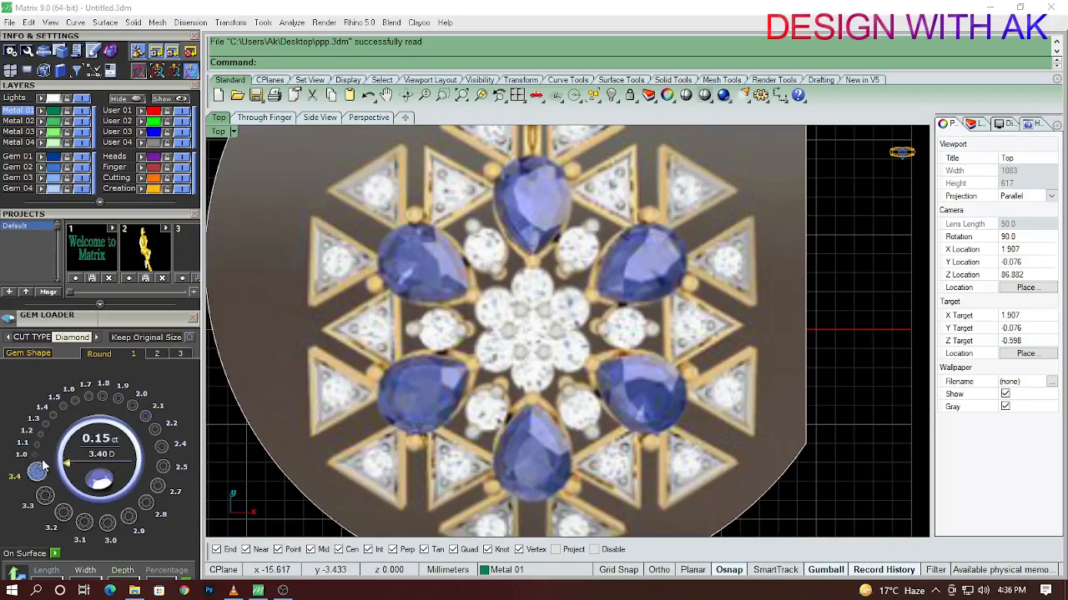
# Load a 2.1 mm round diamond at the centre of the reference flower and create its gem profile curve
pyautogui.click(146, 415)
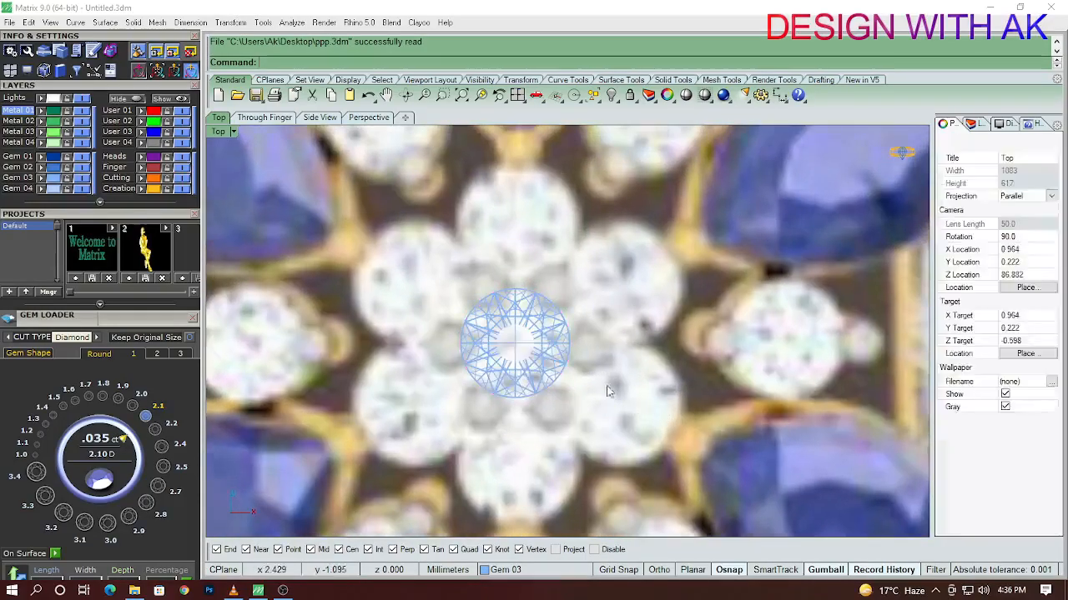
pyautogui.click(563, 368)
pyautogui.moveTo(581, 379); pyautogui.dragTo(595, 416, button='right')
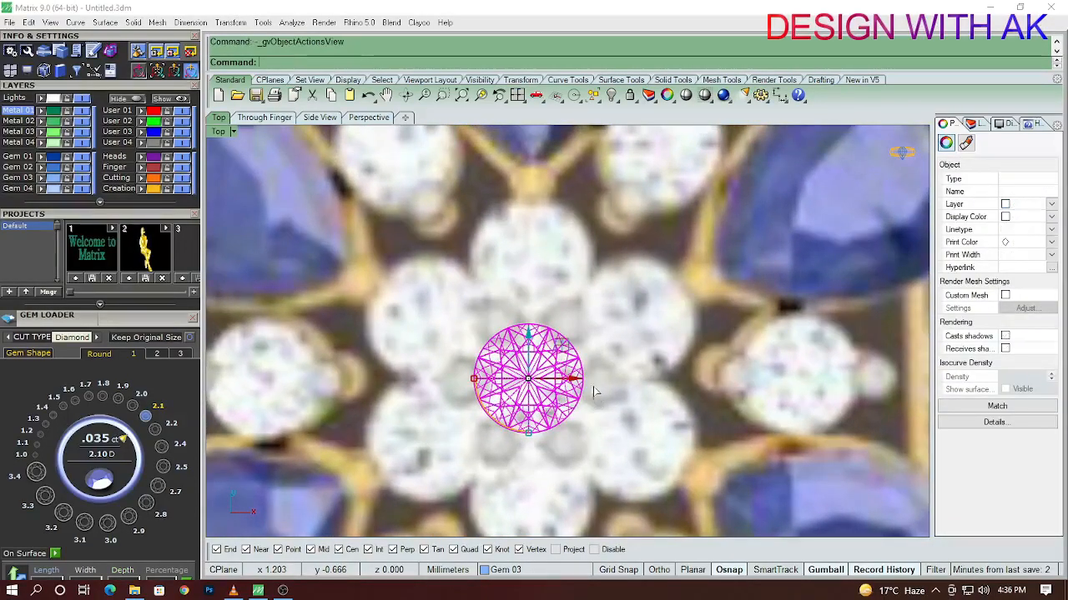
pyautogui.rightClick(588, 381)
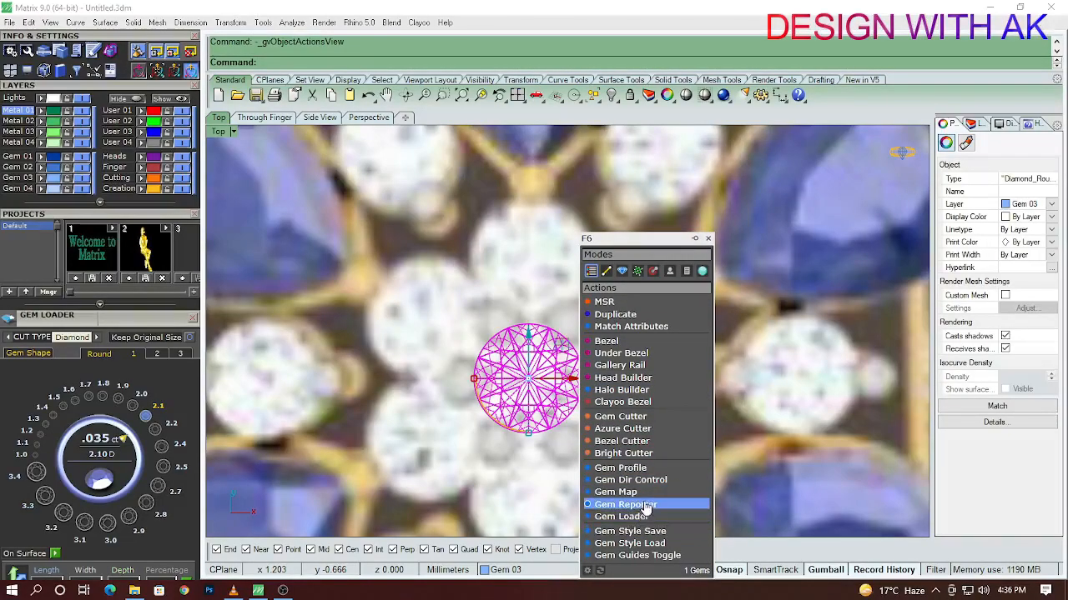
pyautogui.click(651, 468)
pyautogui.press('Escape')
# Offset the diamond's profile curve 0.2 mm to both sides
pyautogui.moveTo(661, 451); pyautogui.dragTo(502, 381)
pyautogui.scroll(6, 525, 386)
pyautogui.keyDown('ctrl'); pyautogui.click(569, 399); pyautogui.keyUp('ctrl')
pyautogui.scroll(-2, 678, 437)
pyautogui.moveTo(675, 438); pyautogui.dragTo(598, 453, button='right')
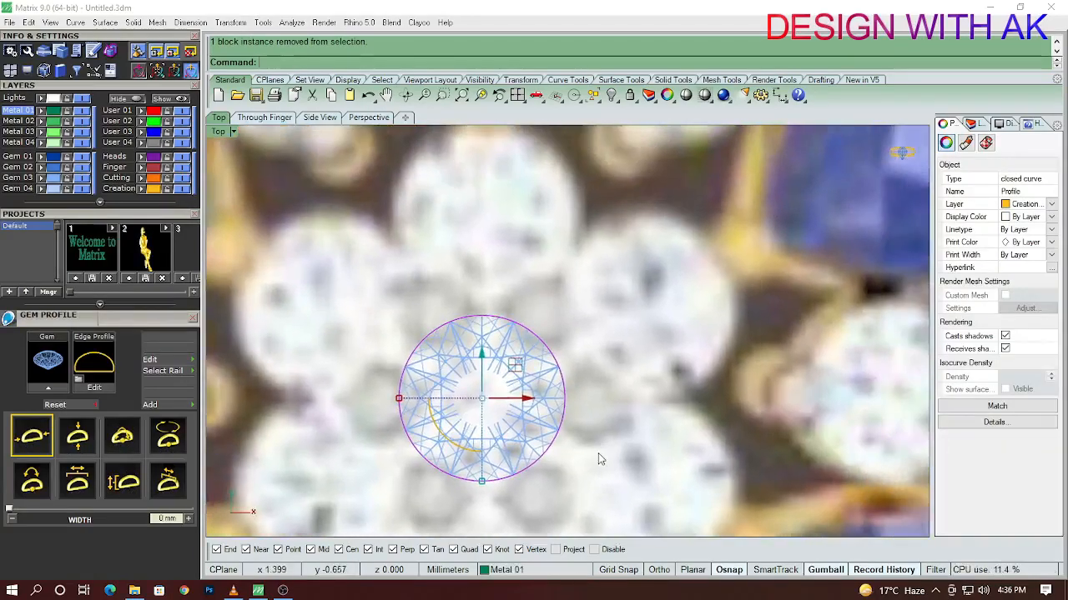
pyautogui.write('o')
pyautogui.press('Return')
pyautogui.scroll(8, 590, 405)
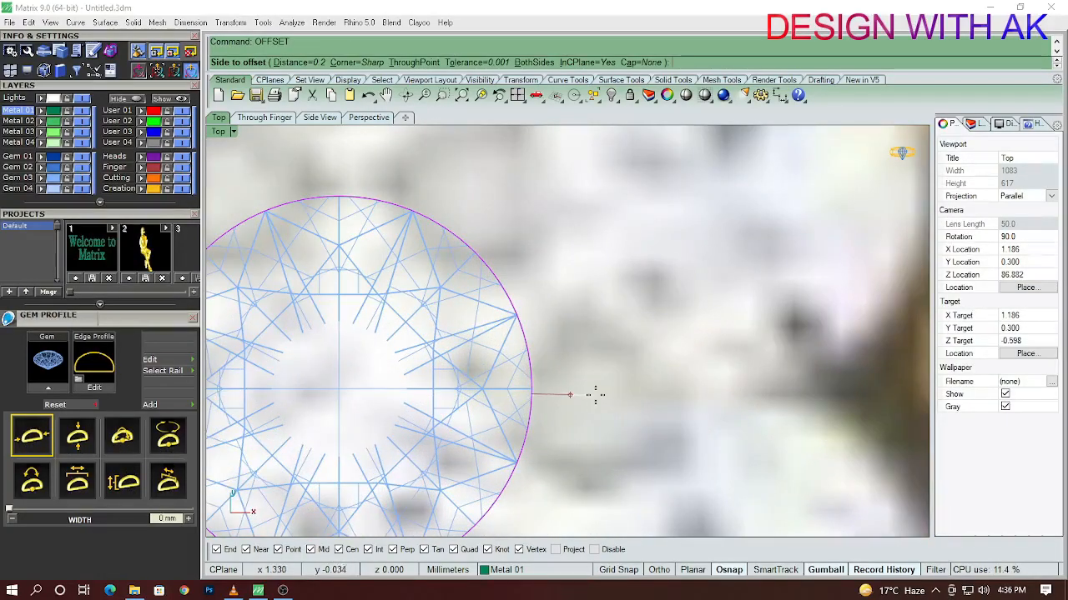
pyautogui.scroll(-4, 654, 383)
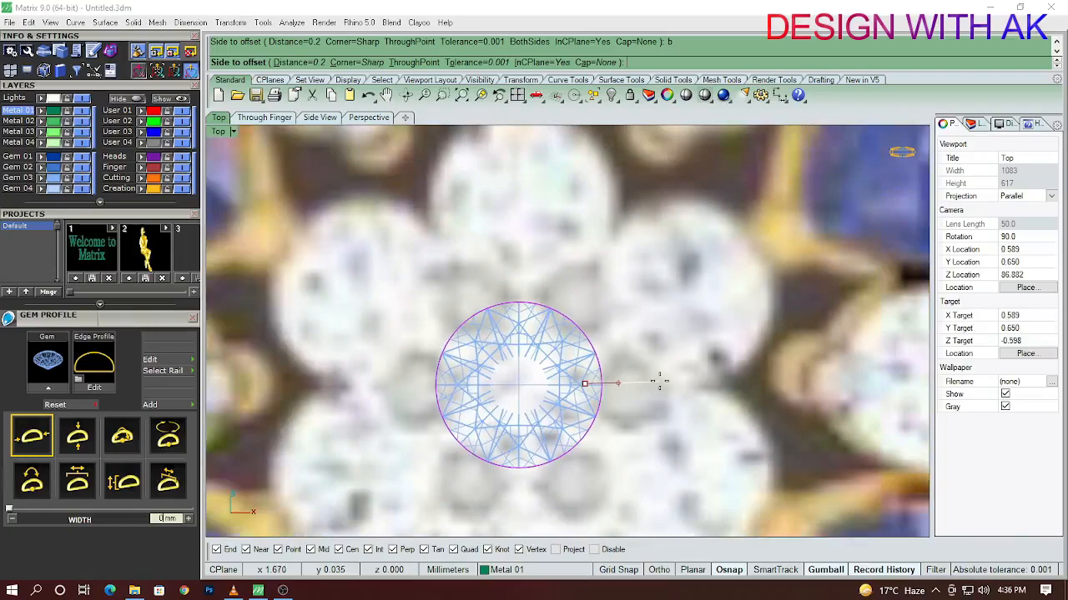
pyautogui.click(673, 380)
# Extrude the inner and outer offset circles downward by about 0.94 mm
pyautogui.scroll(2, 634, 410)
pyautogui.click(606, 400)
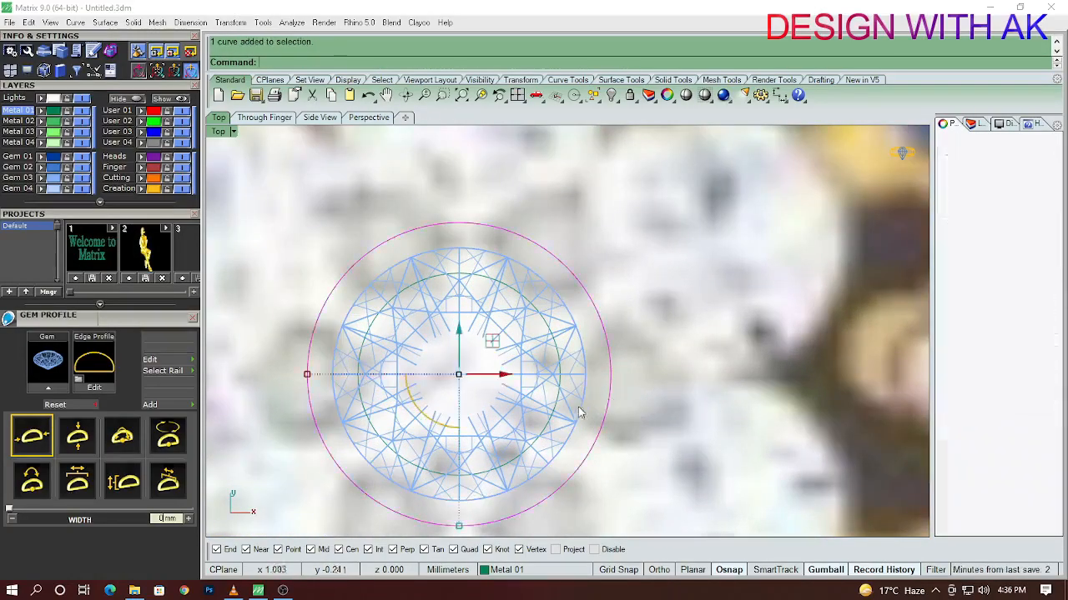
pyautogui.scroll(3, 568, 408)
pyautogui.click(566, 408)
pyautogui.click(592, 448)
pyautogui.scroll(-8, 643, 406)
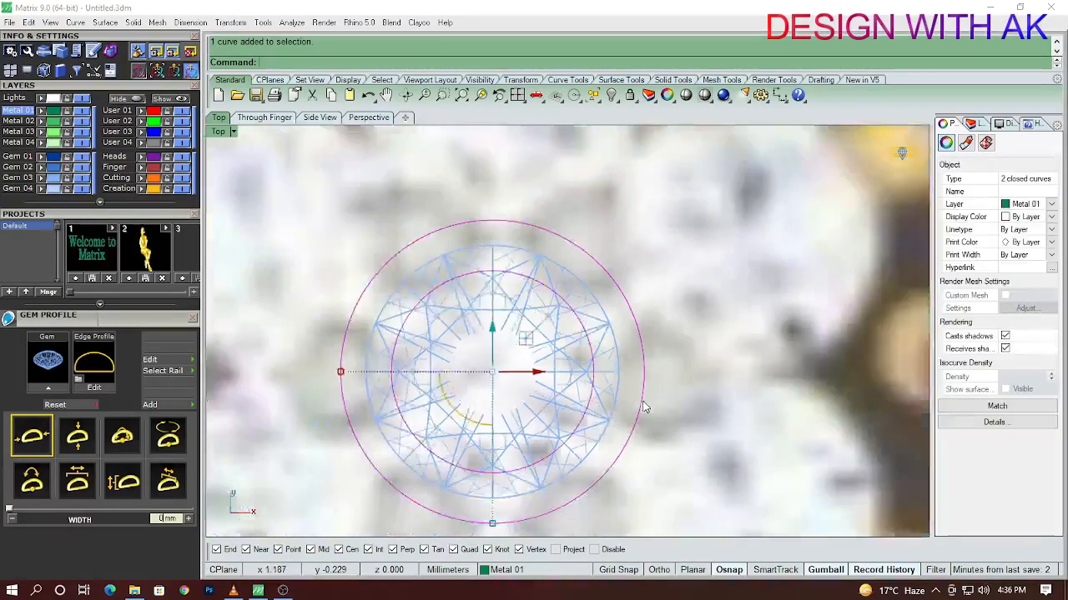
pyautogui.moveTo(643, 408); pyautogui.dragTo(600, 365, button='right')
pyautogui.press('e')
pyautogui.press('F6')
pyautogui.scroll(3, 540, 406)
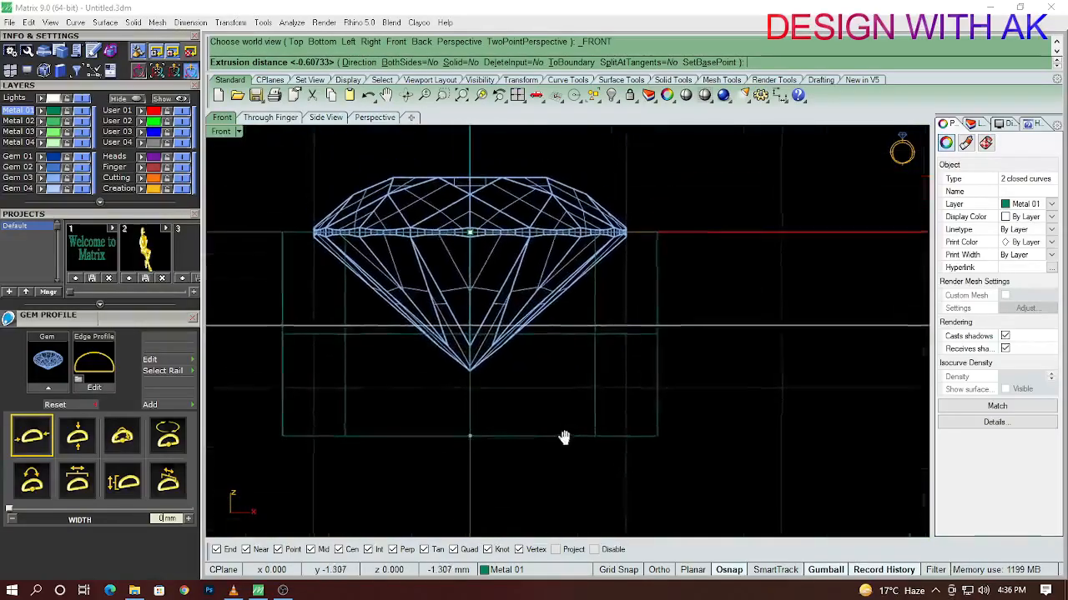
pyautogui.click(569, 367)
# Return to the Top view and hide the diamond
pyautogui.press('F5')
pyautogui.click(608, 390)
pyautogui.moveTo(565, 380); pyautogui.dragTo(594, 382, button='right')
pyautogui.hotkey('ctrl', 'h')
# Subtract the inner cylinder from the outer cylinder with Boolean Difference to form the bezel ring
pyautogui.moveTo(726, 450); pyautogui.dragTo(658, 384)
pyautogui.moveTo(612, 433); pyautogui.dragTo(659, 456, button='right')
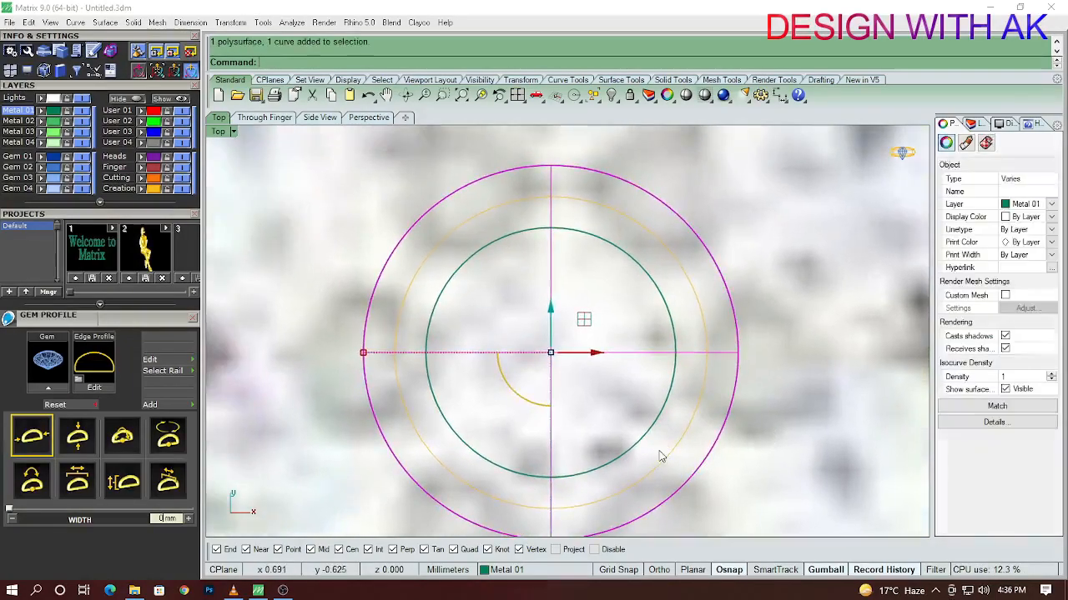
pyautogui.moveTo(558, 386); pyautogui.dragTo(531, 360)
pyautogui.rightClick(531, 359)
# Set the viewport to Shaded display mode with the bezel ring in an angled view
pyautogui.keyDown('ctrl'); pyautogui.keyDown('shift'); pyautogui.moveTo(605, 394); pyautogui.dragTo(578, 363, button='right'); pyautogui.keyUp('shift'); pyautogui.keyUp('ctrl')
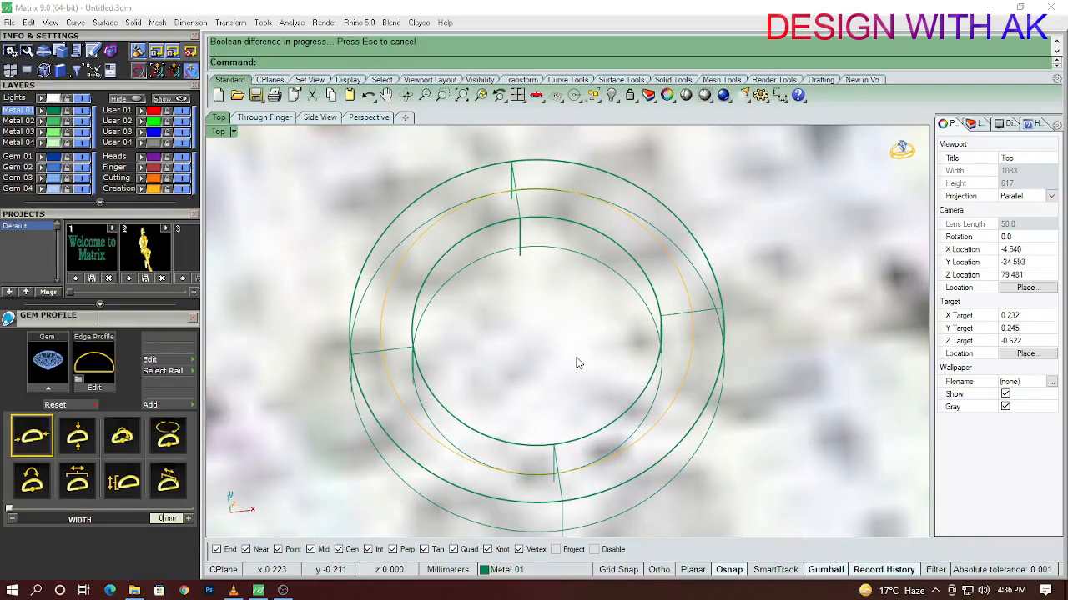
pyautogui.click(231, 132)
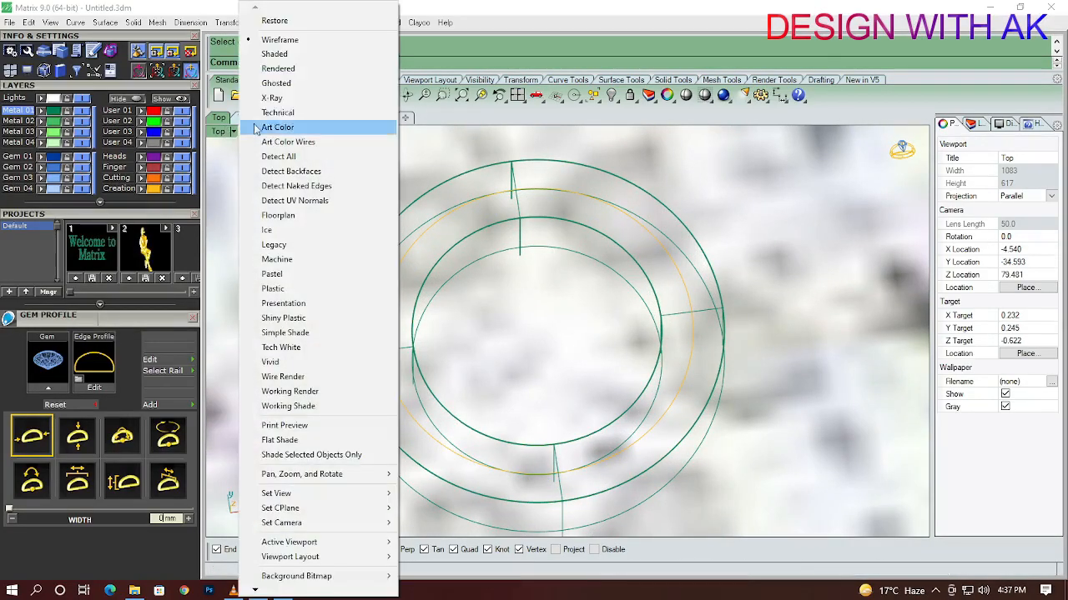
pyautogui.click(275, 53)
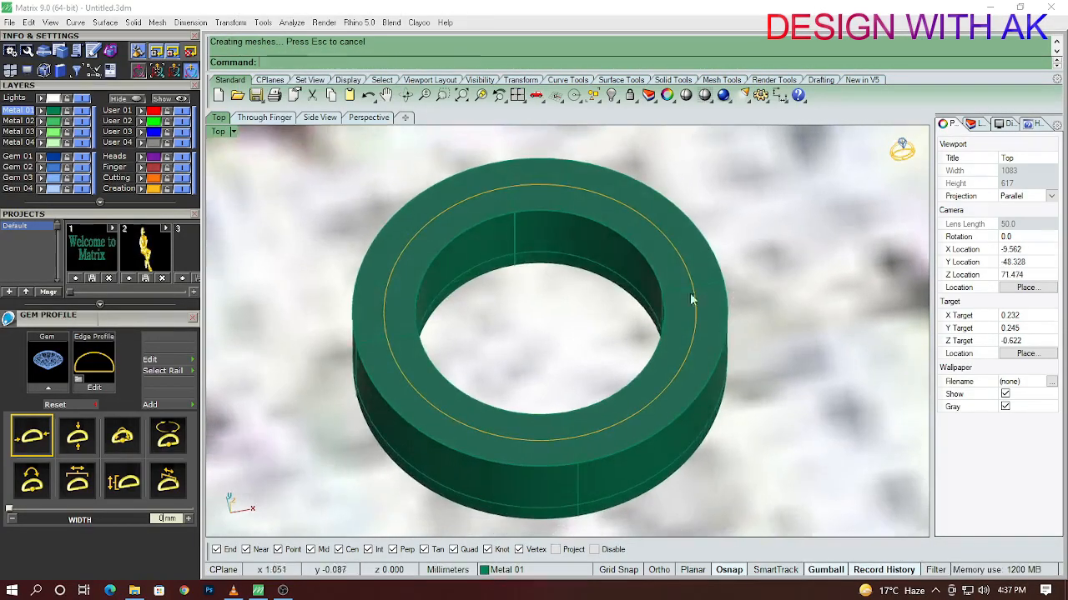
# Try to fillet the bezel ring's upper inner edge
pyautogui.click(641, 260)
pyautogui.keyDown('ctrl'); pyautogui.keyDown('shift'); pyautogui.moveTo(639, 286); pyautogui.dragTo(573, 305, button='right'); pyautogui.keyUp('shift'); pyautogui.keyUp('ctrl')
pyautogui.press('Return')
pyautogui.write('s')
pyautogui.press('Return')
pyautogui.press('Return')
pyautogui.press('Return')
pyautogui.hotkey('ctrl', 'z')
# Measure the distance from the bezel ring's inner edge to the gem profile curve
pyautogui.scroll(5, 658, 310)
pyautogui.press('F1')
pyautogui.scroll(6, 558, 390)
pyautogui.moveTo(559, 391); pyautogui.dragTo(516, 368, button='right')
pyautogui.scroll(2, 516, 368)
pyautogui.write('D')
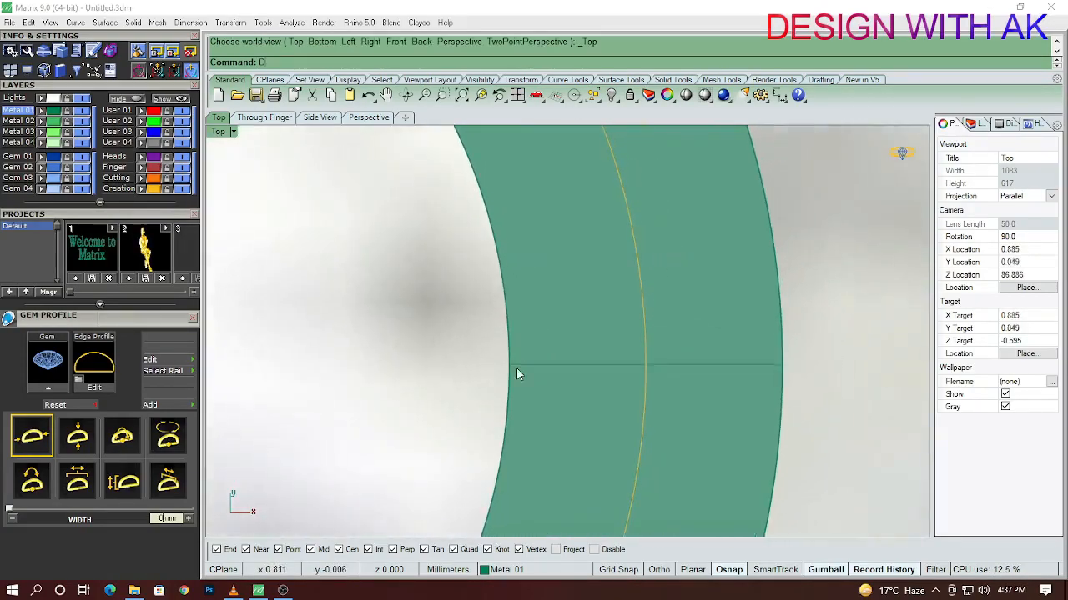
pyautogui.click(645, 365)
pyautogui.scroll(-17, 645, 366)
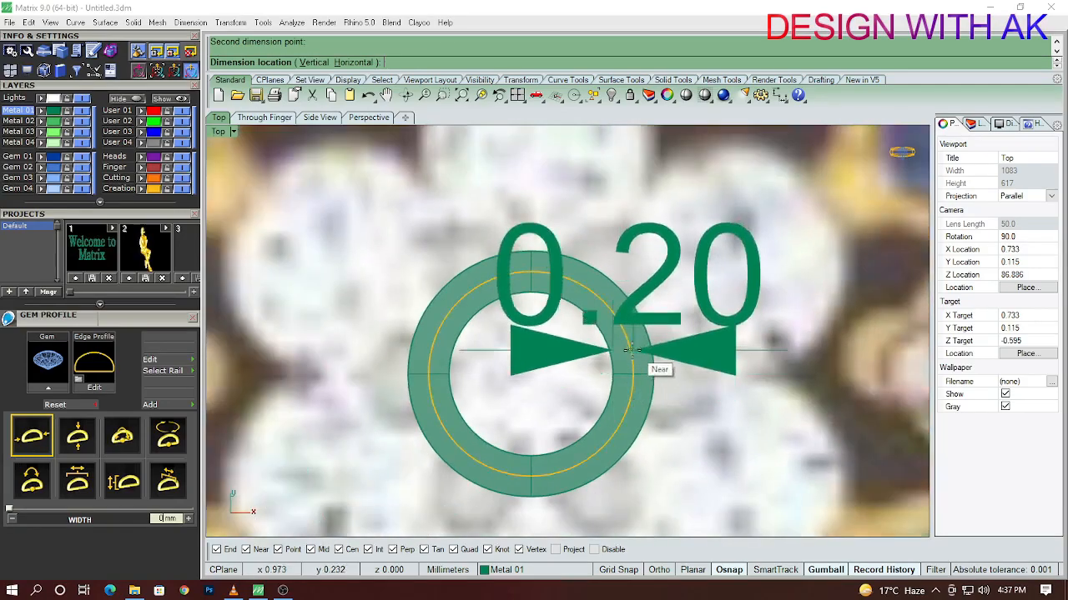
pyautogui.press('Escape')
# Try a 0.2 mm fillet on the bezel ring's upper inner edge, then undo it
pyautogui.scroll(6, 618, 350)
pyautogui.moveTo(609, 355); pyautogui.dragTo(575, 293, button='right')
pyautogui.press('Return')
pyautogui.click(625, 250)
pyautogui.press('Return')
pyautogui.write('s')
pyautogui.press('Return')
pyautogui.press('Return')
pyautogui.press('Return')
pyautogui.hotkey('ctrl', 'z')
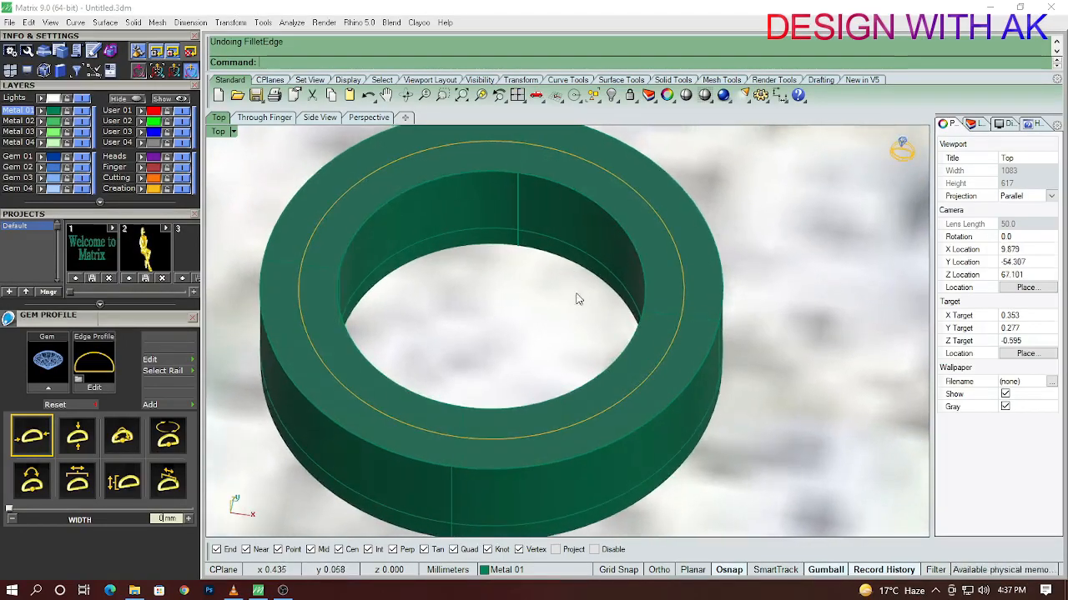
# Try to chamfer the bezel ring's upper inner edge, then undo the chamfer
pyautogui.click(632, 254)
pyautogui.press('Return')
pyautogui.write('s')
pyautogui.press('Return')
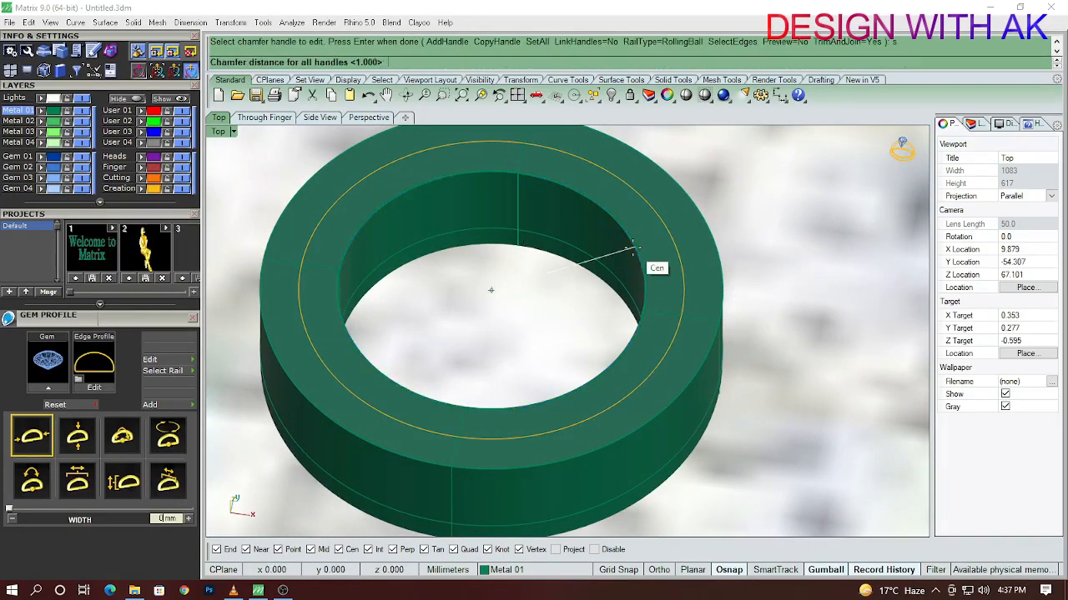
pyautogui.press('Return')
pyautogui.press('Return')
pyautogui.hotkey('ctrl', 'z')
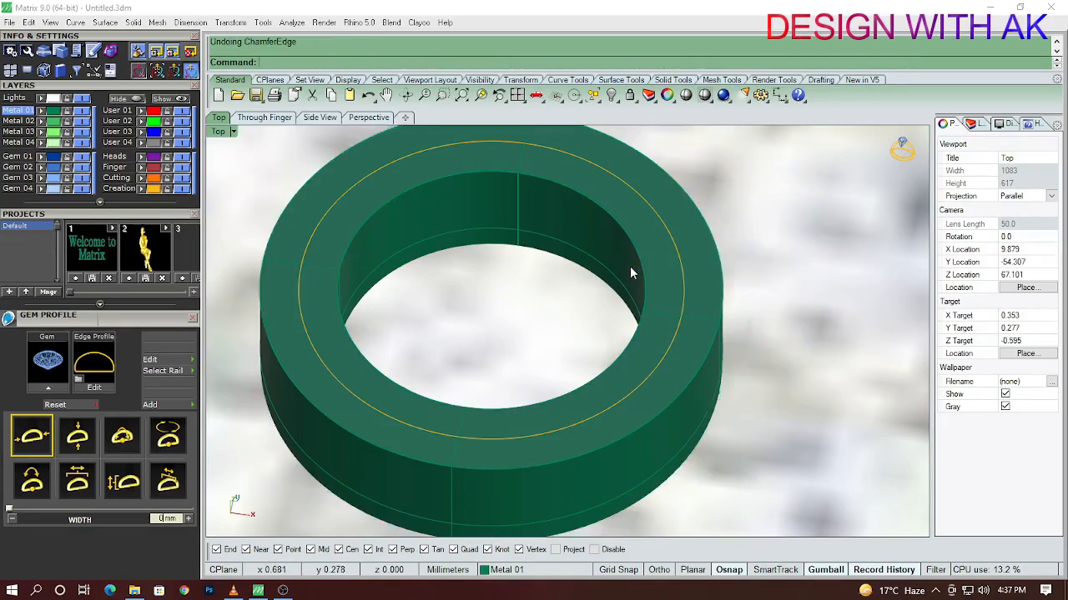
# Chamfer the bezel ring's upper inner edge out to the gem profile curve
pyautogui.write('C')
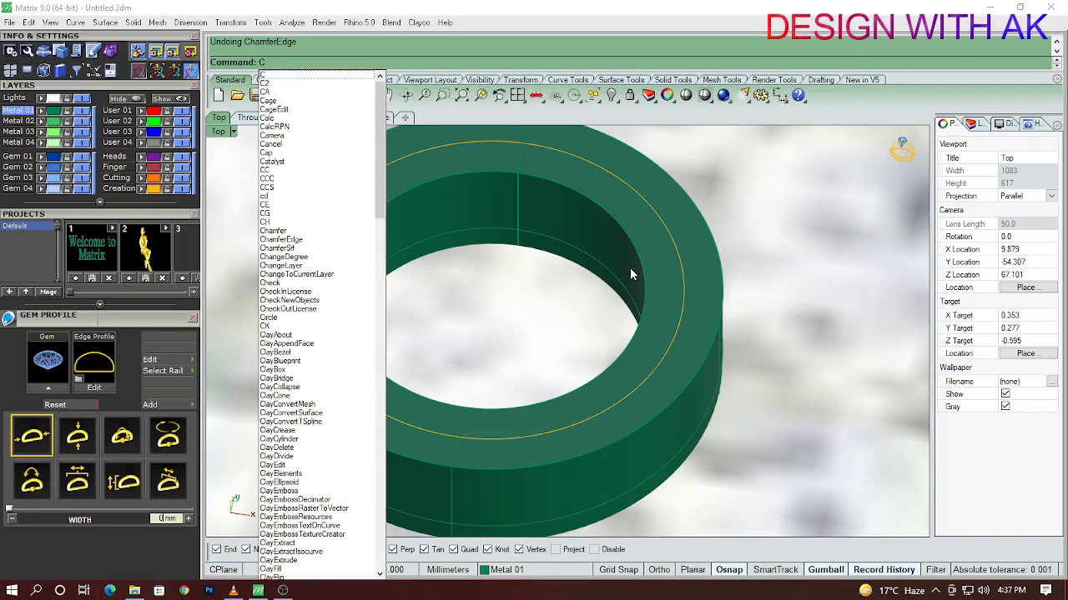
pyautogui.write('h')
pyautogui.press('Return')
pyautogui.click(641, 264)
pyautogui.press('Return')
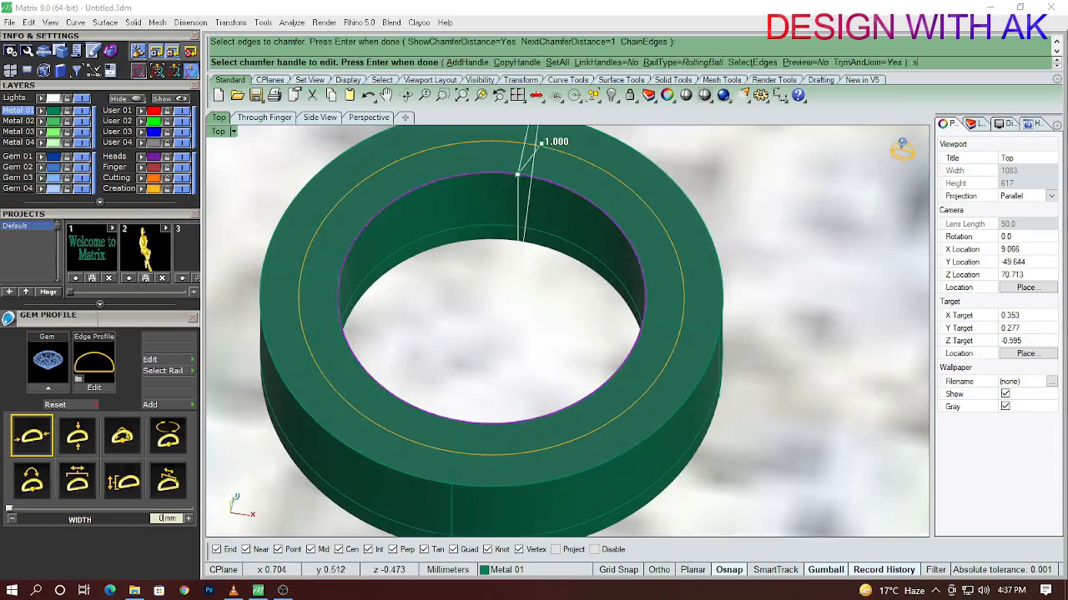
pyautogui.write('s')
pyautogui.press('Return')
pyautogui.press('Return')
pyautogui.press('Return')
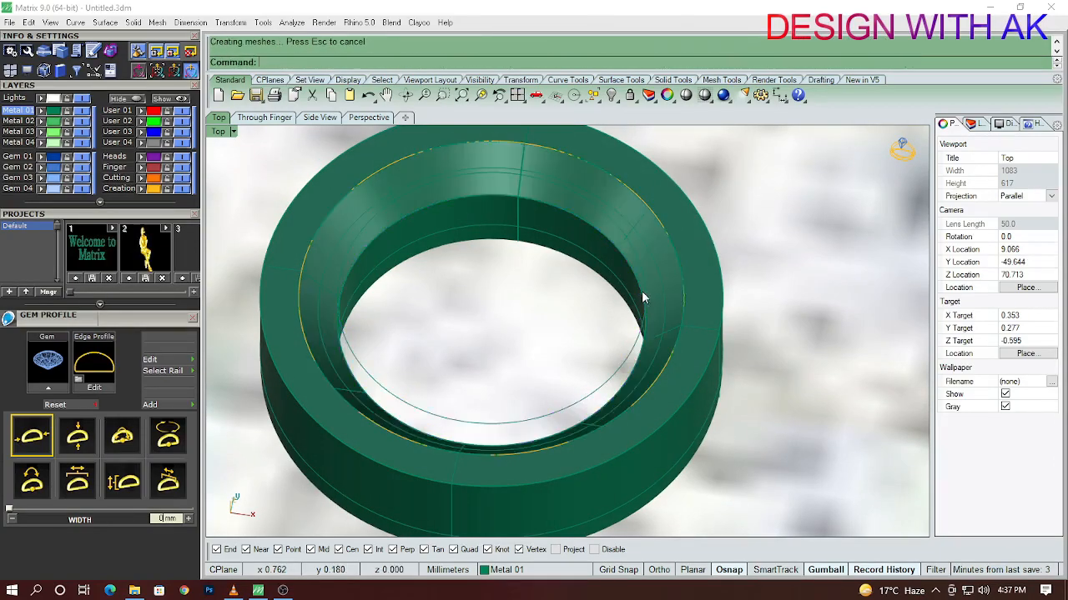
# Fillet the bezel ring's upper outer edge with a 0.10 mm radius
pyautogui.scroll(-6, 641, 290)
pyautogui.press('F5')
pyautogui.scroll(2, 653, 339)
pyautogui.scroll(4, 653, 340)
pyautogui.moveTo(653, 342); pyautogui.dragTo(610, 387, button='right')
pyautogui.press('F6')
pyautogui.keyDown('ctrl'); pyautogui.keyDown('shift'); pyautogui.moveTo(636, 300); pyautogui.dragTo(603, 363, button='right'); pyautogui.keyUp('shift'); pyautogui.keyUp('ctrl')
pyautogui.scroll(4, 631, 346)
pyautogui.press('Return')
pyautogui.click(606, 325)
pyautogui.scroll(-5, 612, 326)
pyautogui.press('Return')
pyautogui.write('s')
pyautogui.press('Return')
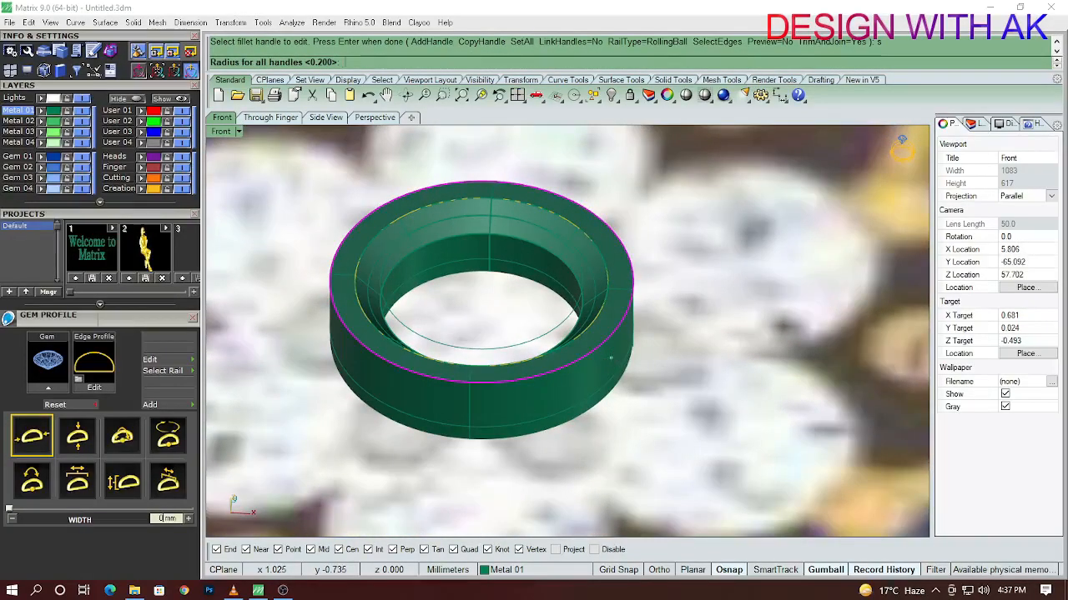
pyautogui.write('.10')
pyautogui.press('Return')
# Show the hidden diamond inside the bezel ring in the Top view
pyautogui.press('F5')
pyautogui.moveTo(624, 370); pyautogui.dragTo(584, 410, button='right')
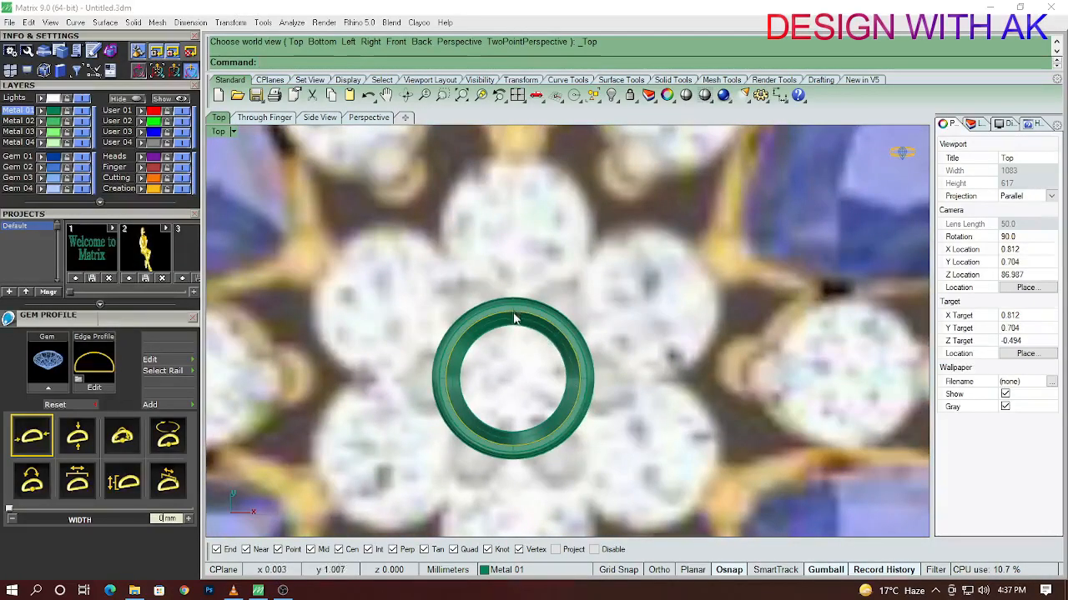
pyautogui.scroll(2, 514, 317)
pyautogui.moveTo(515, 346); pyautogui.dragTo(532, 371, button='right')
pyautogui.scroll(-2, 467, 375)
pyautogui.scroll(1, 500, 379)
pyautogui.scroll(-3, 534, 373)
pyautogui.moveTo(539, 382); pyautogui.dragTo(544, 365, button='right')
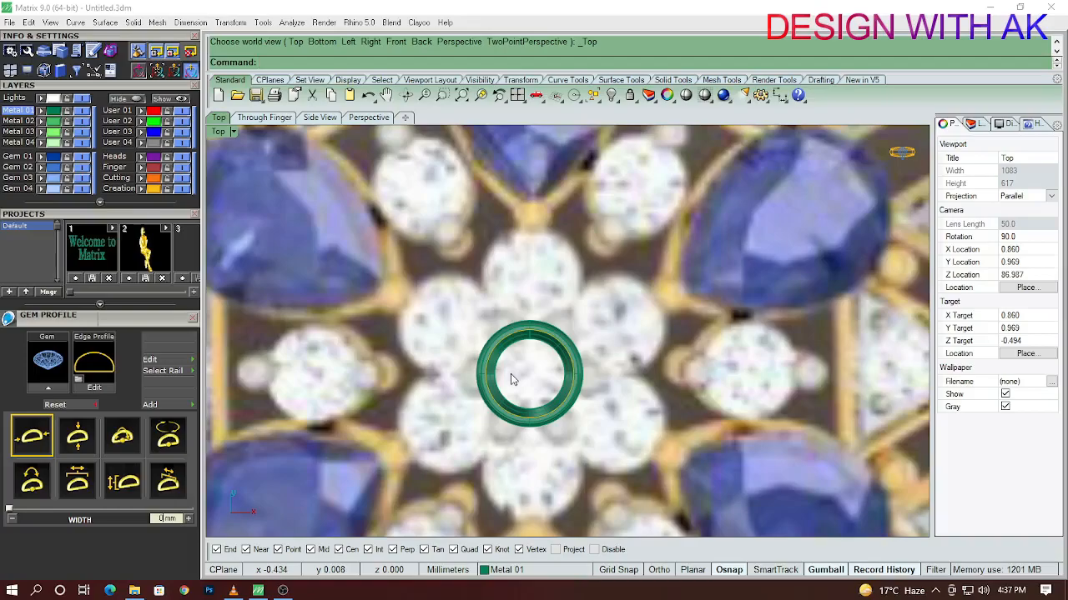
pyautogui.scroll(3, 512, 380)
pyautogui.moveTo(574, 372); pyautogui.dragTo(607, 398, button='right')
pyautogui.hotkey('ctrl', 'alt', 'h')
pyautogui.hotkey('ctrl', 'F1')
pyautogui.moveTo(609, 406); pyautogui.dragTo(590, 404)
pyautogui.scroll(6, 633, 405)
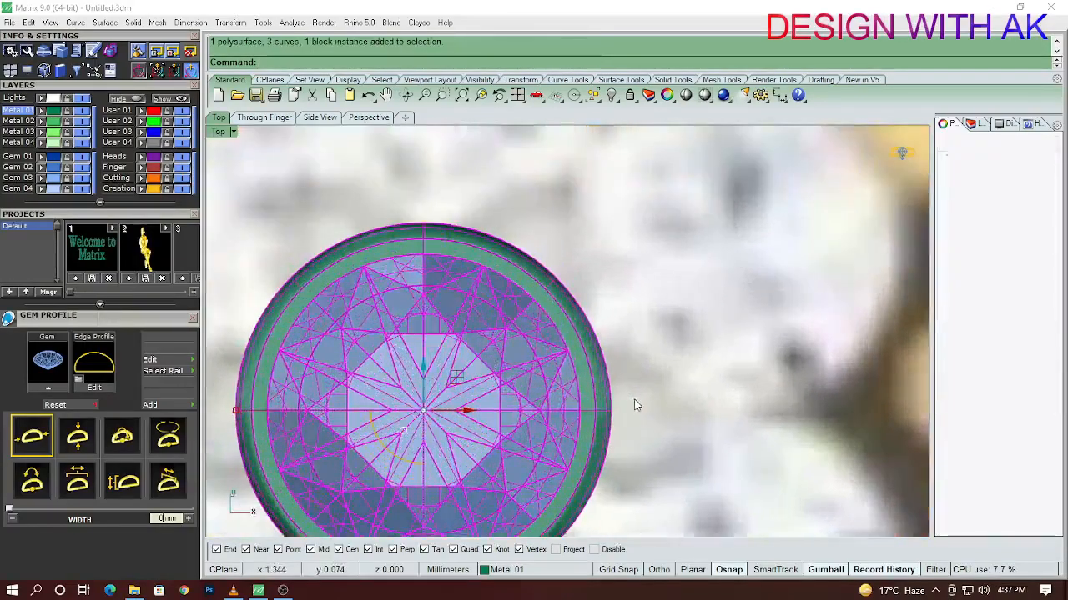
pyautogui.moveTo(635, 405); pyautogui.dragTo(613, 404, button='right')
pyautogui.click(614, 403)
# Draw a small prong circle overlapping the bezel ring's right outer edge
pyautogui.scroll(-6, 615, 408)
pyautogui.moveTo(651, 439); pyautogui.dragTo(625, 429, button='right')
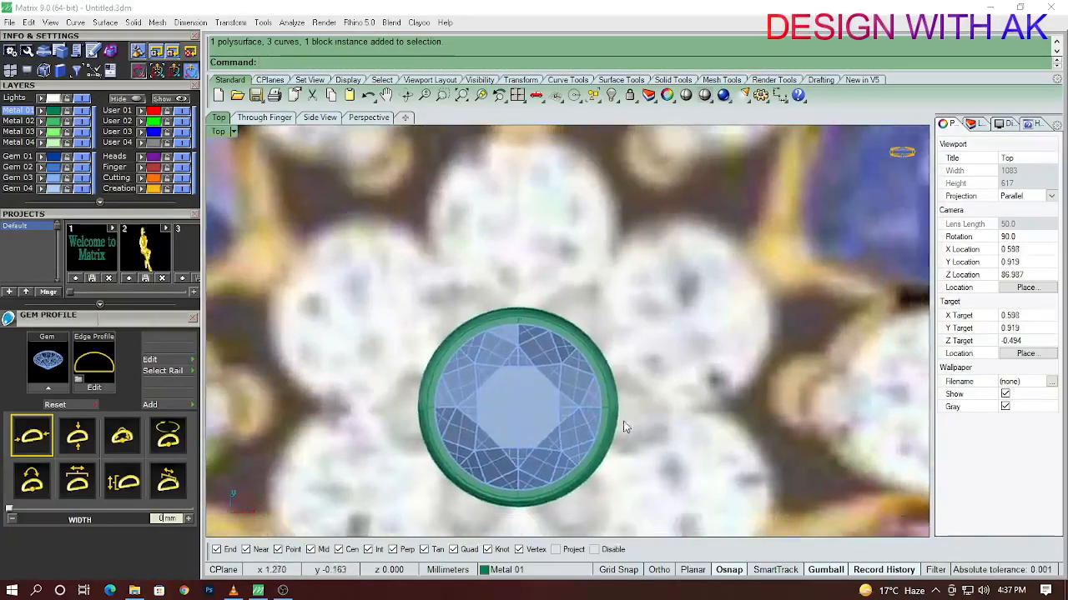
pyautogui.scroll(5, 623, 425)
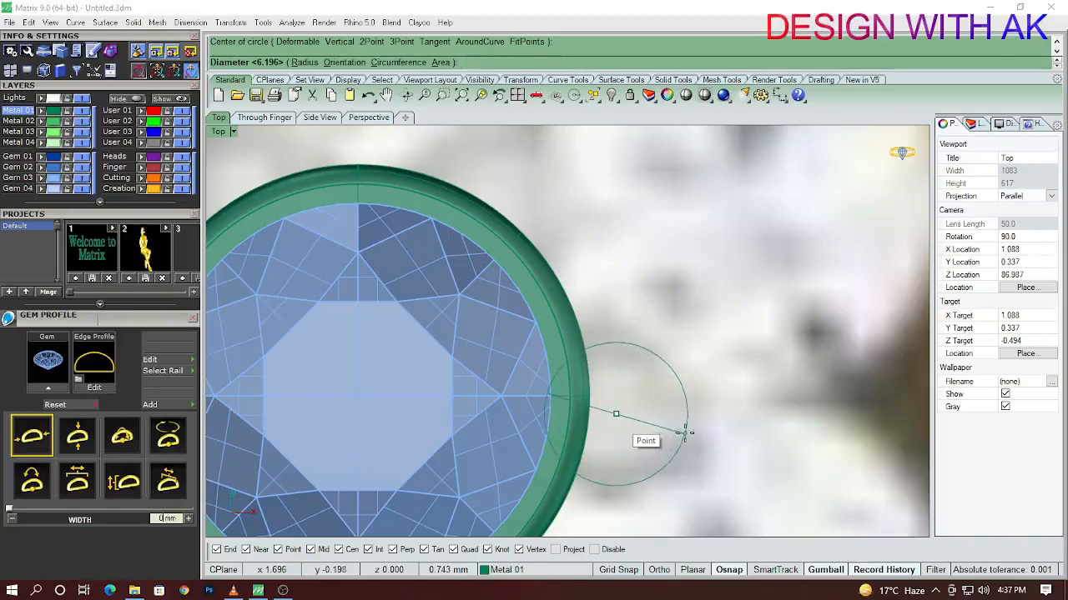
pyautogui.moveTo(656, 415); pyautogui.dragTo(654, 415)
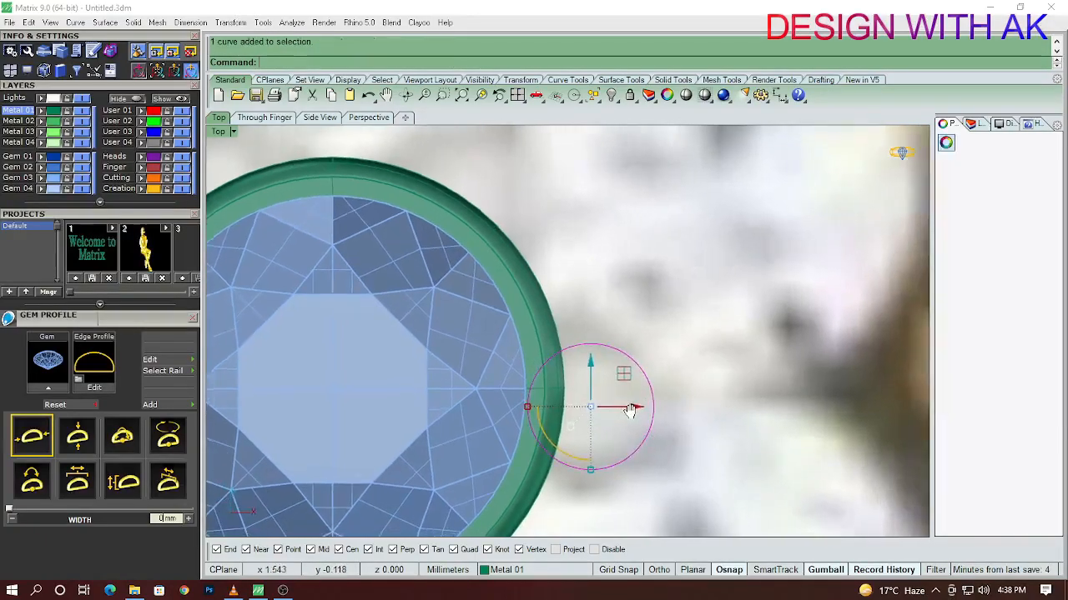
# Extrude the prong circle in both directions, down to the bezel ring's bottom edge
pyautogui.scroll(-4, 621, 413)
pyautogui.press('e')
pyautogui.hotkey('ctrl', 'F2')
pyautogui.scroll(3, 624, 430)
pyautogui.write('b')
pyautogui.press('Return')
pyautogui.scroll(3, 621, 430)
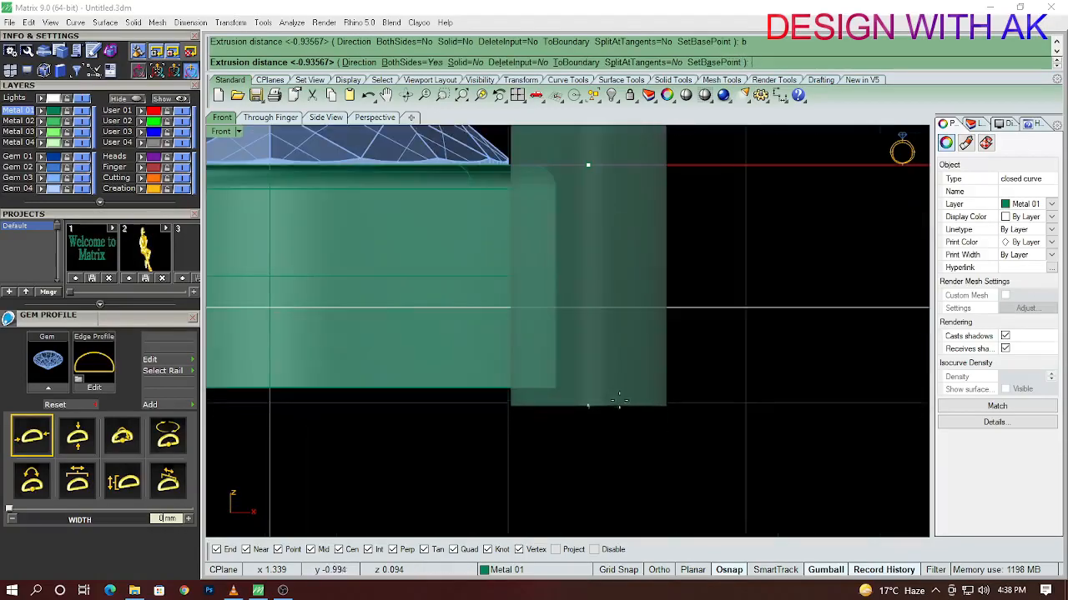
pyautogui.click(534, 389)
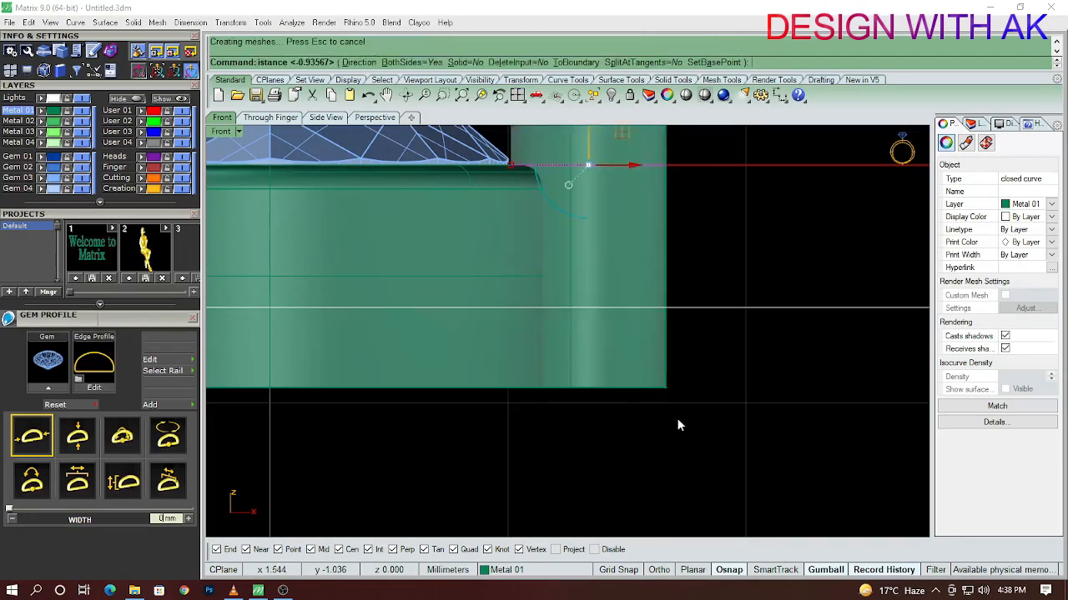
pyautogui.scroll(-4, 667, 422)
pyautogui.hotkey('ctrl', 'F1')
# Cap the open ends of the prong cylinder
pyautogui.moveTo(701, 469); pyautogui.dragTo(700, 403, button='right')
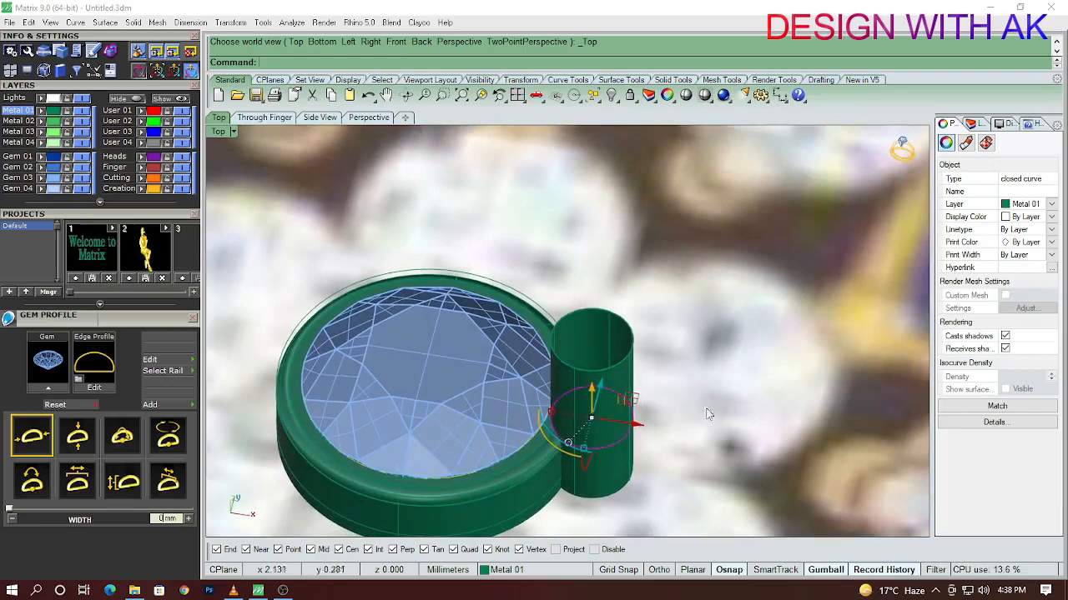
pyautogui.moveTo(624, 442); pyautogui.dragTo(617, 443)
pyautogui.write('cap')
pyautogui.press('Return')
pyautogui.hotkey('ctrl', 'F1')
pyautogui.scroll(4, 627, 441)
pyautogui.press('Escape')
# Fillet the prong's top edge into a rounded dome
pyautogui.scroll(-4, 628, 437)
pyautogui.keyDown('ctrl'); pyautogui.keyDown('shift'); pyautogui.moveTo(650, 435); pyautogui.dragTo(646, 409, button='right'); pyautogui.keyUp('shift'); pyautogui.keyUp('ctrl')
pyautogui.write('F')
pyautogui.scroll(-2, 650, 393)
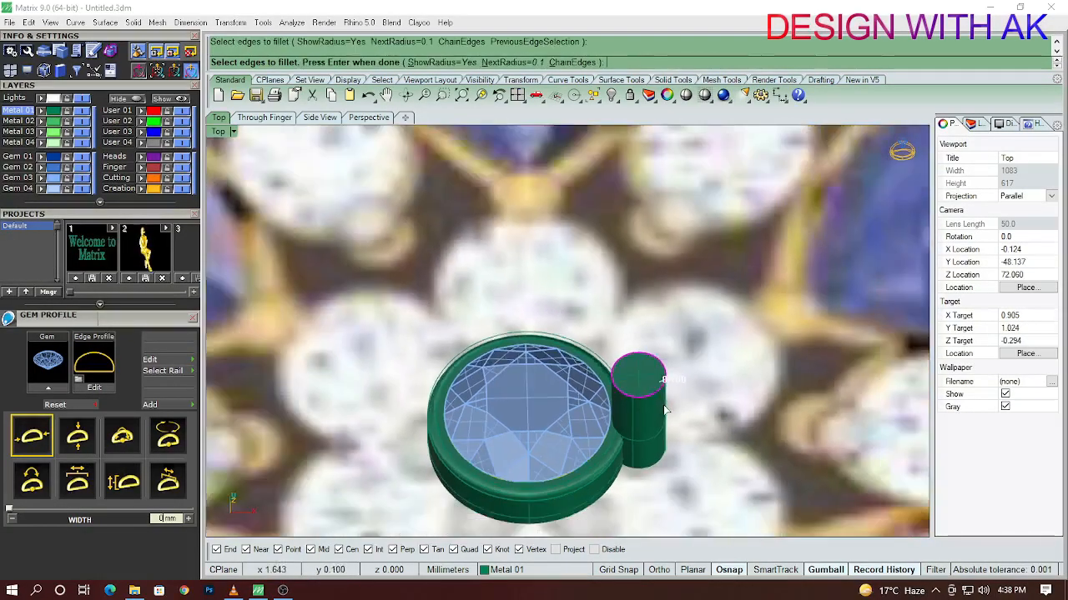
pyautogui.press('Return')
pyautogui.write('s')
pyautogui.press('Return')
pyautogui.press('Return')
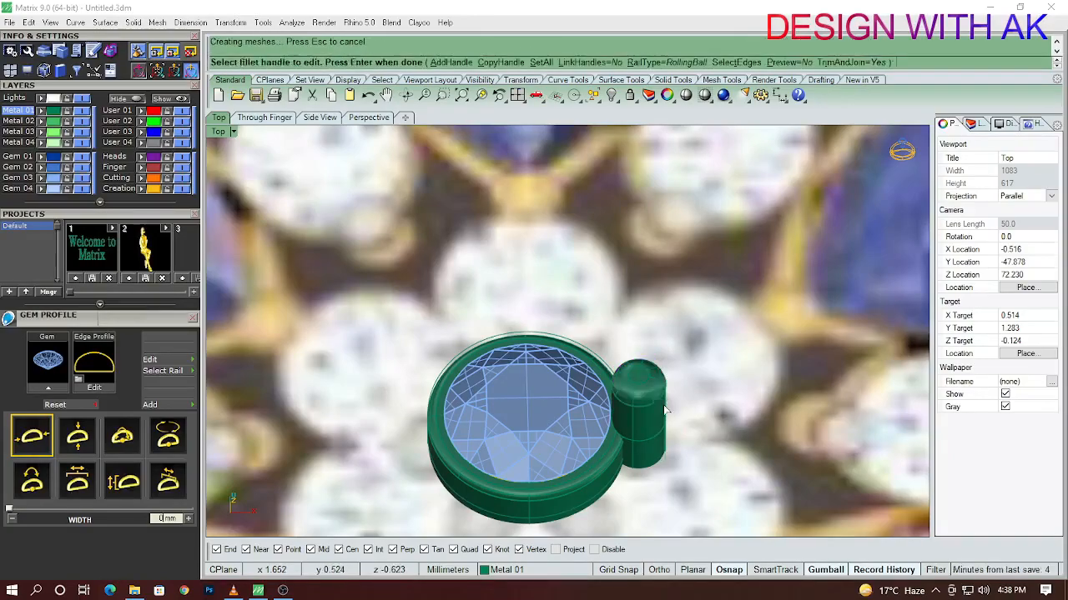
# Apply the pending fillet to the prong's top edge and select the finished prong in the top view
pyautogui.scroll(4, 654, 399)
pyautogui.click(647, 379)
pyautogui.press('Return')
pyautogui.scroll(-4, 647, 385)
pyautogui.moveTo(644, 410); pyautogui.dragTo(622, 394, button='right')
pyautogui.scroll(-2, 603, 377)
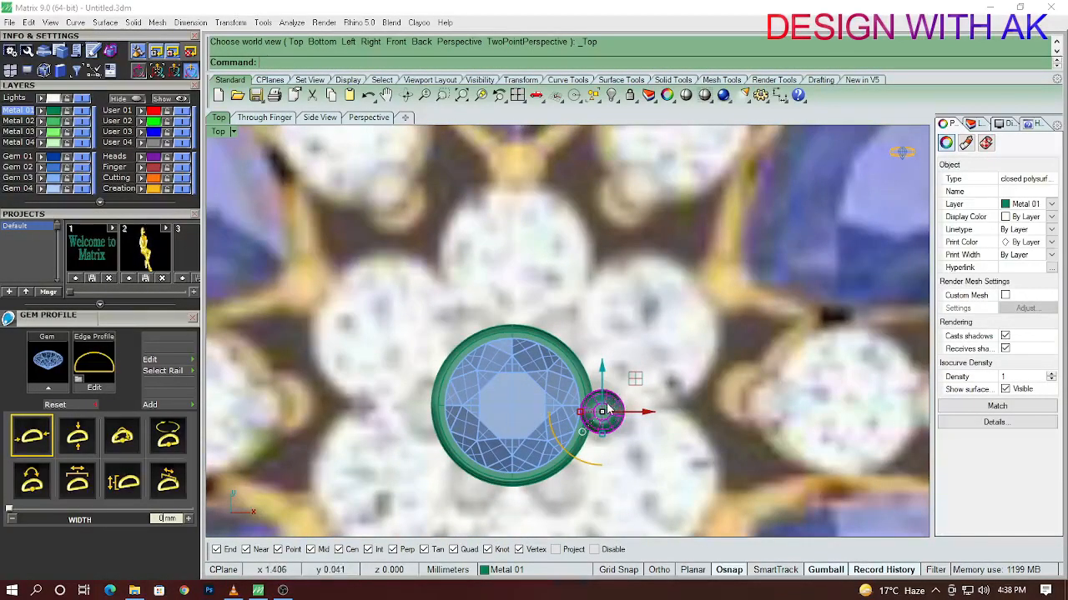
# Polar-array the prong around the origin with 6 items over 360 degrees, spacing the copies around the bezel ring
pyautogui.moveTo(434, 415); pyautogui.dragTo(464, 387, button='right')
pyautogui.moveTo(606, 444); pyautogui.dragTo(627, 466, button='right')
pyautogui.write('A')
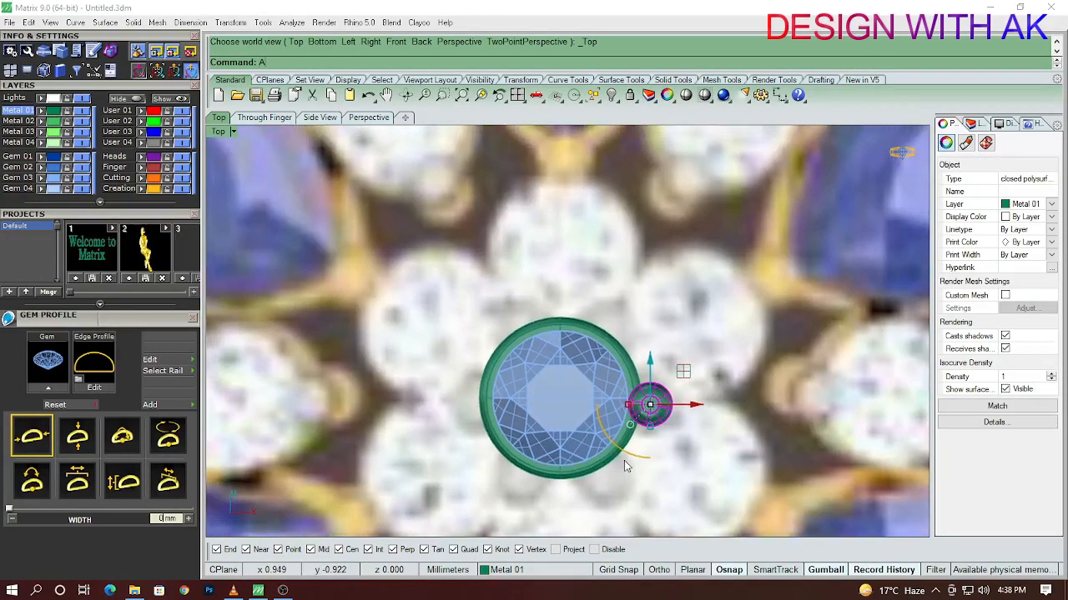
pyautogui.write('0')
pyautogui.press('Return')
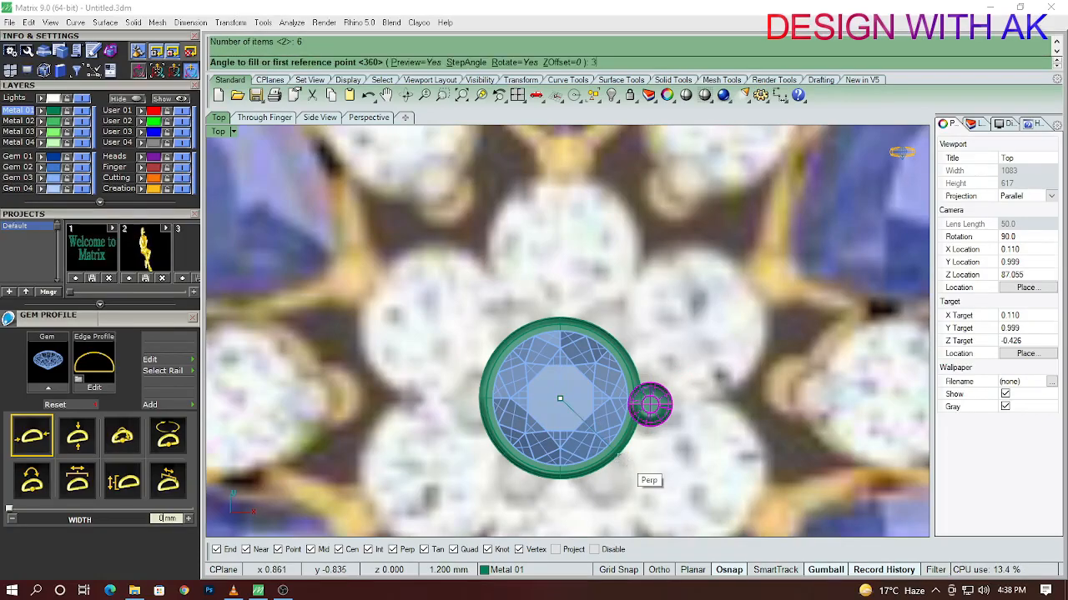
pyautogui.press('Return')
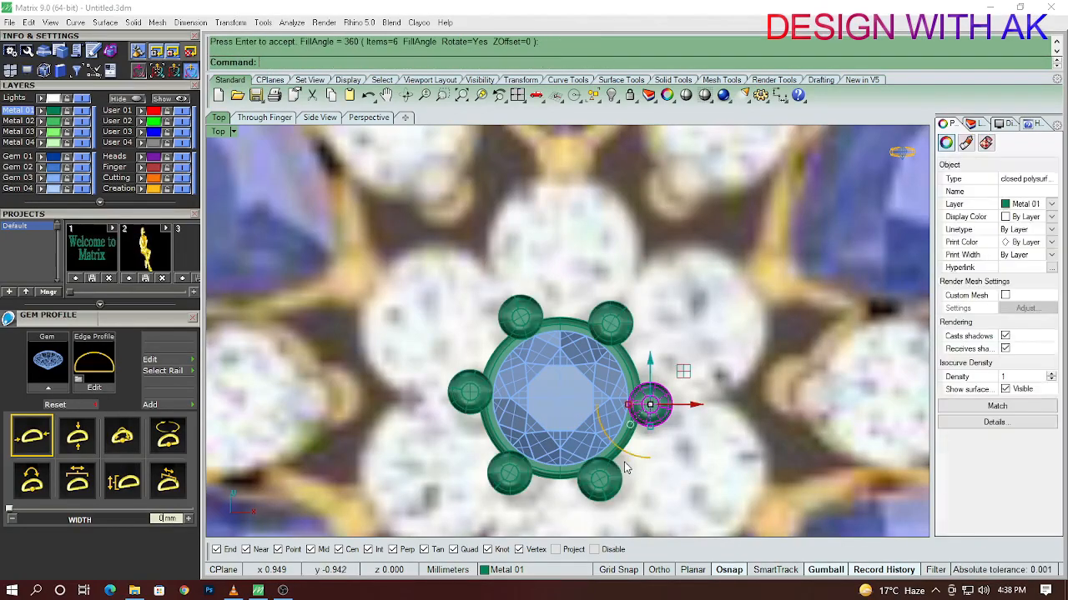
# Group the central diamond with its bezel and copy the group up onto the reference's upper petal stone
pyautogui.scroll(8, 696, 467)
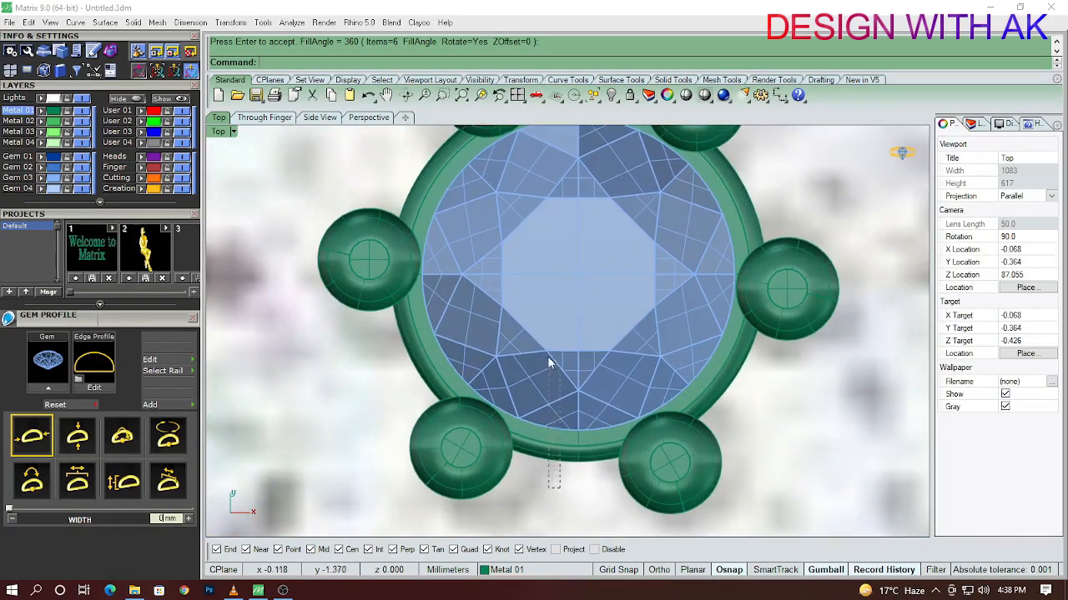
pyautogui.scroll(-6, 549, 366)
pyautogui.hotkey('ctrl', 'a')
pyautogui.hotkey('ctrl', 'g')
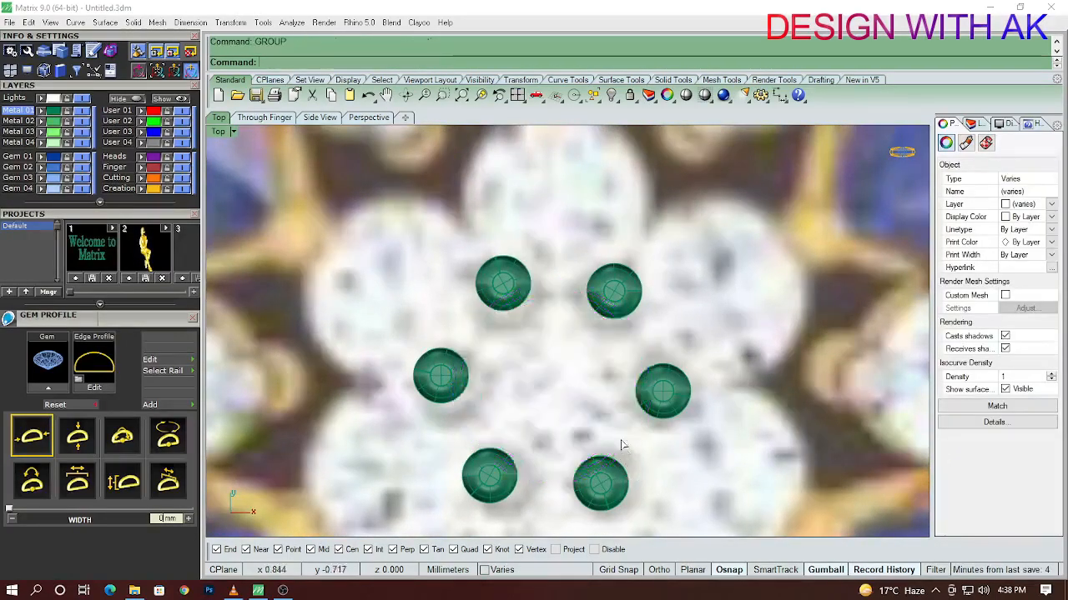
pyautogui.scroll(-3, 627, 475)
pyautogui.moveTo(581, 409); pyautogui.dragTo(584, 302)
pyautogui.scroll(5, 582, 374)
# Rotate the copied diamond and bezel in the right view about the bezel's inner bottom corner so it tilts outward and down
pyautogui.hotkey('ctrl', 'F3')
pyautogui.moveTo(611, 411); pyautogui.dragTo(563, 433, button='right')
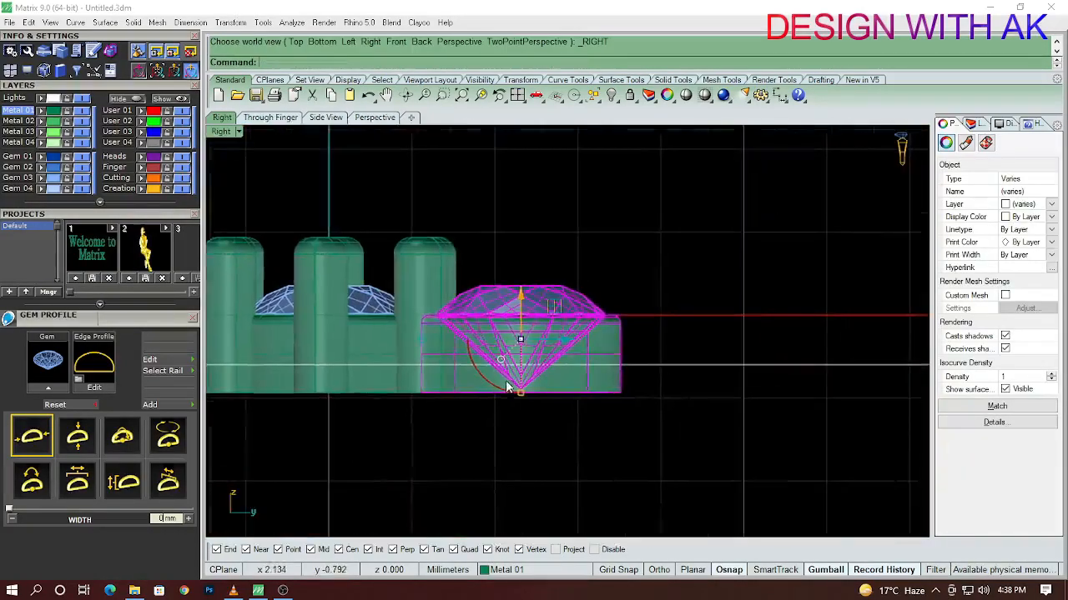
pyautogui.scroll(5, 505, 382)
pyautogui.write('R')
pyautogui.press('Return')
pyautogui.click(343, 407)
pyautogui.scroll(-3, 769, 341)
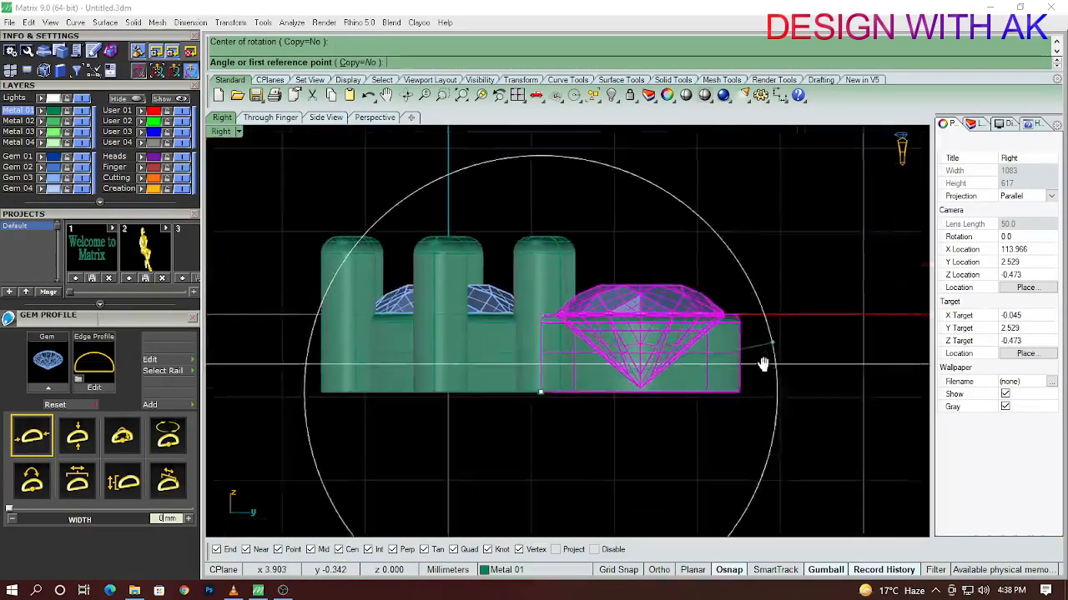
pyautogui.click(718, 234)
pyautogui.click(745, 273)
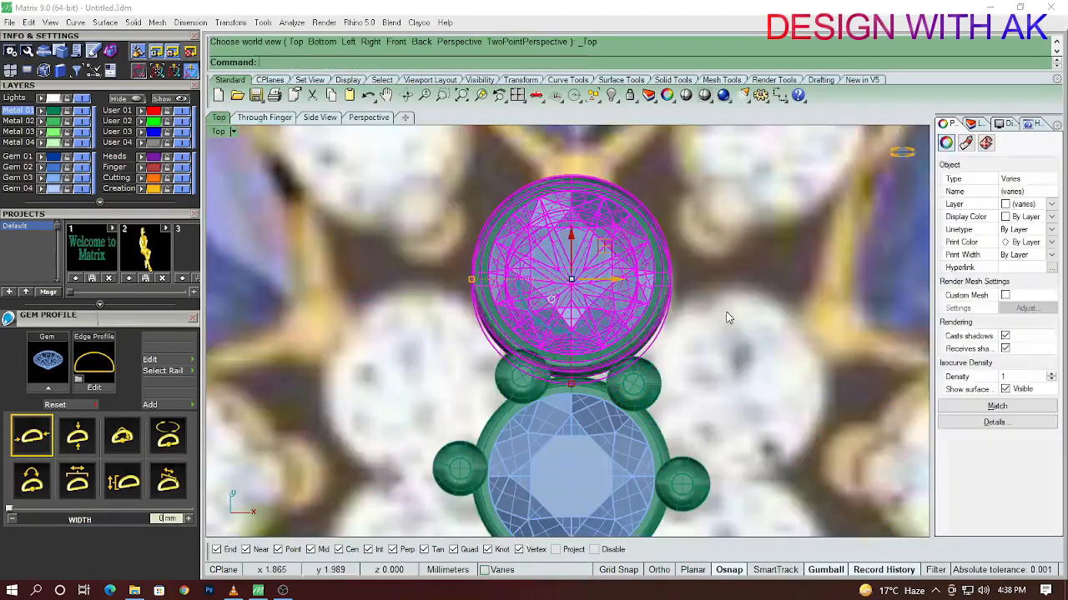
# Try a polar array of the tilted diamond and bezel around the origin with 5 items over 360 degrees, then undo it
pyautogui.click(726, 313)
pyautogui.scroll(-5, 701, 344)
pyautogui.moveTo(697, 323); pyautogui.dragTo(631, 309, button='right')
pyautogui.click(653, 319)
pyautogui.press('Return')
pyautogui.write('0>')
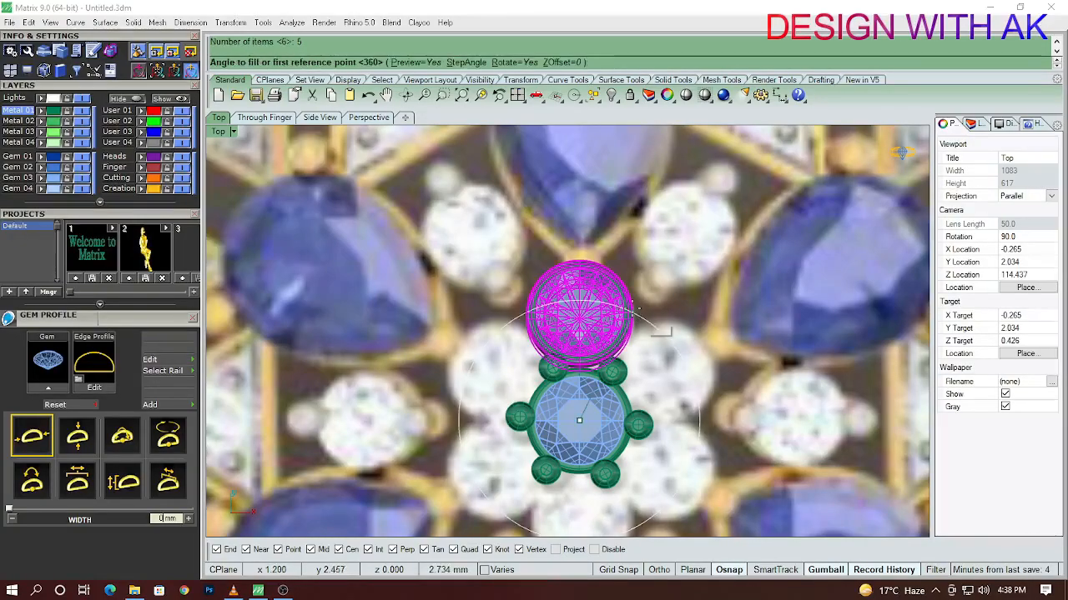
pyautogui.press('Return')
pyautogui.press('Return')
pyautogui.scroll(-5, 636, 308)
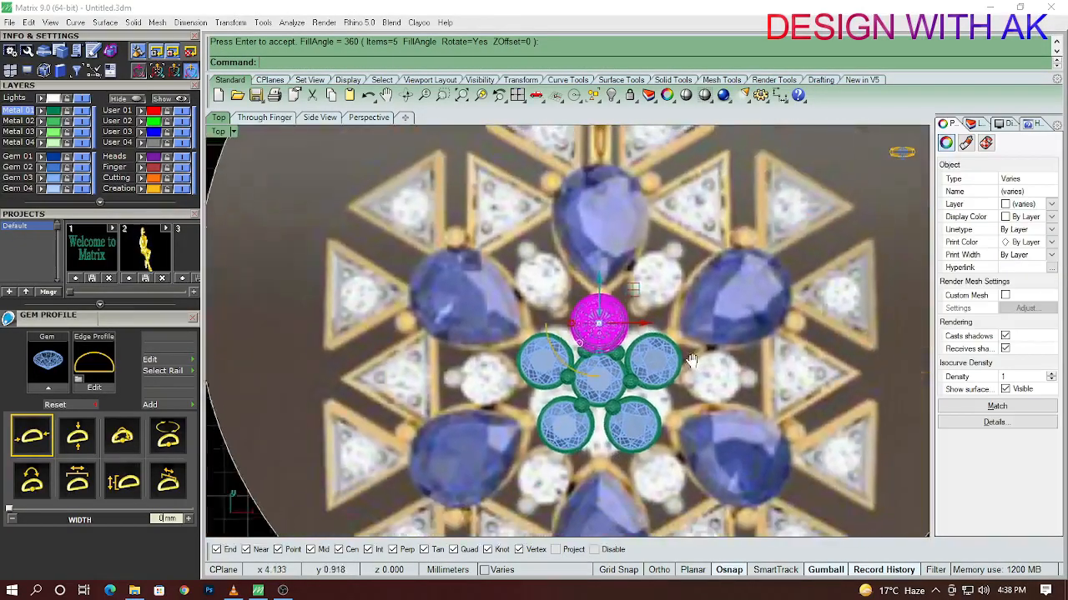
pyautogui.scroll(2, 584, 374)
pyautogui.hotkey('ctrl', 'z')
# Polar-array the tilted diamond and bezel around the origin with 6 items over 360 degrees
pyautogui.scroll(6, 617, 340)
pyautogui.click(599, 312)
pyautogui.scroll(-4, 598, 312)
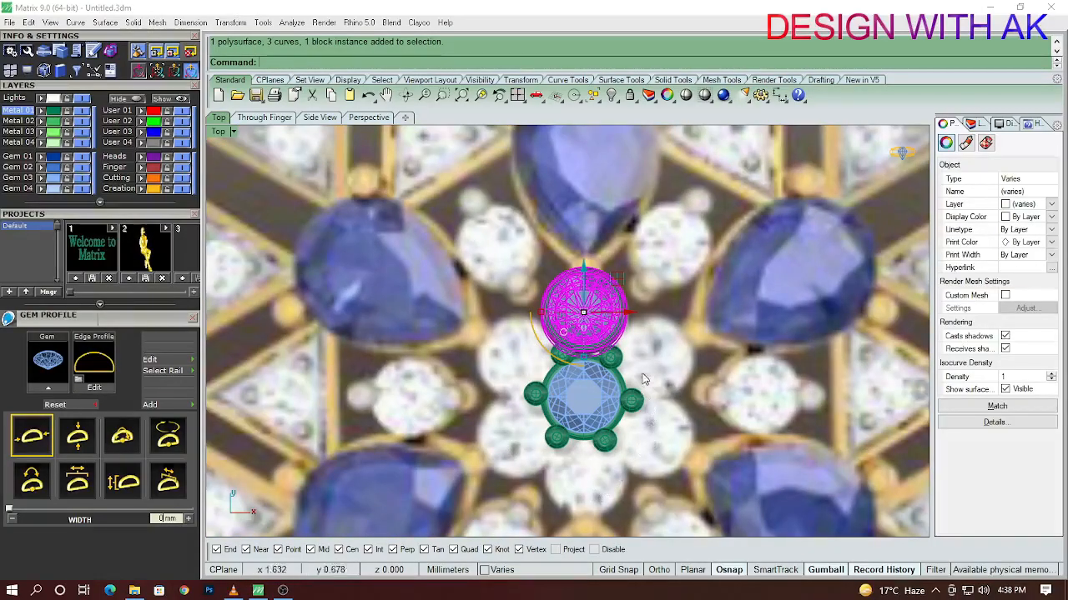
pyautogui.scroll(3, 642, 380)
pyautogui.write('A0')
pyautogui.press('Return')
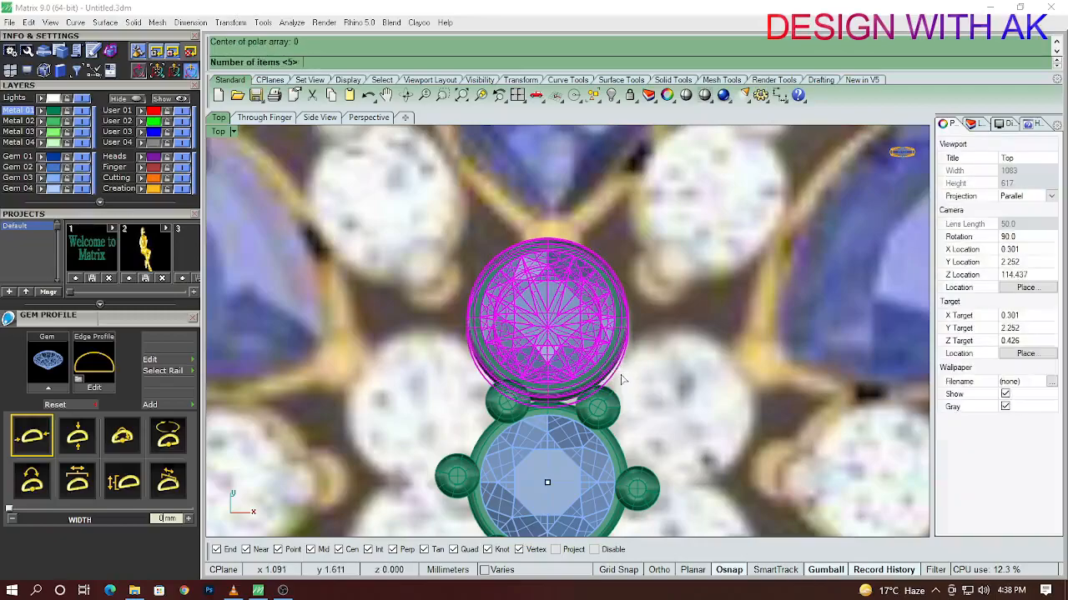
pyautogui.press('Return')
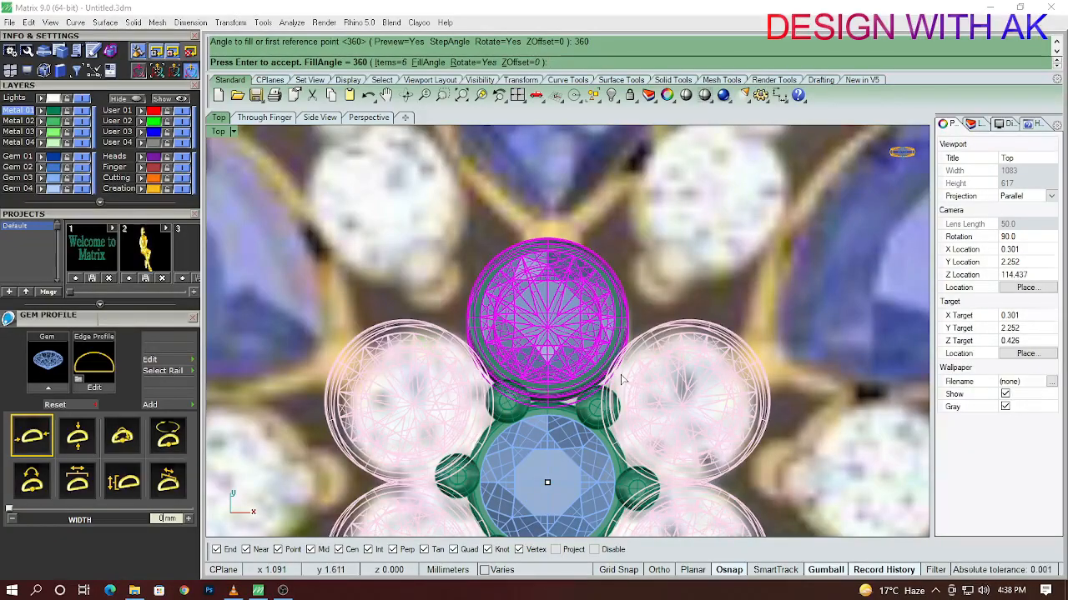
pyautogui.scroll(-3, 622, 379)
pyautogui.press('Return')
pyautogui.scroll(4, 635, 371)
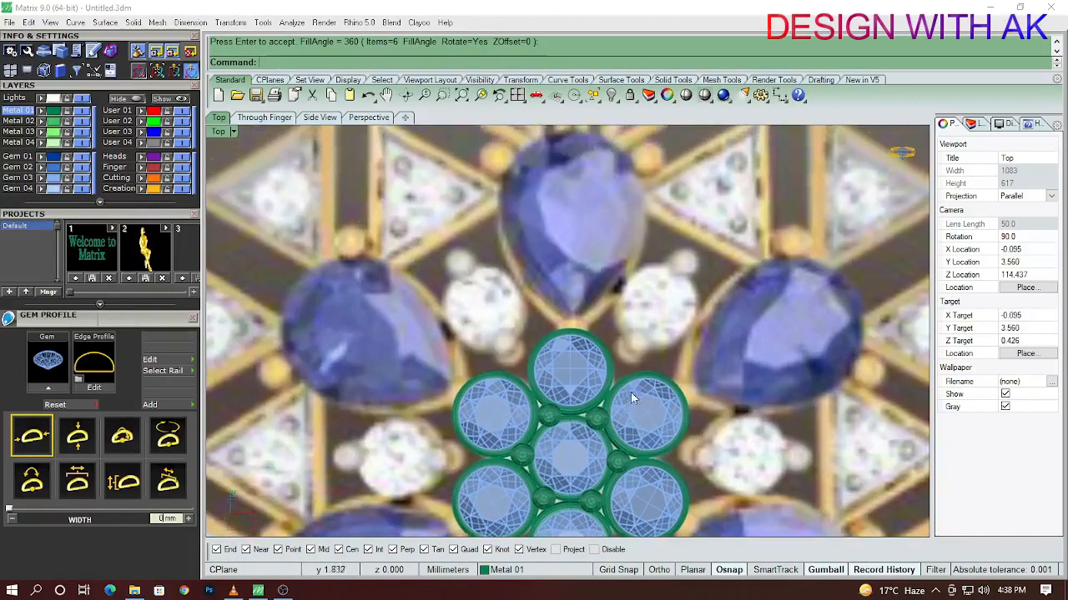
# Copy the upper petal's diamond and bezel onto the small round stone to its upper right in the reference
pyautogui.scroll(2, 590, 362)
pyautogui.moveTo(613, 352); pyautogui.dragTo(636, 348, button='right')
pyautogui.scroll(6, 594, 368)
pyautogui.click(589, 384)
pyautogui.scroll(-6, 609, 374)
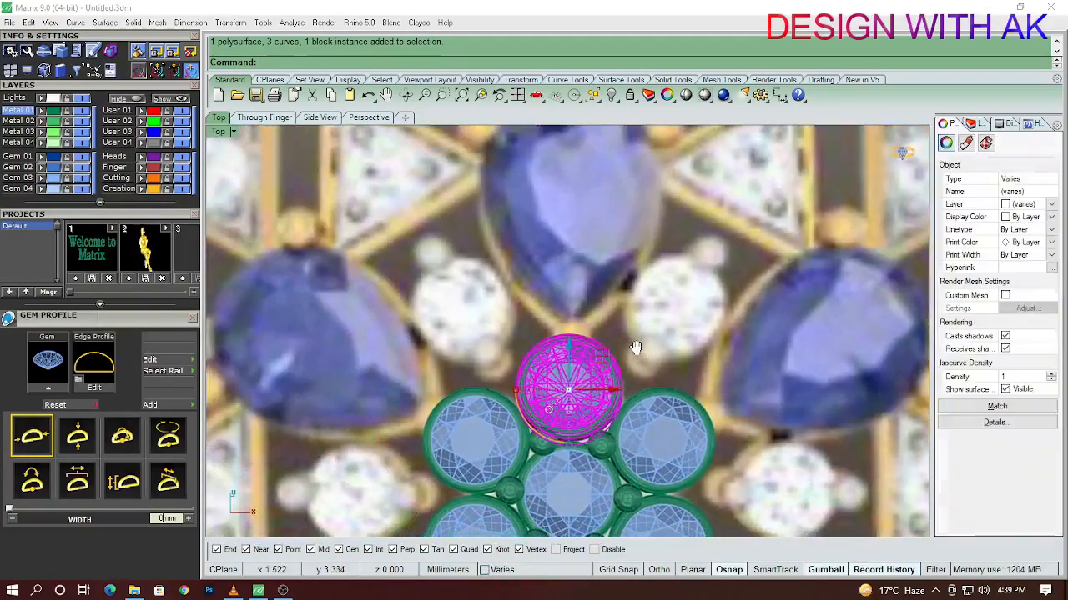
pyautogui.moveTo(602, 349)
pyautogui.mouseDown()
pyautogui.moveTo(714, 295)
pyautogui.moveTo(707, 268)
pyautogui.mouseUp()
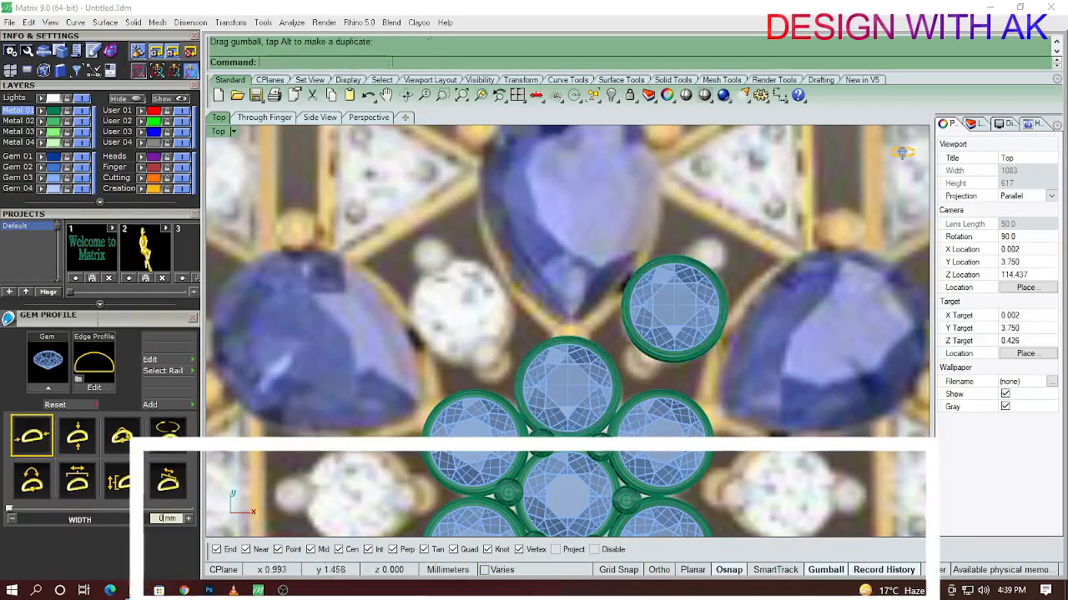
# Copy the prong between the upper and upper-right petals out toward the new outer diamond
pyautogui.scroll(4, 612, 434)
pyautogui.click(608, 441)
pyautogui.scroll(-4, 592, 454)
pyautogui.moveTo(593, 455); pyautogui.dragTo(569, 476, button='right')
pyautogui.scroll(4, 595, 462)
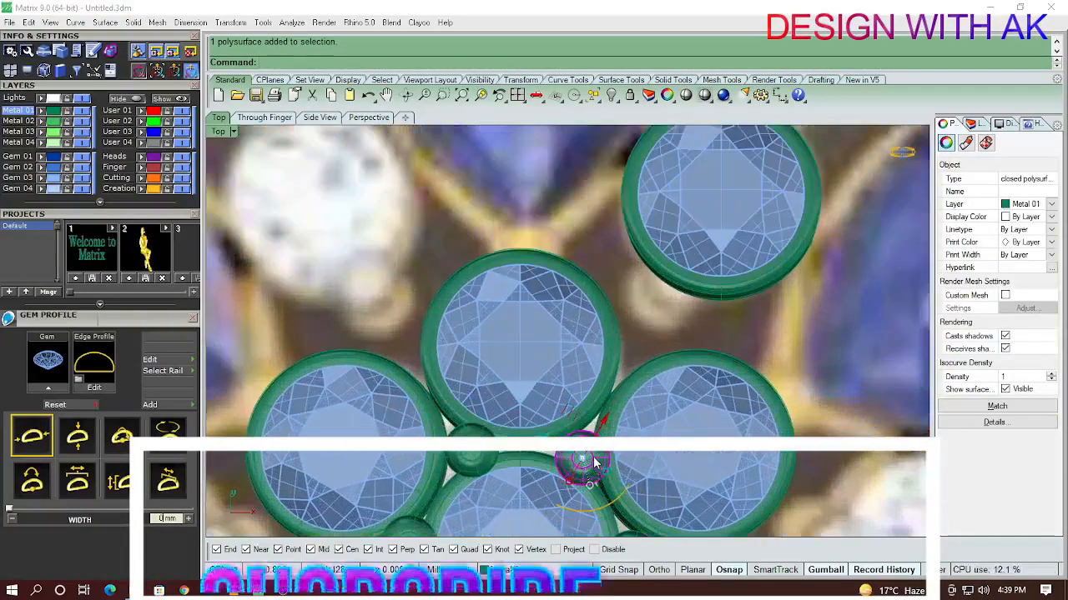
pyautogui.scroll(6, 588, 469)
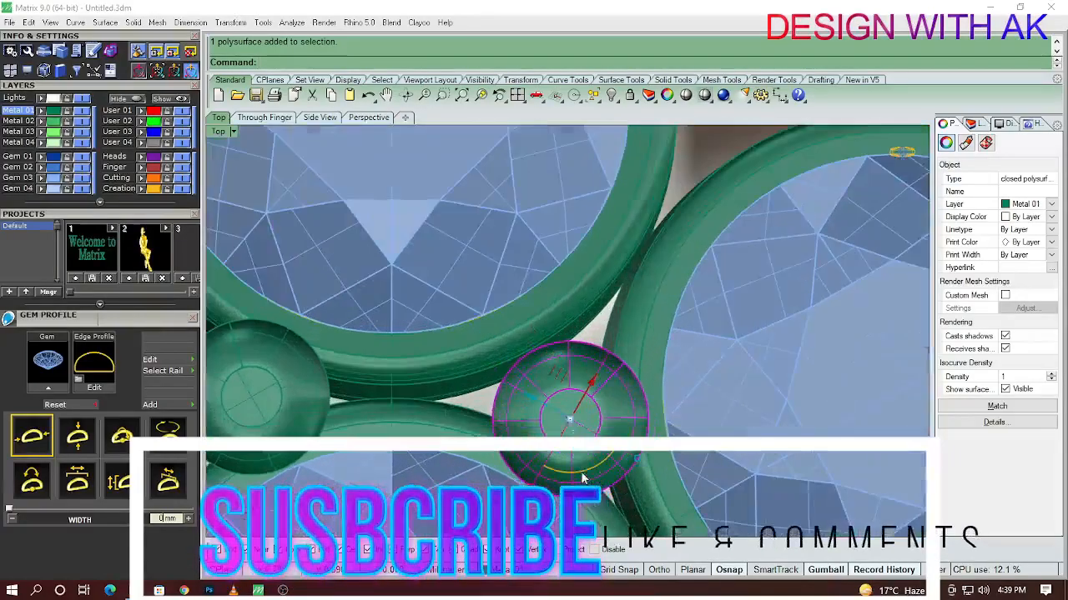
pyautogui.scroll(-2, 582, 477)
pyautogui.moveTo(582, 477); pyautogui.dragTo(555, 492, button='right')
pyautogui.keyDown('alt'); pyautogui.moveTo(543, 430); pyautogui.dragTo(751, 112); pyautogui.keyUp('alt')
# Position the copied prong on the outer bezel's lower-left edge and enlarge it slightly to match the reference
pyautogui.scroll(-6, 607, 369)
pyautogui.moveTo(606, 370); pyautogui.dragTo(597, 307)
pyautogui.scroll(8, 610, 367)
pyautogui.moveTo(610, 372); pyautogui.dragTo(610, 387, button='right')
pyautogui.keyDown('shift'); pyautogui.moveTo(577, 402); pyautogui.dragTo(572, 412); pyautogui.keyUp('shift')
pyautogui.scroll(-3, 704, 375)
pyautogui.scroll(3, 647, 376)
pyautogui.moveTo(603, 357); pyautogui.dragTo(617, 337)
pyautogui.scroll(-2, 634, 338)
pyautogui.scroll(-4, 641, 342)
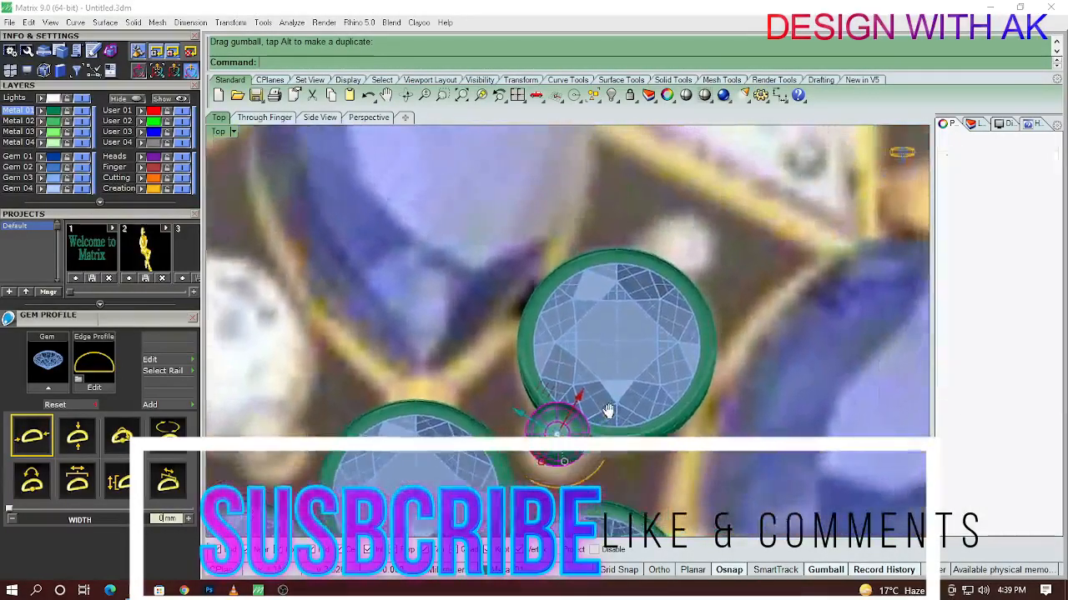
# Copy the enlarged prong to the outer bezel's upper-right edge and nudge it over the reference prong
pyautogui.moveTo(617, 390); pyautogui.dragTo(680, 296)
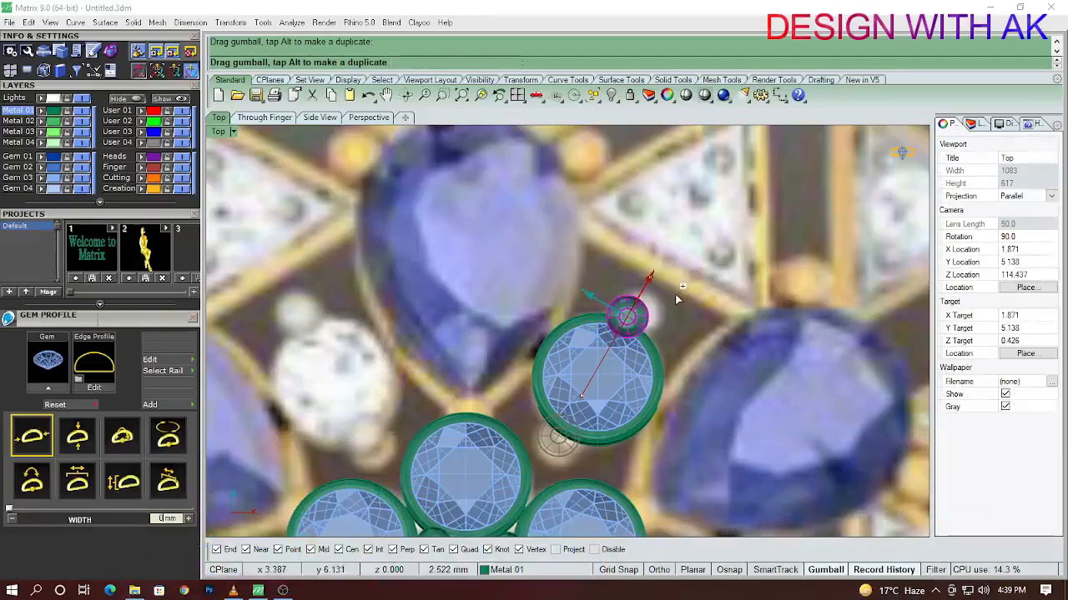
pyautogui.scroll(8, 634, 333)
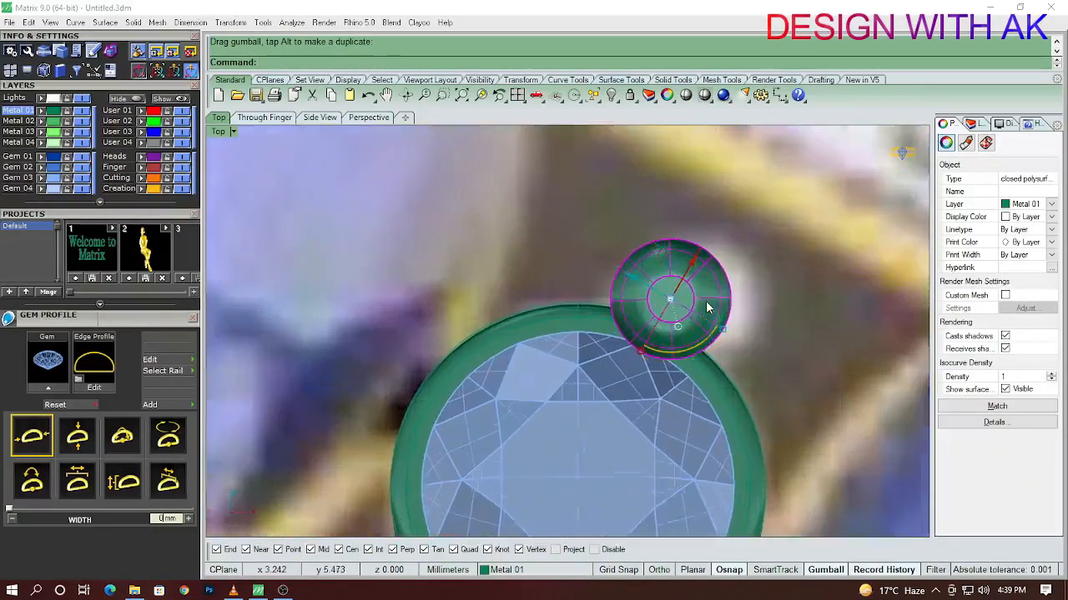
pyautogui.click(633, 267)
pyautogui.moveTo(634, 266); pyautogui.dragTo(643, 267)
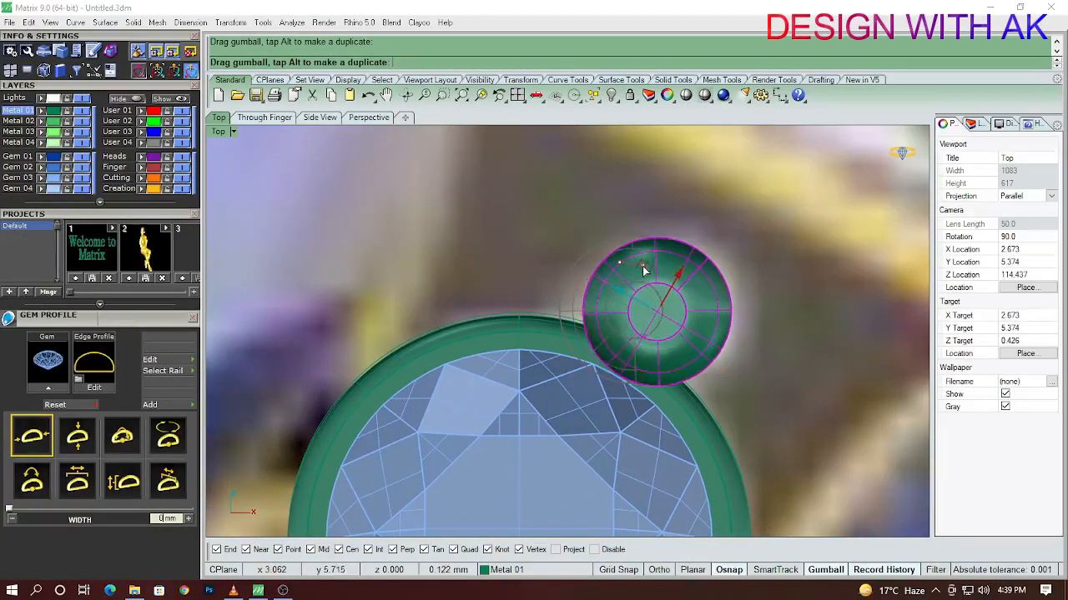
pyautogui.scroll(-10, 813, 392)
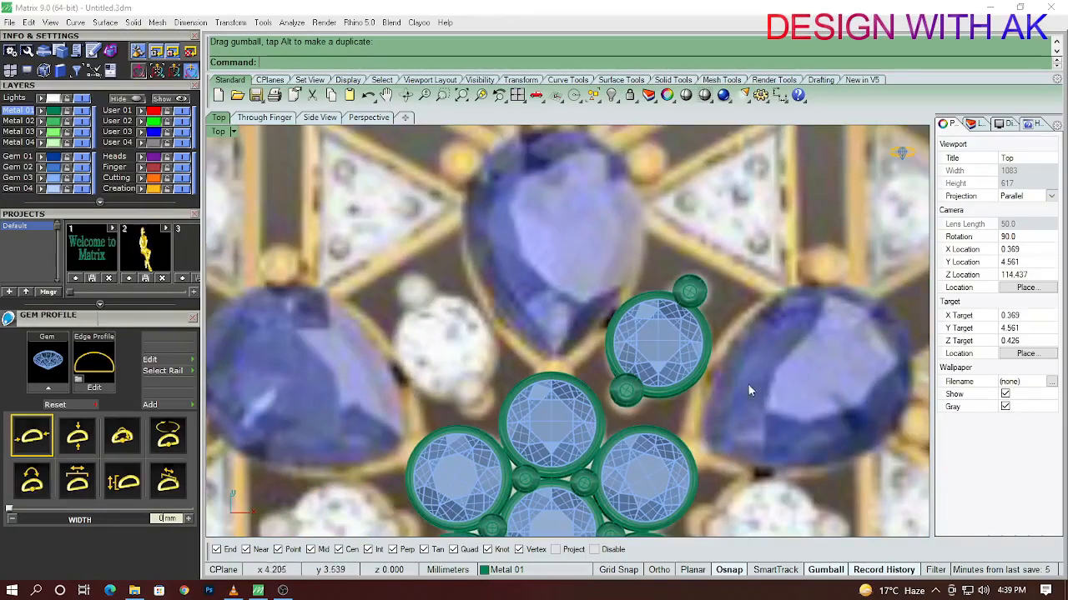
# Lower the outer diamond, its bezel and both prongs together relative to the central cluster in the right view
pyautogui.moveTo(748, 385); pyautogui.dragTo(675, 255)
pyautogui.scroll(5, 667, 367)
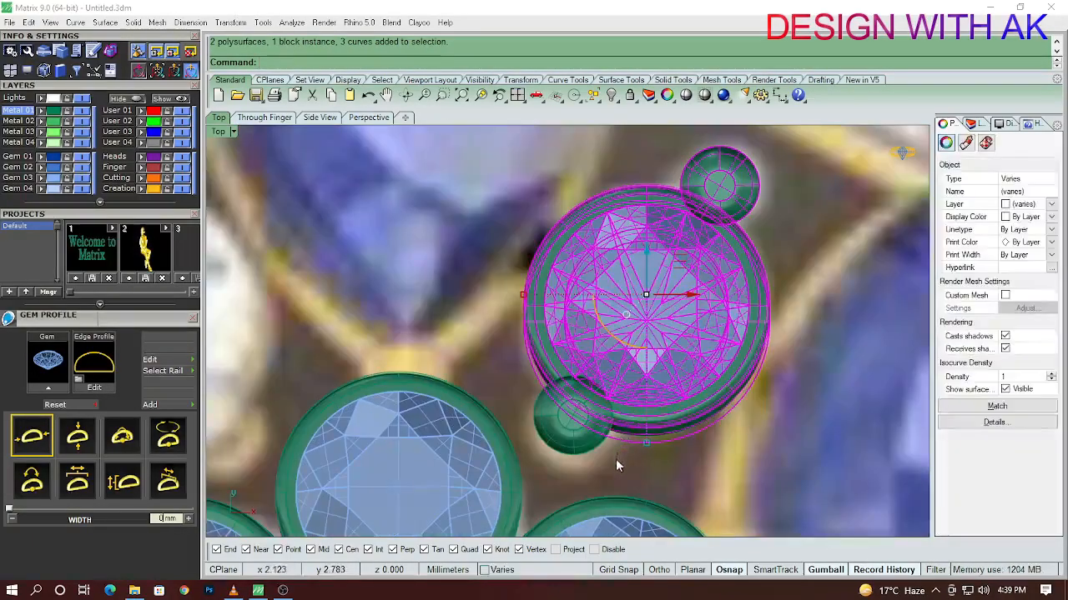
pyautogui.scroll(-8, 652, 379)
pyautogui.moveTo(686, 387); pyautogui.dragTo(701, 422, button='right')
pyautogui.hotkey('ctrl', 'F2')
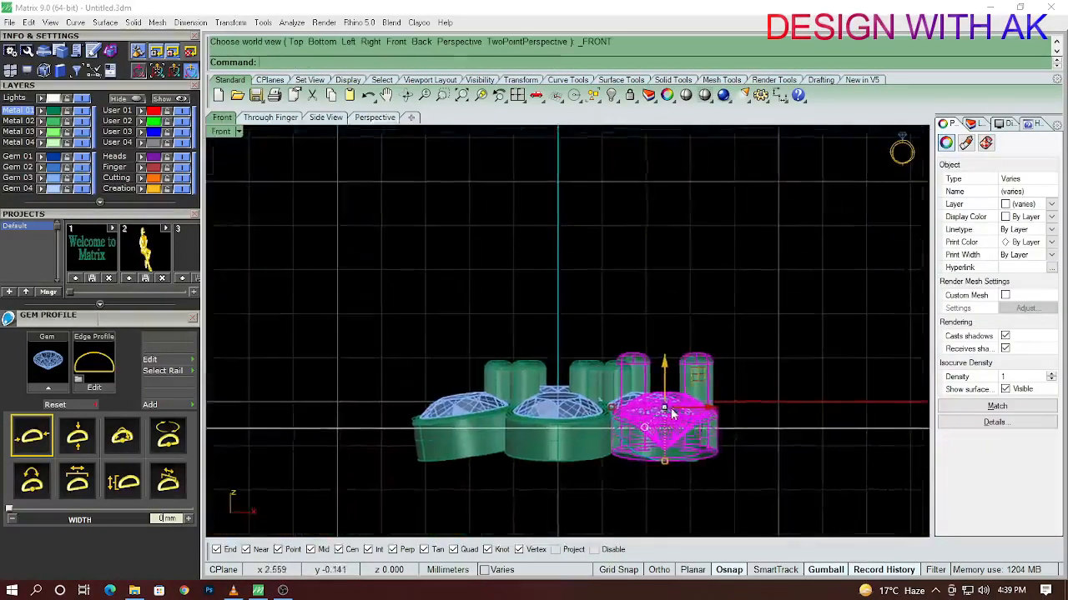
pyautogui.scroll(6, 670, 414)
pyautogui.hotkey('ctrl', 'F3')
pyautogui.moveTo(546, 337); pyautogui.dragTo(634, 423)
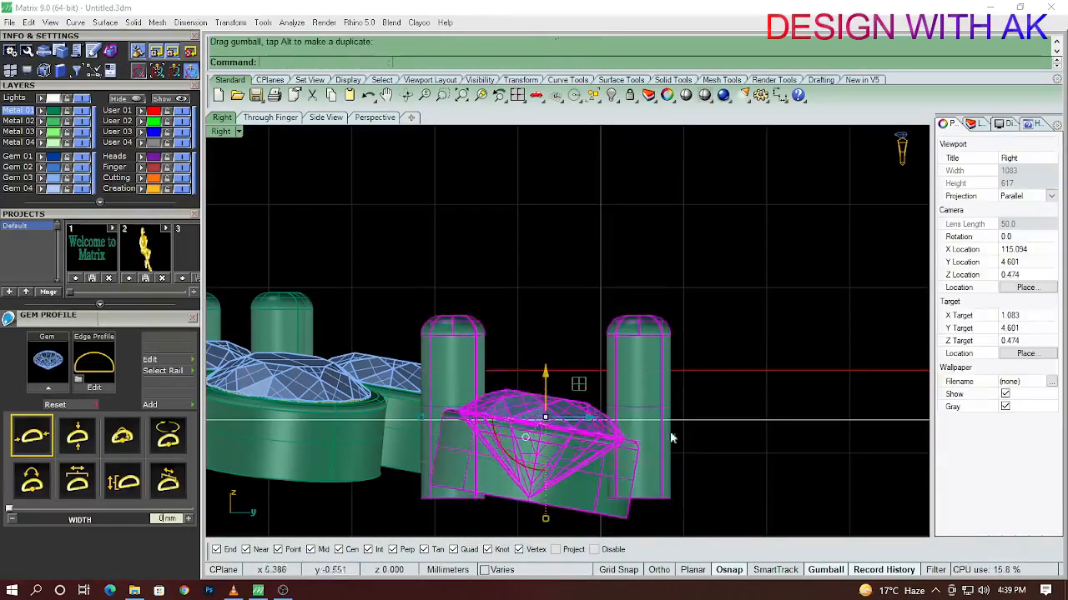
# Lower the outermost prong separately so its base follows the tilted bezel's bottom edge
pyautogui.moveTo(743, 520); pyautogui.dragTo(765, 462, button='right')
pyautogui.click(764, 462)
pyautogui.click(687, 436)
pyautogui.moveTo(687, 424); pyautogui.dragTo(704, 406, button='right')
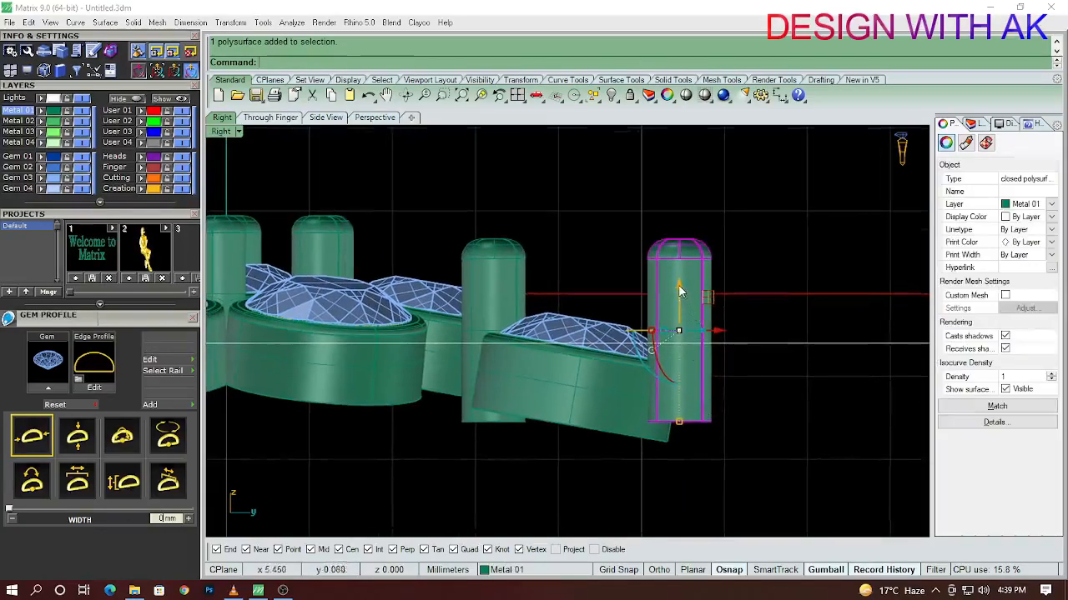
pyautogui.moveTo(679, 296); pyautogui.dragTo(679, 305)
pyautogui.moveTo(692, 349); pyautogui.dragTo(668, 394, button='right')
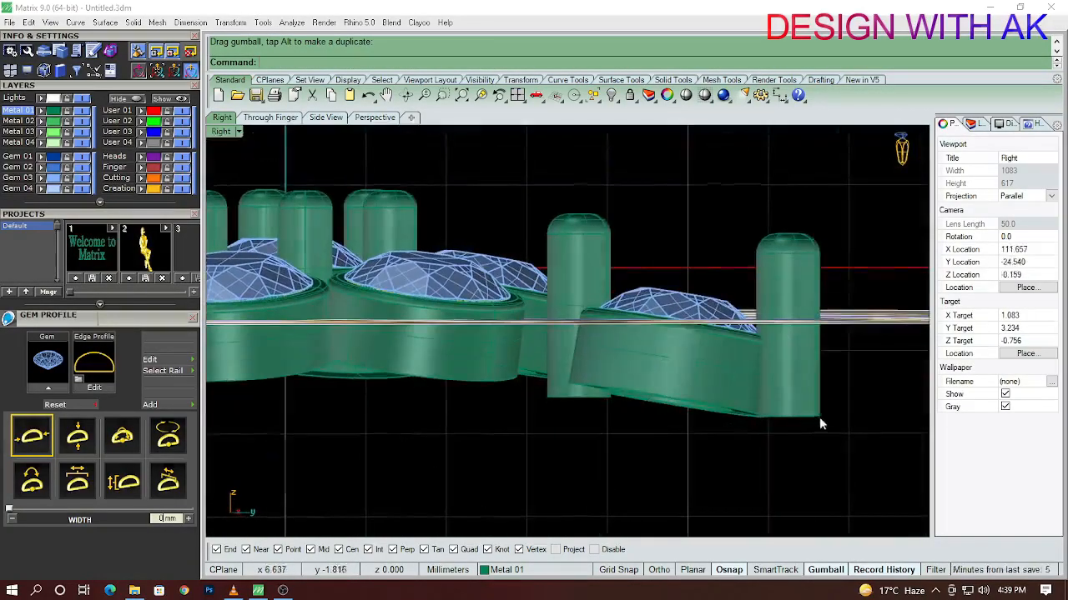
pyautogui.click(797, 395)
pyautogui.hotkey('ctrl', 'F3')
pyautogui.moveTo(776, 424); pyautogui.dragTo(747, 441, button='right')
# Unlock the Lights layer, move the reference image down about 2 mm in the front view, and lock the layer again
pyautogui.hotkey('ctrl', 'F1')
pyautogui.scroll(-4, 712, 389)
pyautogui.press('Escape')
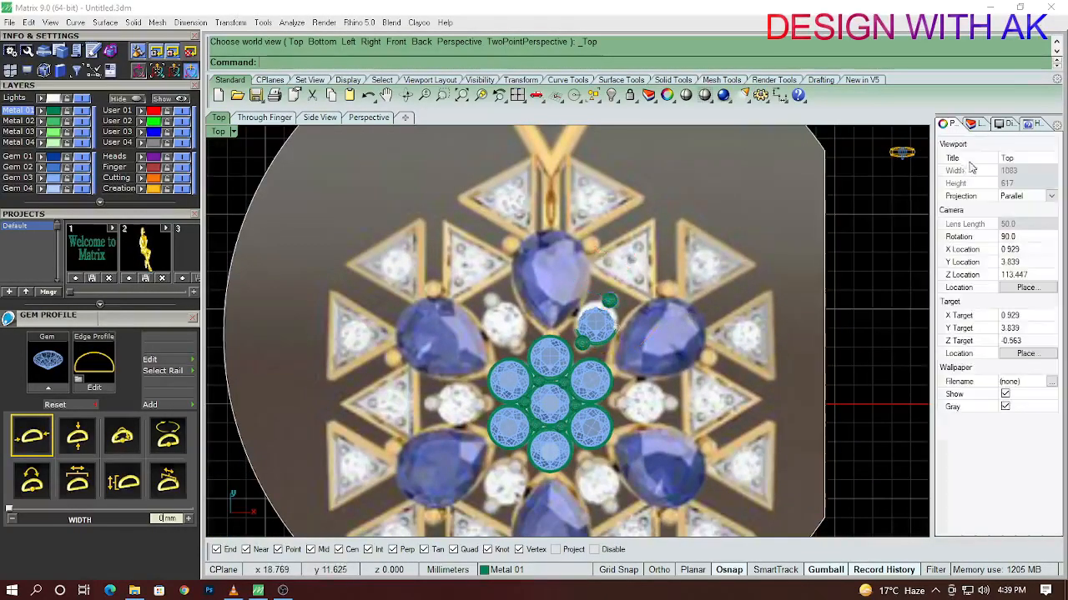
pyautogui.click(978, 124)
pyautogui.click(592, 315)
pyautogui.hotkey('ctrl', 'F2')
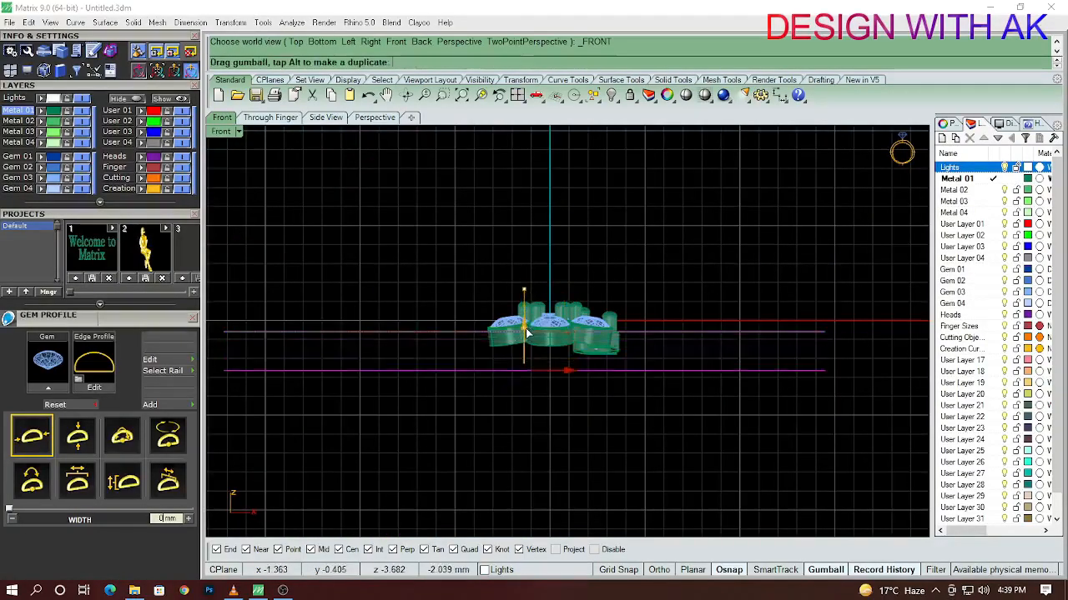
pyautogui.hotkey('ctrl', 'F1')
pyautogui.scroll(4, 588, 322)
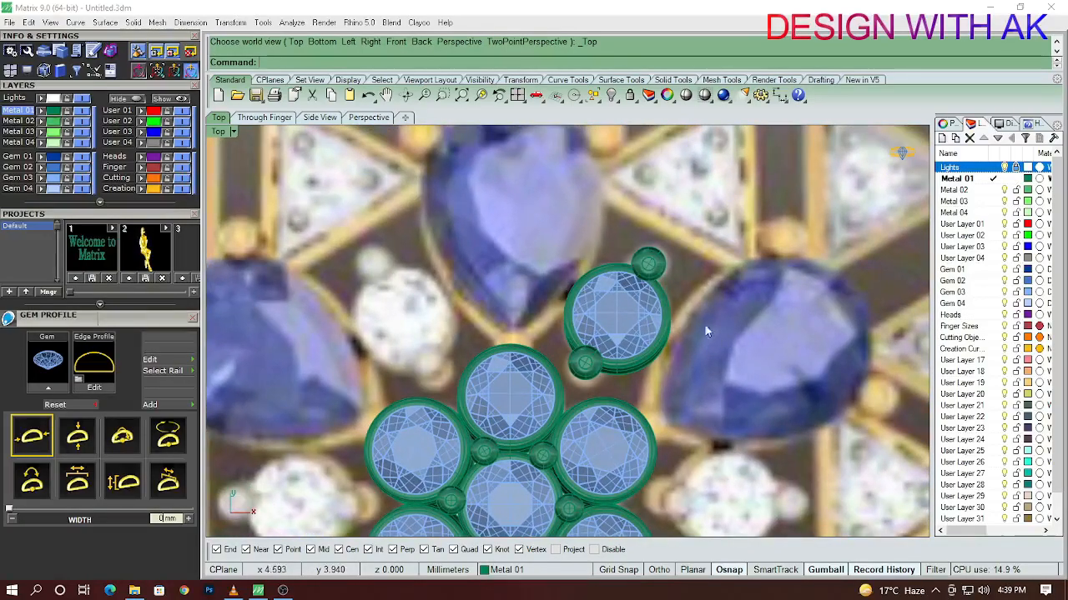
# Group the outer diamond and bezel with its two prongs
pyautogui.moveTo(704, 332); pyautogui.dragTo(648, 352)
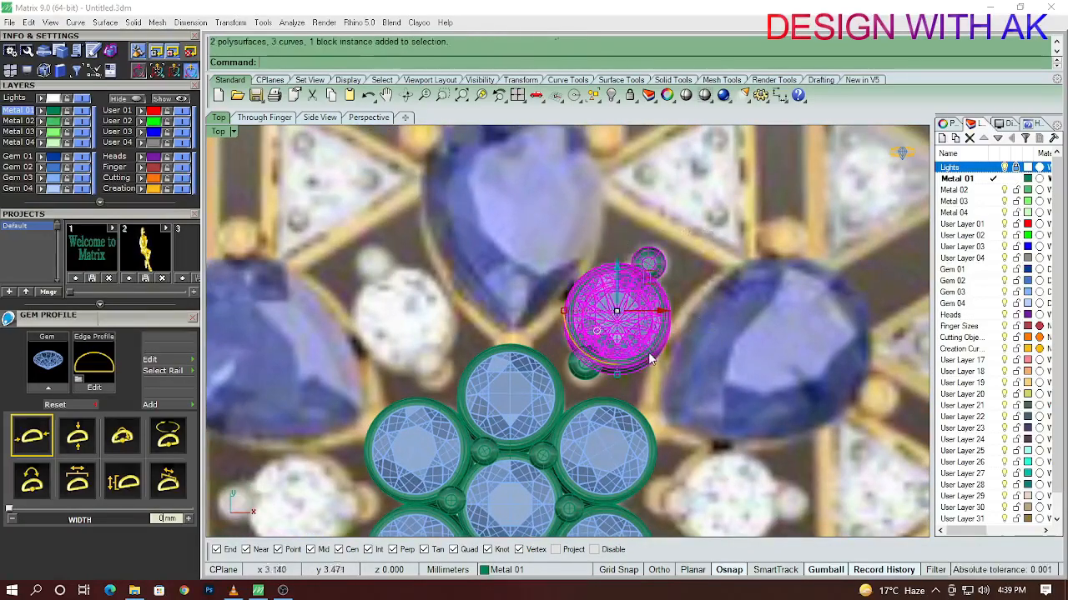
pyautogui.scroll(3, 648, 359)
pyautogui.click(534, 330)
pyautogui.scroll(-3, 576, 283)
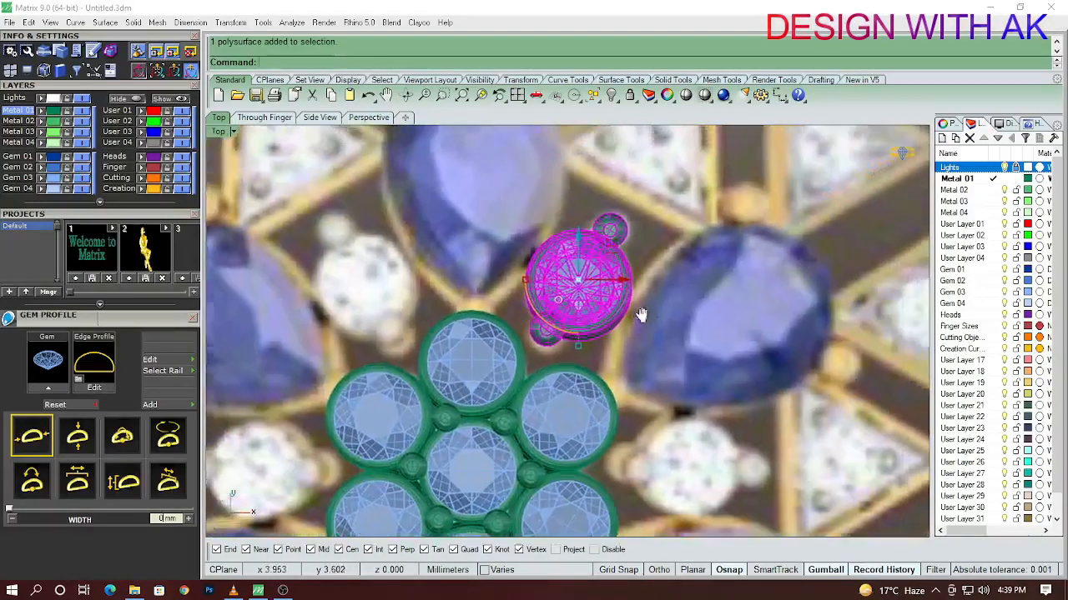
pyautogui.hotkey('ctrl', 'g')
pyautogui.scroll(-3, 640, 311)
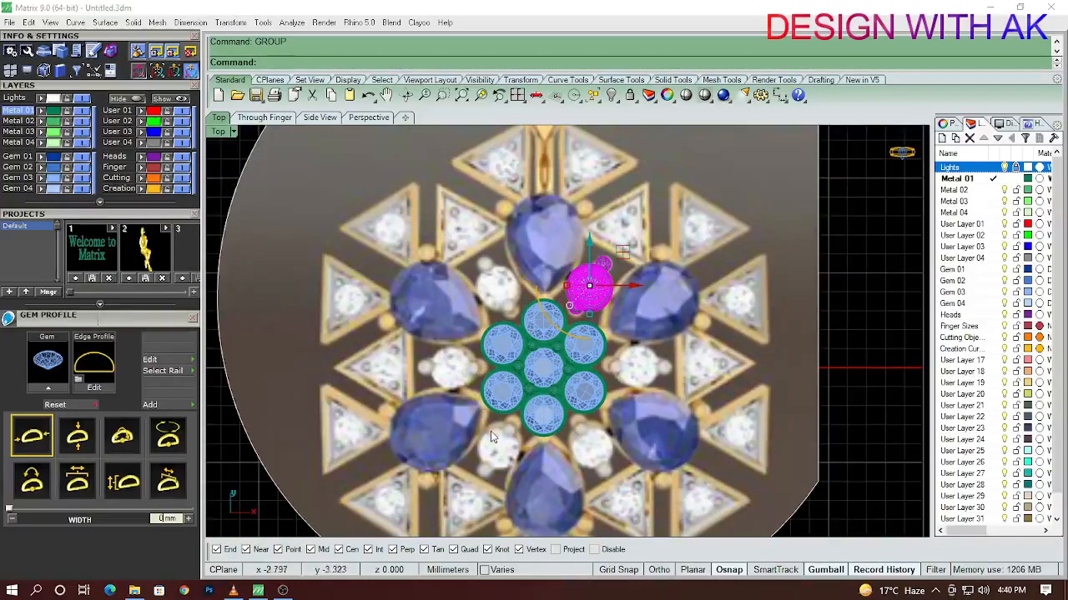
# Make Metal 02 the current layer and polar-array the grouped outer diamond around the origin as 6 items over 360 degrees
pyautogui.scroll(1, 692, 334)
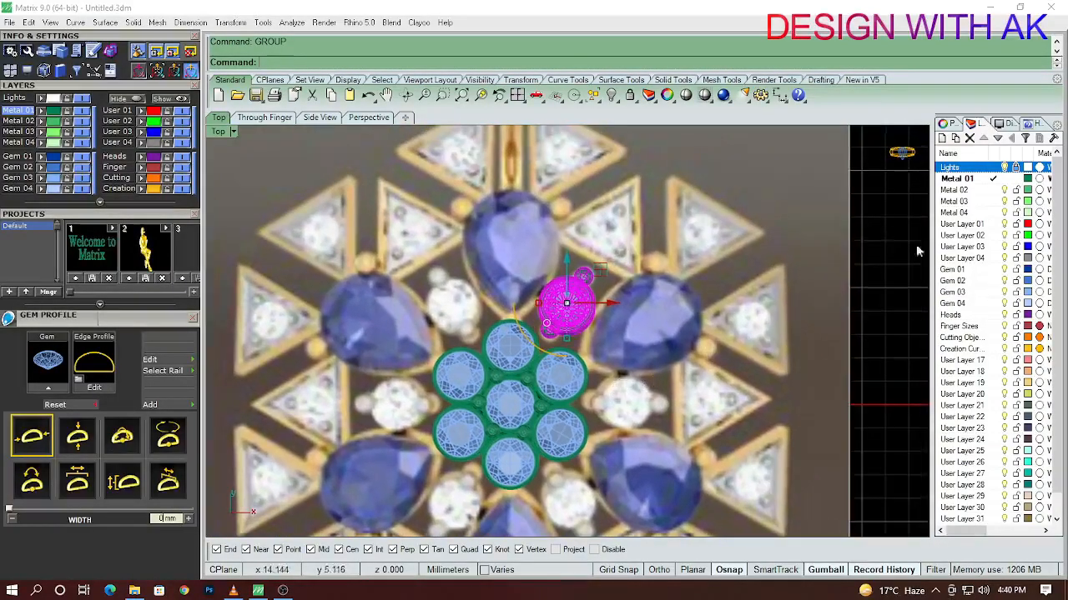
pyautogui.click(992, 189)
pyautogui.moveTo(642, 356); pyautogui.dragTo(607, 384, button='right')
pyautogui.write('ap')
pyautogui.press('Return')
pyautogui.write('0')
pyautogui.press('Return')
pyautogui.press('Return')
pyautogui.press('Return')
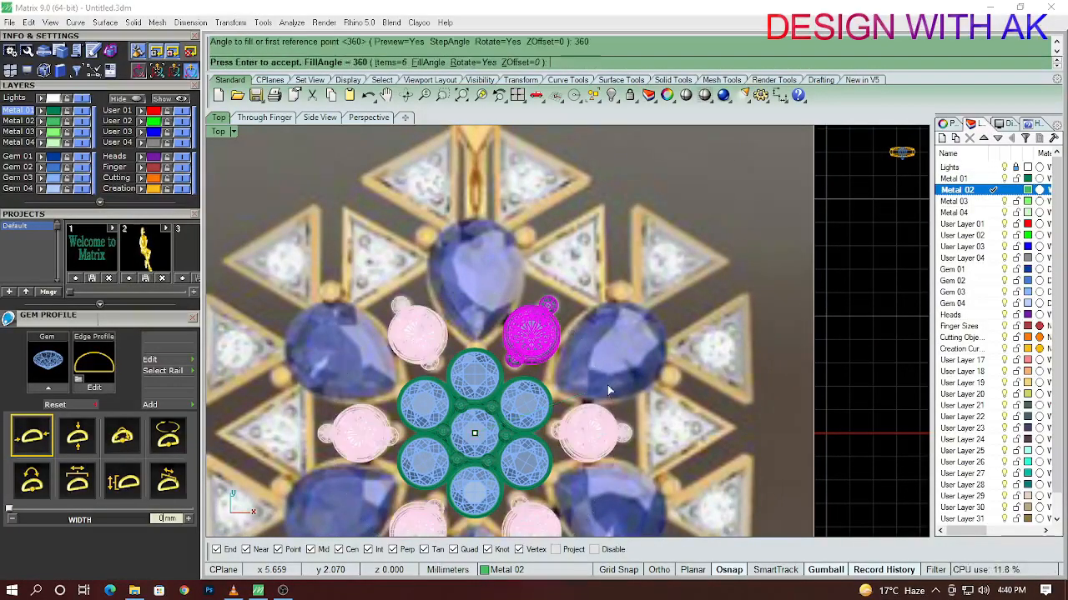
pyautogui.press('Return')
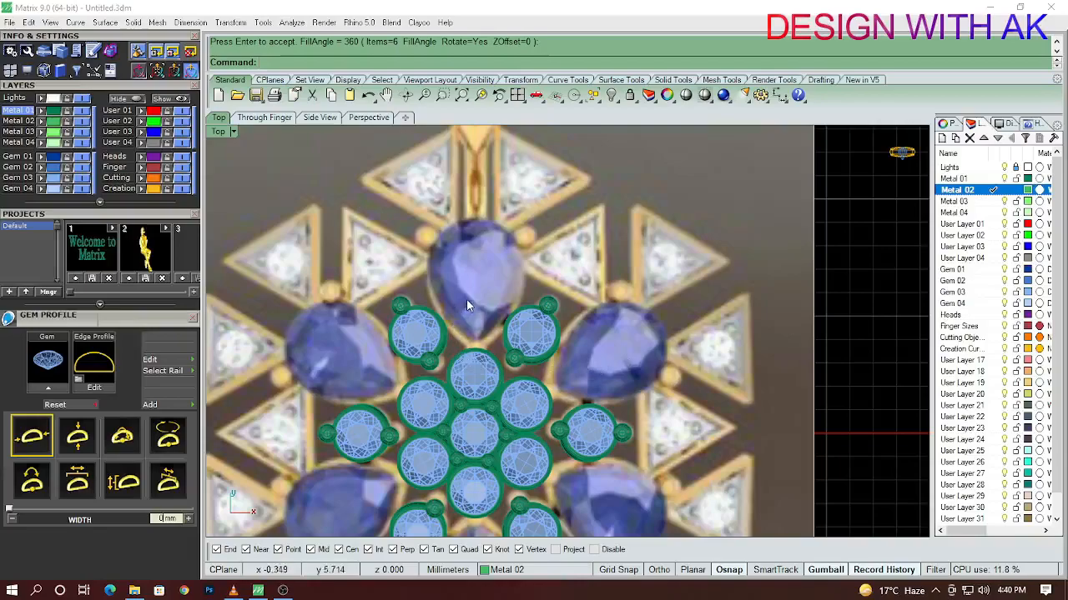
# Dimension the width of the upper blue pear stone in the reference image
pyautogui.scroll(8, 480, 244)
pyautogui.moveTo(488, 316); pyautogui.dragTo(503, 309, button='right')
pyautogui.write('di')
pyautogui.press('Return')
pyautogui.click(380, 319)
pyautogui.click(584, 315)
pyautogui.scroll(-5, 513, 279)
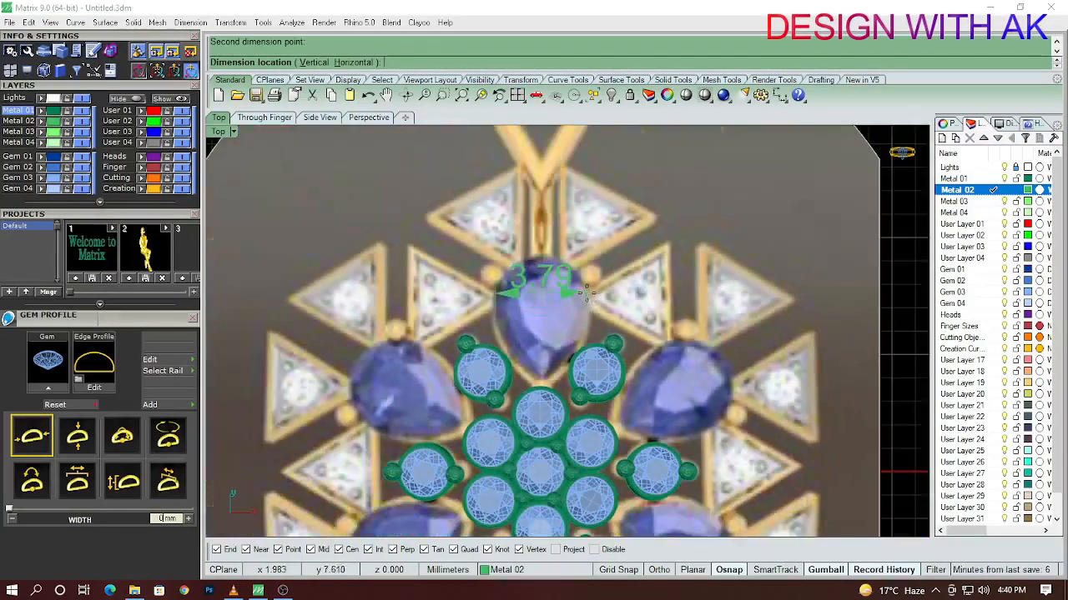
pyautogui.click(546, 275)
# Dimension the height of the same blue pear stone, from its rounded end to its tip
pyautogui.scroll(5, 549, 289)
pyautogui.moveTo(549, 290); pyautogui.dragTo(567, 234, button='right')
pyautogui.press('Return')
pyautogui.click(549, 175)
pyautogui.click(548, 413)
pyautogui.scroll(-7, 548, 413)
pyautogui.scroll(5, 655, 367)
pyautogui.click(663, 344)
pyautogui.scroll(-3, 663, 344)
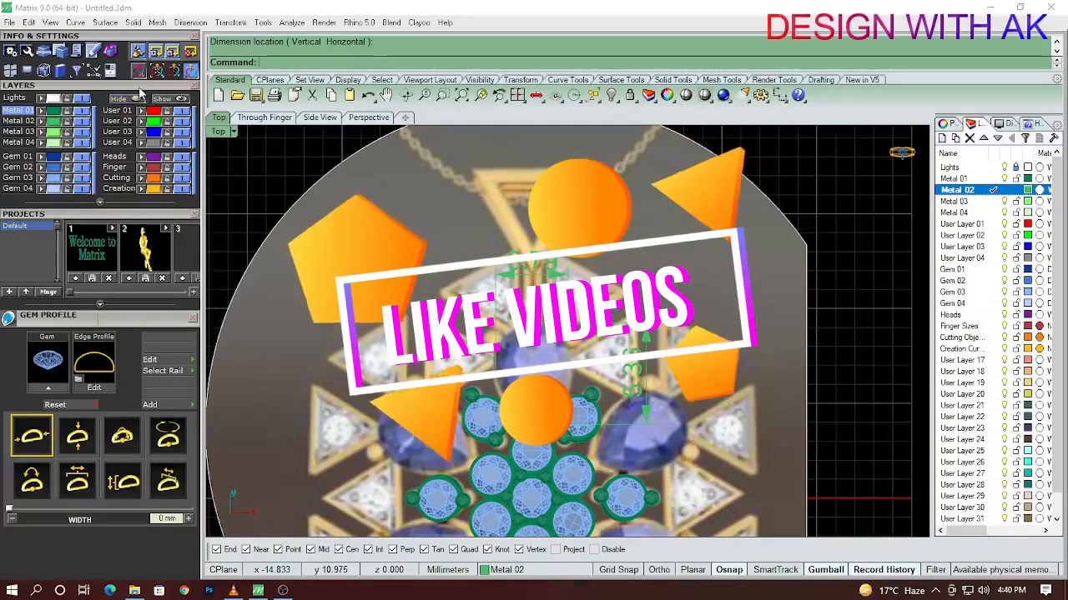
# Open Gem Loader, set the cut type to Simple and choose the Pear gem shape
pyautogui.scroll(5, 140, 94)
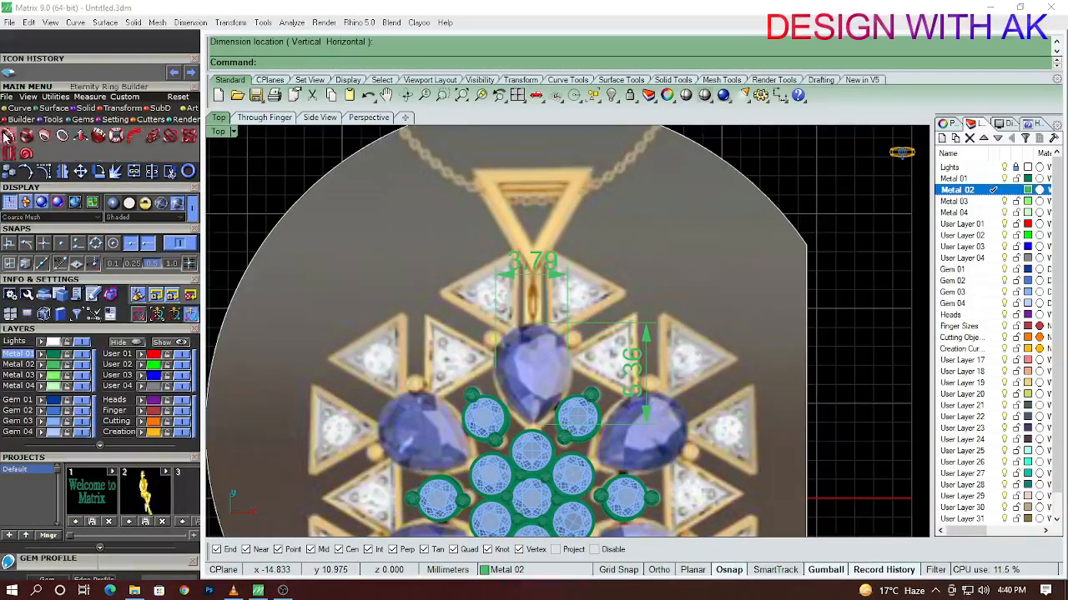
pyautogui.click(79, 120)
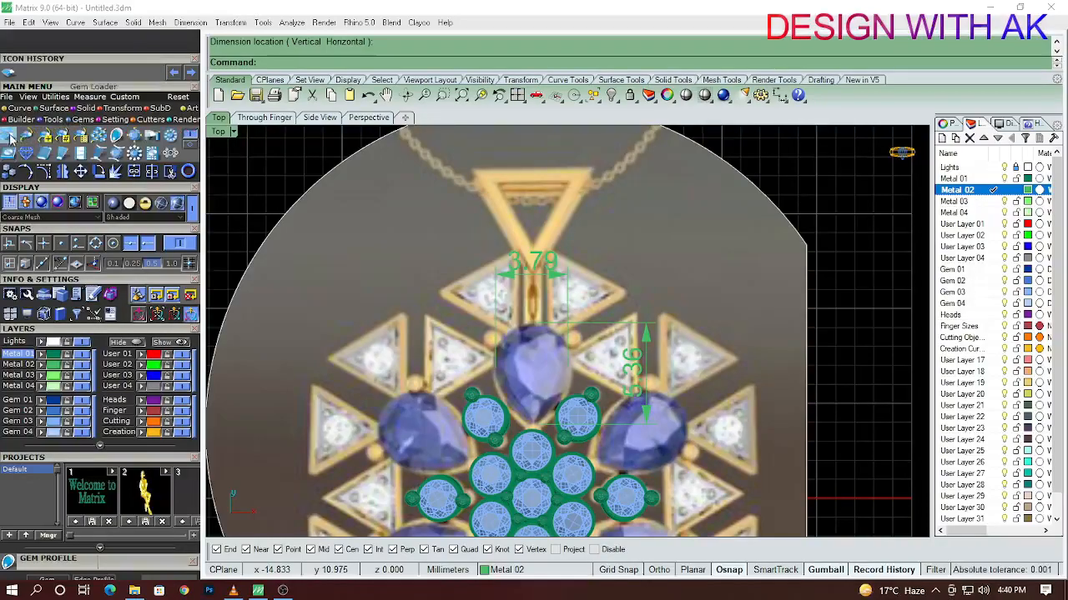
pyautogui.scroll(-5, 125, 463)
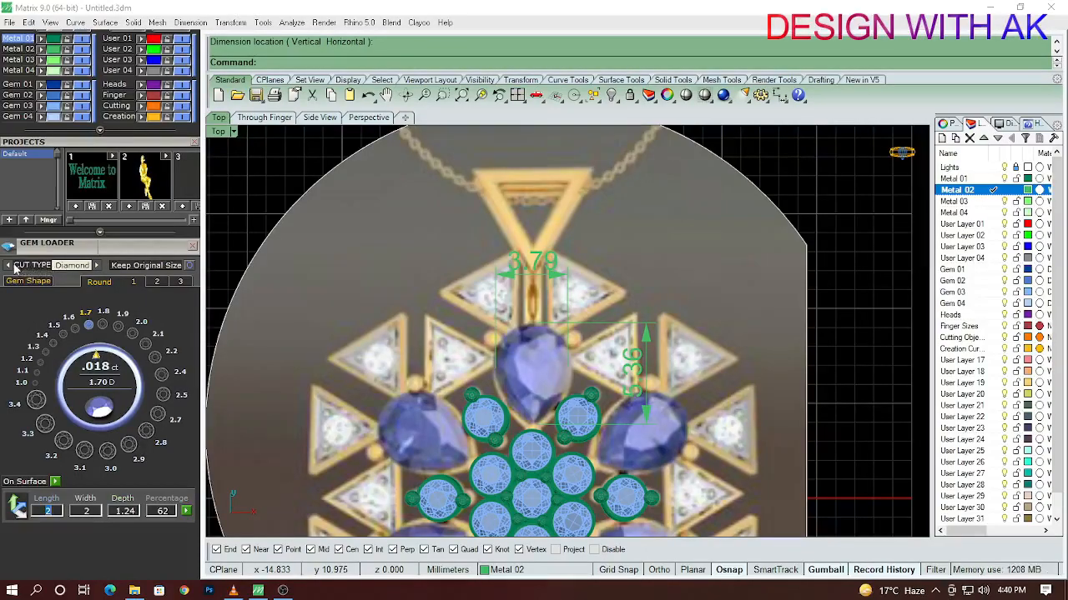
pyautogui.click(96, 265)
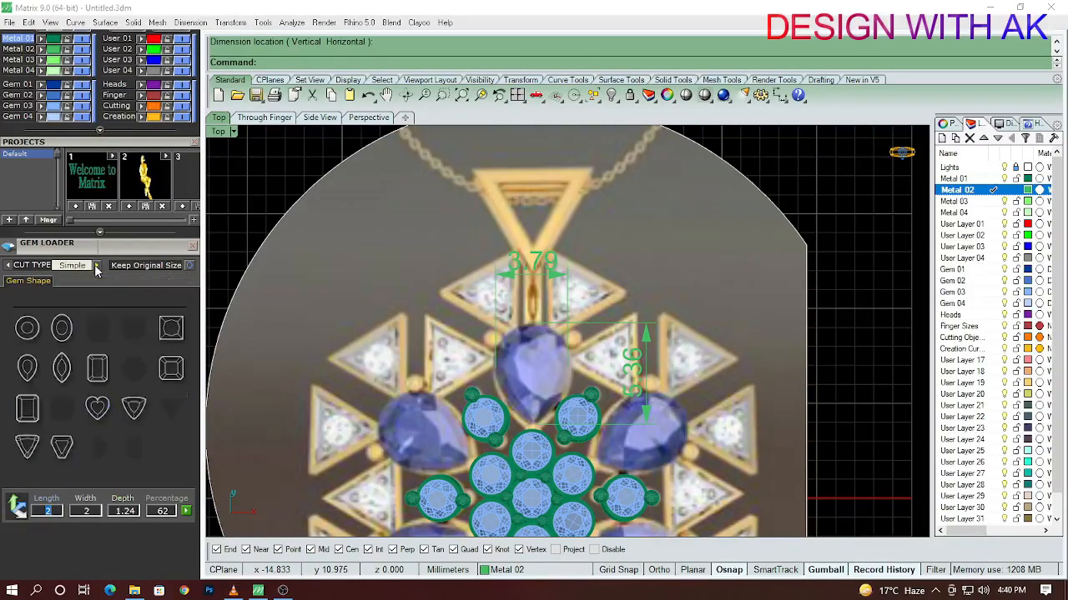
pyautogui.click(63, 367)
pyautogui.click(37, 369)
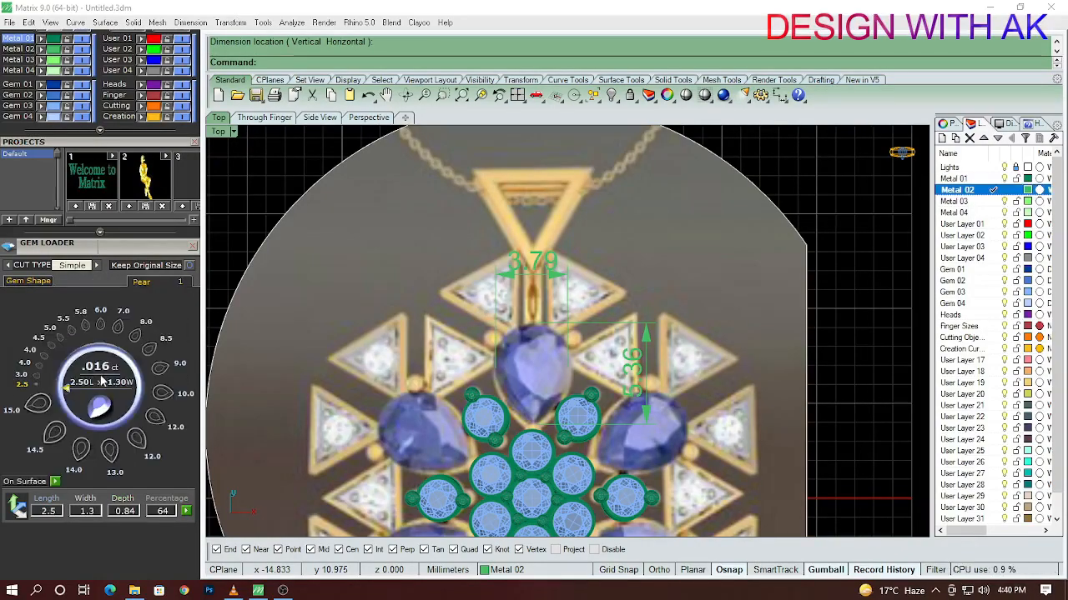
# Create a pear gem 5.5 mm long and 3.5 mm wide, with a depth of 2.25 mm
pyautogui.scroll(-6, 496, 319)
pyautogui.moveTo(496, 319); pyautogui.dragTo(500, 273, button='right')
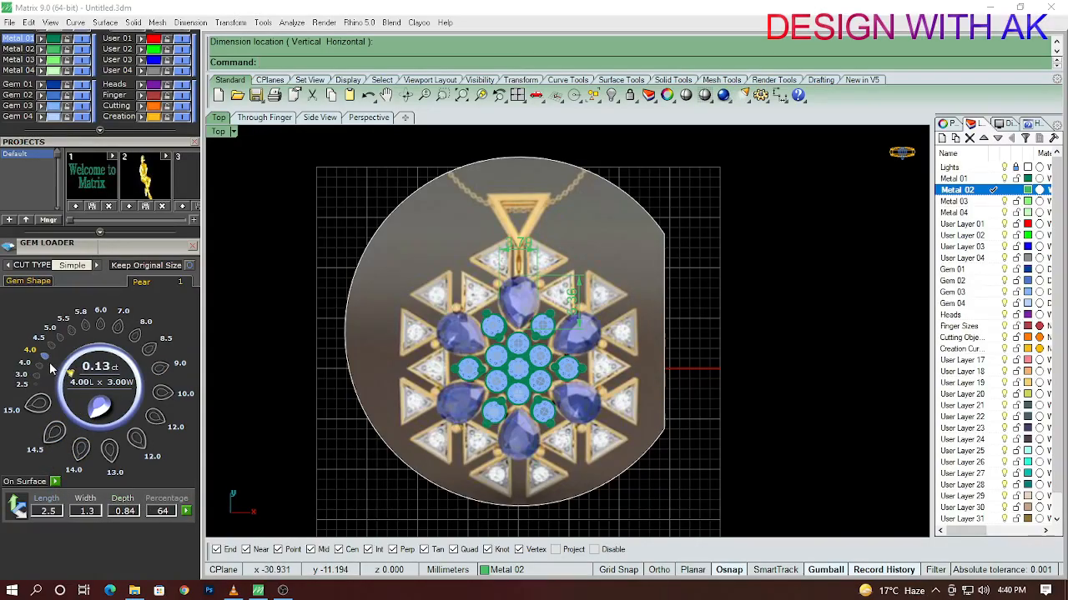
pyautogui.scroll(4, 528, 264)
pyautogui.moveTo(529, 264); pyautogui.dragTo(481, 253, button='right')
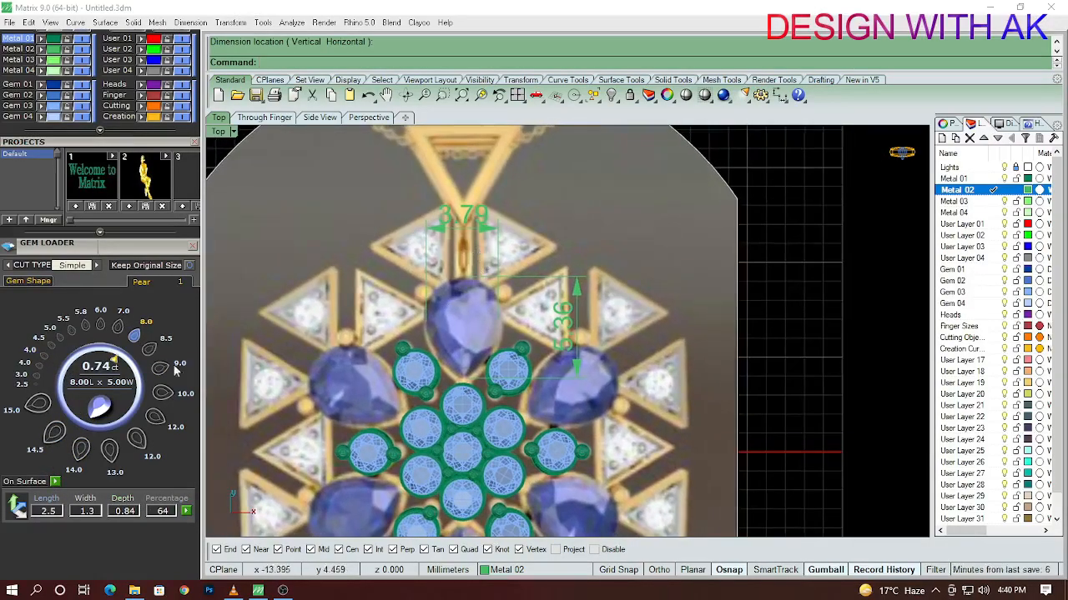
pyautogui.click(71, 333)
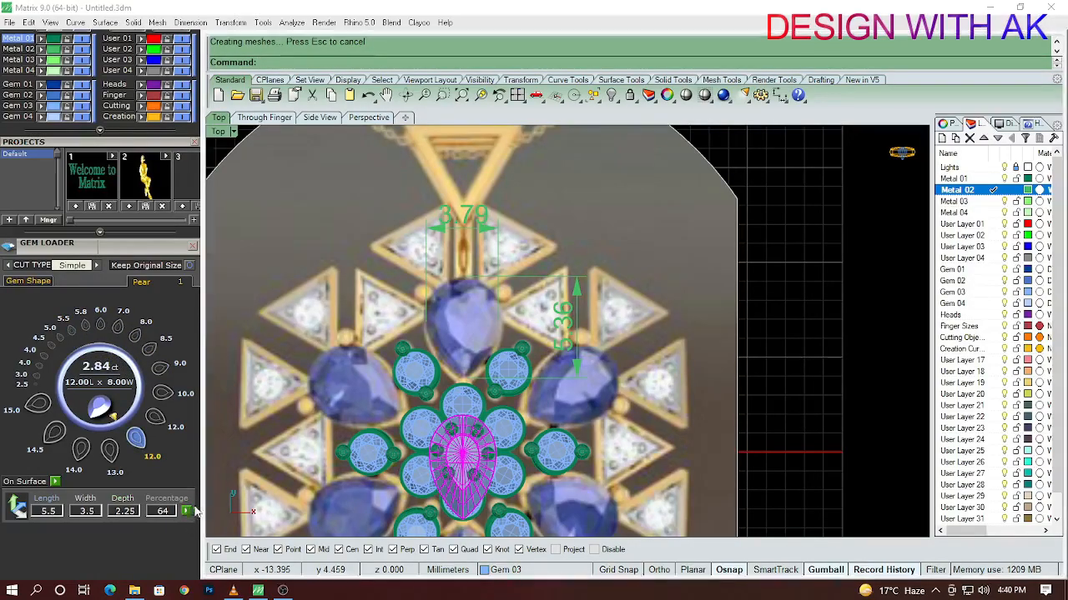
# Move the pear gem up over the upper blue pear stone of the reference and widen it slightly to match
pyautogui.moveTo(504, 436); pyautogui.dragTo(516, 406, button='right')
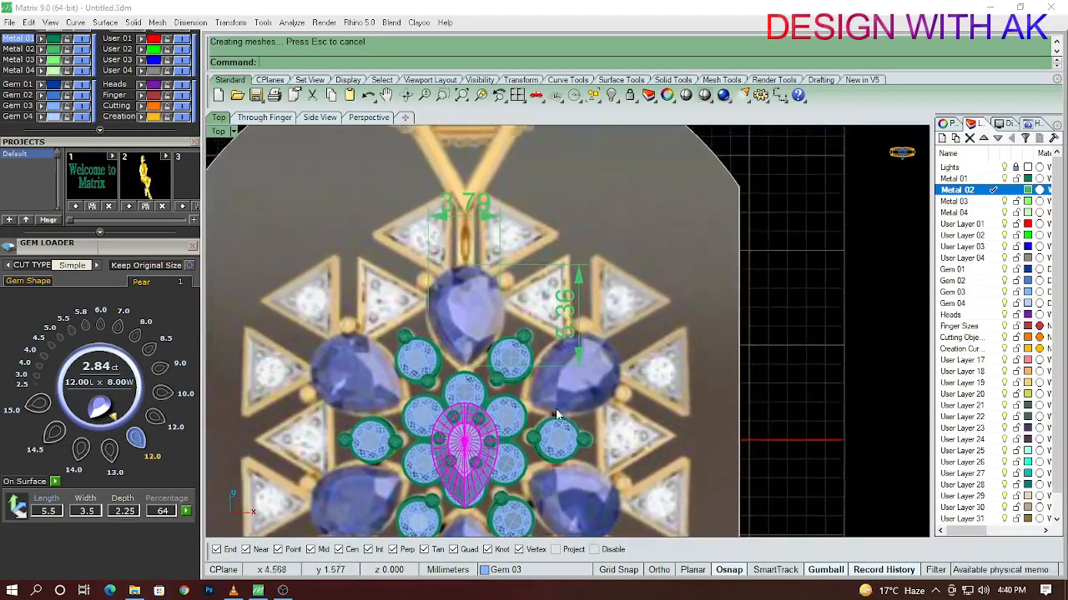
pyautogui.scroll(-2, 513, 425)
pyautogui.scroll(3, 506, 450)
pyautogui.scroll(2, 505, 458)
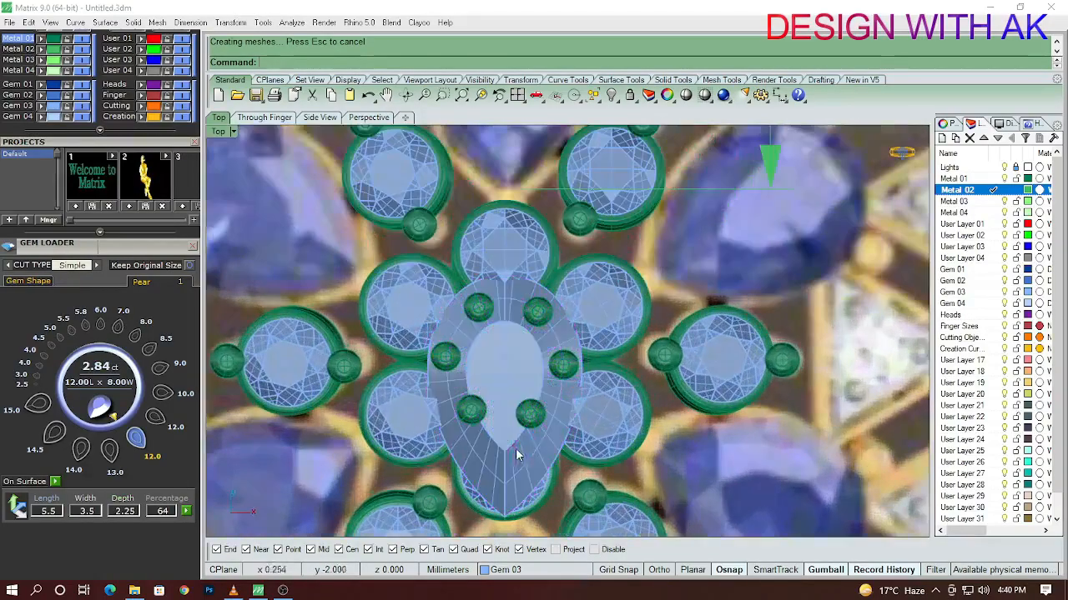
pyautogui.click(537, 457)
pyautogui.scroll(-3, 525, 442)
pyautogui.moveTo(522, 395); pyautogui.dragTo(523, 262)
pyautogui.scroll(3, 526, 283)
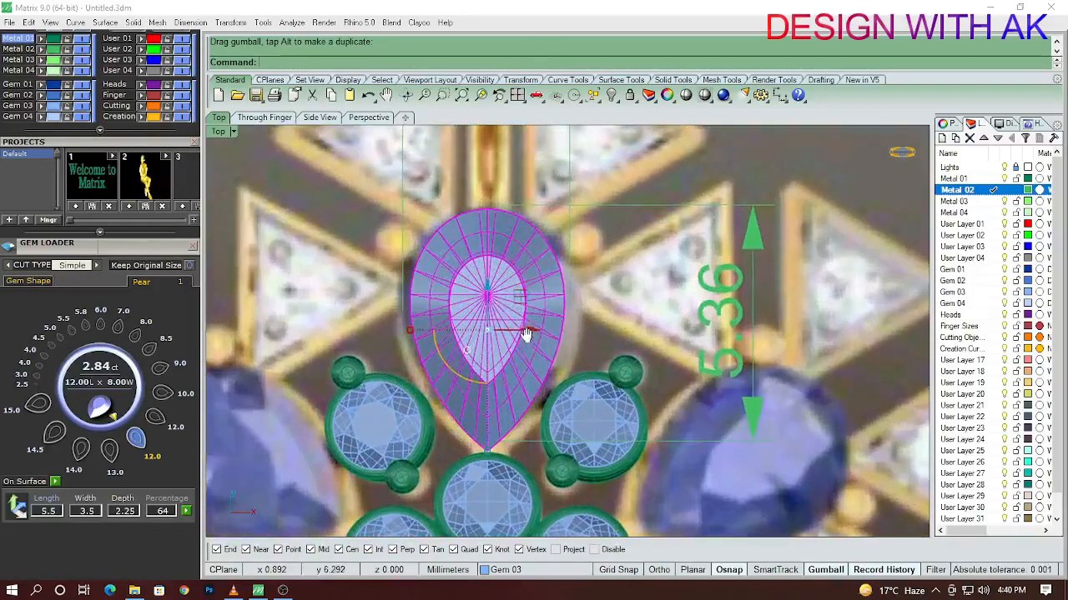
pyautogui.scroll(2, 430, 357)
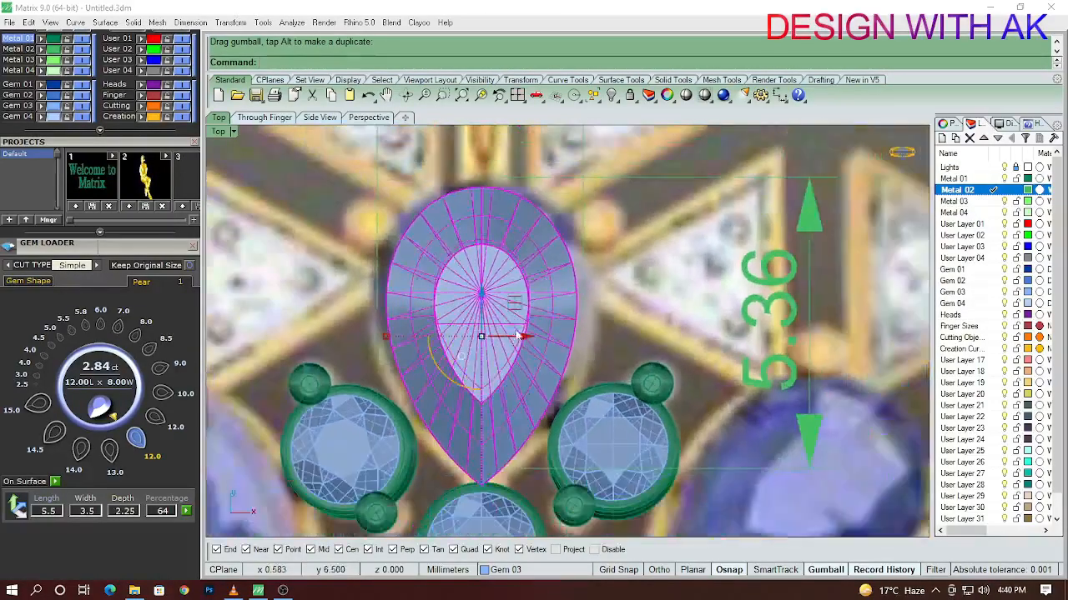
pyautogui.moveTo(394, 356); pyautogui.dragTo(389, 357)
pyautogui.moveTo(491, 356); pyautogui.dragTo(507, 362, button='right')
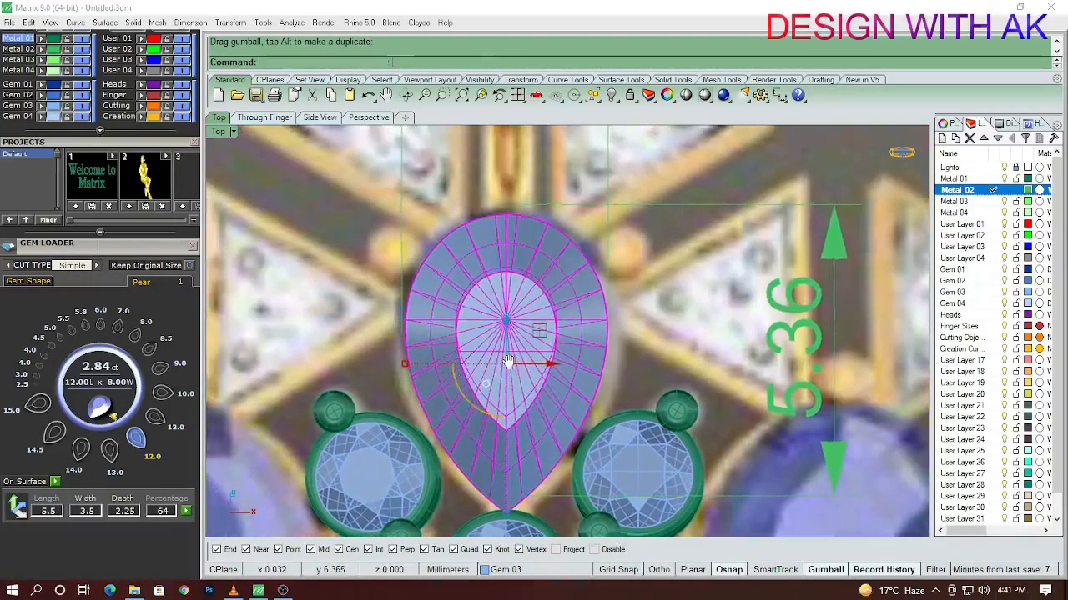
# Try to rotate the pear gem in the right view, return to the top view and undo the last drag
pyautogui.press('F3')
pyautogui.scroll(-3, 522, 367)
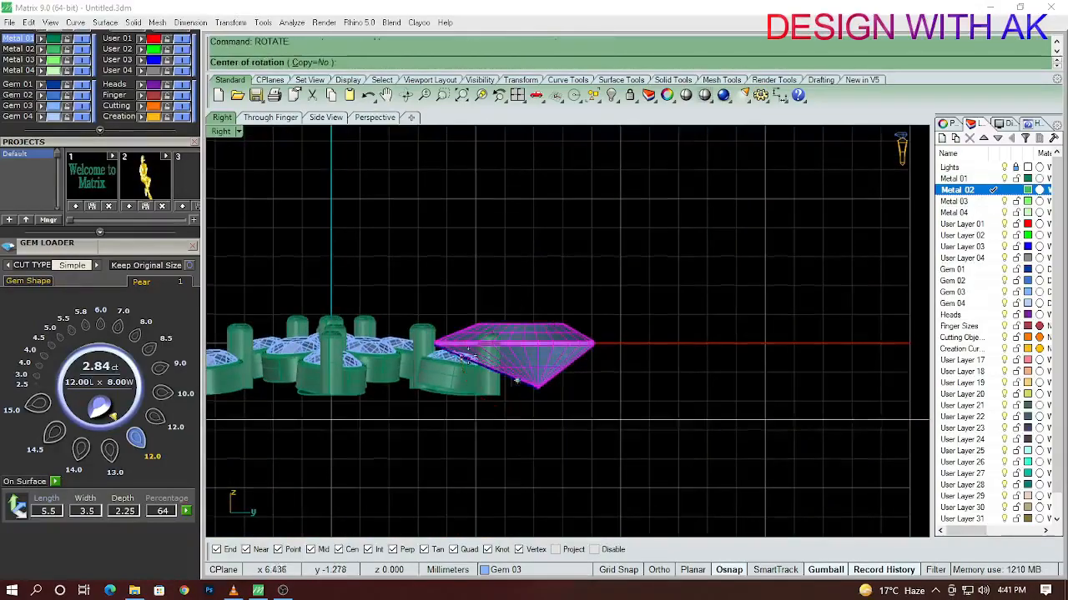
pyautogui.moveTo(517, 317); pyautogui.dragTo(514, 341)
pyautogui.rightClick(465, 366)
pyautogui.click(436, 379)
pyautogui.click(803, 242)
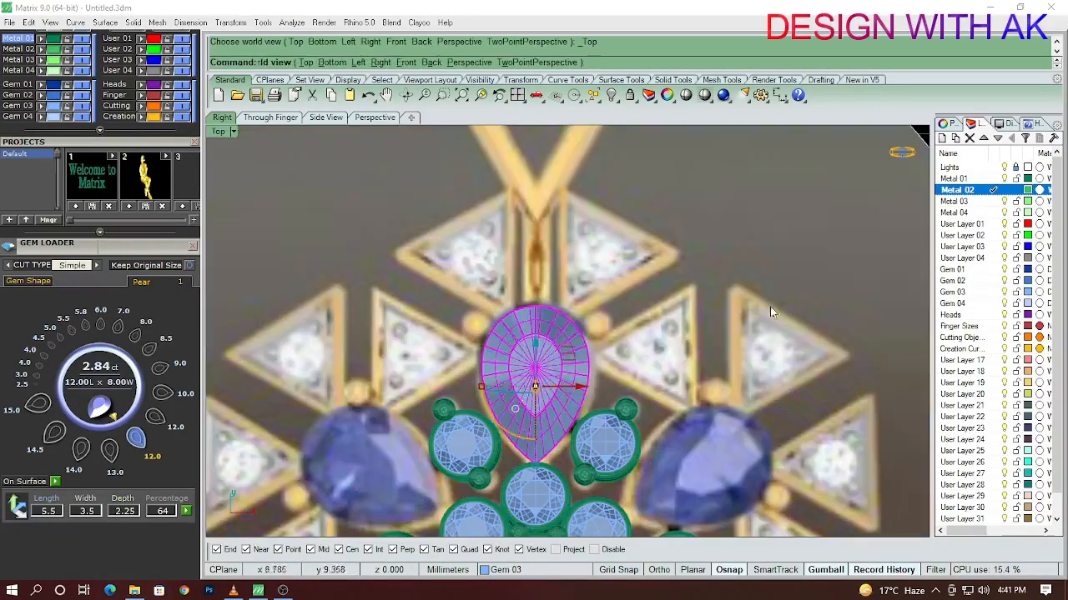
pyautogui.scroll(5, 627, 355)
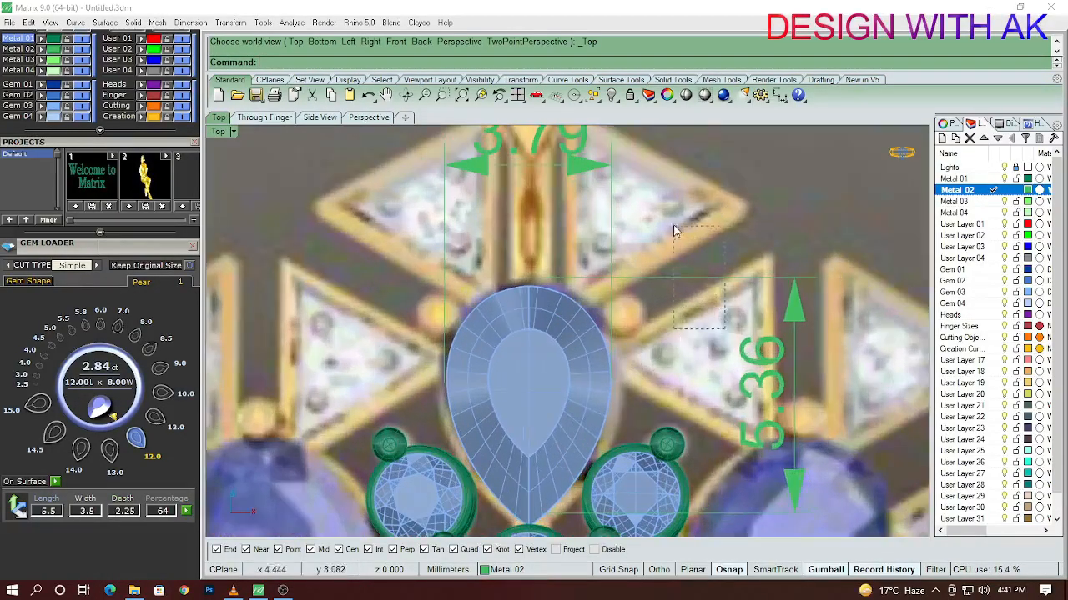
pyautogui.hotkey('ctrl', 'z')
pyautogui.scroll(-4, 676, 232)
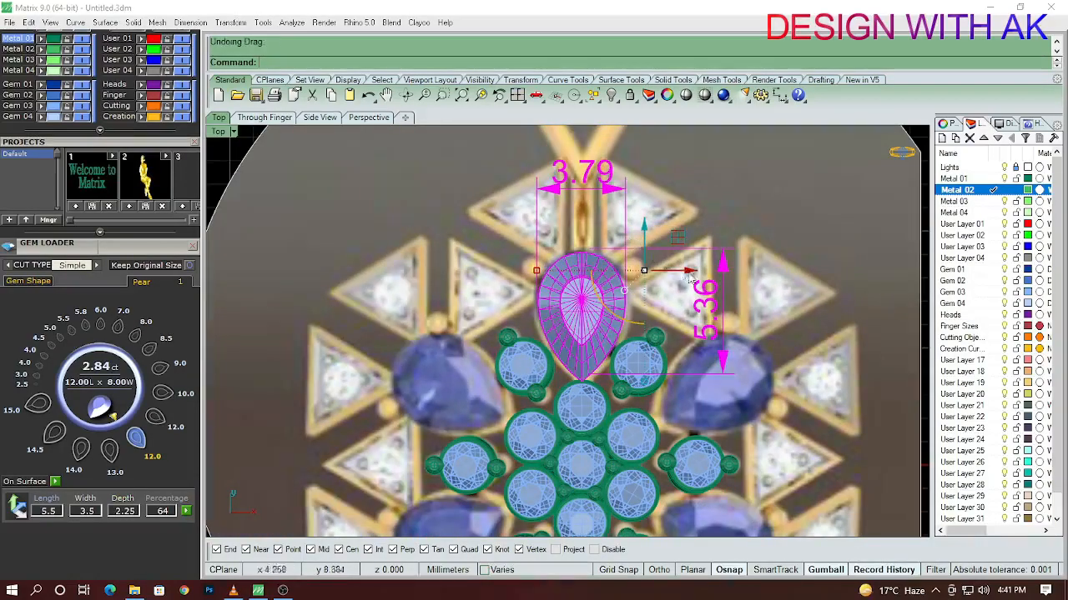
# Delete the width and height dimensions around the pear gem
pyautogui.press('Escape')
pyautogui.click(705, 305)
pyautogui.keyDown('shift'); pyautogui.click(606, 181); pyautogui.keyUp('shift')
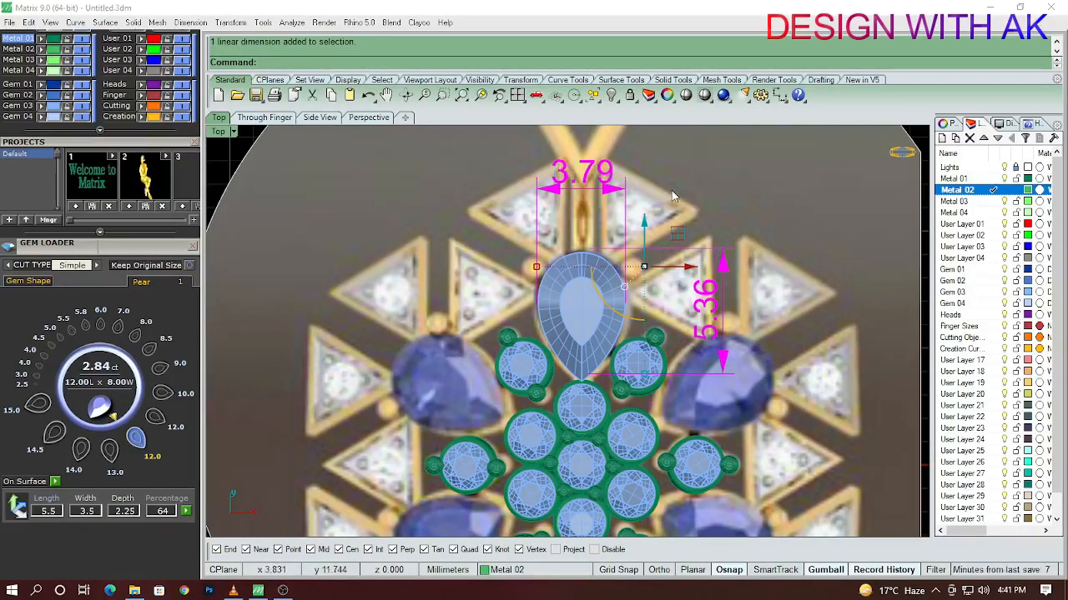
pyautogui.press('Delete')
pyautogui.scroll(4, 606, 293)
pyautogui.scroll(-3, 612, 315)
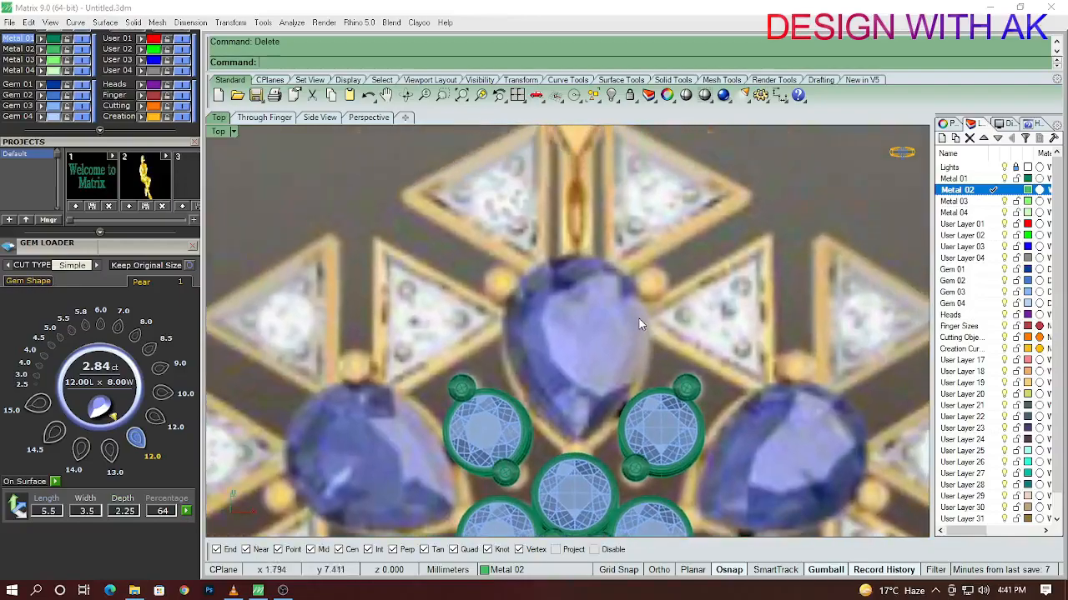
# Restore the deleted pear gem and generate its outline curve with Gem Profile
pyautogui.hotkey('ctrl', 'z')
pyautogui.click(576, 317)
pyautogui.hotkey('ctrl', 'F2')
pyautogui.scroll(4, 630, 307)
pyautogui.scroll(-7, 630, 307)
pyautogui.moveTo(632, 311); pyautogui.dragTo(633, 287, button='right')
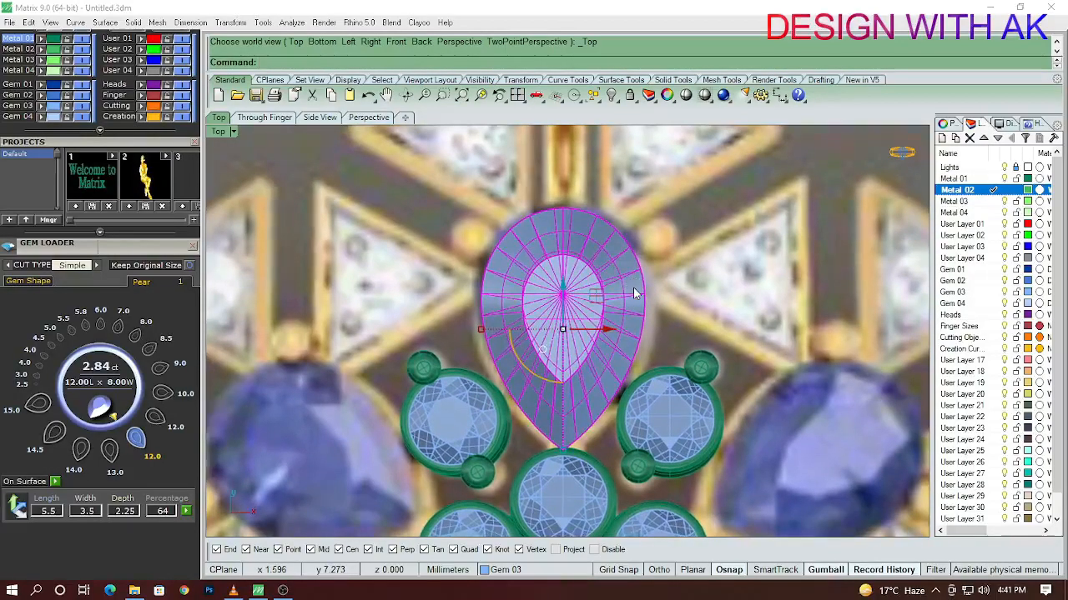
pyautogui.press('F6')
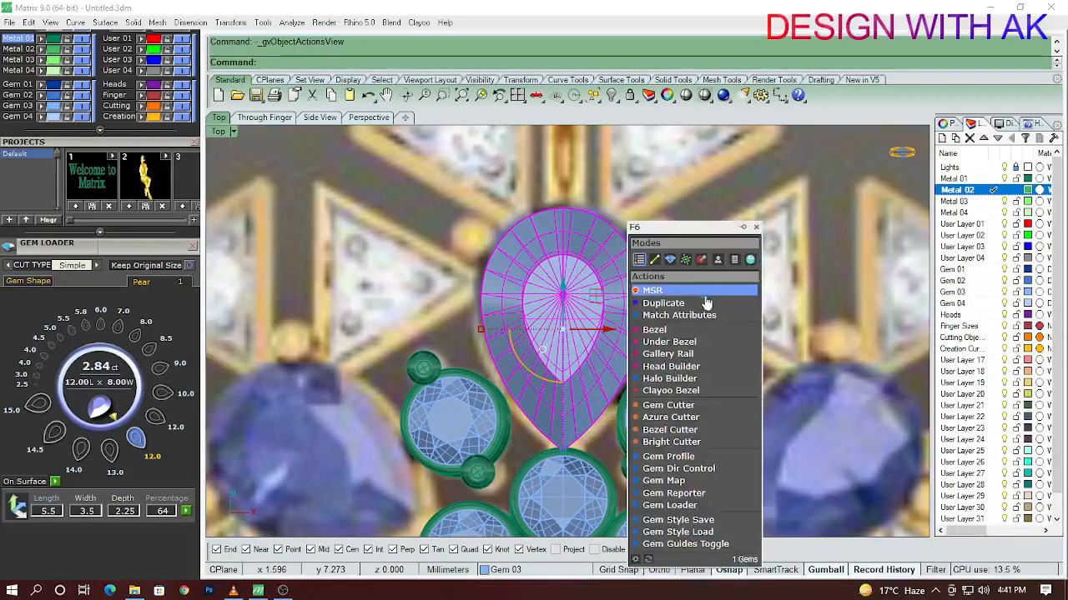
pyautogui.click(676, 457)
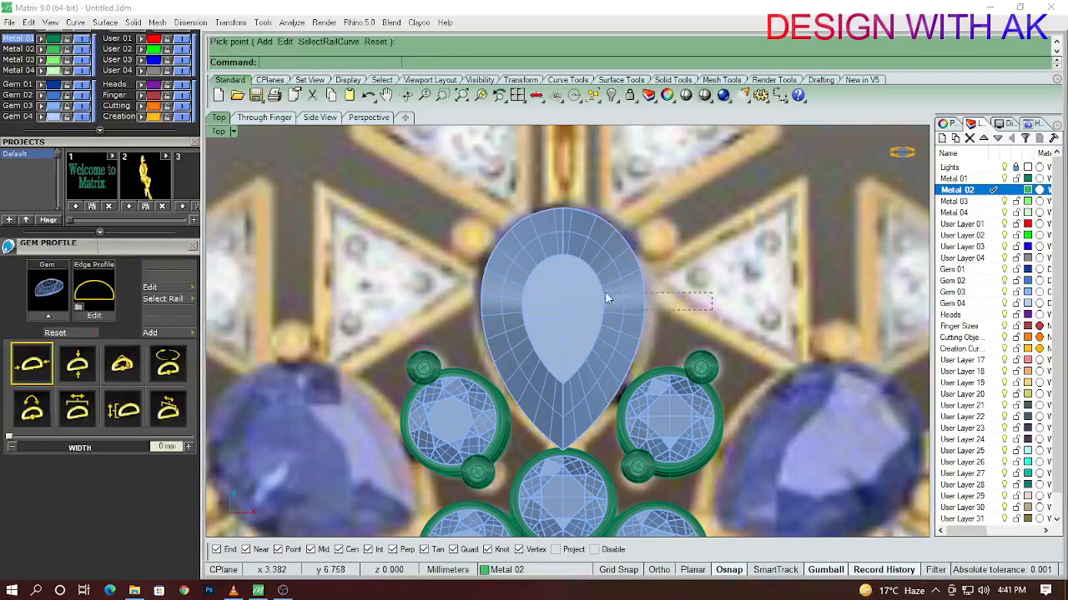
# Offset the pear gem's outline curve by 0.4 mm to both sides
pyautogui.scroll(2, 690, 333)
pyautogui.scroll(-1, 690, 333)
pyautogui.keyDown('ctrl'); pyautogui.click(515, 347); pyautogui.keyUp('ctrl')
pyautogui.scroll(-1, 690, 346)
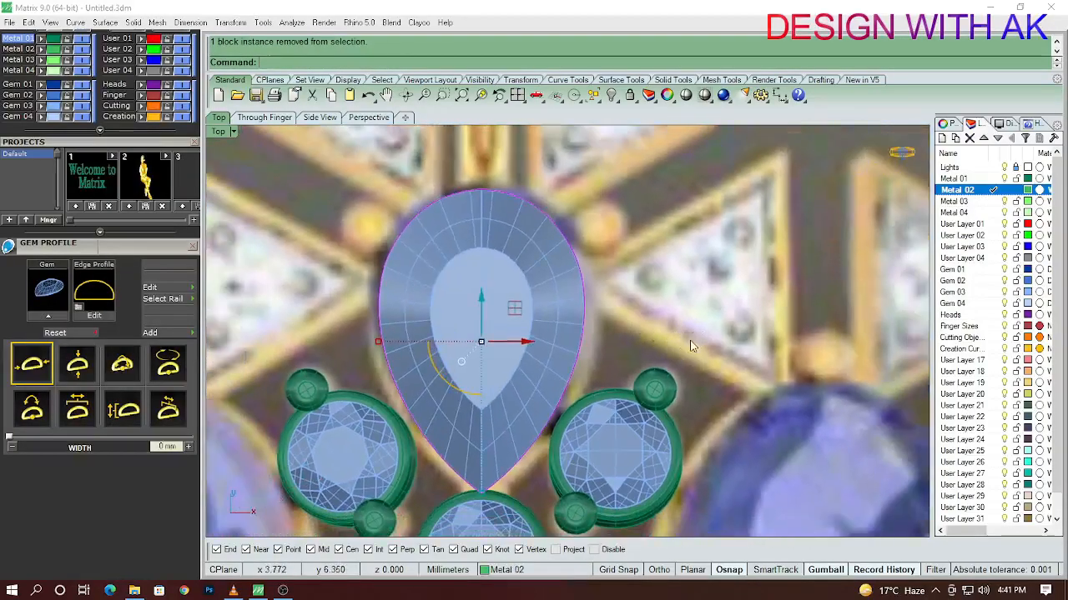
pyautogui.write('offset')
pyautogui.press('Return')
pyautogui.scroll(3, 659, 321)
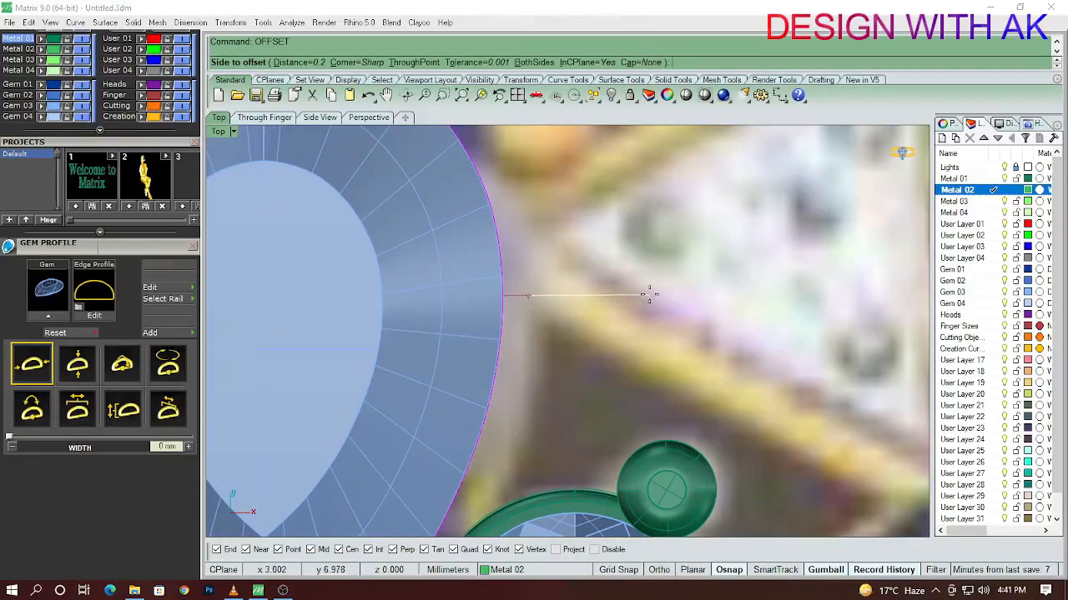
pyautogui.write('b')
pyautogui.press('Return')
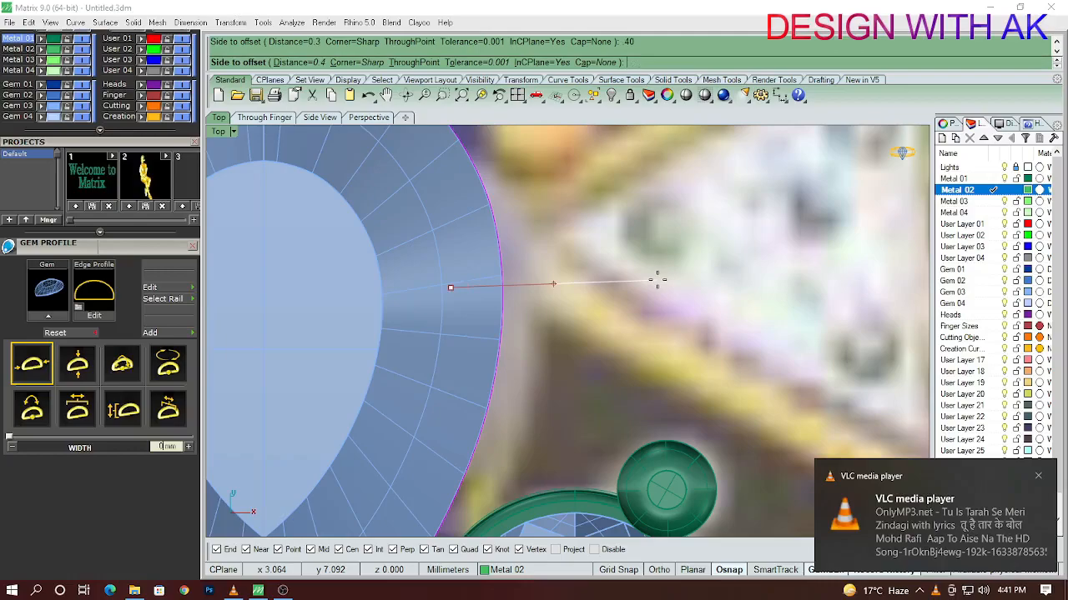
pyautogui.click(657, 280)
# Temporarily hide the pear gem to select its inner and outer offset curves, and show the gem again
pyautogui.scroll(-4, 634, 312)
pyautogui.click(584, 330)
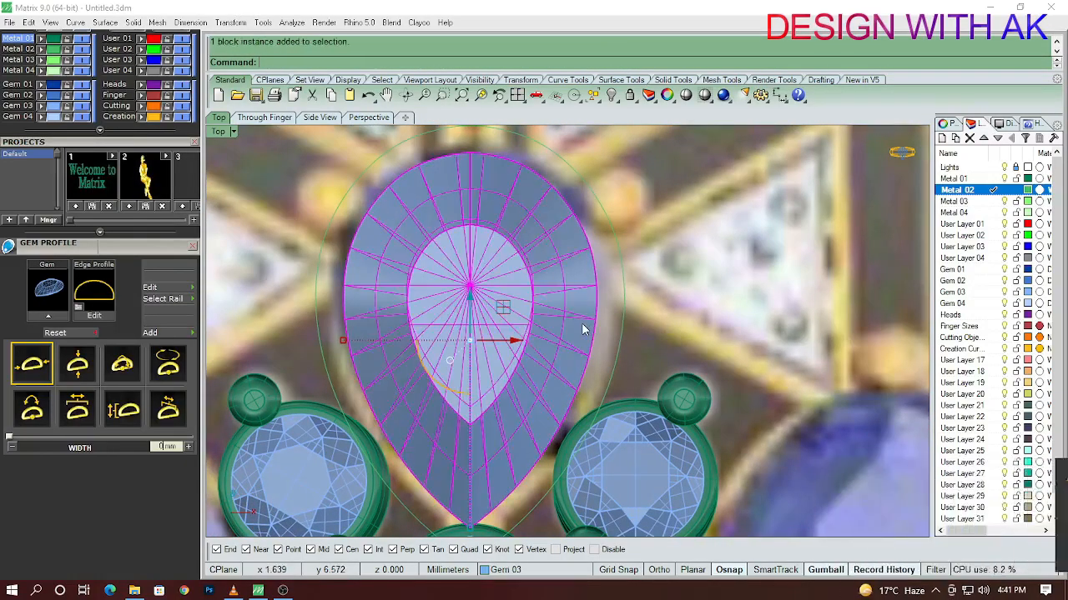
pyautogui.hotkey('ctrl', 'h')
pyautogui.click(623, 316)
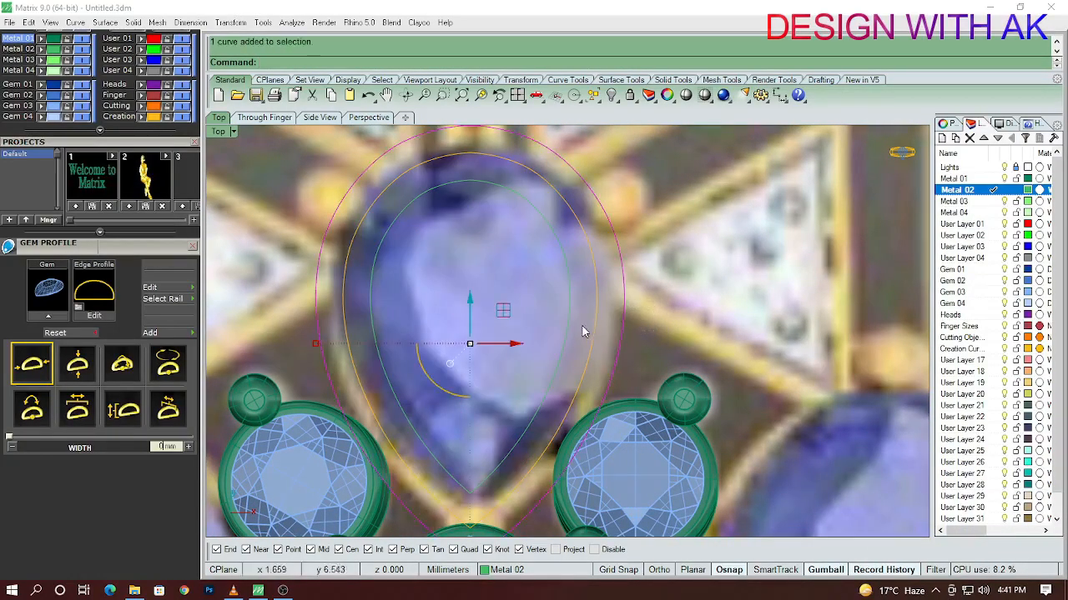
pyautogui.scroll(-2, 557, 306)
pyautogui.hotkey('ctrl', 'alt', 'h')
# Extrude both offset curves downward on one side to just below the pear gem's tip and cap the extrusions
pyautogui.write('E')
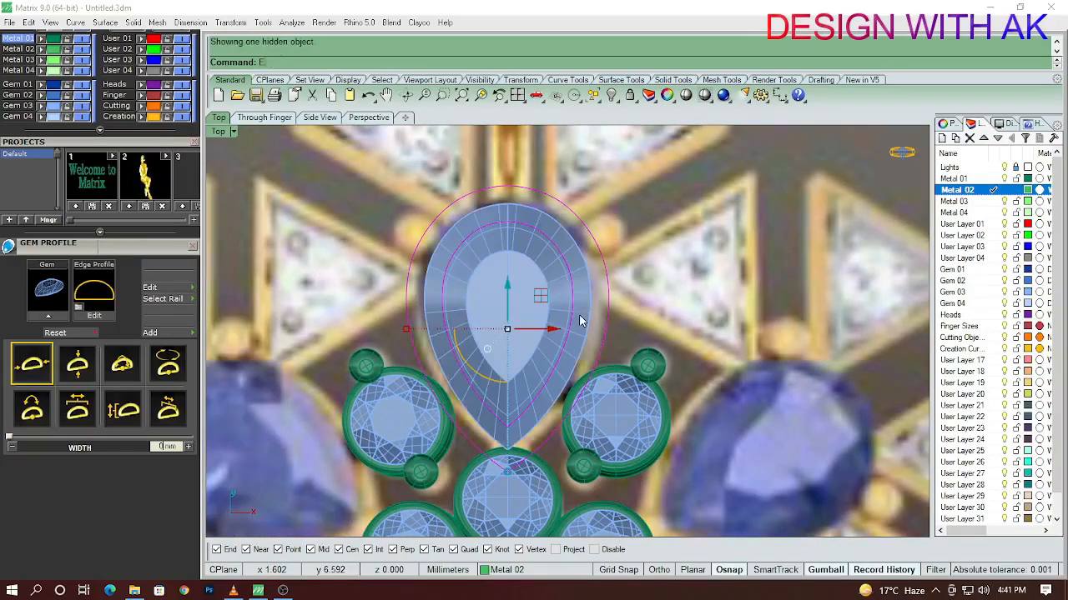
pyautogui.write('X')
pyautogui.press('Return')
pyautogui.hotkey('ctrl', 'F2')
pyautogui.scroll(3, 577, 333)
pyautogui.scroll(-3, 559, 331)
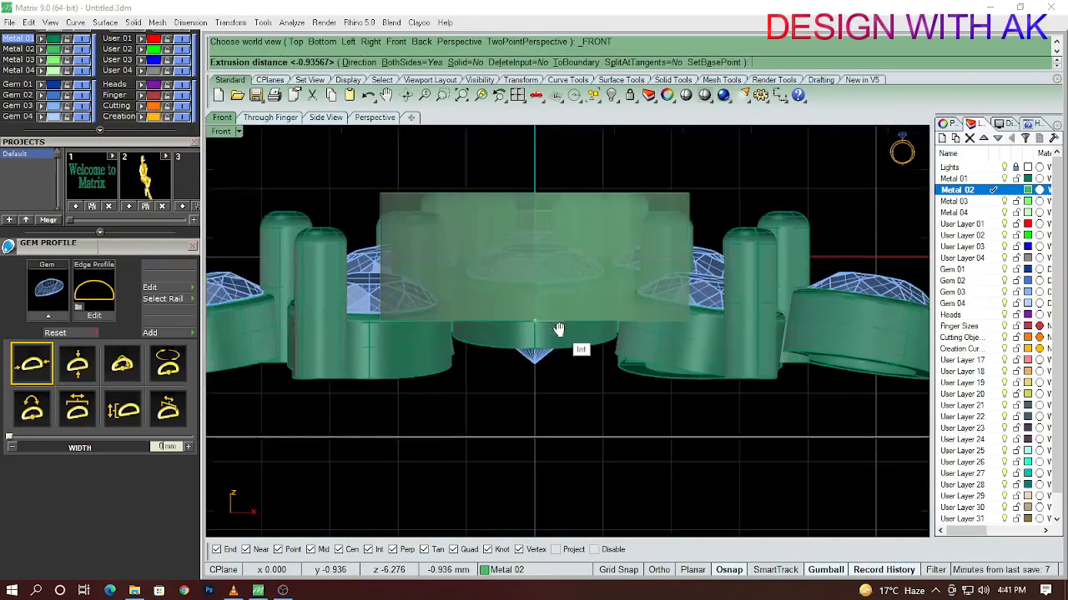
pyautogui.hotkey('ctrl', 'F3')
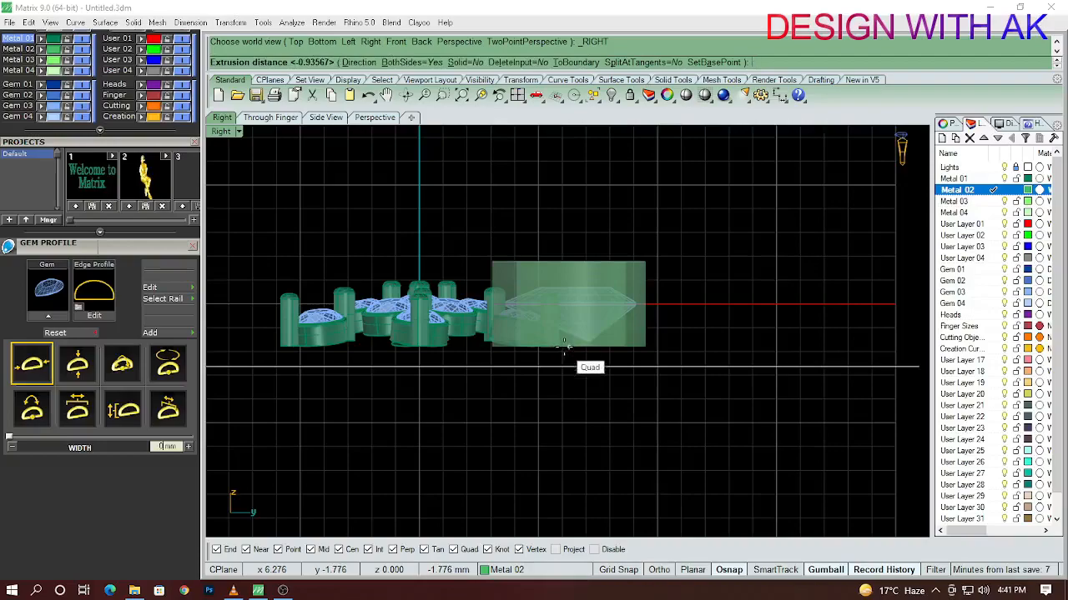
pyautogui.scroll(5, 619, 351)
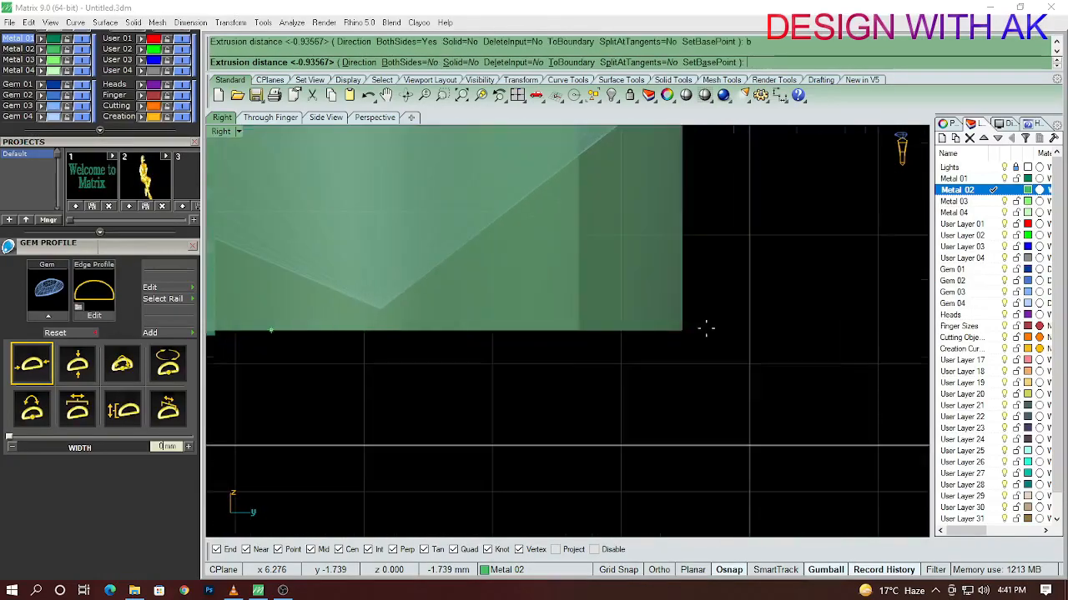
pyautogui.click(710, 314)
pyautogui.moveTo(734, 372); pyautogui.dragTo(598, 246)
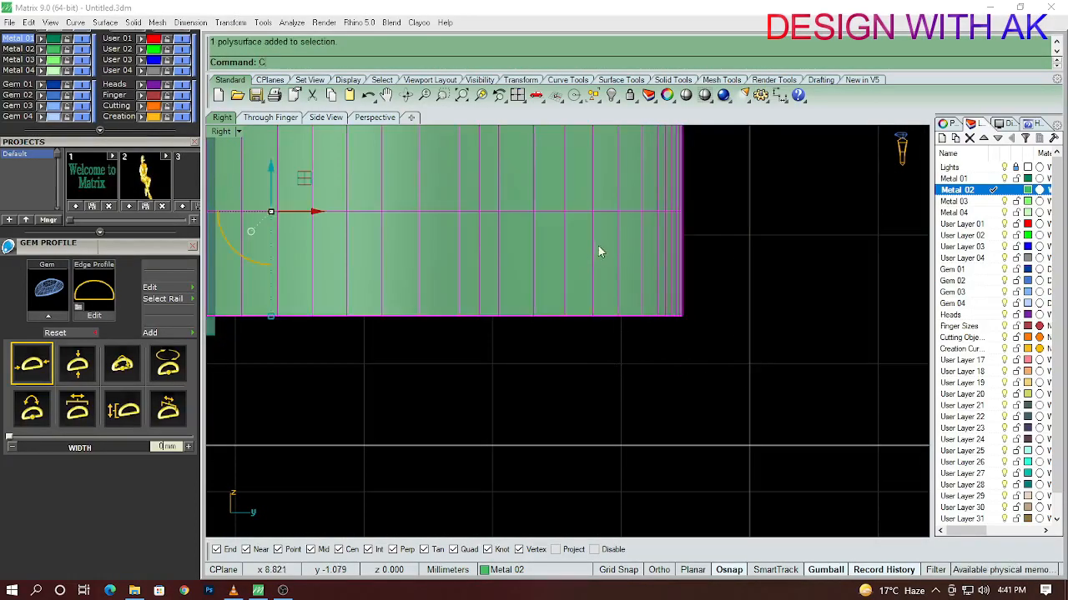
pyautogui.hotkey('ctrl', 'F1')
# Hide the pear gem and try to subtract the inner pear solid from the outer pear solid
pyautogui.scroll(-3, 588, 317)
pyautogui.click(582, 334)
pyautogui.scroll(5, 588, 309)
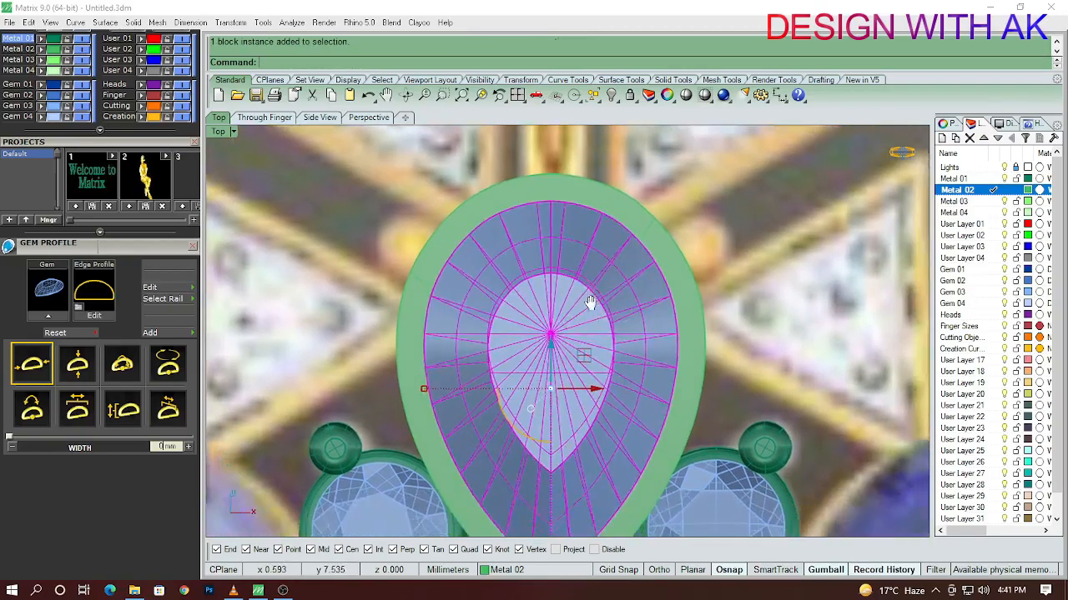
pyautogui.hotkey('ctrl', 'h')
pyautogui.moveTo(659, 340); pyautogui.dragTo(654, 345)
pyautogui.moveTo(613, 367); pyautogui.dragTo(674, 329, button='right')
pyautogui.write('D')
pyautogui.press('Return')
pyautogui.press('Escape')
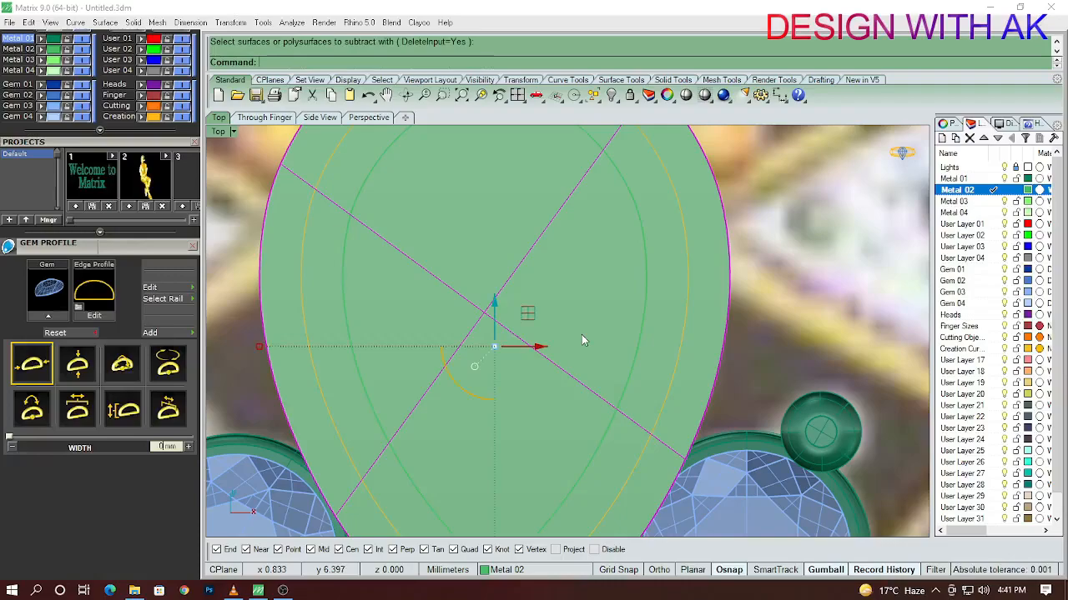
# Reselect the outer pear solid and retry the Boolean difference with the inner one
pyautogui.click(736, 260)
pyautogui.moveTo(735, 260); pyautogui.dragTo(708, 319)
pyautogui.moveTo(681, 335); pyautogui.dragTo(710, 322, button='right')
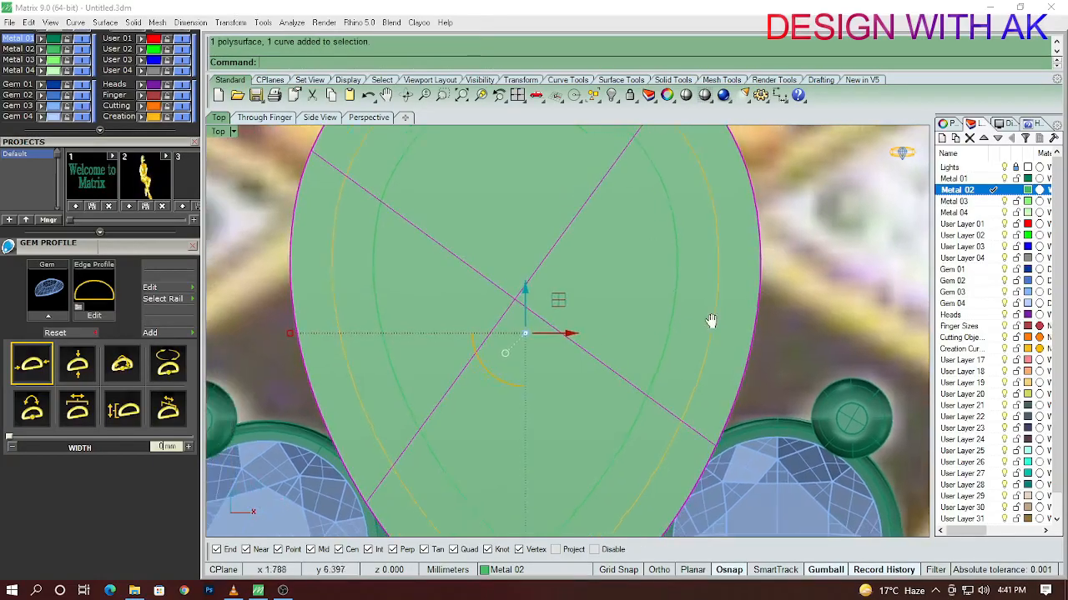
pyautogui.press('Return')
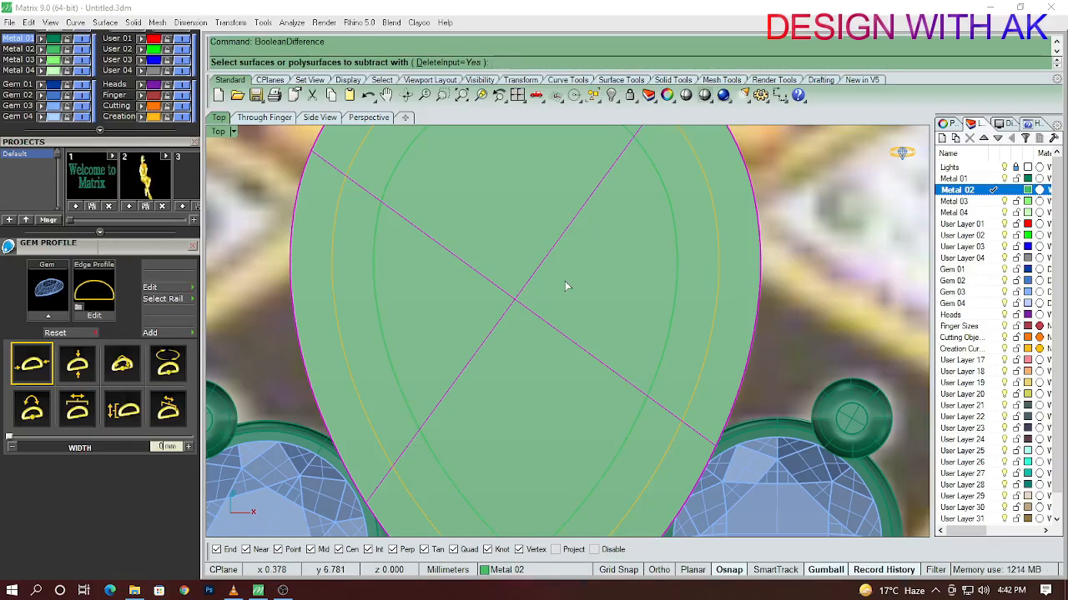
pyautogui.press('Return')
pyautogui.scroll(-5, 634, 314)
pyautogui.keyDown('ctrl'); pyautogui.keyDown('shift'); pyautogui.moveTo(665, 301); pyautogui.dragTo(672, 260, button='right'); pyautogui.keyUp('shift'); pyautogui.keyUp('ctrl')
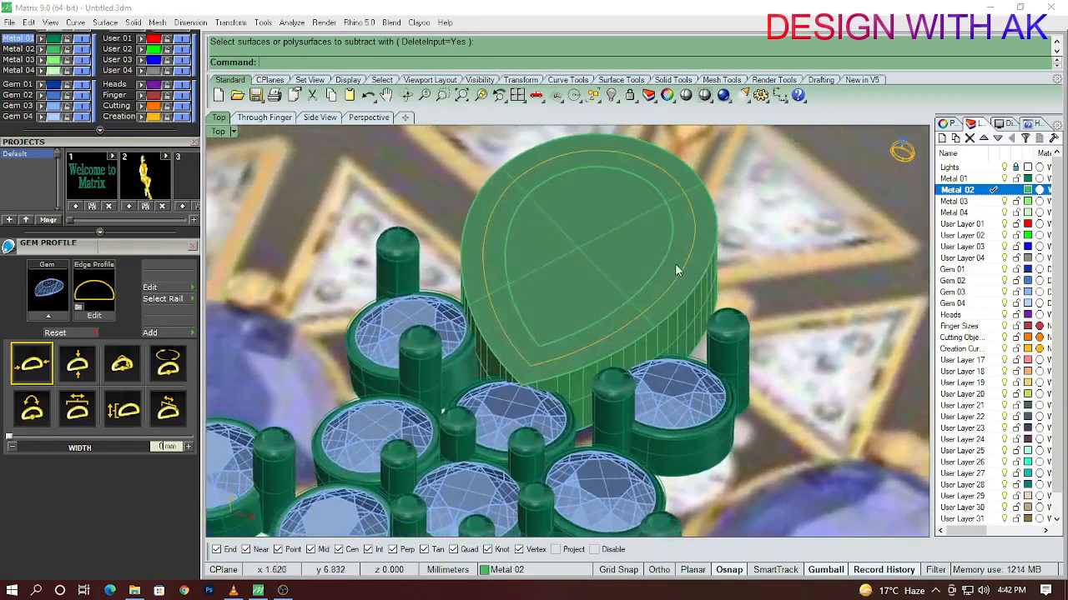
# Undo the last change, then delete the selected pear polysurface and restore it
pyautogui.hotkey('ctrl', 'z')
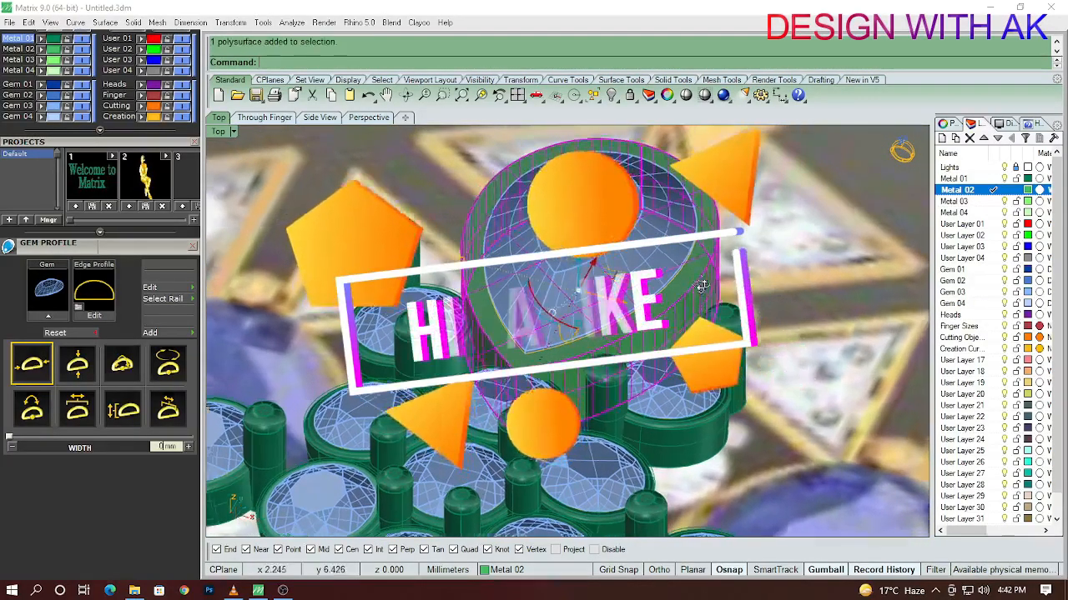
pyautogui.press('Delete')
pyautogui.hotkey('ctrl', 'z')
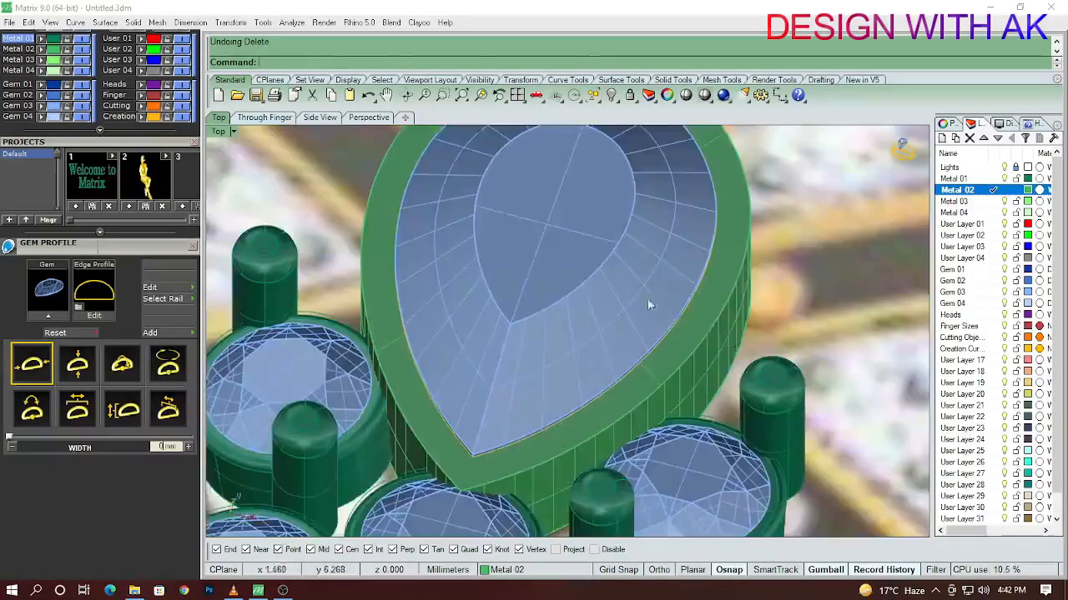
# Hide the pear gem again and try another Boolean difference on the outer pear solid in the top view
pyautogui.click(617, 295)
pyautogui.hotkey('ctrl', 'h')
pyautogui.moveTo(726, 337); pyautogui.dragTo(688, 328, button='right')
pyautogui.click(697, 333)
pyautogui.moveTo(634, 350); pyautogui.dragTo(685, 326, button='right')
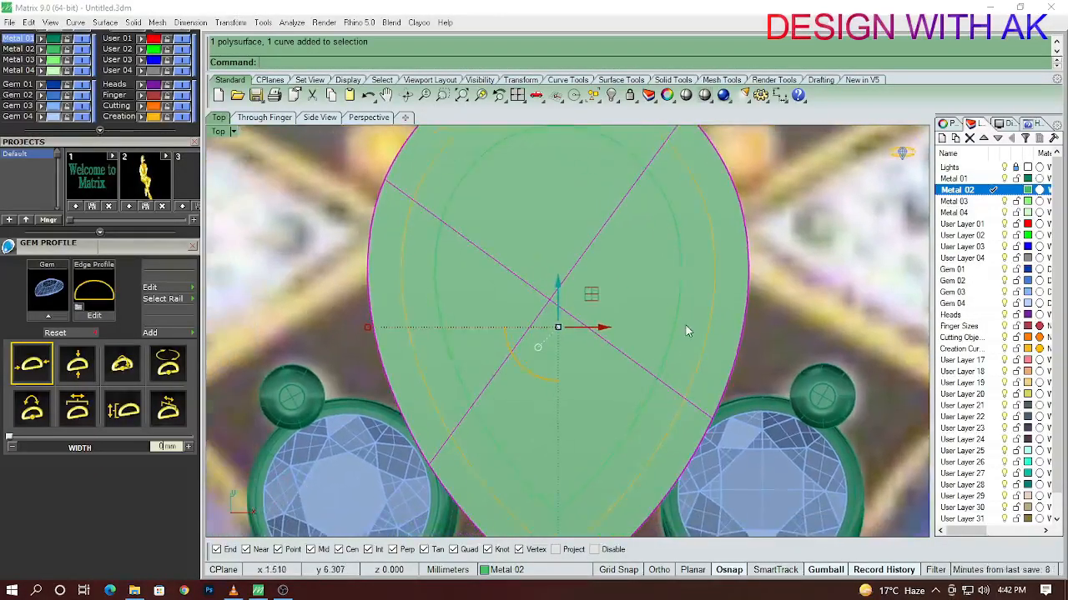
pyautogui.write('bd')
pyautogui.press('Return')
pyautogui.scroll(4, 607, 384)
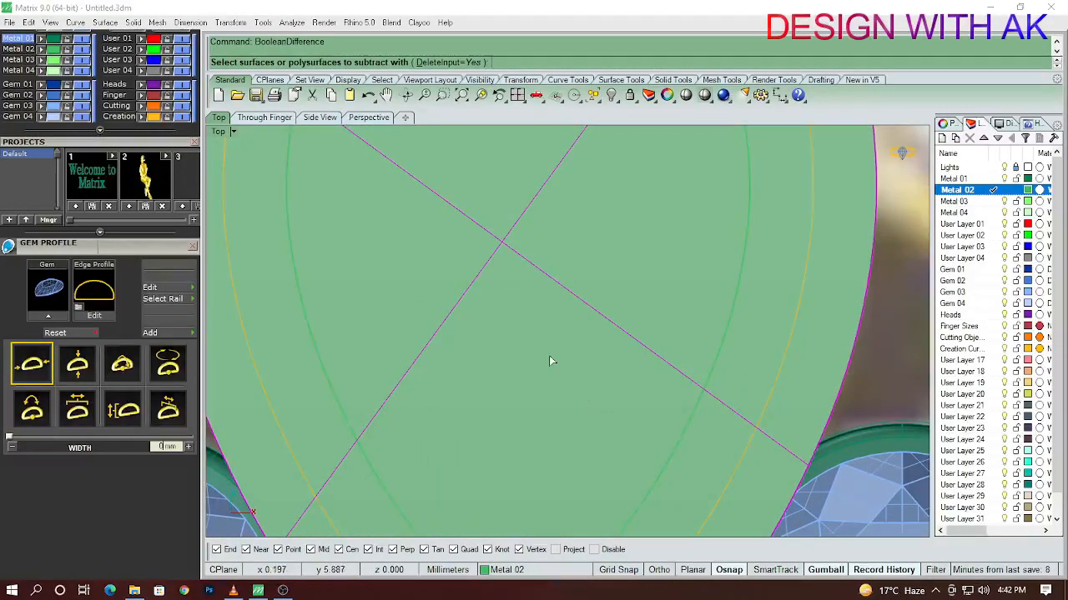
pyautogui.scroll(-4, 584, 350)
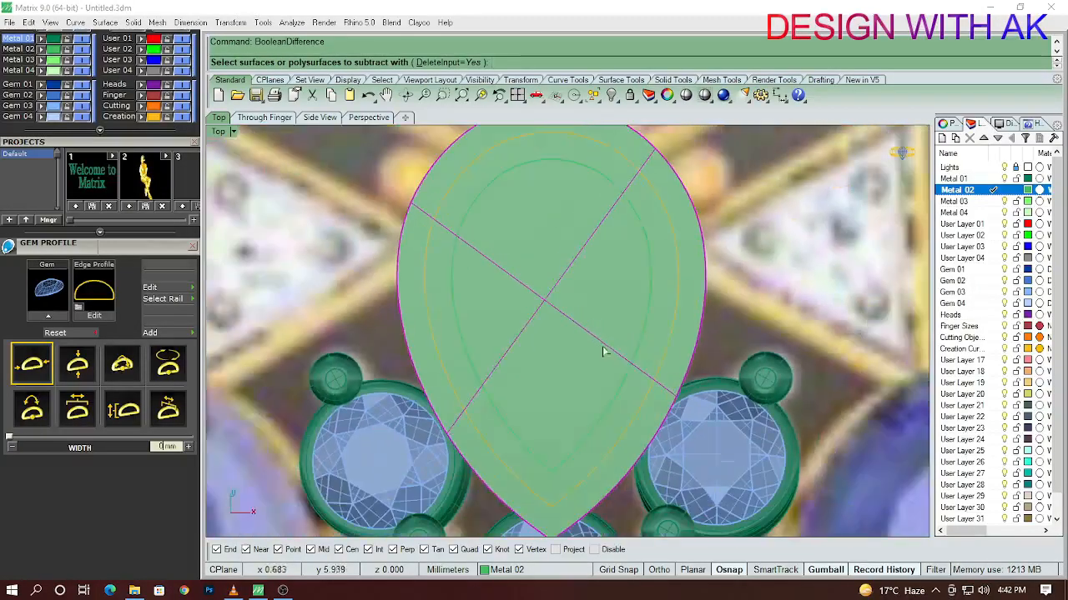
pyautogui.press('Escape')
# Try to subtract the inner pear solid from the outer one while viewing the solids at an angle
pyautogui.click(760, 266)
pyautogui.click(698, 319)
pyautogui.scroll(4, 680, 318)
pyautogui.moveTo(640, 316); pyautogui.dragTo(648, 250, button='right')
pyautogui.rightClick(663, 316)
pyautogui.scroll(-5, 646, 316)
pyautogui.scroll(6, 646, 250)
pyautogui.click(647, 251)
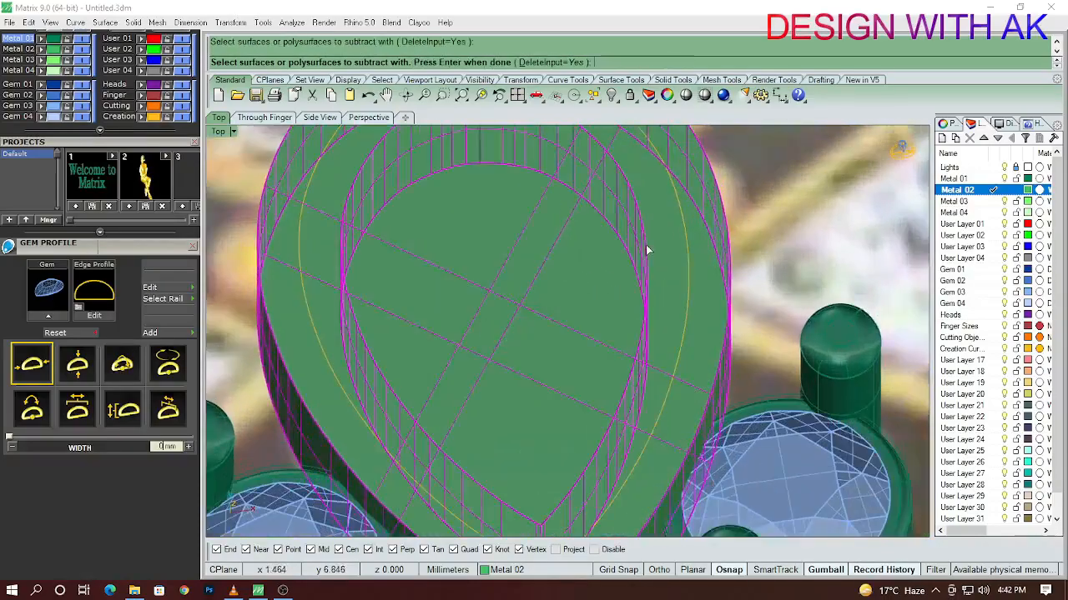
pyautogui.rightClick(599, 286)
pyautogui.keyDown('ctrl'); pyautogui.keyDown('shift'); pyautogui.moveTo(599, 285); pyautogui.dragTo(609, 245, button='right'); pyautogui.keyUp('shift'); pyautogui.keyUp('ctrl')
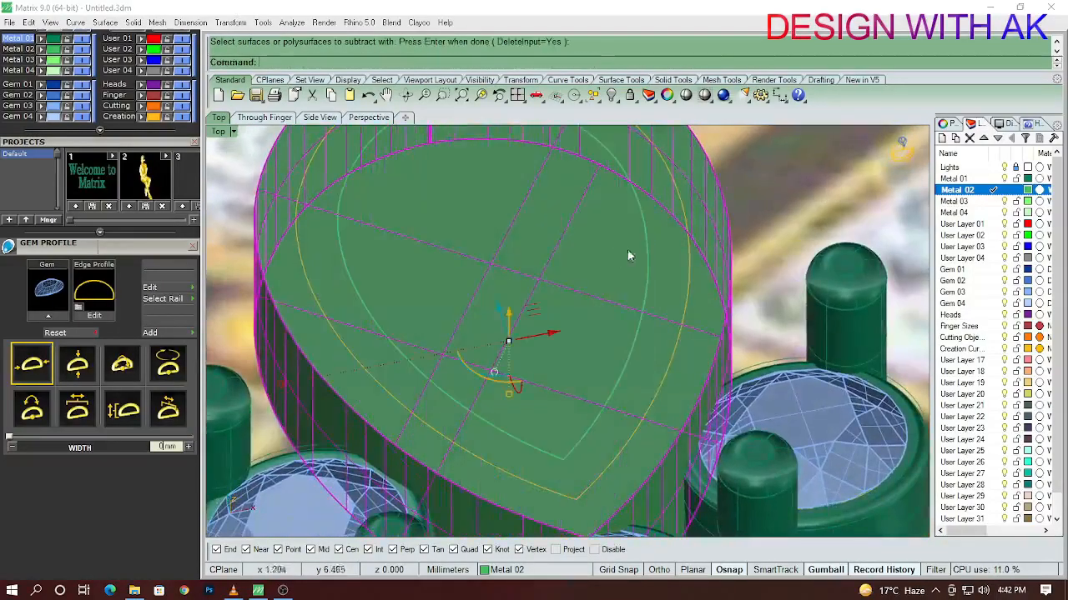
# Delete the selected outer pear polysurface, cap the remaining extrusion and show the hidden gem in the top view
pyautogui.click(682, 259)
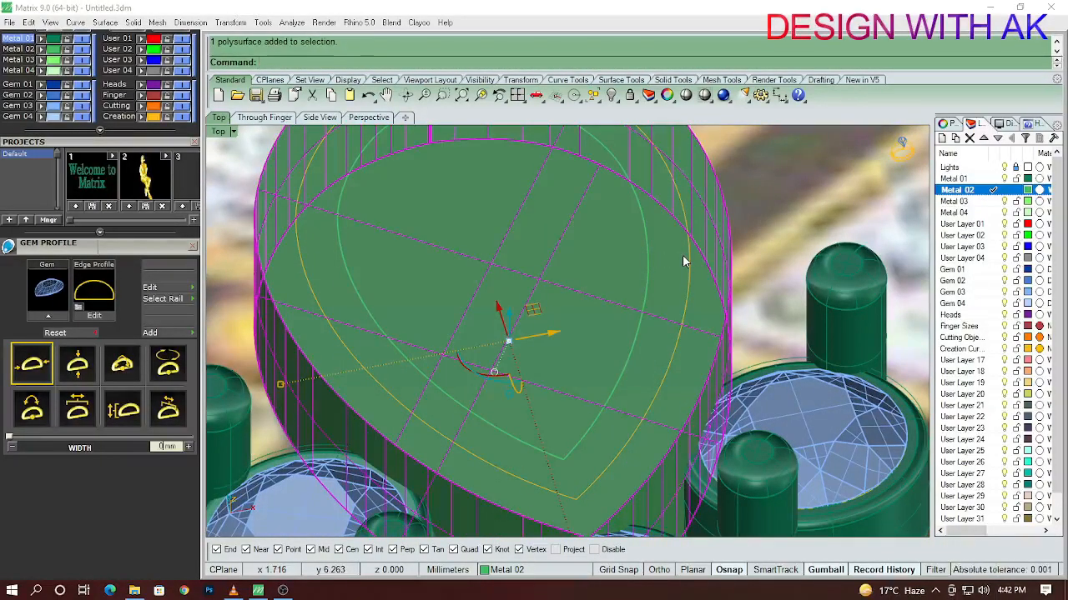
pyautogui.press('Delete')
pyautogui.keyDown('ctrl'); pyautogui.keyDown('shift'); pyautogui.moveTo(659, 267); pyautogui.dragTo(634, 257, button='right'); pyautogui.keyUp('shift'); pyautogui.keyUp('ctrl')
pyautogui.click(634, 256)
pyautogui.write('cap')
pyautogui.press('Return')
pyautogui.click(669, 264)
pyautogui.hotkey('ctrl', 'alt', 'h')
pyautogui.hotkey('ctrl', 'F1')
pyautogui.moveTo(660, 294); pyautogui.dragTo(647, 299, button='right')
# Hide the pear gem and subtract the inner pear solid from the outer one to open the bezel
pyautogui.click(573, 346)
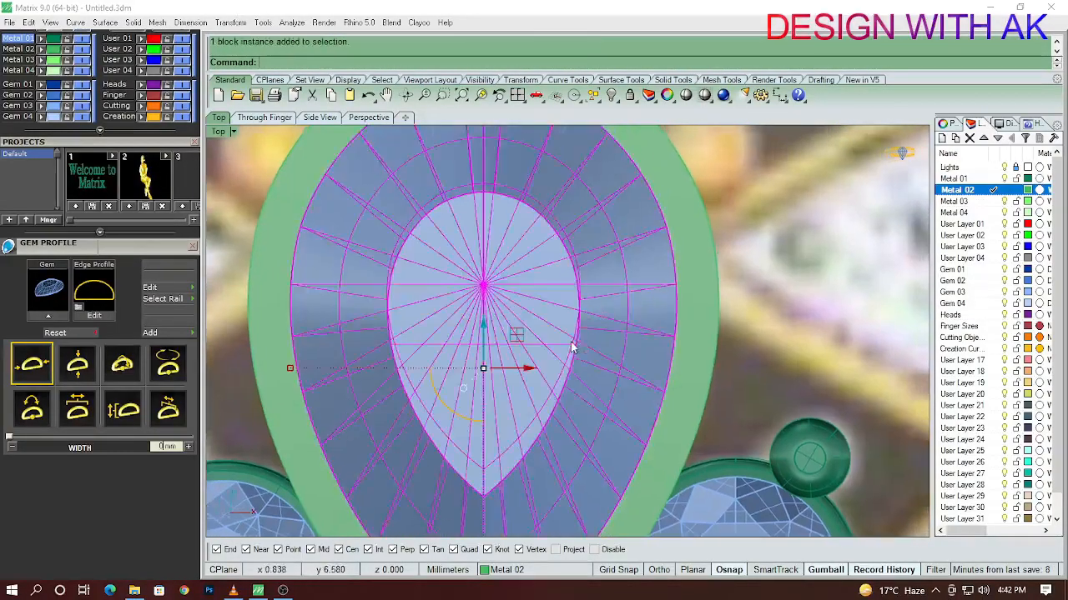
pyautogui.scroll(-3, 572, 347)
pyautogui.hotkey('ctrl', 'h')
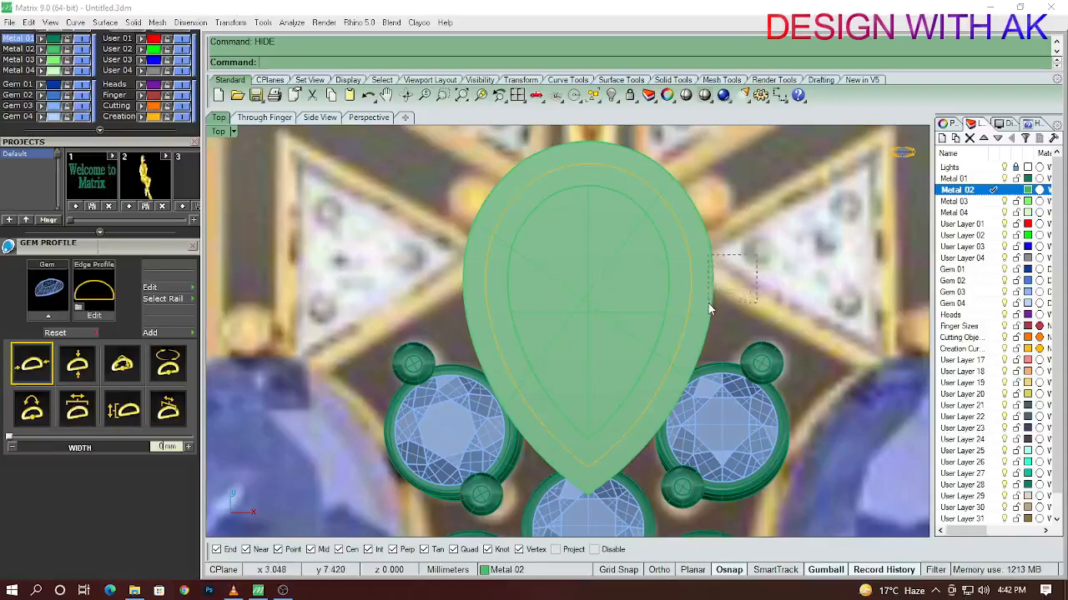
pyautogui.moveTo(708, 303); pyautogui.dragTo(701, 309)
pyautogui.scroll(4, 649, 323)
pyautogui.moveTo(675, 322); pyautogui.dragTo(703, 304, button='right')
pyautogui.write('DIFF')
pyautogui.press('Return')
pyautogui.click(629, 328)
pyautogui.press('Return')
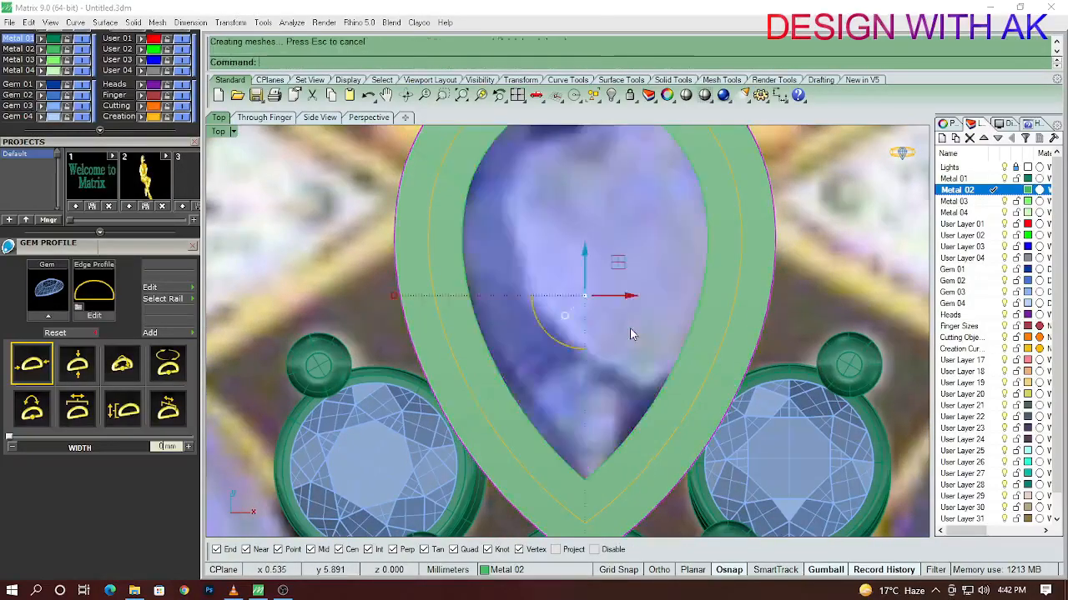
pyautogui.scroll(-3, 630, 328)
pyautogui.keyDown('ctrl'); pyautogui.keyDown('shift'); pyautogui.moveTo(630, 328); pyautogui.dragTo(653, 333, button='right'); pyautogui.keyUp('shift'); pyautogui.keyUp('ctrl')
pyautogui.hotkey('ctrl', 'F1')
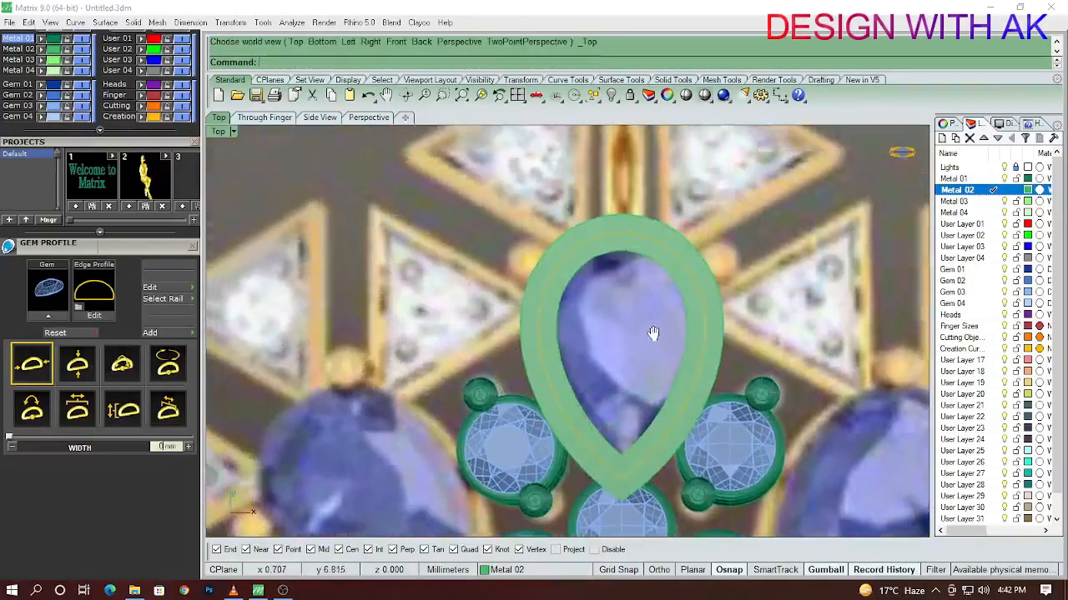
# Measure the distance from the bezel's inner edge to the gem outline curve without keeping a dimension
pyautogui.scroll(5, 653, 333)
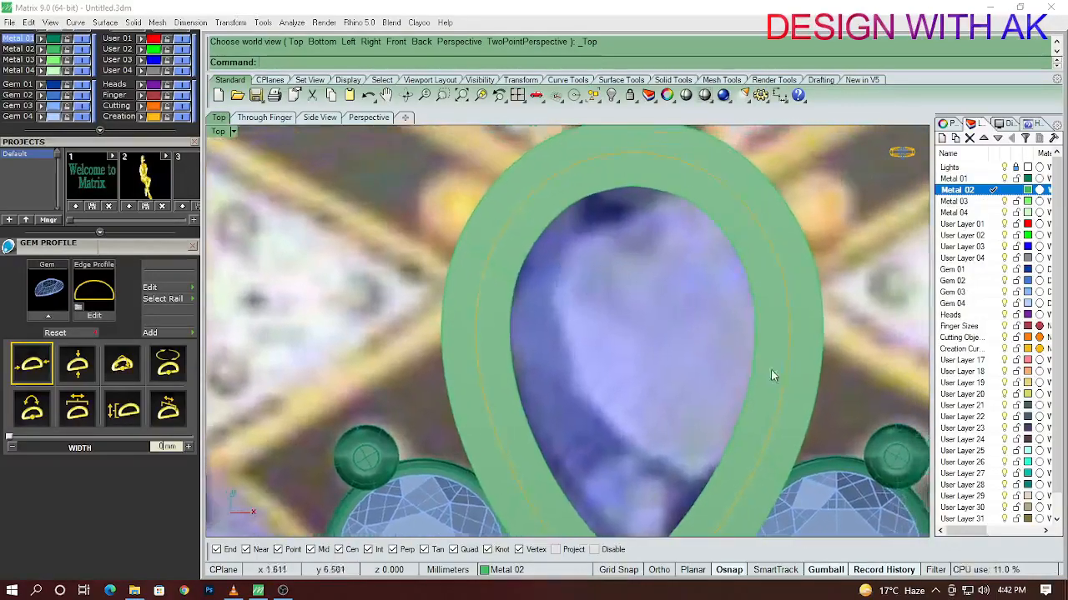
pyautogui.scroll(6, 771, 376)
pyautogui.write('D')
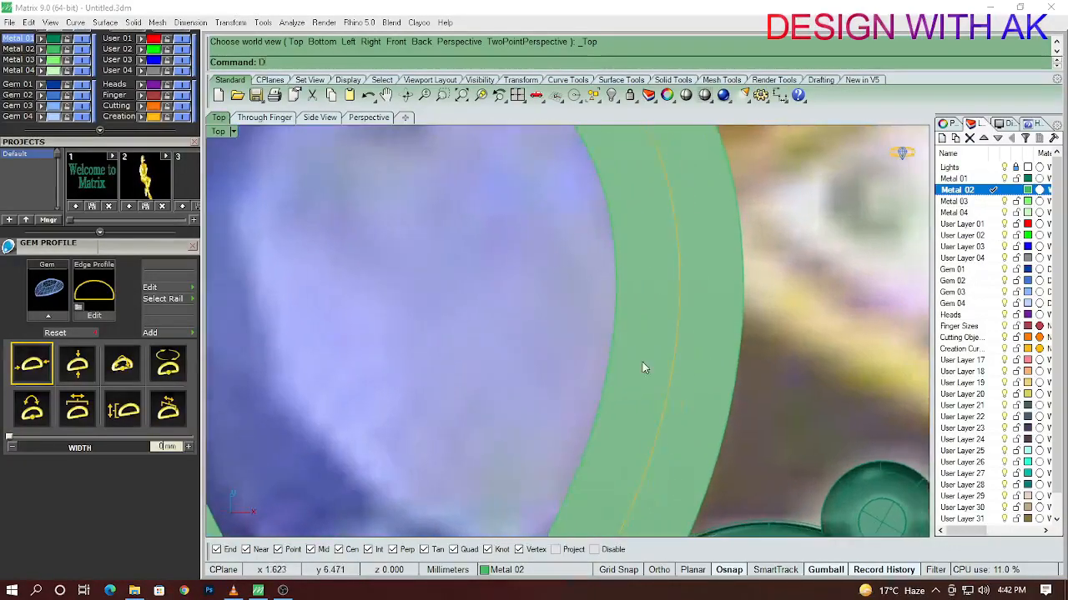
pyautogui.write('im')
pyautogui.press('Return')
pyautogui.click(606, 364)
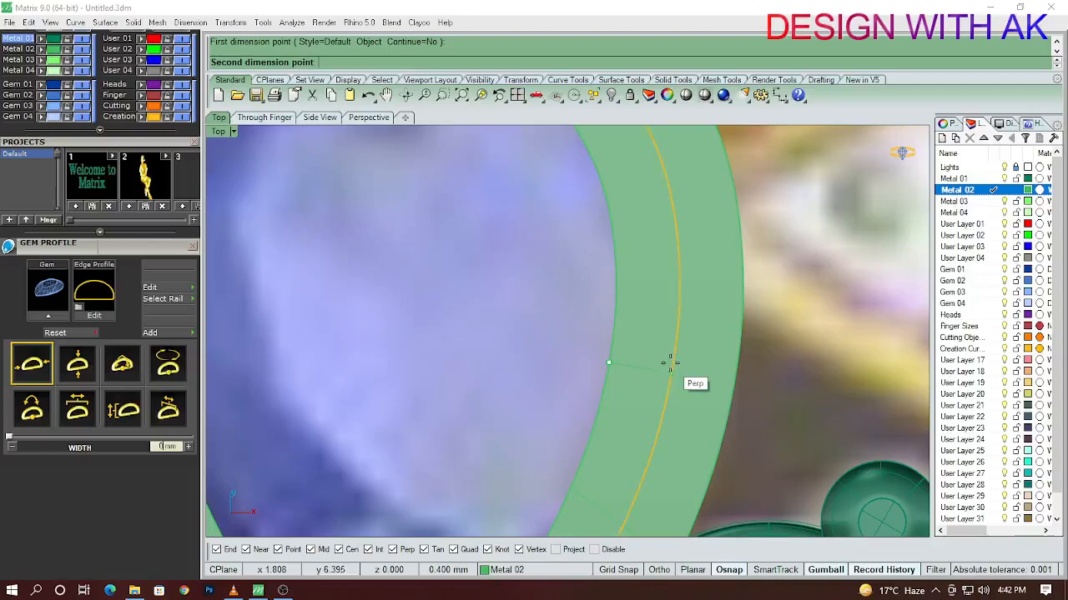
pyautogui.click(669, 364)
pyautogui.scroll(-8, 667, 364)
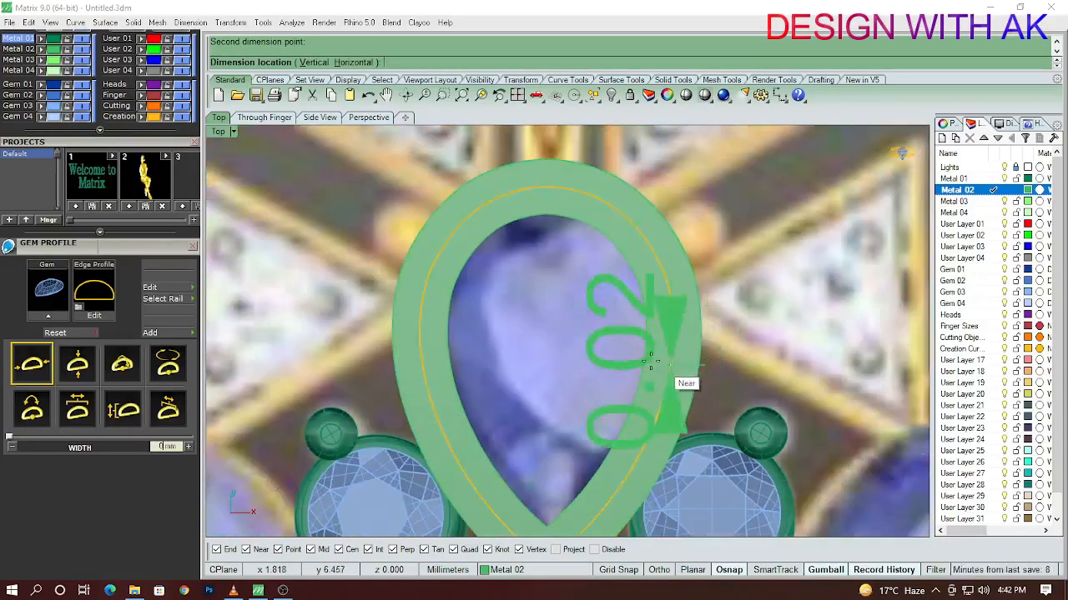
pyautogui.scroll(2, 651, 362)
pyautogui.press('Escape')
# Chamfer the pear bezel's inner top edge out to the gem outline curve
pyautogui.moveTo(651, 361); pyautogui.dragTo(697, 311, button='right')
pyautogui.write('ChamferEdge')
pyautogui.press('Return')
pyautogui.click(681, 357)
pyautogui.click(470, 336)
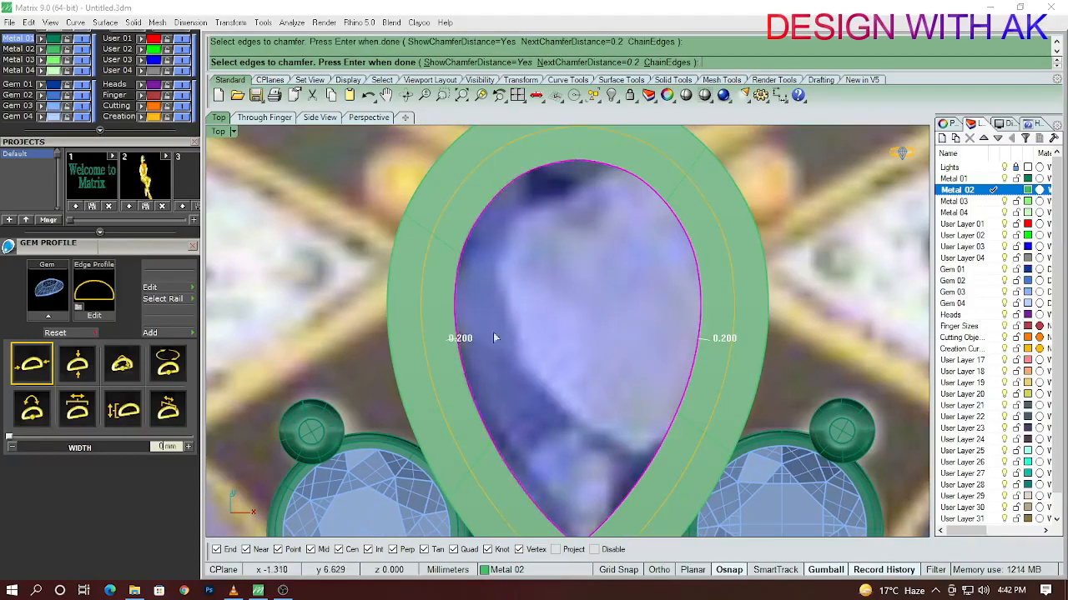
pyautogui.scroll(-2, 567, 317)
pyautogui.press('Return')
pyautogui.press('Return')
pyautogui.press('Return')
pyautogui.scroll(3, 659, 241)
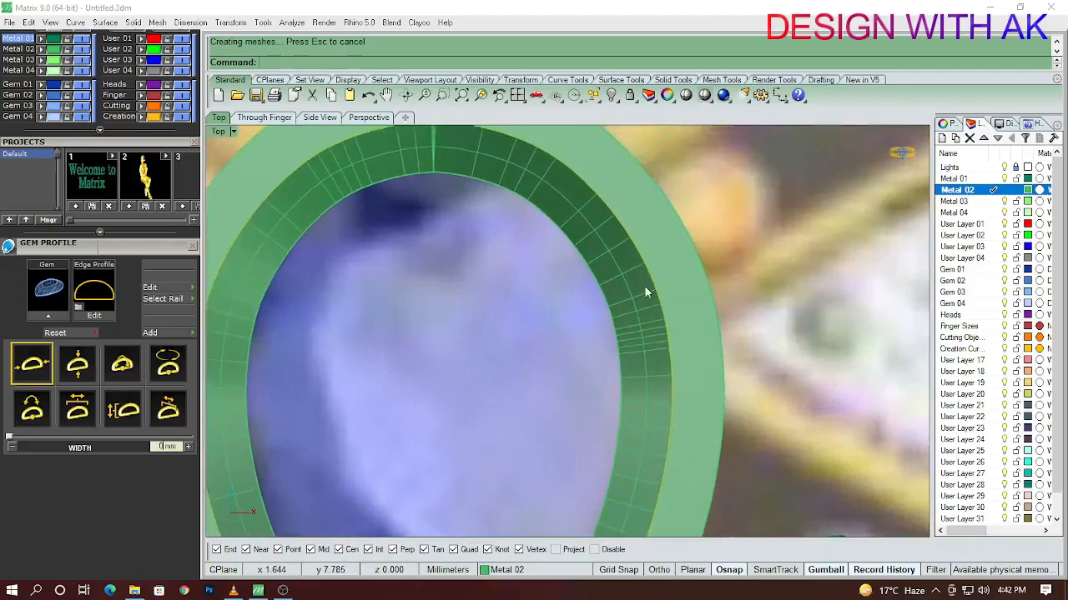
pyautogui.scroll(-3, 644, 285)
pyautogui.keyDown('ctrl'); pyautogui.keyDown('shift'); pyautogui.moveTo(667, 317); pyautogui.dragTo(673, 329, button='right'); pyautogui.keyUp('shift'); pyautogui.keyUp('ctrl')
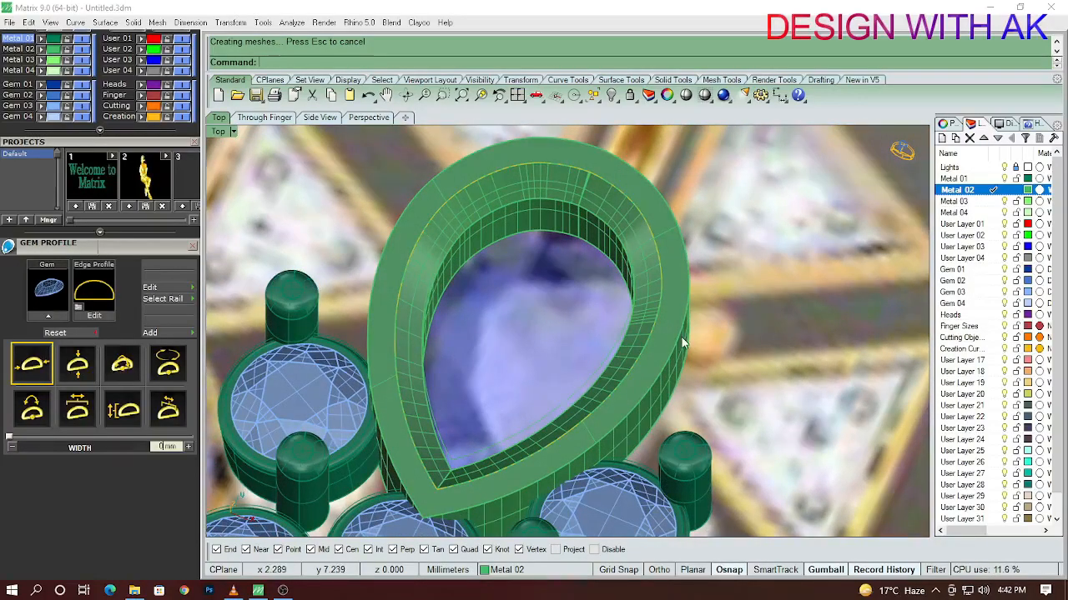
# Try a fillet on the pear bezel's outer top edge and undo it
pyautogui.write('FE')
pyautogui.press('Return')
pyautogui.click(678, 344)
pyautogui.press('Return')
pyautogui.scroll(-3, 501, 363)
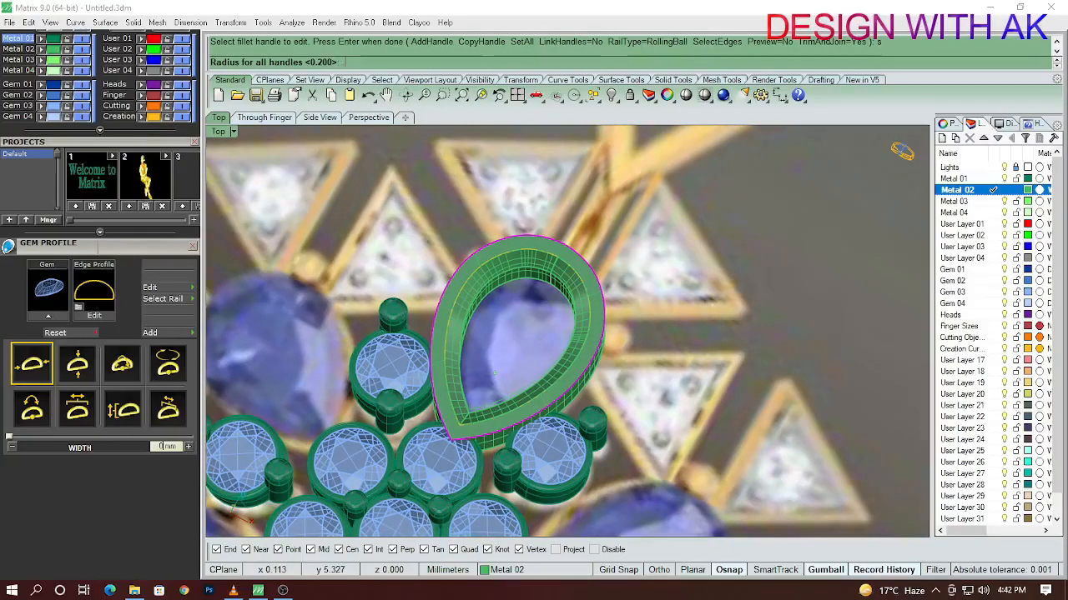
pyautogui.press('Return')
pyautogui.scroll(5, 551, 377)
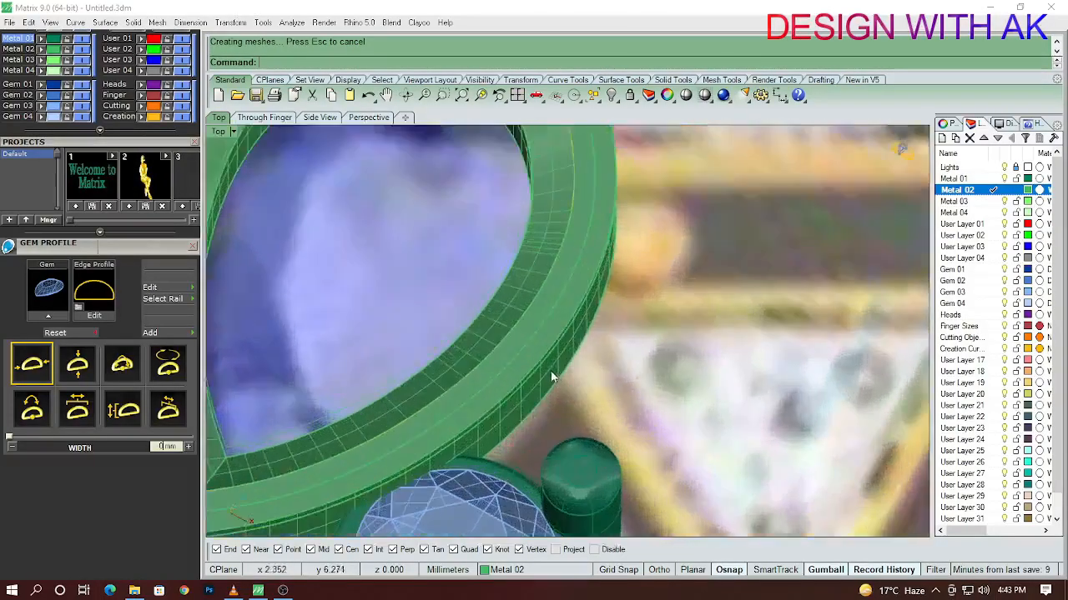
pyautogui.scroll(3, 551, 377)
pyautogui.hotkey('ctrl', 'z')
# Try a fillet on the pear bezel's outer top edge using one radius for all handles
pyautogui.rightClick(501, 268)
pyautogui.click(495, 266)
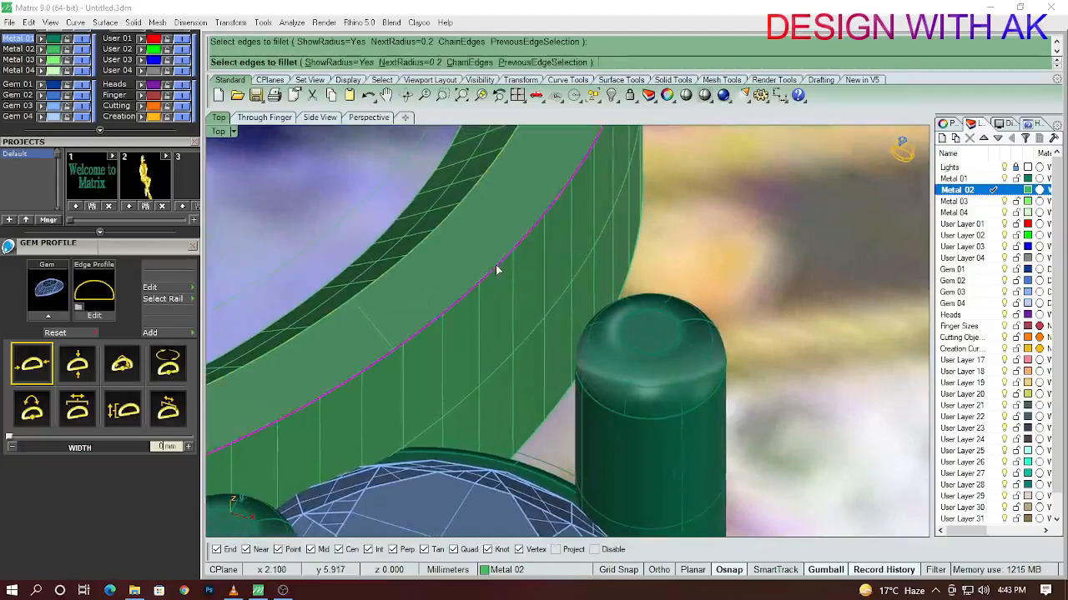
pyautogui.scroll(-6, 489, 321)
pyautogui.moveTo(489, 322); pyautogui.dragTo(512, 310, button='right')
pyautogui.scroll(-2, 513, 310)
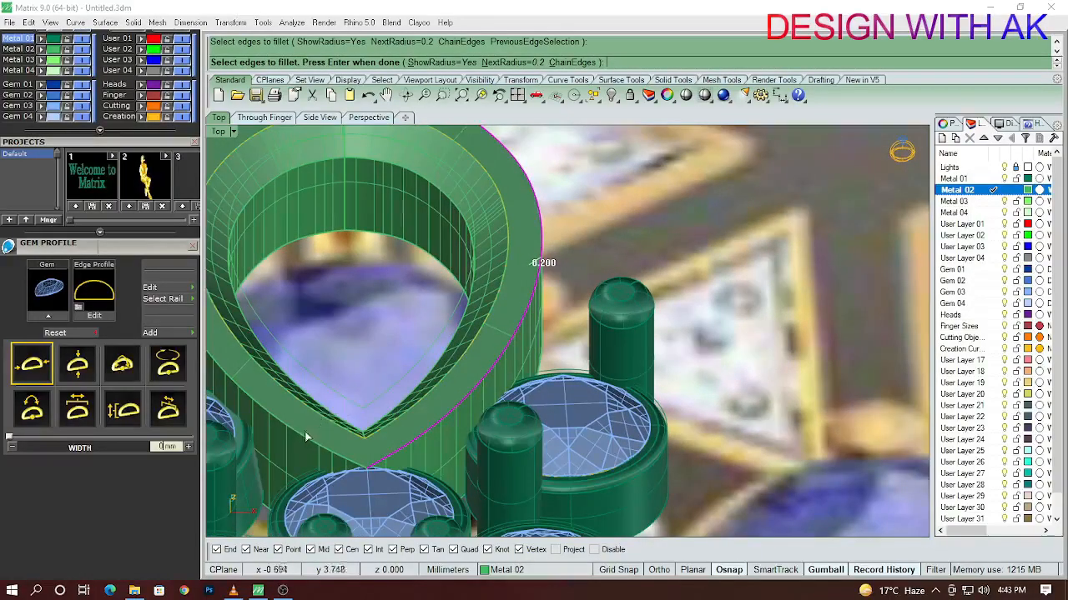
pyautogui.scroll(-4, 442, 368)
pyautogui.keyDown('ctrl'); pyautogui.keyDown('shift'); pyautogui.moveTo(442, 368); pyautogui.dragTo(440, 383, button='right'); pyautogui.keyUp('shift'); pyautogui.keyUp('ctrl')
pyautogui.rightClick(440, 383)
pyautogui.write('s')
pyautogui.press('Return')
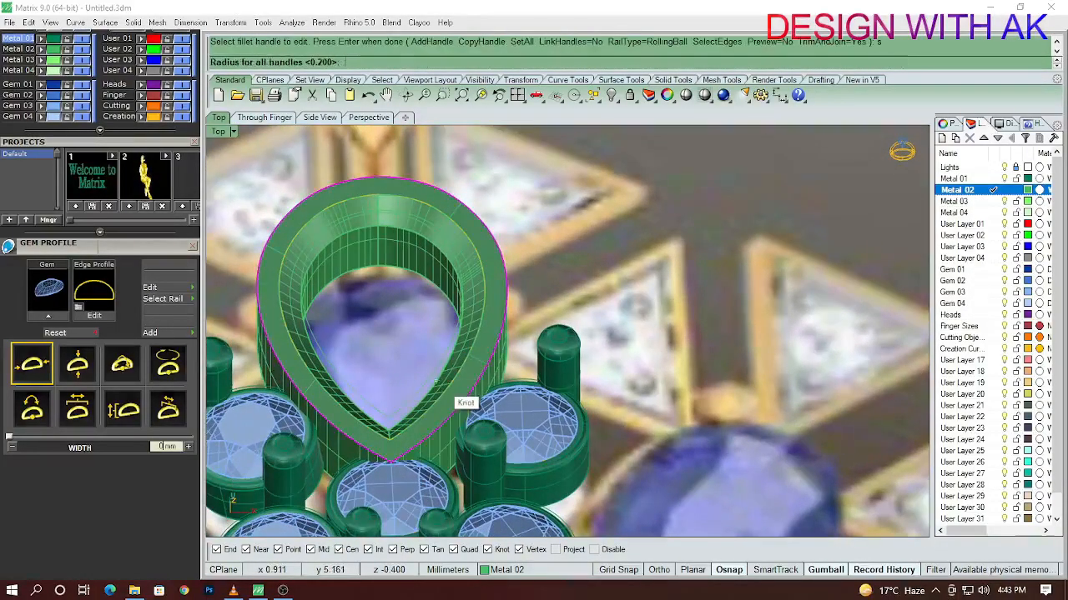
pyautogui.press('Return')
pyautogui.press('Return')
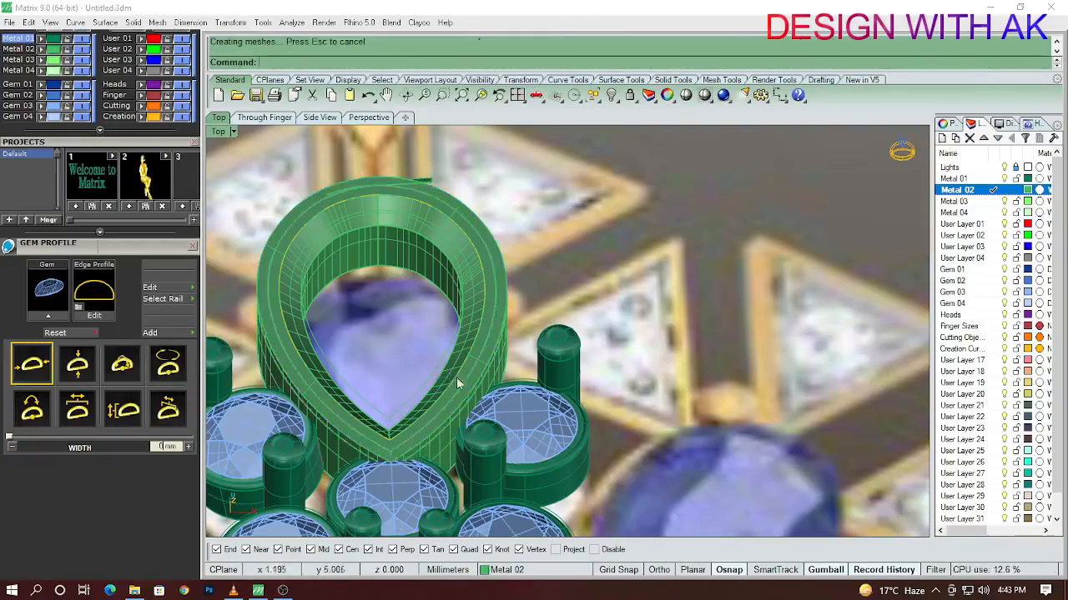
# Try a 0.2 mm fillet on the pear bezel's outer top edge and undo it
pyautogui.scroll(7, 489, 388)
pyautogui.rightClick(464, 356)
pyautogui.click(458, 350)
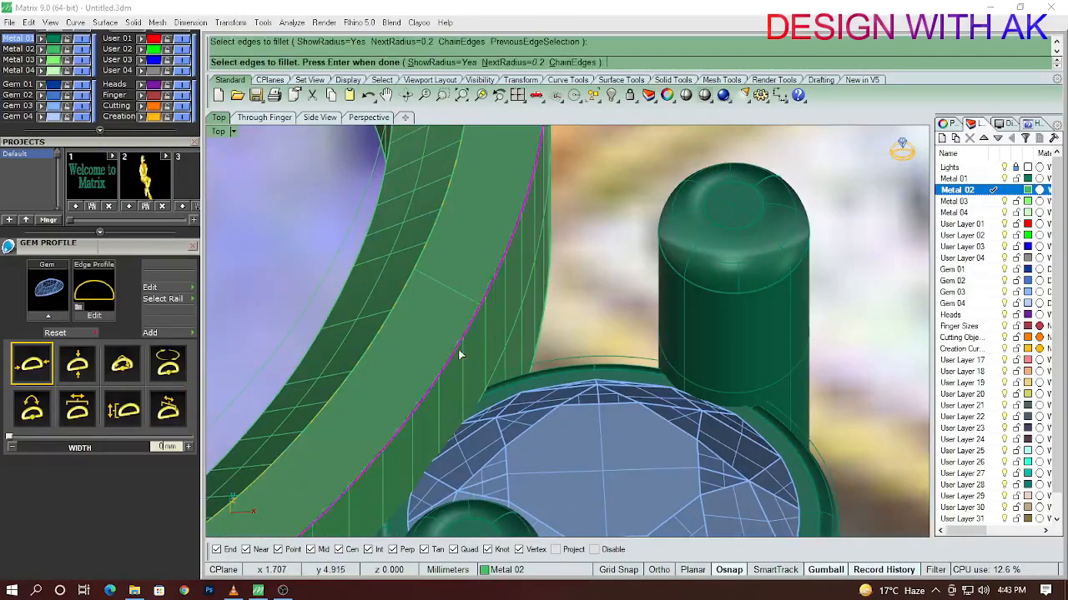
pyautogui.scroll(-8, 459, 350)
pyautogui.scroll(-5, 356, 406)
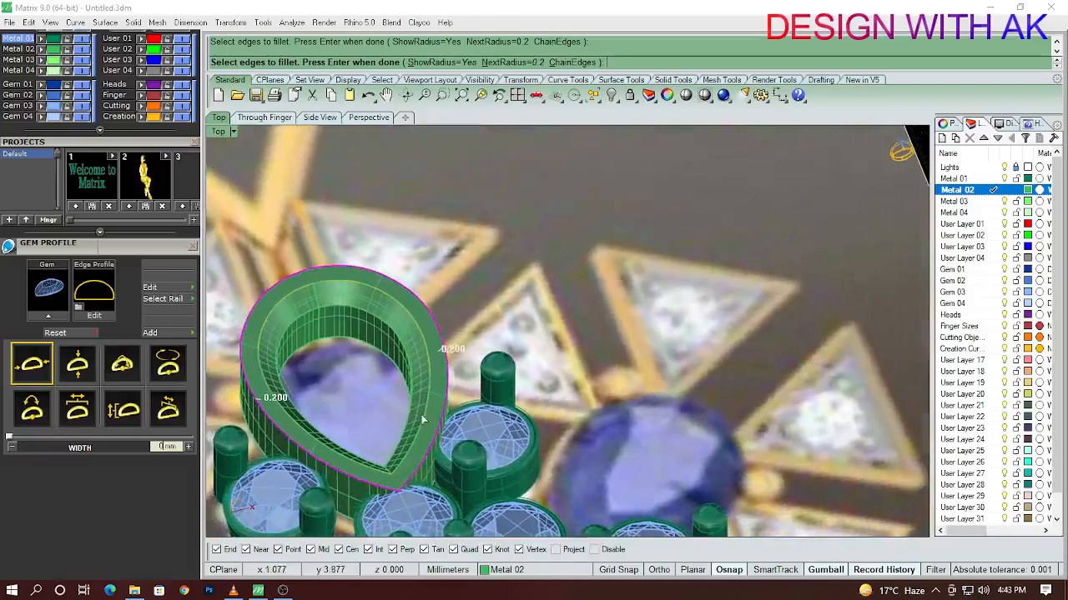
pyautogui.press('Return')
pyautogui.press('Return')
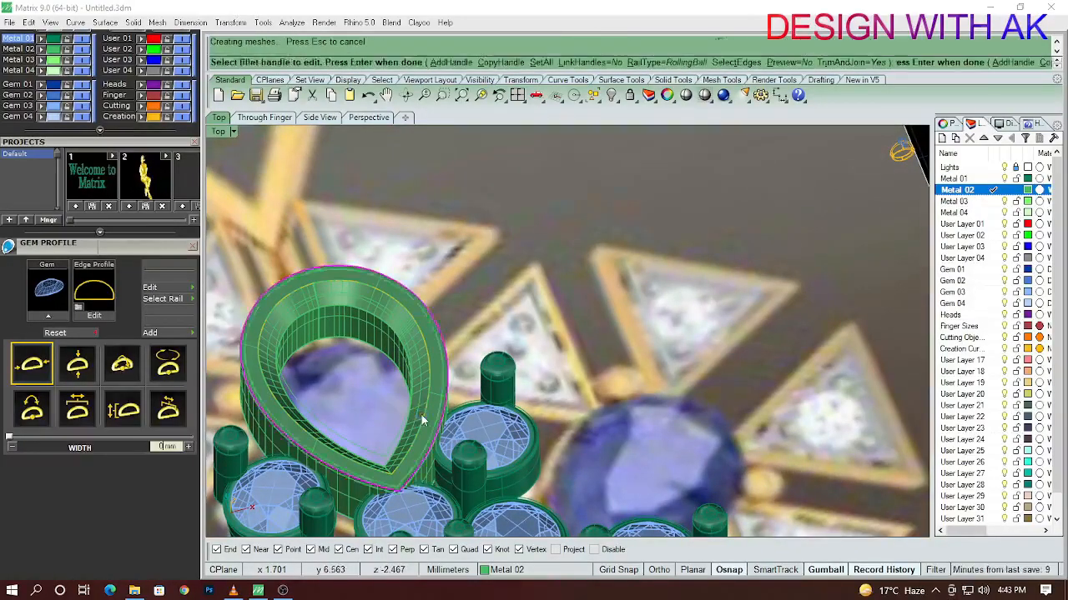
pyautogui.scroll(8, 420, 413)
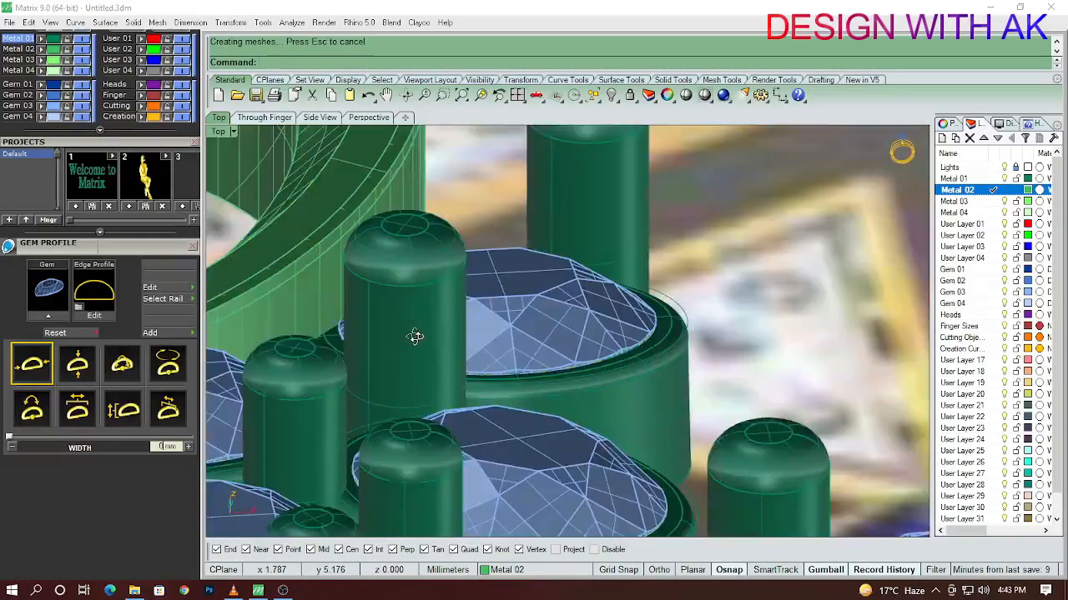
pyautogui.hotkey('ctrl', 'F1')
pyautogui.keyDown('ctrl'); pyautogui.keyDown('shift'); pyautogui.moveTo(415, 336); pyautogui.dragTo(519, 397, button='right'); pyautogui.keyUp('shift'); pyautogui.keyUp('ctrl')
pyautogui.scroll(-8, 459, 389)
pyautogui.hotkey('ctrl', 'x')
# Show the hidden pear gem again inside its bezel
pyautogui.scroll(7, 399, 369)
pyautogui.scroll(-8, 488, 381)
pyautogui.moveTo(398, 369); pyautogui.dragTo(500, 406, button='right')
pyautogui.hotkey('ctrl', 'alt', 'h')
pyautogui.scroll(-6, 526, 380)
pyautogui.scroll(4, 536, 375)
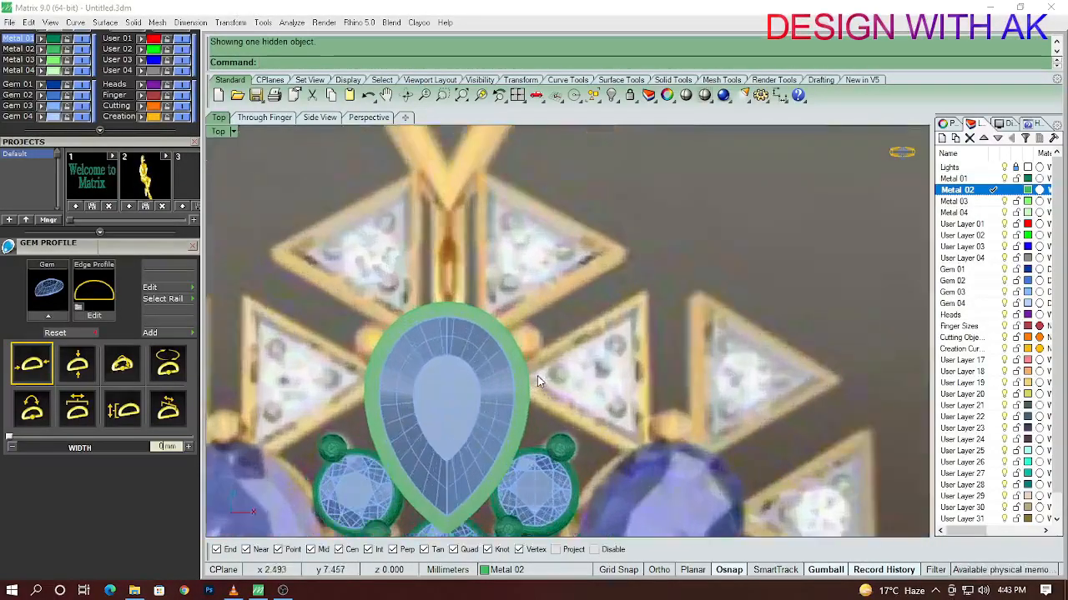
pyautogui.moveTo(427, 333); pyautogui.dragTo(427, 333)
pyautogui.scroll(-8, 536, 359)
pyautogui.scroll(2, 512, 382)
pyautogui.click(592, 345)
pyautogui.moveTo(602, 345)
pyautogui.mouseDown(button='right')
pyautogui.moveTo(610, 325)
pyautogui.moveTo(596, 345)
pyautogui.mouseUp(button='right')
pyautogui.scroll(7, 598, 351)
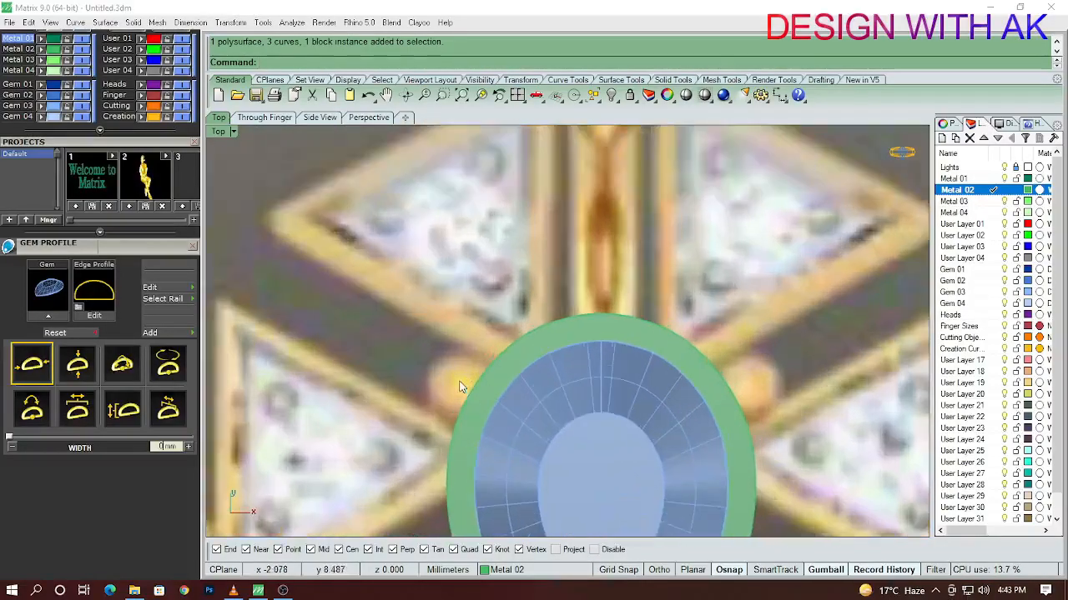
# Draw a circle over the reference image's gold bead on the pear bezel's upper left side
pyautogui.scroll(-10, 459, 387)
pyautogui.moveTo(606, 458); pyautogui.dragTo(605, 436, button='right')
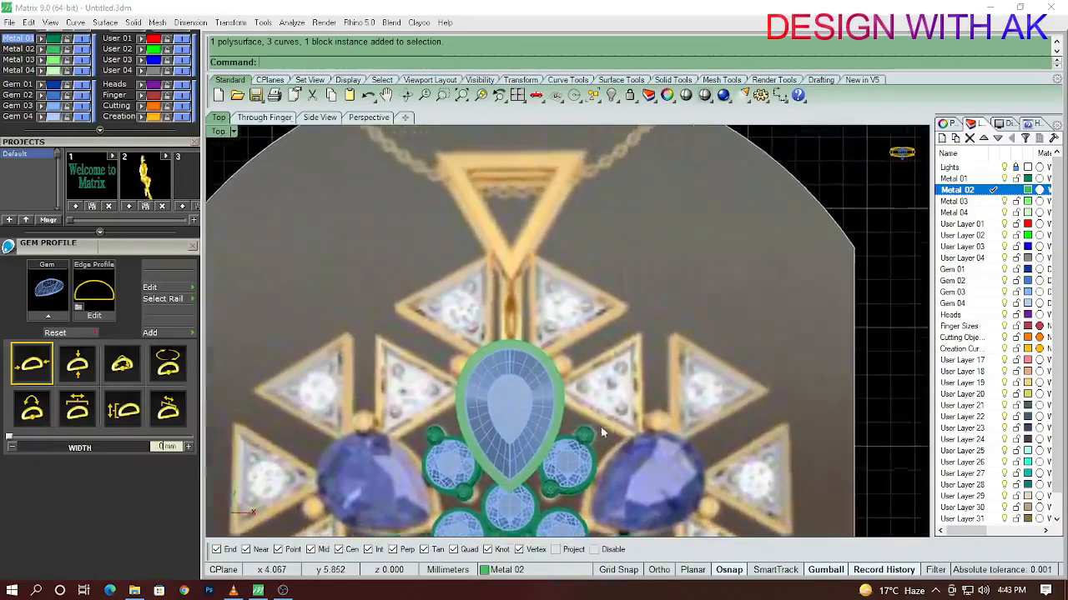
pyautogui.scroll(15, 459, 368)
pyautogui.moveTo(442, 345); pyautogui.dragTo(452, 365, button='right')
pyautogui.rightClick(448, 367)
pyautogui.click(447, 368)
pyautogui.scroll(-2, 487, 368)
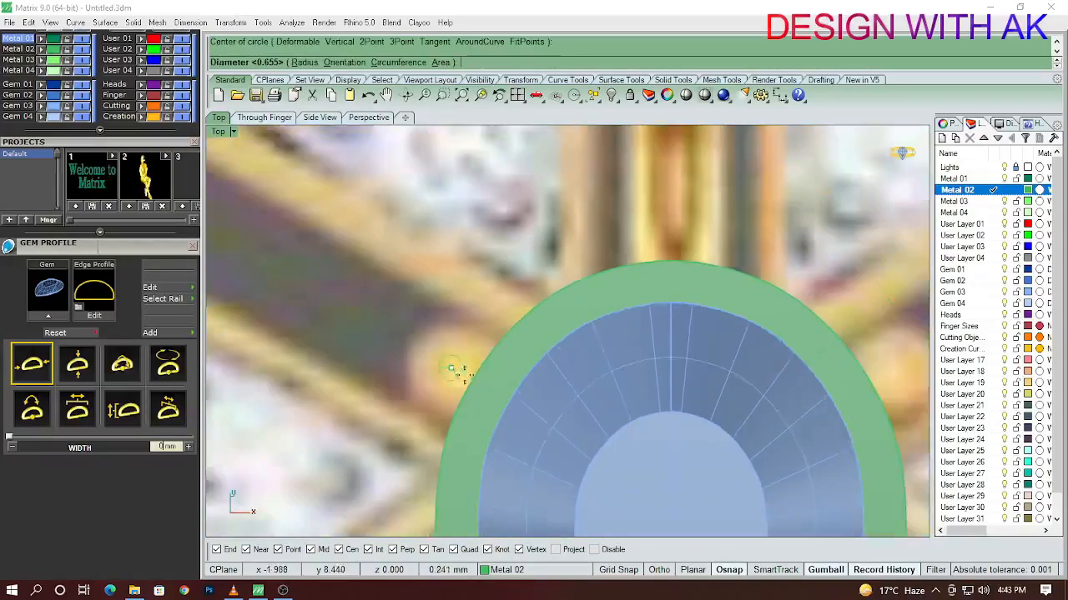
pyautogui.scroll(2, 487, 407)
pyautogui.click(419, 405)
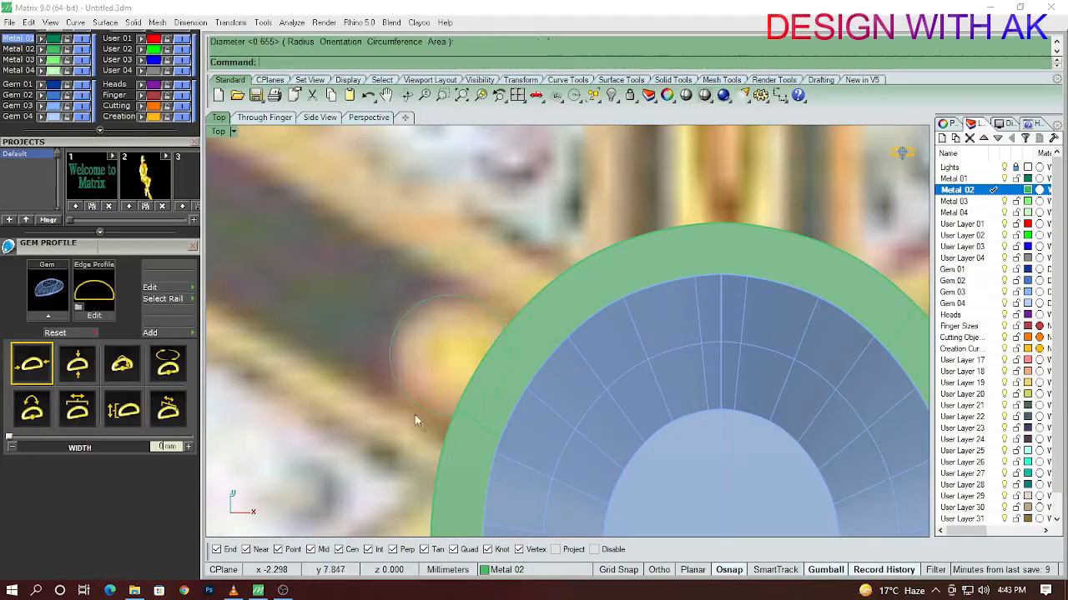
# Extrude the prong circle about 1.63 mm to both sides, down to the bezel's bottom edge
pyautogui.hotkey('ctrl', 'F2')
pyautogui.scroll(16, 438, 350)
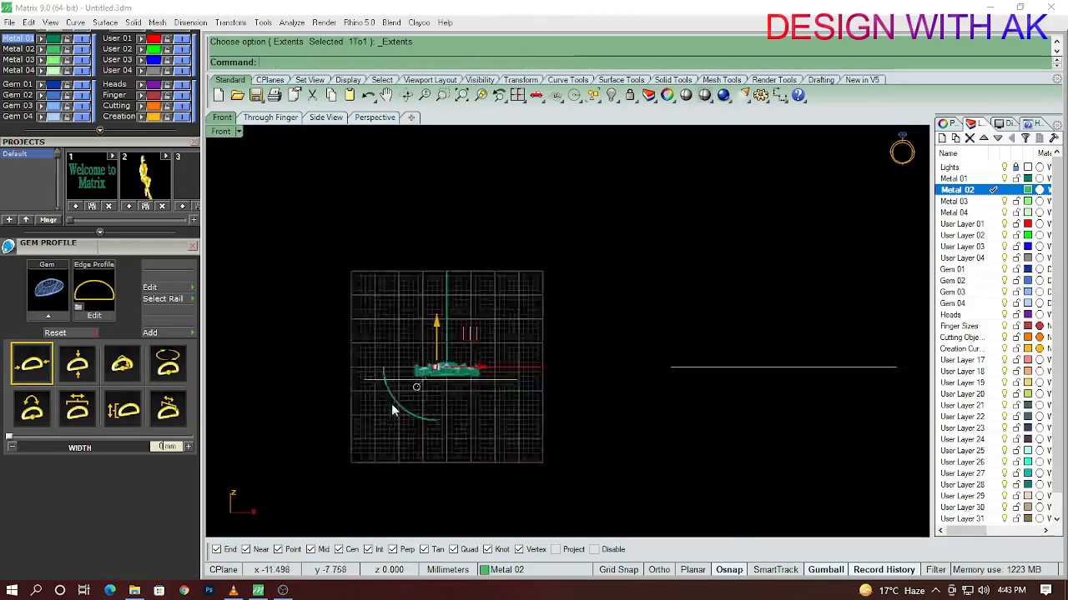
pyautogui.hotkey('ctrl', 'F3')
pyautogui.moveTo(488, 377); pyautogui.dragTo(438, 414, button='right')
pyautogui.scroll(-3, 613, 430)
pyautogui.moveTo(722, 402)
pyautogui.mouseDown(button='right')
pyautogui.moveTo(337, 405)
pyautogui.moveTo(738, 405)
pyautogui.mouseUp(button='right')
pyautogui.scroll(15, 475, 398)
pyautogui.moveTo(329, 398); pyautogui.dragTo(494, 373, button='right')
pyautogui.write('EC')
pyautogui.press('Return')
pyautogui.press('Return')
pyautogui.scroll(3, 463, 405)
pyautogui.write('b')
pyautogui.press('Return')
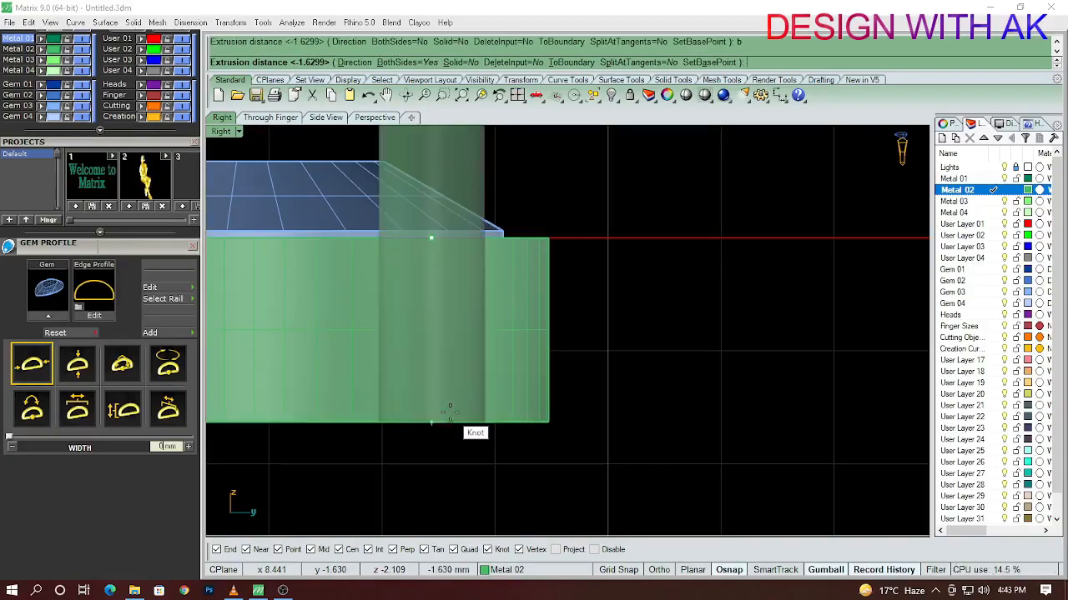
pyautogui.click(434, 422)
pyautogui.scroll(-5, 467, 367)
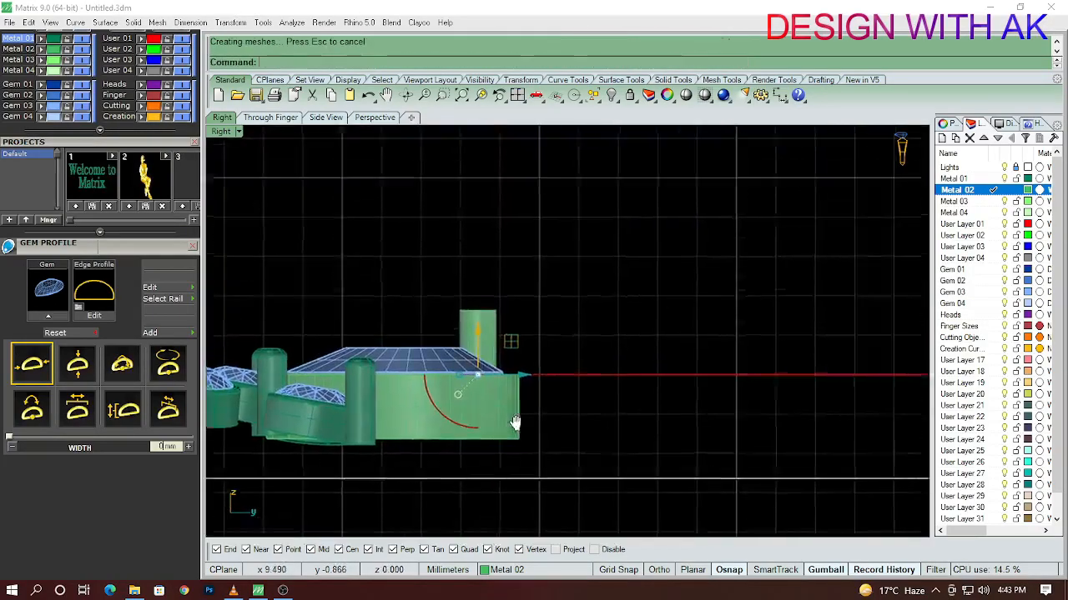
# Cap the open ends of the extruded prong cylinder
pyautogui.click(463, 328)
pyautogui.scroll(7, 462, 330)
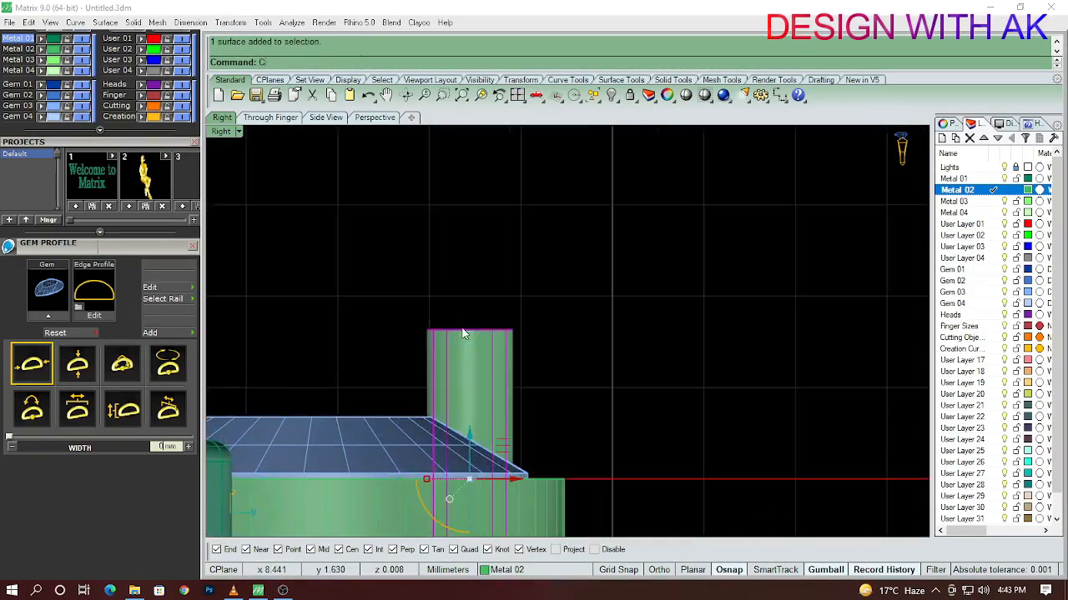
pyautogui.hotkey('ctrl', 'F1')
pyautogui.scroll(-4, 502, 354)
pyautogui.hotkey('ctrl', 'F2')
pyautogui.moveTo(427, 347); pyautogui.dragTo(598, 398, button='right')
# Try a fillet of radius 3 on the prong's top edge and undo it
pyautogui.scroll(8, 376, 403)
pyautogui.write('FE')
pyautogui.press('Return')
pyautogui.moveTo(598, 399); pyautogui.dragTo(431, 300)
pyautogui.press('Return')
pyautogui.write('s')
pyautogui.press('Return')
pyautogui.write('3')
pyautogui.press('Return')
pyautogui.press('Return')
pyautogui.hotkey('ctrl', 'z')
# Fillet the prong's top edge with a radius of 0.3 mm
pyautogui.write('FE')
pyautogui.press('Return')
pyautogui.moveTo(557, 391); pyautogui.dragTo(241, 277)
pyautogui.press('Return')
pyautogui.write('s')
pyautogui.press('Return')
pyautogui.write('.3')
pyautogui.press('Return')
pyautogui.press('Return')
# Mirror the prong across the vertical centre line through the origin to the pear bezel's other side
pyautogui.click(479, 387)
pyautogui.hotkey('ctrl', 'F1')
pyautogui.scroll(-6, 478, 387)
pyautogui.moveTo(524, 412); pyautogui.dragTo(469, 383, button='right')
pyautogui.scroll(-6, 468, 382)
pyautogui.moveTo(560, 402); pyautogui.dragTo(536, 348, button='right')
pyautogui.write('mi')
pyautogui.press('Return')
pyautogui.write('0')
pyautogui.press('Return')
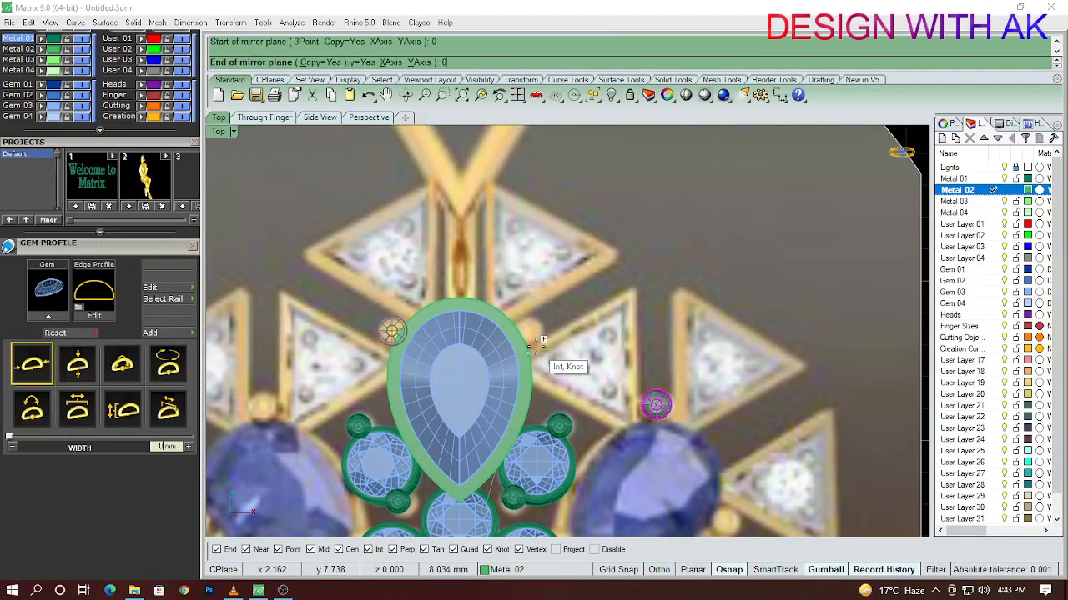
pyautogui.click(480, 215)
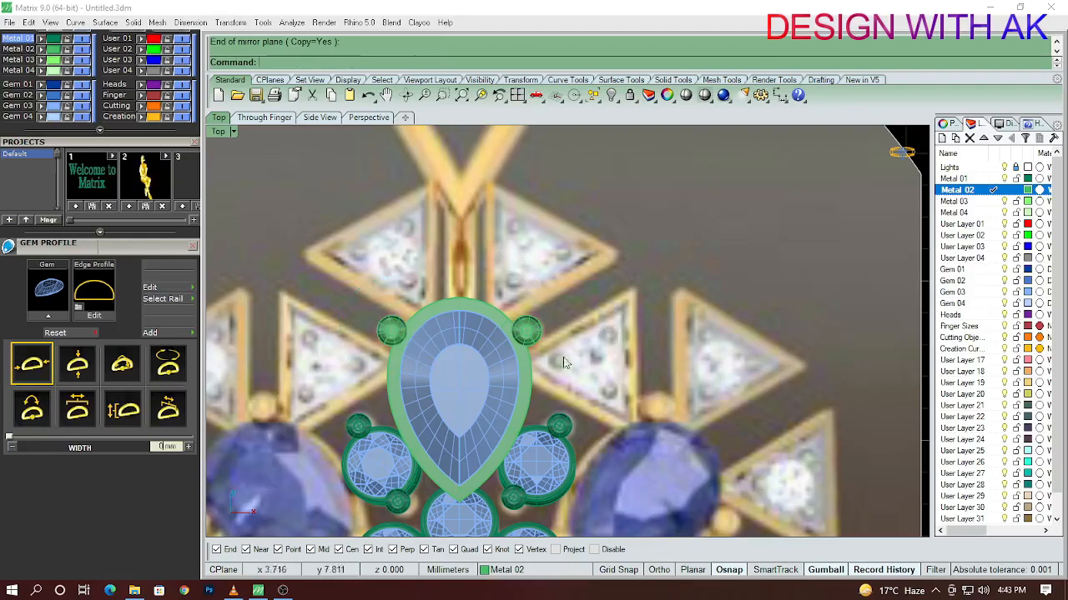
# Group the pear gem with its curves, bezel and two prongs
pyautogui.moveTo(573, 359); pyautogui.dragTo(568, 310, button='right')
pyautogui.scroll(3, 574, 302)
pyautogui.moveTo(634, 312); pyautogui.dragTo(228, 204)
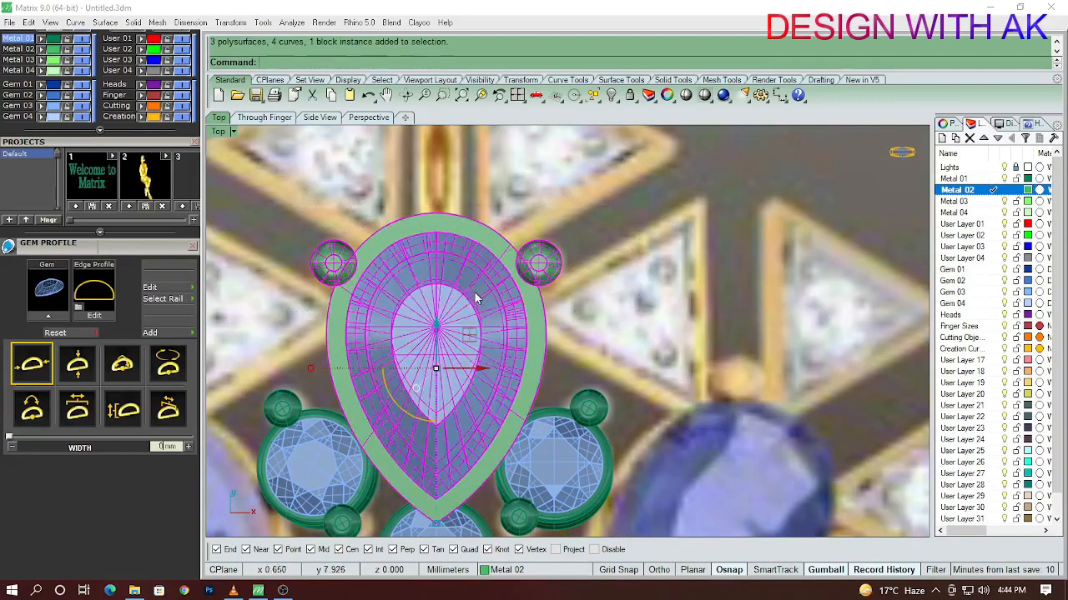
pyautogui.scroll(-5, 471, 295)
pyautogui.moveTo(501, 319); pyautogui.dragTo(527, 302, button='right')
pyautogui.hotkey('ctrl', 'h')
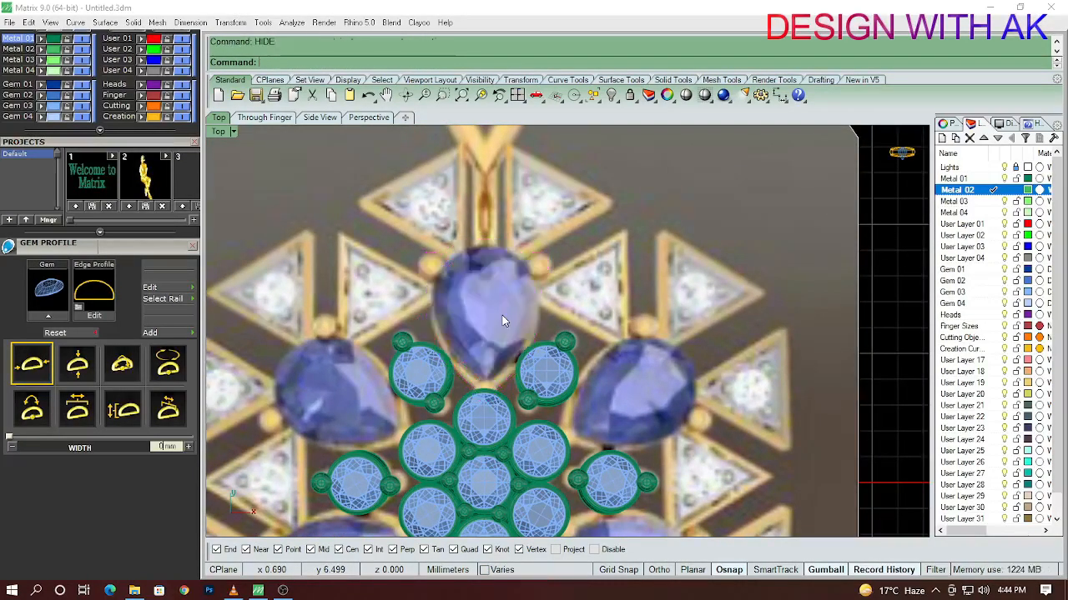
pyautogui.hotkey('ctrl', 'z')
pyautogui.click(538, 309)
pyautogui.moveTo(538, 308); pyautogui.dragTo(506, 314, button='right')
pyautogui.hotkey('ctrl', 'g')
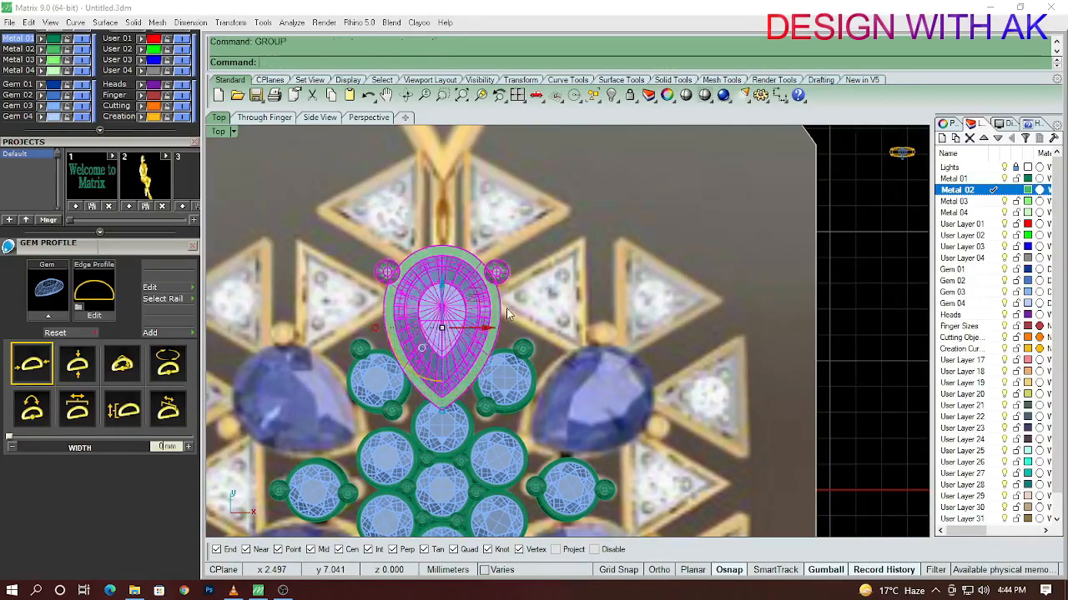
# Lower the pear group slightly in the side view
pyautogui.write('r')
pyautogui.press('Return')
pyautogui.scroll(2, 553, 355)
pyautogui.moveTo(553, 355); pyautogui.dragTo(571, 332, button='right')
pyautogui.scroll(4, 546, 372)
pyautogui.moveTo(588, 248); pyautogui.dragTo(588, 255)
# Rotate the pear group about the bezel's inner bottom corner so its outer end tilts downward
pyautogui.write('ro')
pyautogui.press('Return')
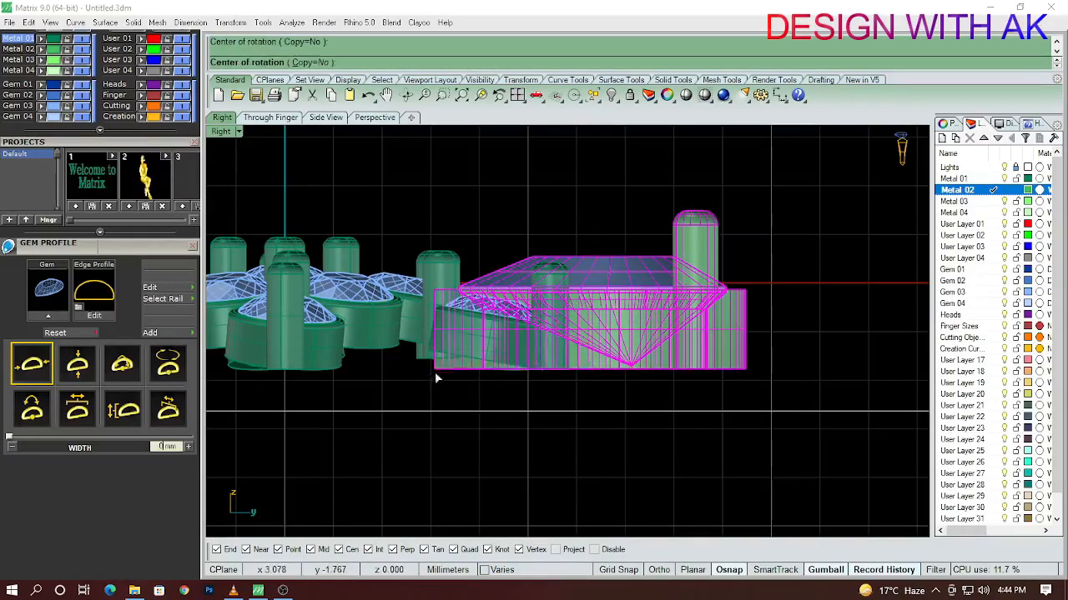
pyautogui.click(436, 378)
pyautogui.click(848, 200)
pyautogui.click(847, 287)
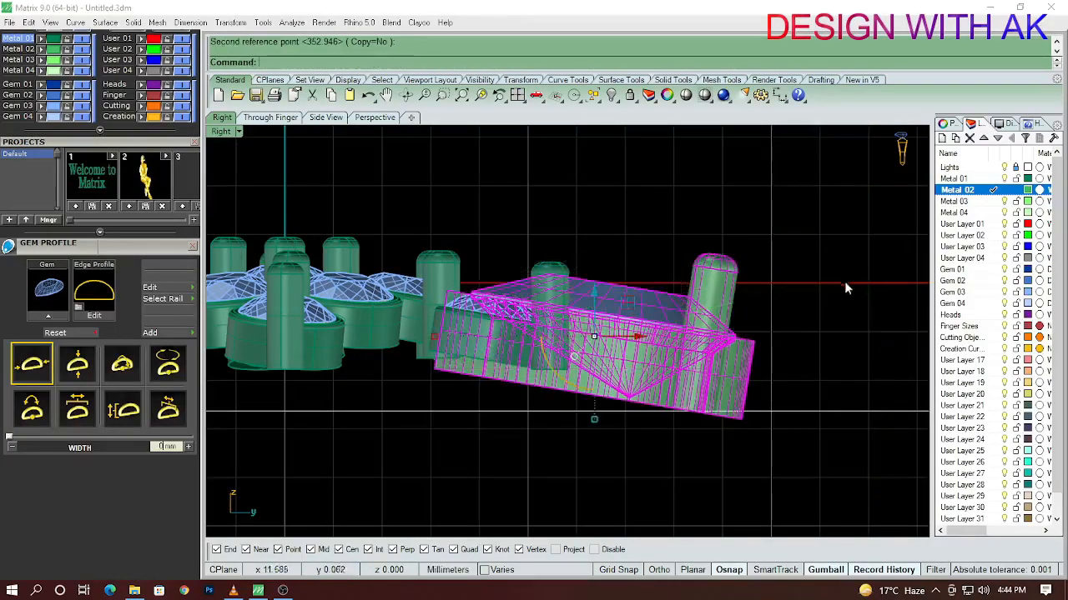
# Move the tilted pear group slightly toward the cluster centre in the top view
pyautogui.press('Escape')
pyautogui.write('t')
pyautogui.press('Return')
pyautogui.scroll(-5, 715, 279)
pyautogui.keyDown('ctrl'); pyautogui.keyDown('shift'); pyautogui.moveTo(555, 335); pyautogui.dragTo(553, 283, button='right'); pyautogui.keyUp('shift'); pyautogui.keyUp('ctrl')
pyautogui.scroll(6, 608, 251)
pyautogui.write('t')
pyautogui.press('Return')
pyautogui.scroll(4, 553, 334)
pyautogui.moveTo(553, 333); pyautogui.dragTo(547, 367, button='right')
pyautogui.scroll(-3, 547, 367)
pyautogui.moveTo(600, 236); pyautogui.dragTo(371, 188)
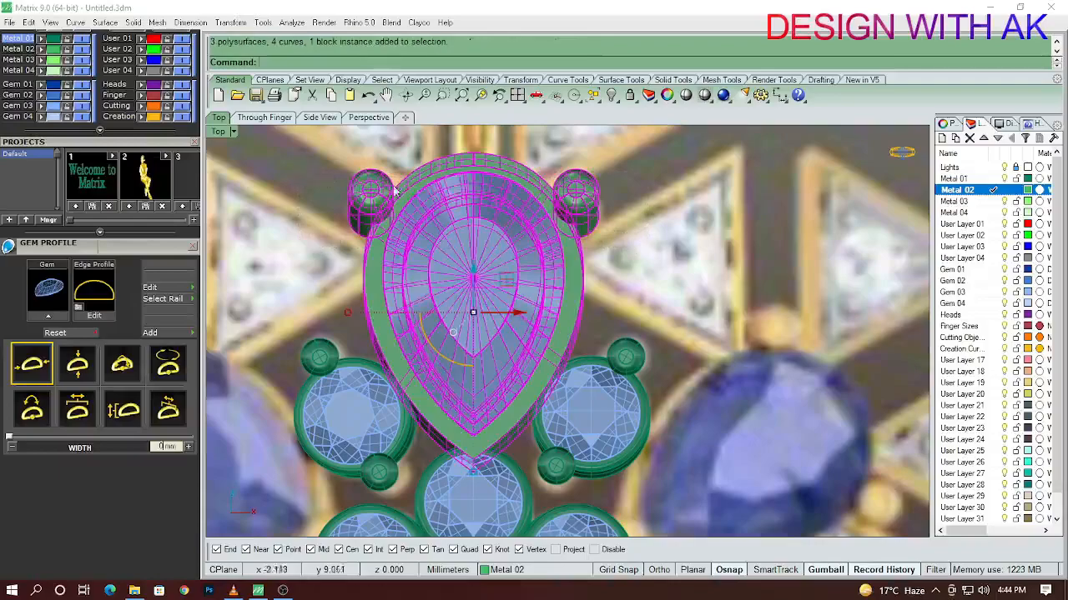
pyautogui.moveTo(475, 266); pyautogui.dragTo(475, 271)
pyautogui.press('Escape')
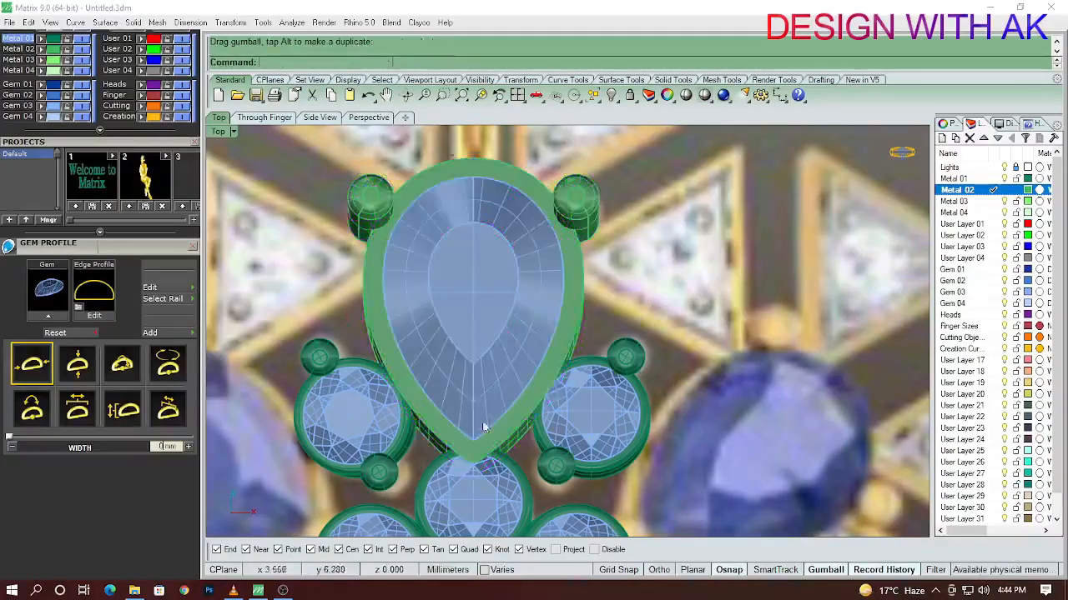
# Polar array the pear group around the origin with 6 items over 360 degrees
pyautogui.scroll(6, 420, 448)
pyautogui.scroll(-6, 420, 448)
pyautogui.moveTo(570, 288); pyautogui.dragTo(551, 343, button='right')
pyautogui.click(549, 343)
pyautogui.scroll(-6, 492, 258)
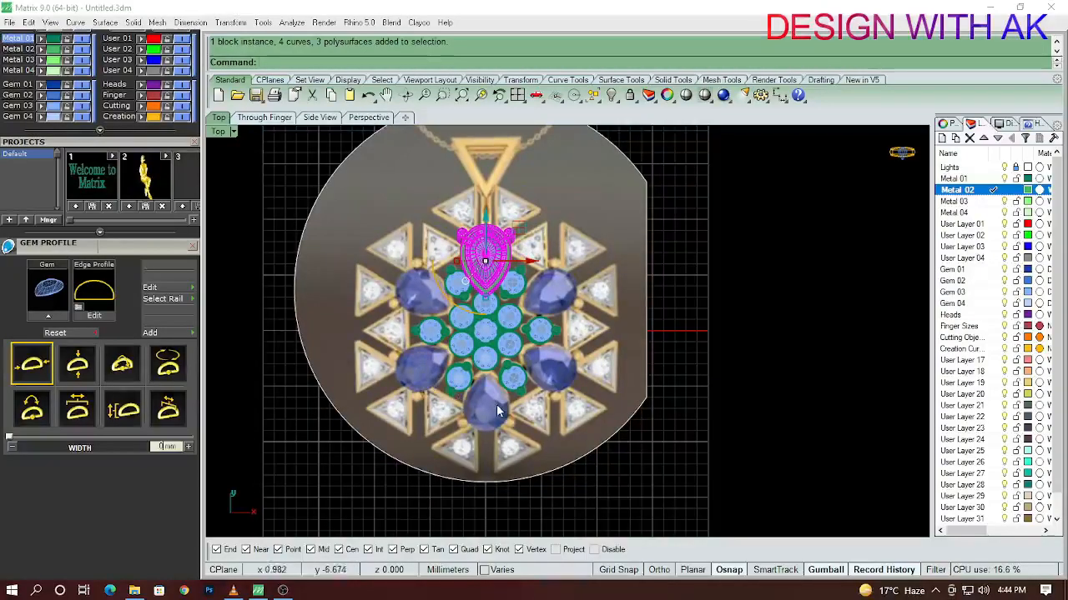
pyautogui.scroll(3, 557, 305)
pyautogui.write('arraypolar')
pyautogui.press('Return')
pyautogui.write('0')
pyautogui.press('Return')
pyautogui.press('Return')
pyautogui.press('Return')
pyautogui.press('Return')
pyautogui.press('Escape')
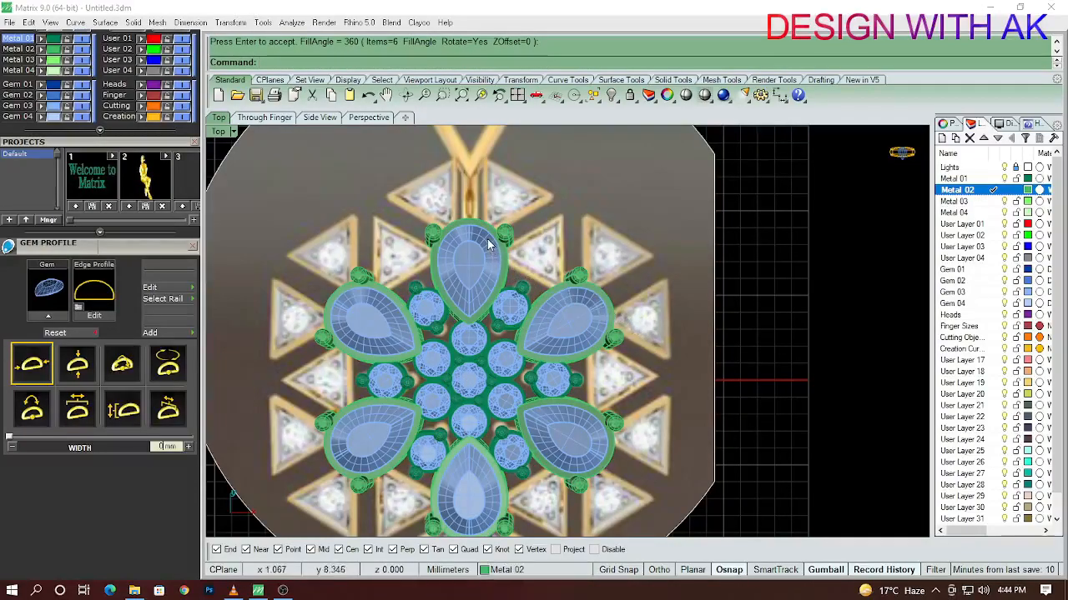
# Hide the uppermost pear group to uncover the triangular settings beside it in the reference image
pyautogui.moveTo(488, 244); pyautogui.dragTo(481, 263, button='right')
pyautogui.scroll(8, 480, 263)
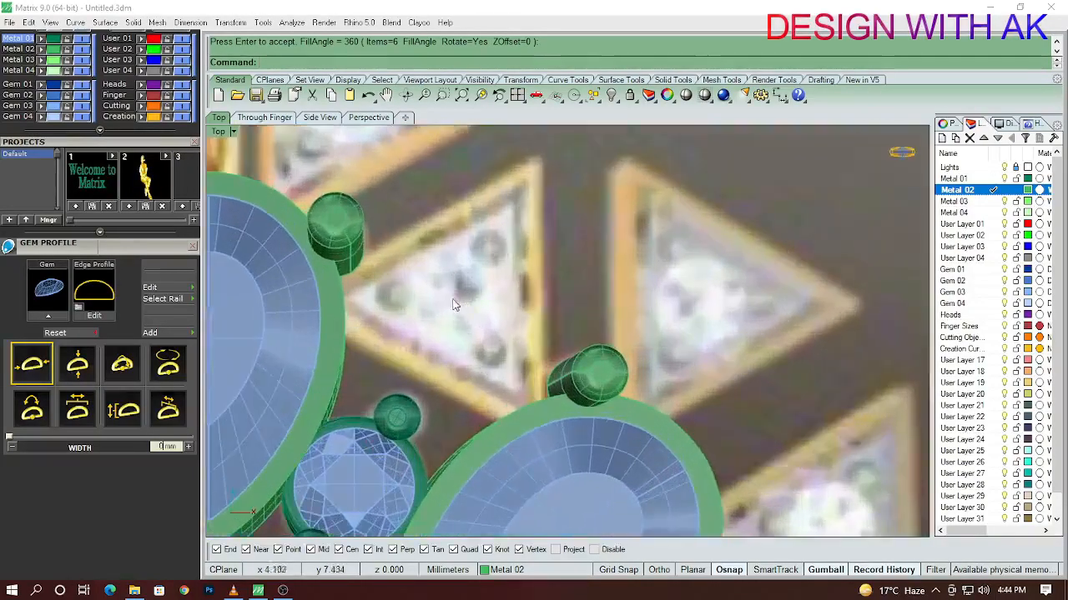
pyautogui.moveTo(454, 305)
pyautogui.mouseDown(button='right')
pyautogui.moveTo(429, 312)
pyautogui.moveTo(415, 301)
pyautogui.moveTo(452, 316)
pyautogui.moveTo(469, 295)
pyautogui.moveTo(462, 300)
pyautogui.mouseUp(button='right')
pyautogui.scroll(2, 458, 303)
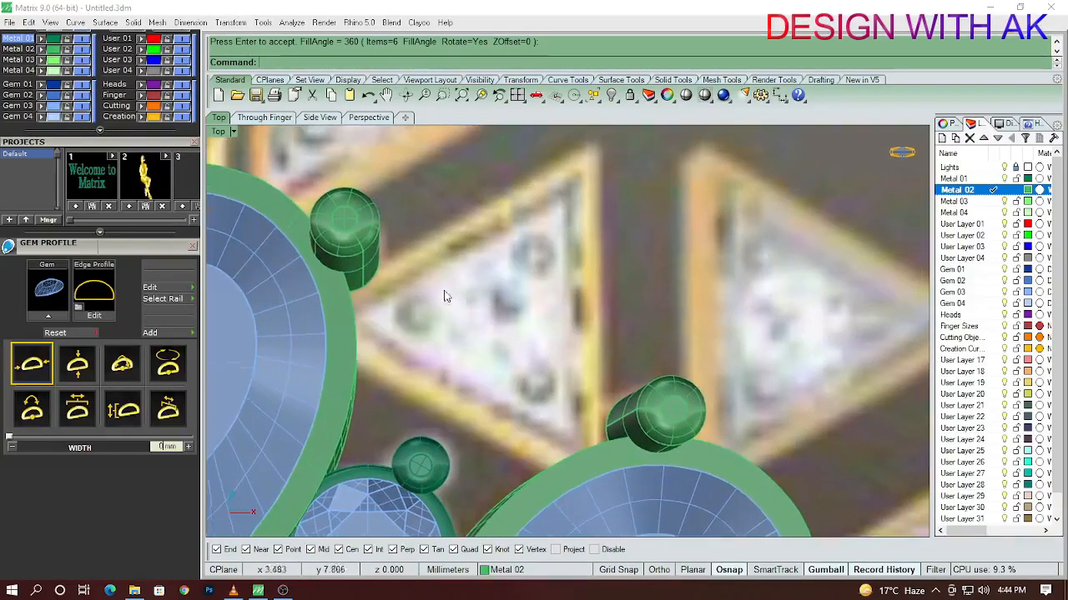
pyautogui.scroll(-5, 446, 297)
pyautogui.click(435, 262)
pyautogui.write('H')
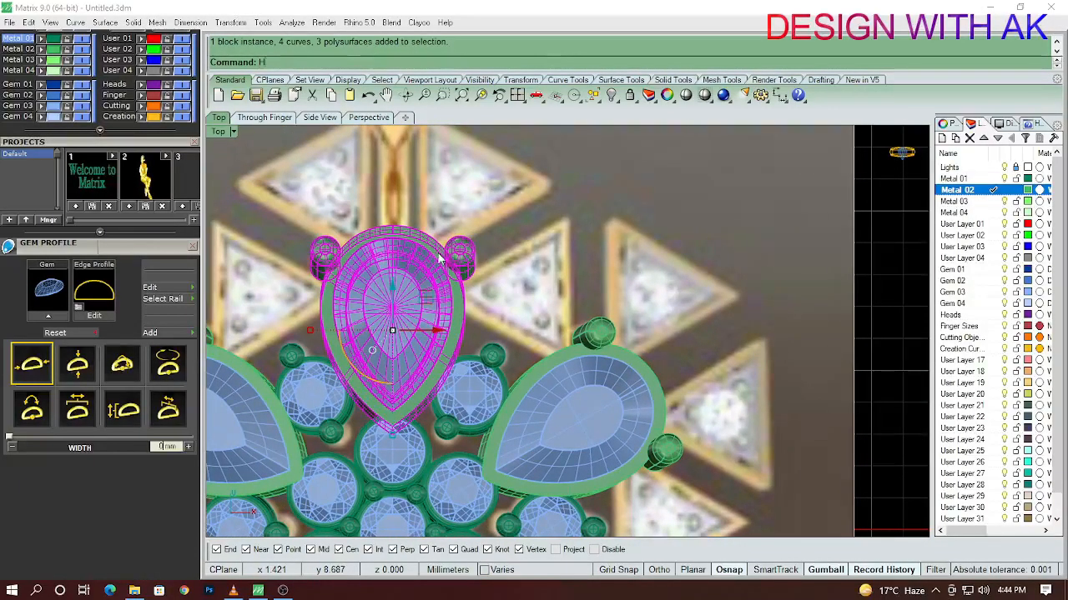
pyautogui.write('IDE')
pyautogui.press('Return')
pyautogui.scroll(4, 514, 309)
pyautogui.moveTo(514, 309); pyautogui.dragTo(431, 310, button='right')
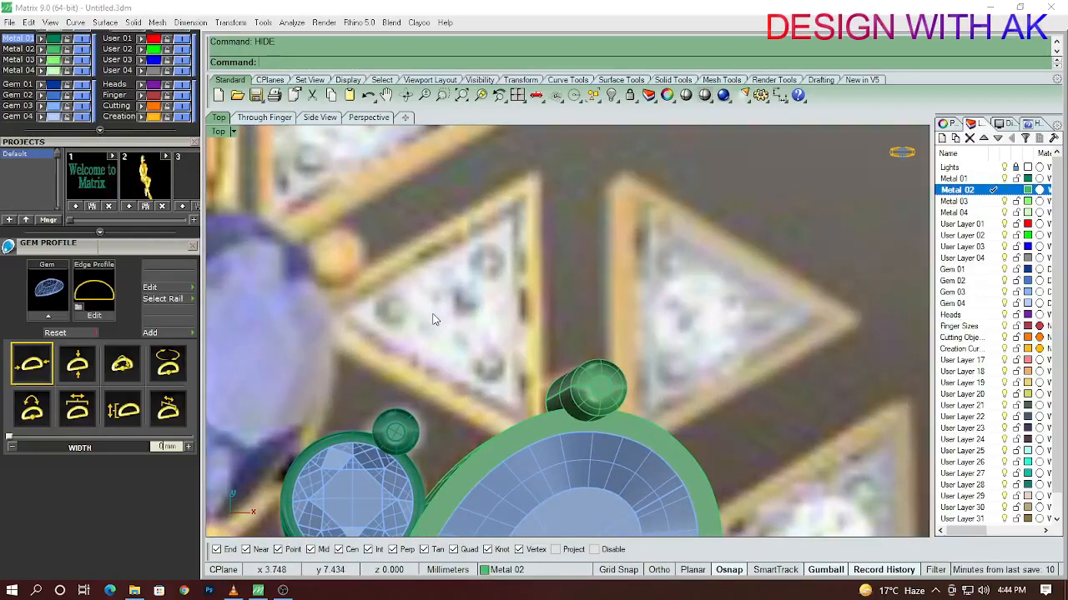
# Draw a line along the upper slanted edge of the triangular setting in the reference image, out to its top corner
pyautogui.write('LINE')
pyautogui.press('Return')
pyautogui.scroll(3, 350, 300)
pyautogui.scroll(-4, 276, 298)
pyautogui.scroll(1, 309, 301)
pyautogui.click(297, 304)
pyautogui.scroll(4, 509, 189)
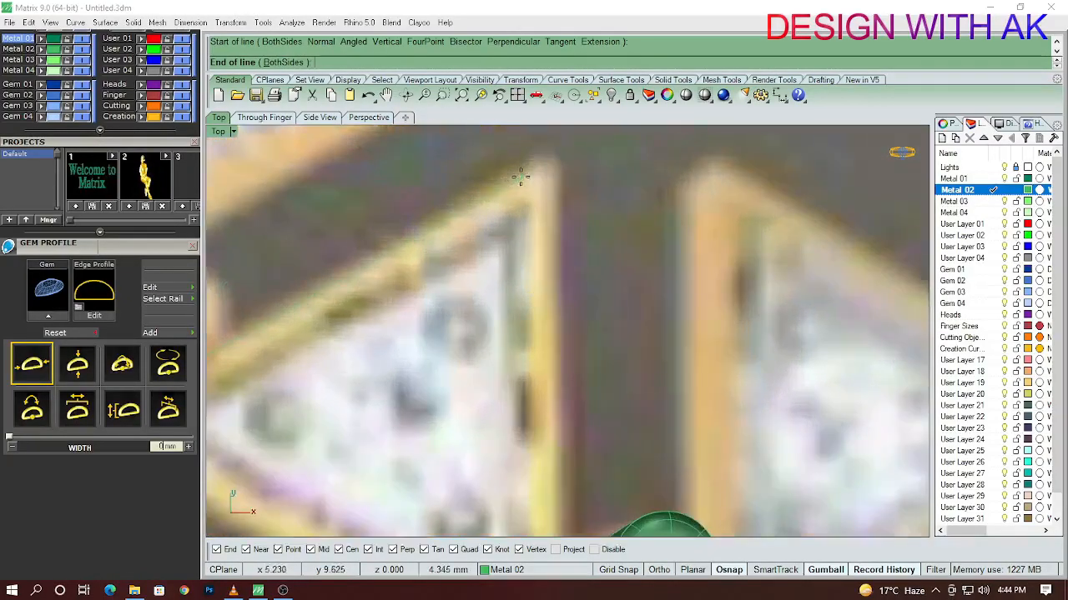
pyautogui.click(537, 154)
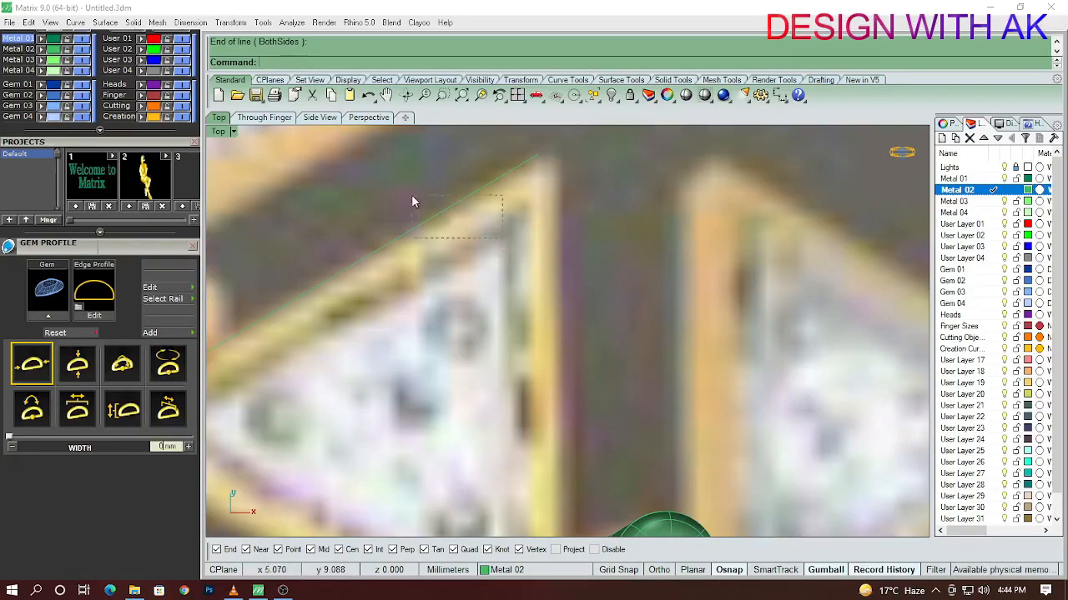
pyautogui.moveTo(412, 196); pyautogui.dragTo(412, 196)
pyautogui.moveTo(535, 215); pyautogui.dragTo(474, 243, button='right')
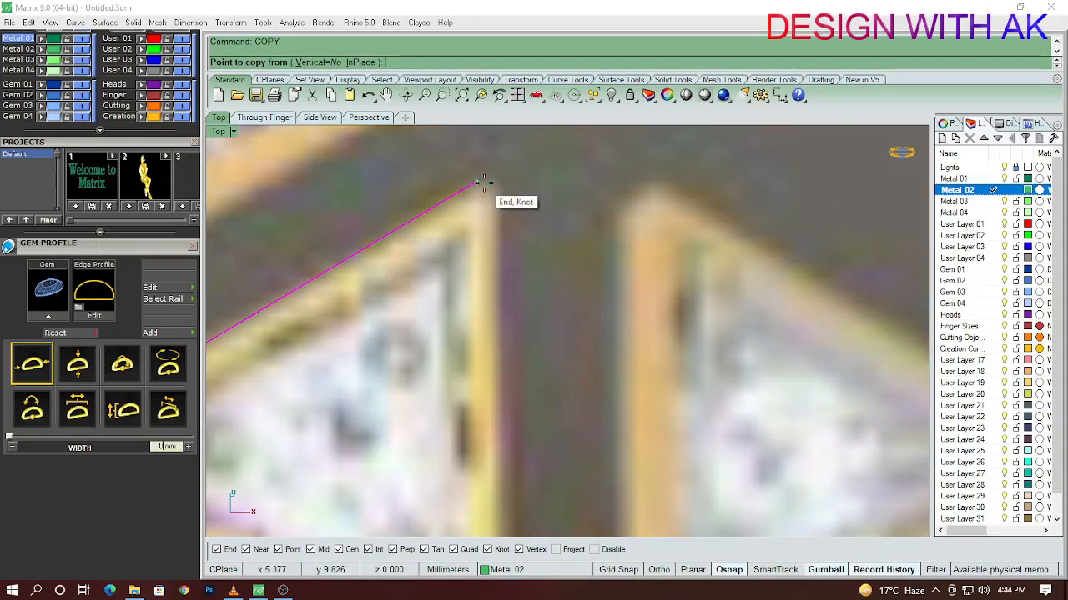
pyautogui.scroll(-3, 477, 229)
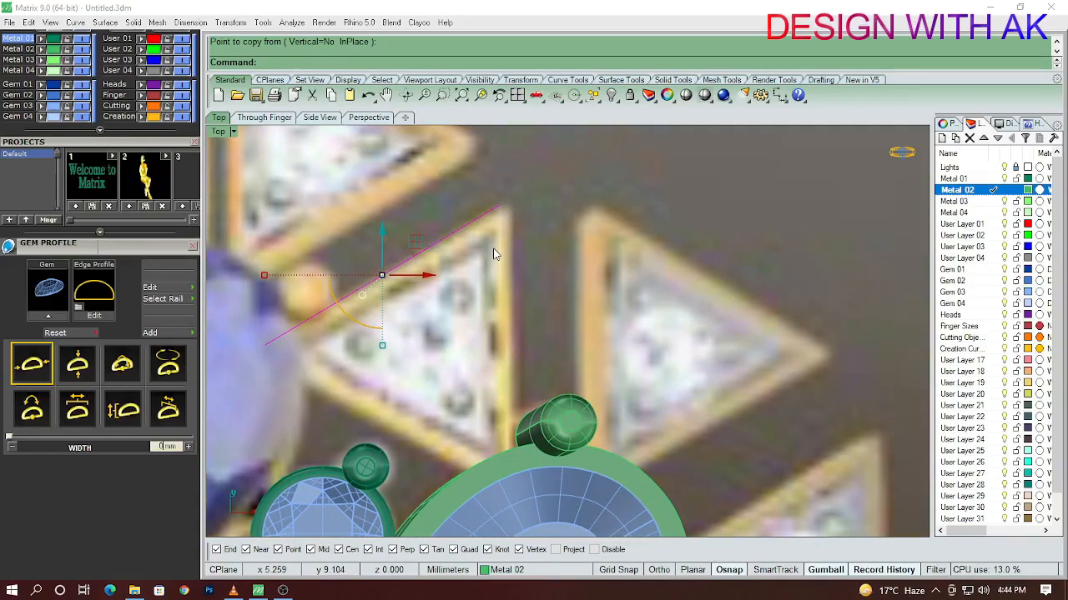
pyautogui.press('Escape')
# Draw a line about 4.6 mm long from the first line's top end down the triangular setting's outer edge, overshooting its lower corner
pyautogui.press('Return')
pyautogui.click(501, 208)
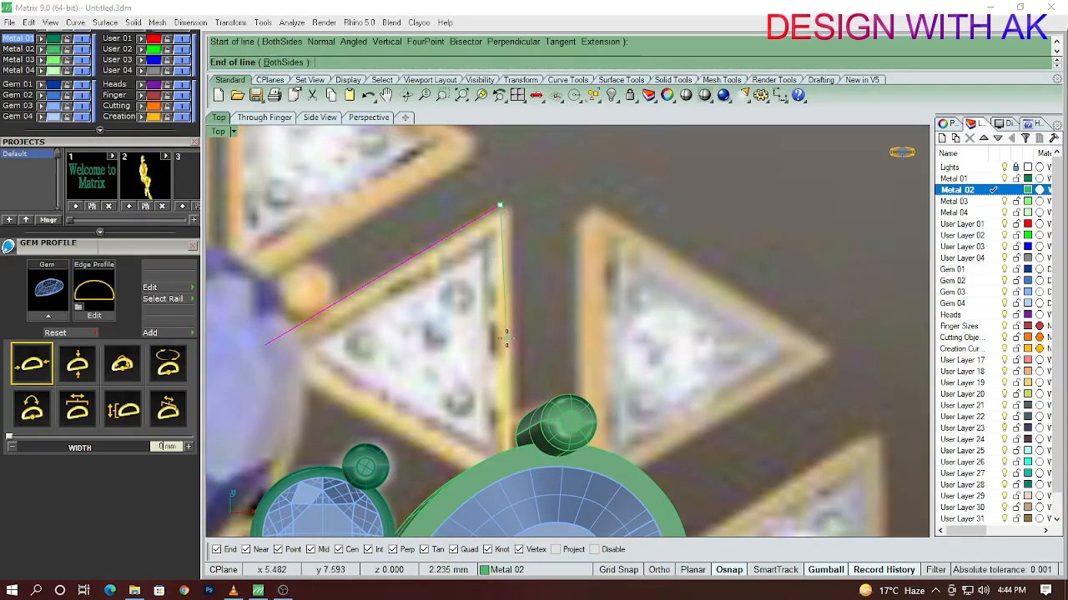
pyautogui.scroll(2, 517, 275)
pyautogui.moveTo(532, 246); pyautogui.dragTo(534, 233, button='right')
pyautogui.scroll(-4, 555, 364)
pyautogui.scroll(4, 559, 467)
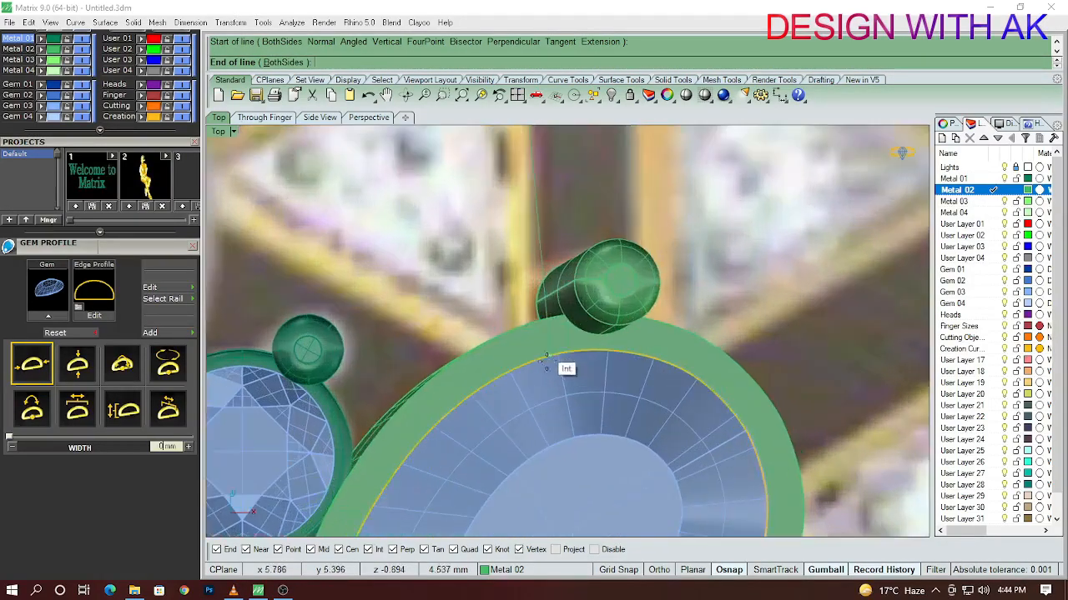
pyautogui.scroll(3, 540, 367)
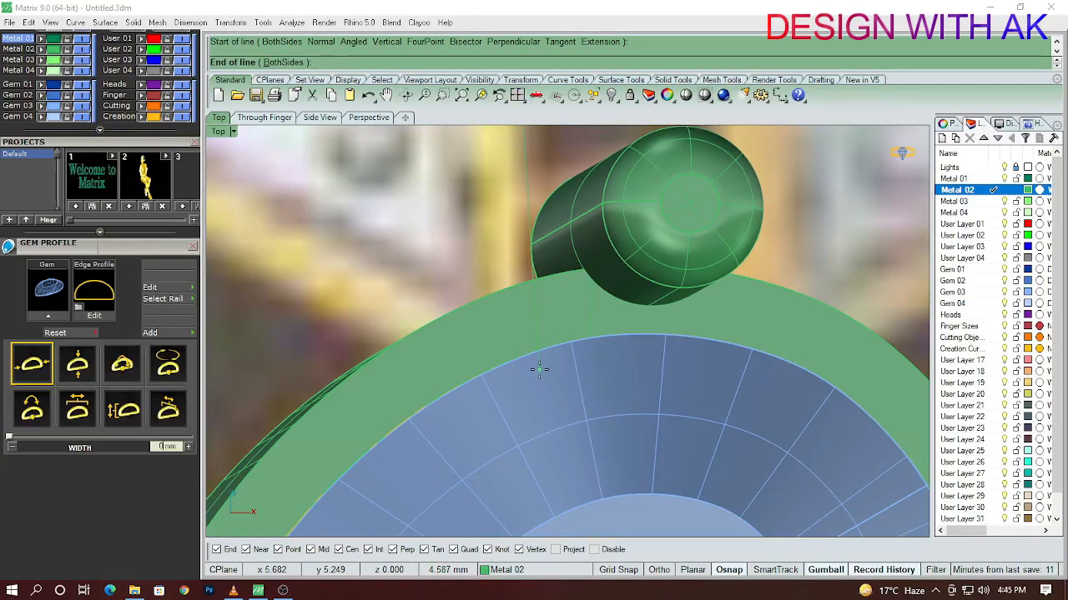
pyautogui.click(538, 370)
pyautogui.scroll(-3, 501, 350)
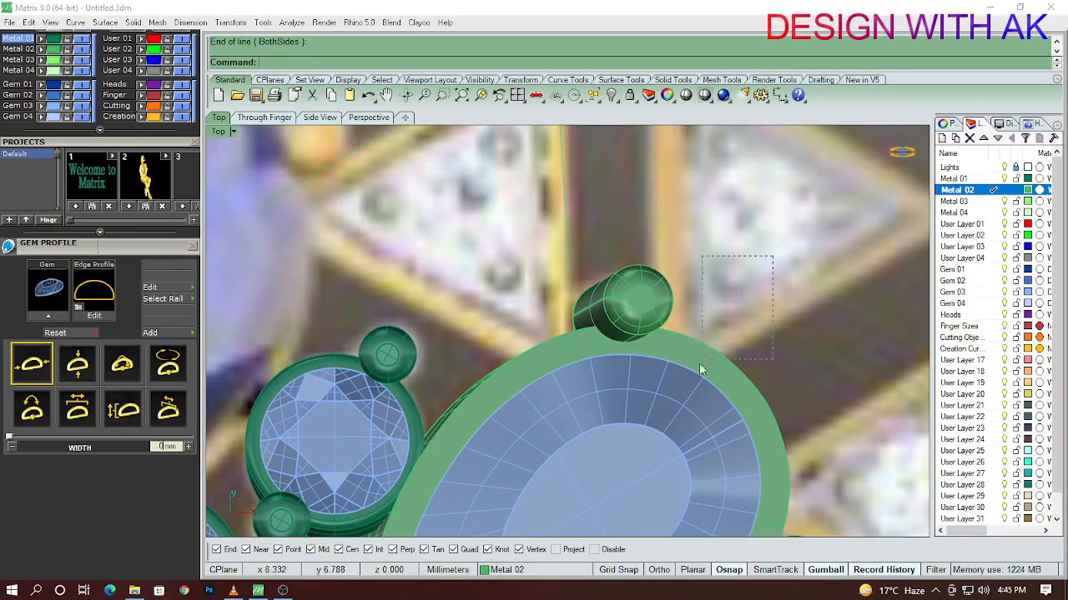
# Hide the pear gem group that covers the lower corner of the traced triangle
pyautogui.moveTo(644, 423); pyautogui.dragTo(644, 421)
pyautogui.scroll(-3, 644, 400)
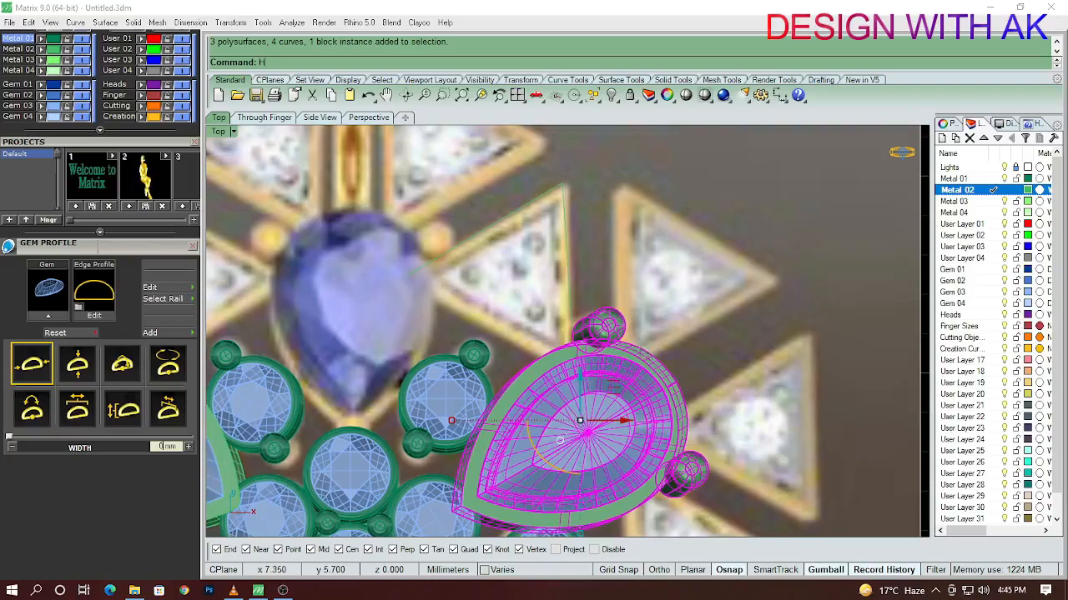
pyautogui.hotkey('ctrl', 'h')
# Try to close the triangle with a line about 4.8 mm long from the first line's inner end to the outer edge line's lower end
pyautogui.scroll(4, 522, 314)
pyautogui.moveTo(510, 325); pyautogui.dragTo(473, 313, button='right')
pyautogui.rightClick(473, 313)
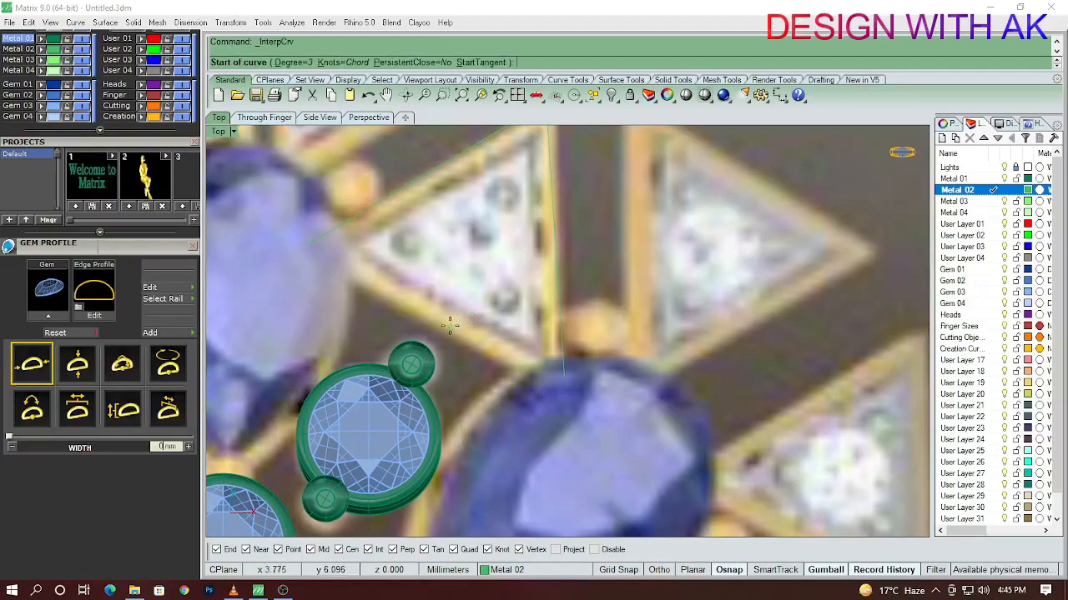
pyautogui.write('l')
pyautogui.press('Return')
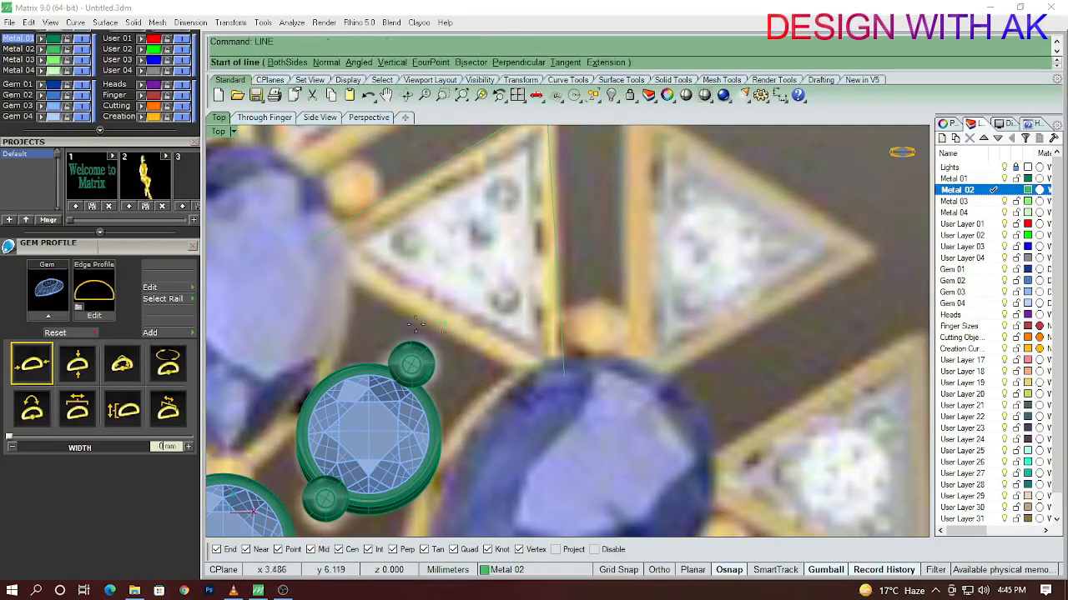
pyautogui.click(310, 244)
pyautogui.scroll(2, 569, 408)
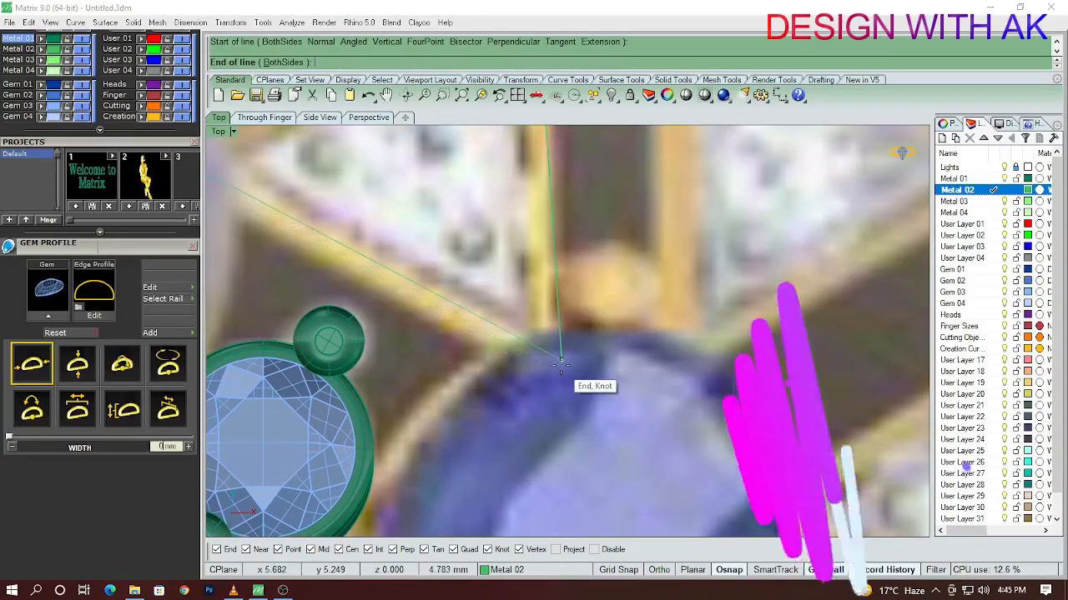
pyautogui.click(561, 360)
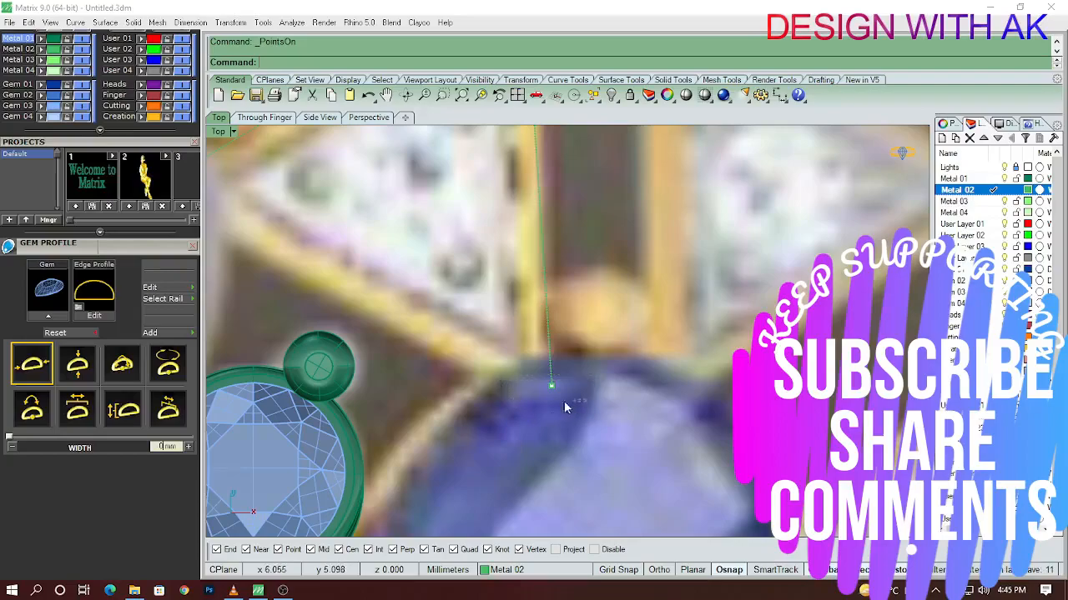
# Move the lower control point of the outer edge line slightly downward to lengthen that side of the triangle
pyautogui.moveTo(572, 377)
pyautogui.mouseDown()
pyautogui.moveTo(582, 368)
pyautogui.moveTo(574, 387)
pyautogui.mouseUp()
pyautogui.scroll(-5, 522, 384)
pyautogui.scroll(6, 250, 267)
pyautogui.click(459, 248)
pyautogui.moveTo(452, 314); pyautogui.dragTo(386, 297, button='right')
# Close the triangle with a line from the upper edge line's inner end to the outer edge line's lengthened lower end
pyautogui.scroll(-6, 448, 315)
pyautogui.rightClick(384, 296)
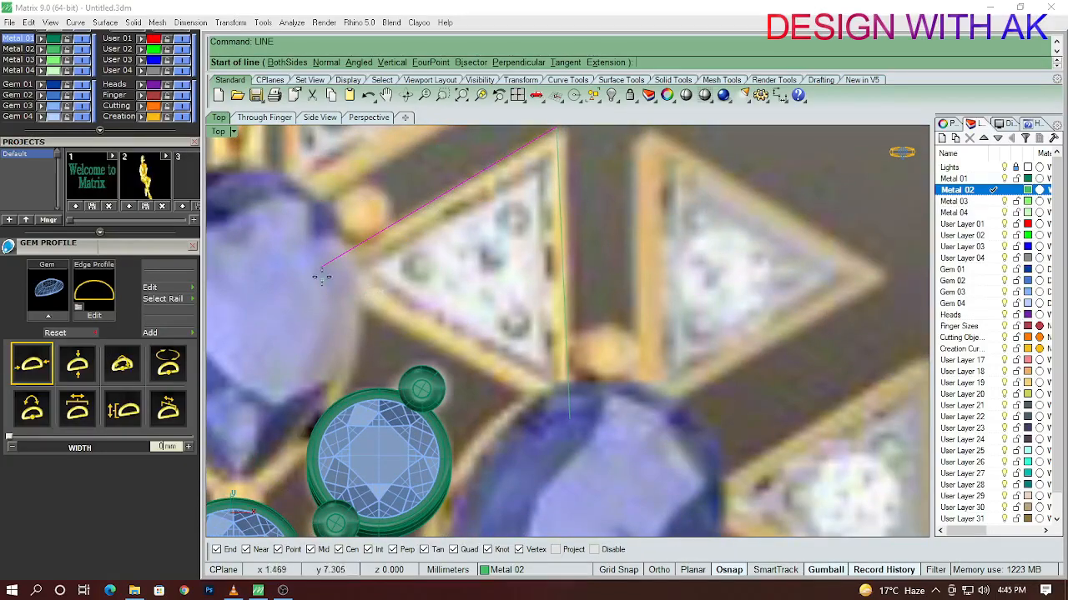
pyautogui.click(321, 269)
pyautogui.click(568, 421)
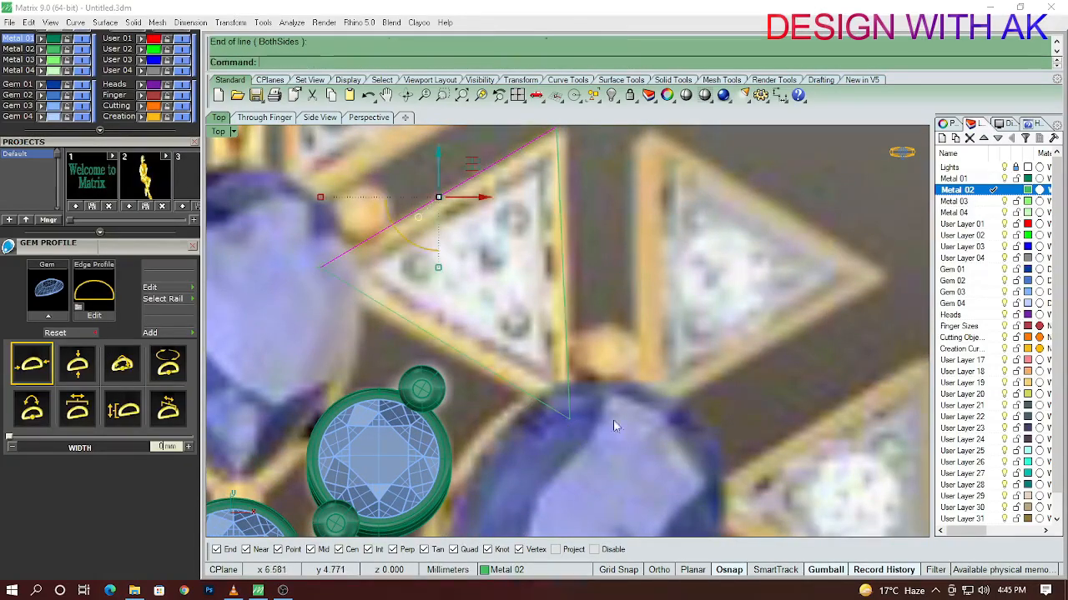
# Join the three traced triangle lines into one closed curve
pyautogui.moveTo(625, 428); pyautogui.dragTo(332, 262)
pyautogui.moveTo(481, 311); pyautogui.dragTo(466, 325, button='right')
pyautogui.moveTo(645, 377); pyautogui.dragTo(521, 297)
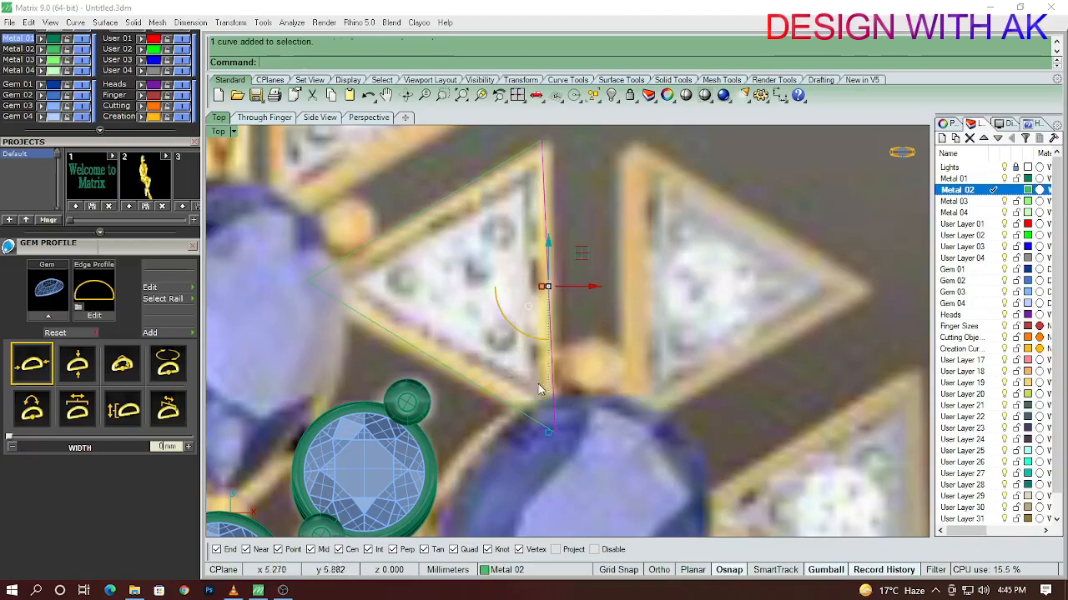
pyautogui.scroll(6, 560, 438)
pyautogui.scroll(-5, 538, 317)
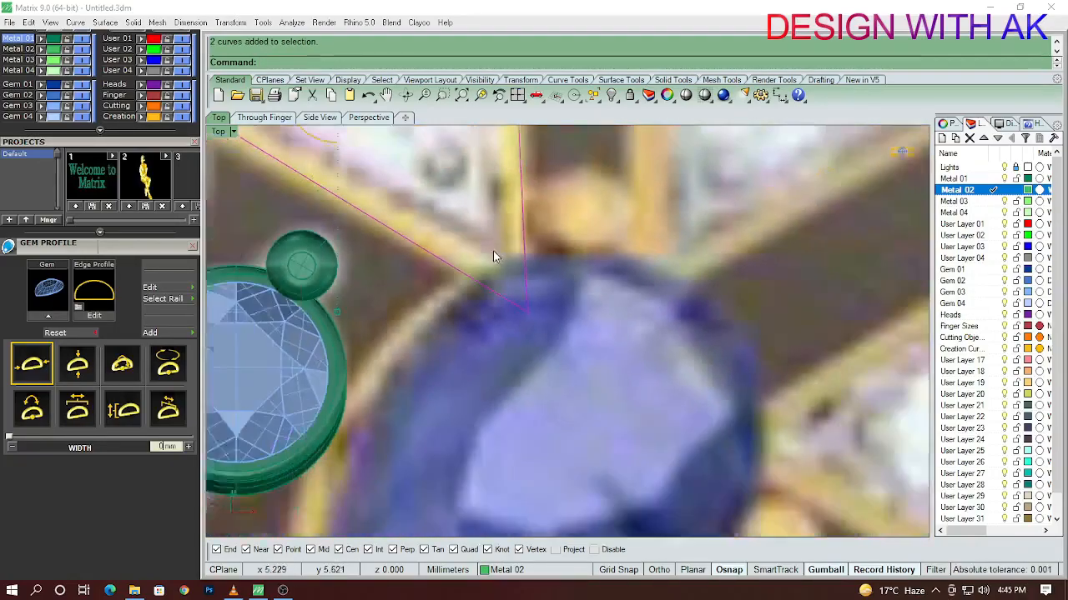
pyautogui.moveTo(294, 162); pyautogui.dragTo(294, 163)
pyautogui.scroll(-4, 467, 309)
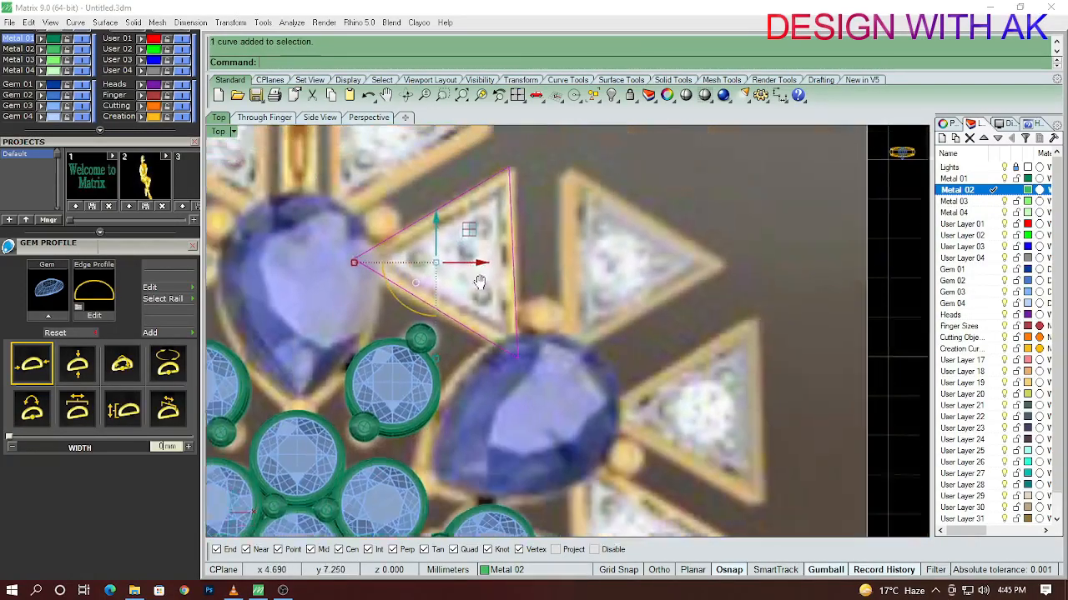
pyautogui.press('Return')
pyautogui.scroll(4, 490, 304)
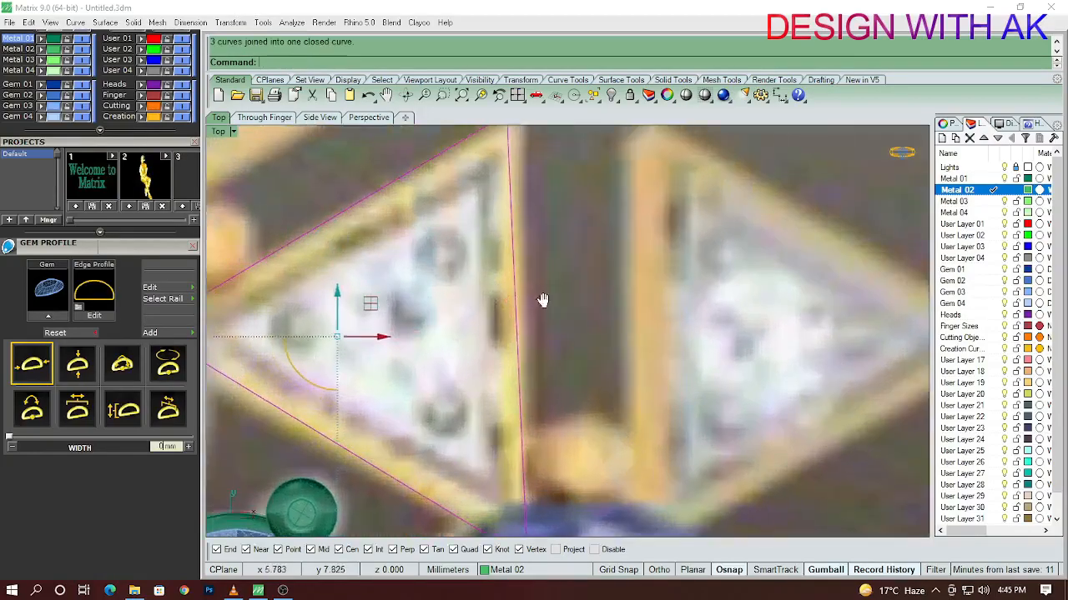
pyautogui.moveTo(544, 292); pyautogui.dragTo(531, 316, button='right')
pyautogui.scroll(6, 353, 249)
pyautogui.moveTo(353, 249); pyautogui.dragTo(437, 295, button='right')
pyautogui.write('fl')
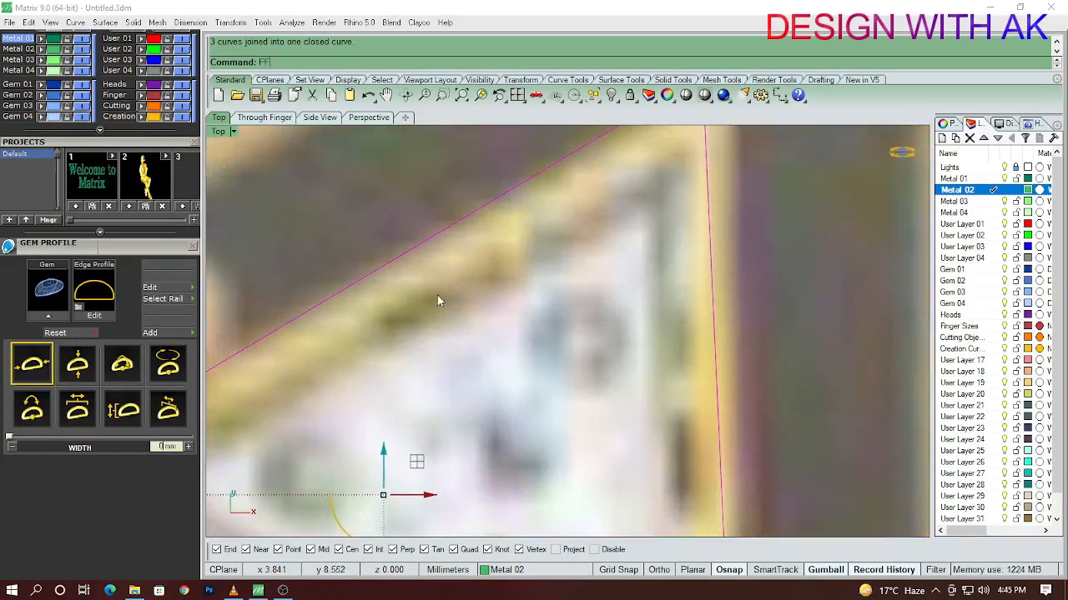
pyautogui.press('Return')
pyautogui.press('Escape')
# Measure the width of the gold rim along the triangular setting's upper edge in the reference image
pyautogui.moveTo(459, 332); pyautogui.dragTo(336, 233)
pyautogui.write('dim')
pyautogui.press('Return')
pyautogui.click(362, 285)
pyautogui.click(391, 326)
pyautogui.scroll(-8, 391, 326)
pyautogui.press('Escape')
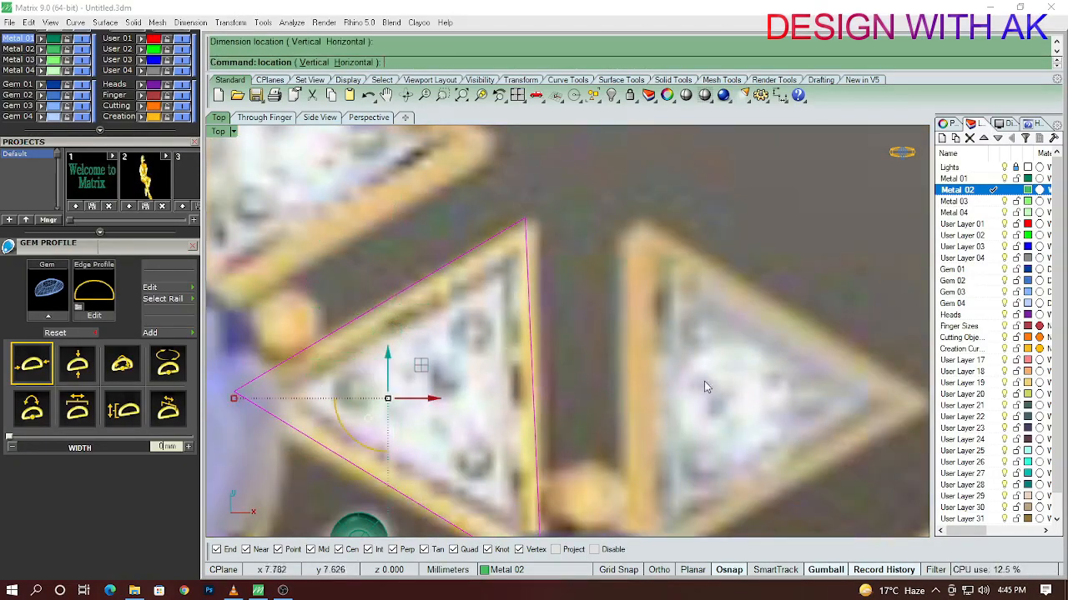
# Offset the closed triangle curve 0.4 mm inward with sharp corners
pyautogui.moveTo(499, 332); pyautogui.dragTo(542, 323, button='right')
pyautogui.write('offset')
pyautogui.press('Return')
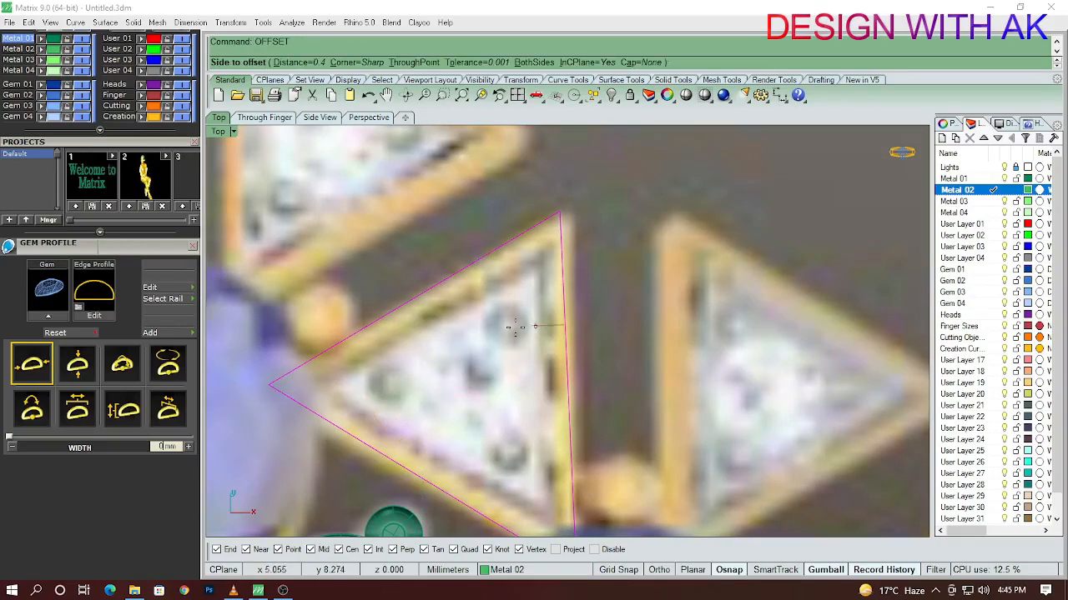
pyautogui.click(471, 334)
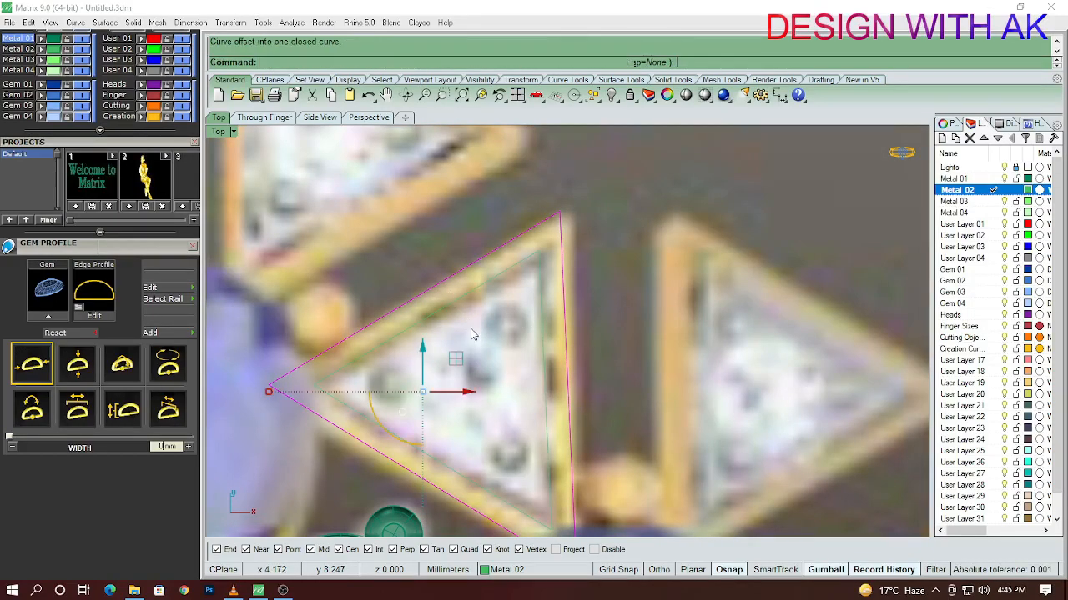
pyautogui.click(617, 292)
# Extrude the outer triangle curve about 1.24 mm downward to one side only, using the front view to set the depth
pyautogui.scroll(3, 569, 309)
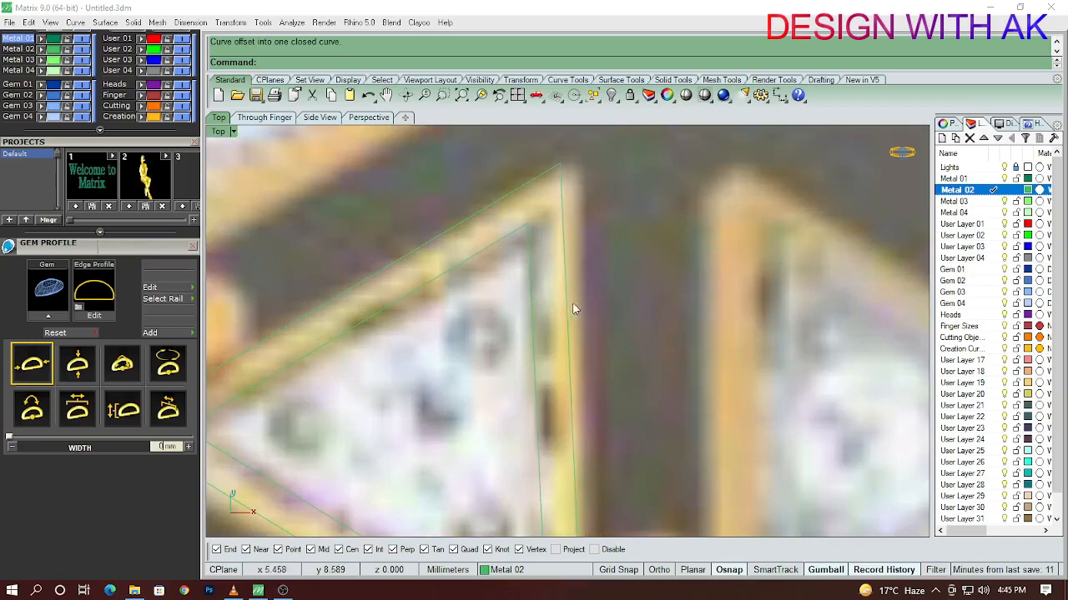
pyautogui.moveTo(671, 330); pyautogui.dragTo(593, 276)
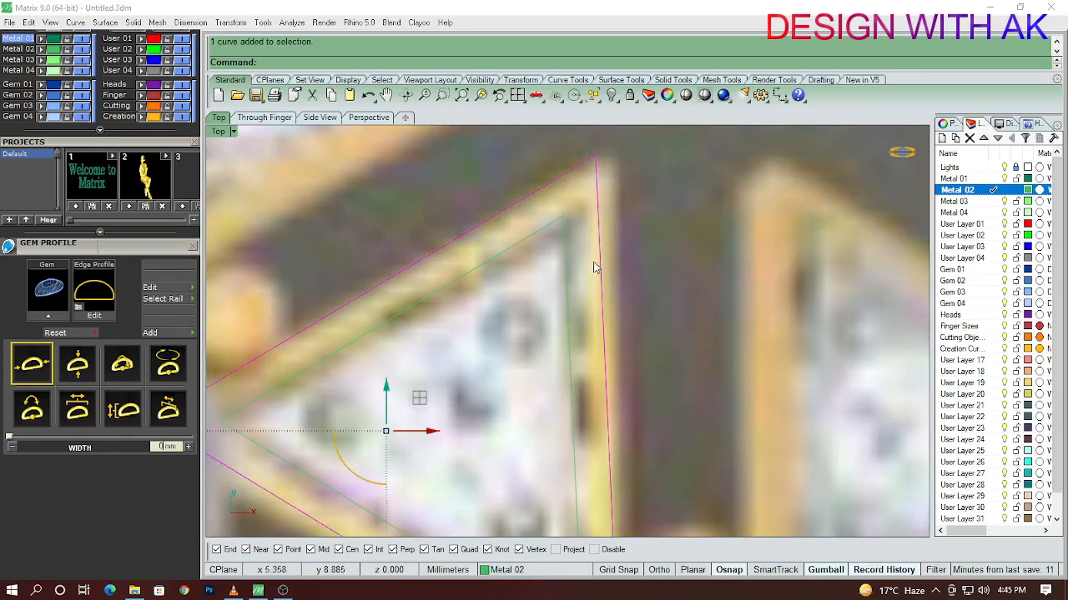
pyautogui.scroll(-3, 603, 298)
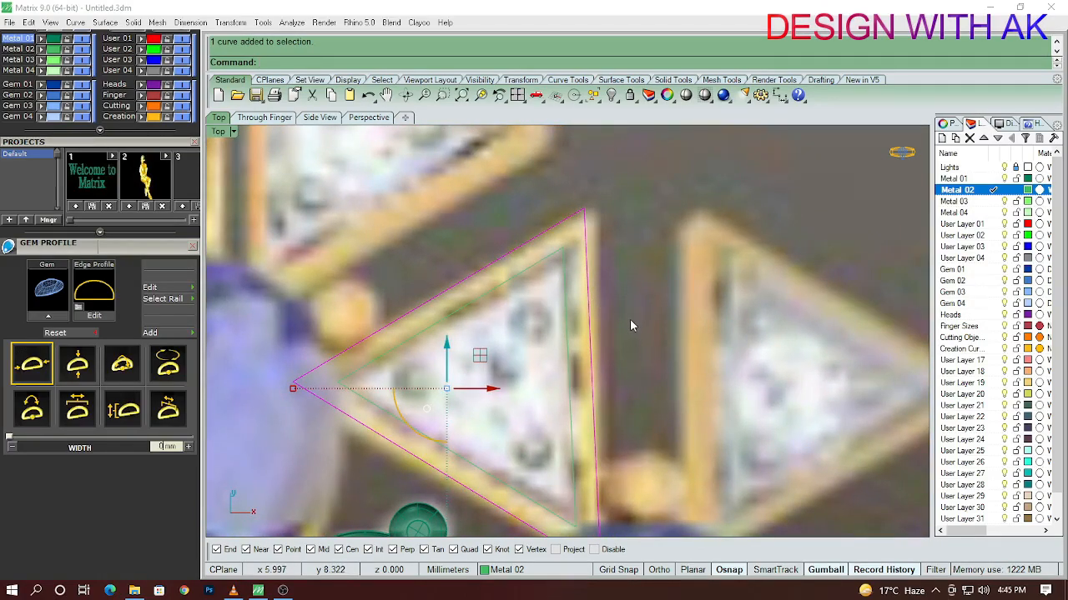
pyautogui.moveTo(621, 330); pyautogui.dragTo(638, 323, button='right')
pyautogui.scroll(2, 617, 339)
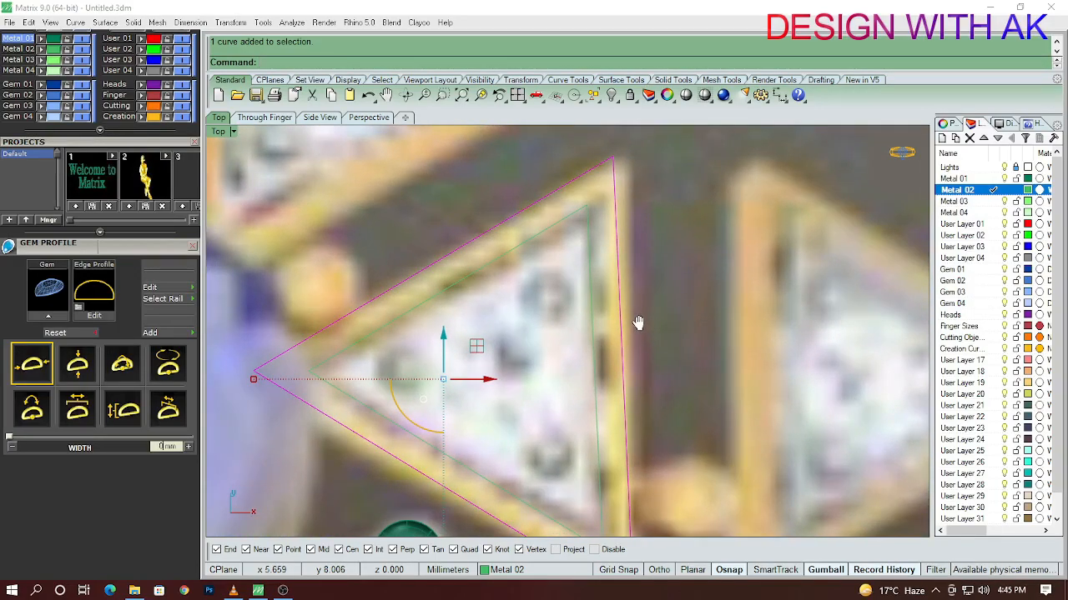
pyautogui.moveTo(609, 297); pyautogui.dragTo(610, 303)
pyautogui.scroll(-4, 617, 309)
pyautogui.moveTo(627, 317)
pyautogui.mouseDown(button='right')
pyautogui.moveTo(639, 328)
pyautogui.moveTo(620, 328)
pyautogui.mouseUp(button='right')
pyautogui.press('Return')
pyautogui.press('f')
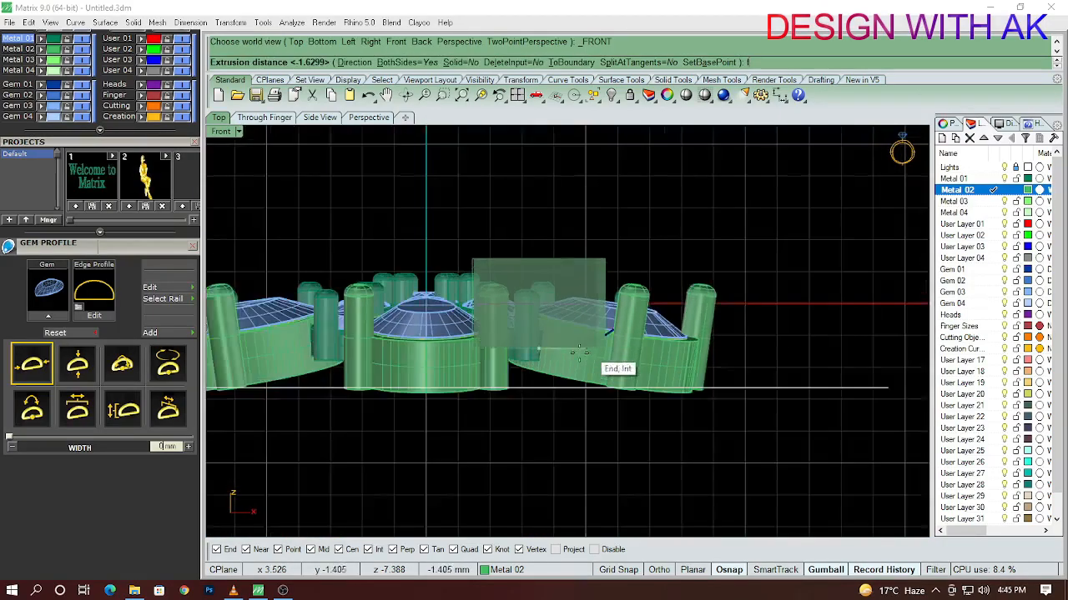
pyautogui.scroll(2, 576, 358)
pyautogui.press('b')
pyautogui.press('Return')
pyautogui.moveTo(559, 370); pyautogui.dragTo(520, 388, button='right')
pyautogui.scroll(2, 523, 388)
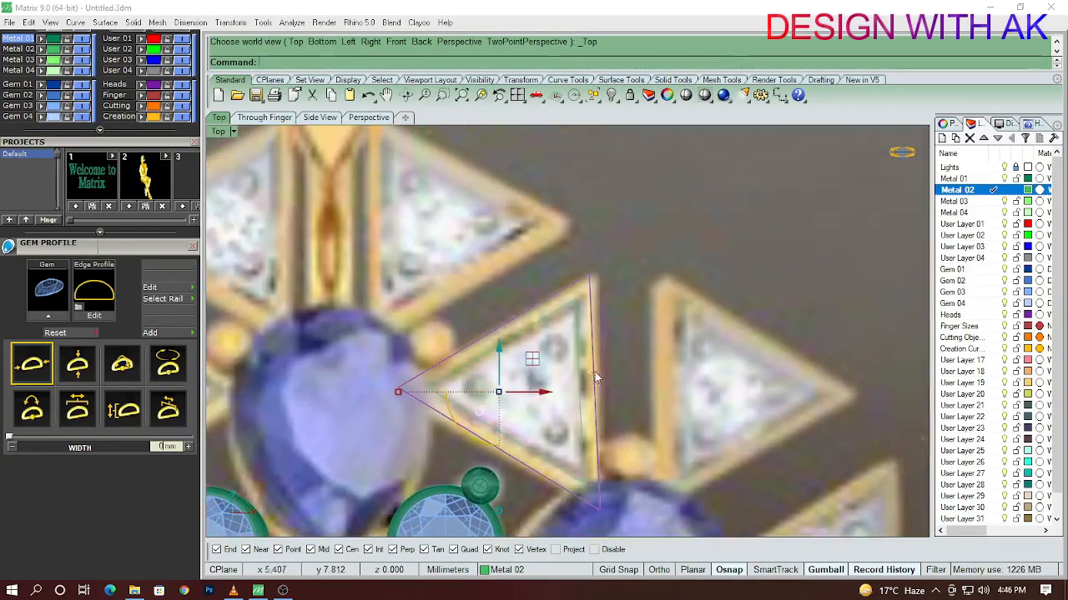
# Cap the open triangular extrusion into a closed solid
pyautogui.scroll(3, 534, 375)
pyautogui.click(587, 343)
pyautogui.scroll(3, 592, 348)
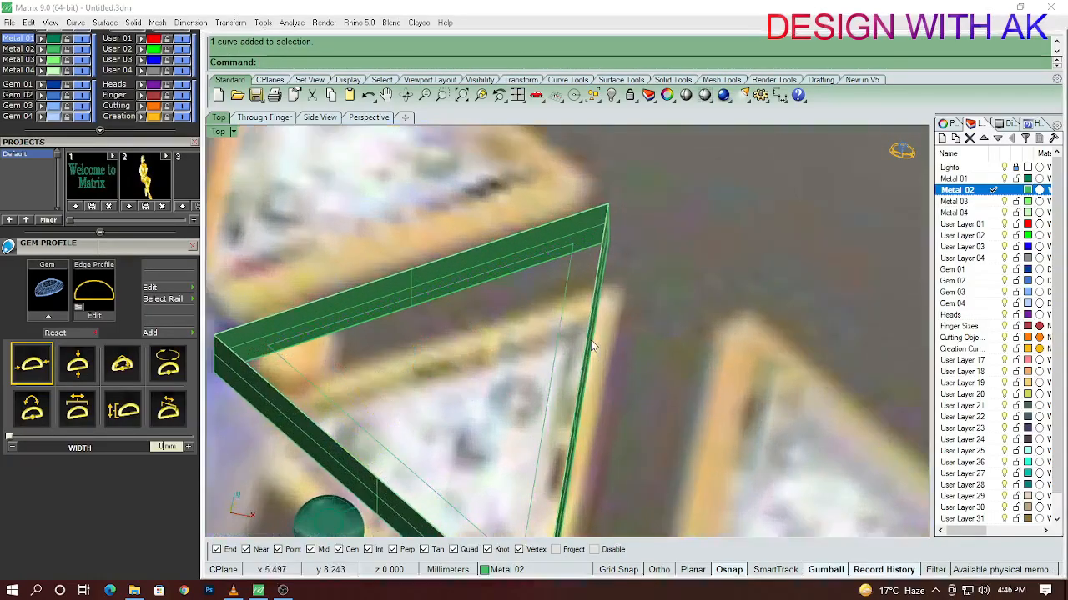
pyautogui.moveTo(629, 352)
pyautogui.keyDown('ctrl'); pyautogui.keyDown('shift'); pyautogui.mouseDown(button='right')
pyautogui.moveTo(601, 293)
pyautogui.moveTo(639, 345)
pyautogui.mouseUp(button='right'); pyautogui.keyUp('shift'); pyautogui.keyUp('ctrl')
pyautogui.click(602, 292)
pyautogui.rightClick(610, 305)
# Extrude the inner offset triangle curve about 0.26 mm to both sides of the solid's top face
pyautogui.hotkey('ctrl', 'F1')
pyautogui.click(617, 348)
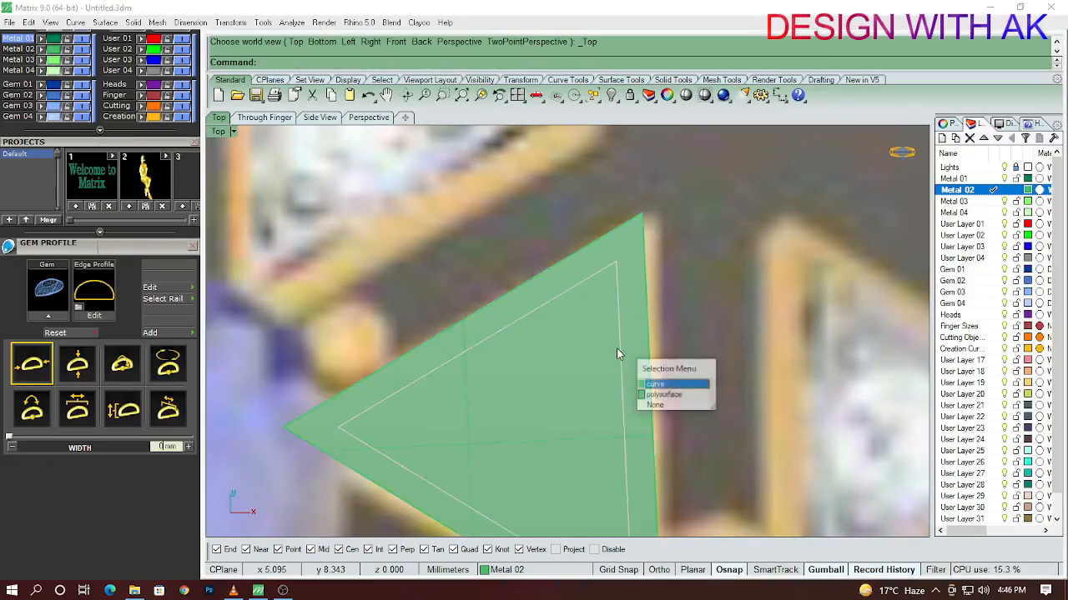
pyautogui.click(672, 381)
pyautogui.scroll(-1, 613, 355)
pyautogui.scroll(-2, 602, 376)
pyautogui.hotkey('ctrl', 'F2')
pyautogui.scroll(3, 594, 367)
pyautogui.moveTo(595, 367); pyautogui.dragTo(569, 372, button='right')
pyautogui.hotkey('ctrl', 'F3')
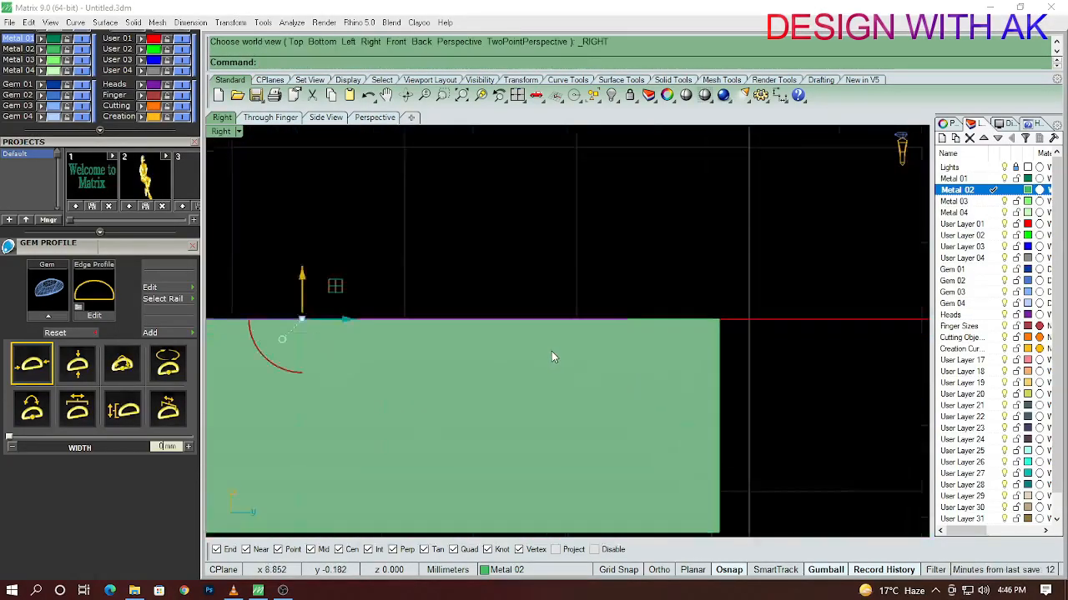
pyautogui.write('EC')
pyautogui.press('Return')
pyautogui.scroll(3, 460, 355)
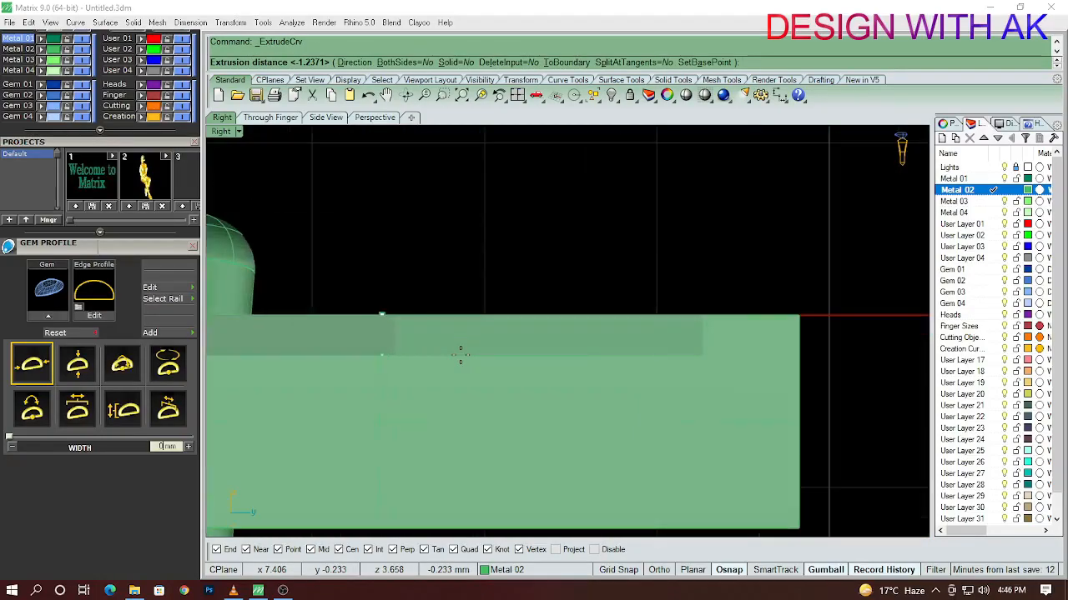
pyautogui.press('Return')
pyautogui.click(463, 362)
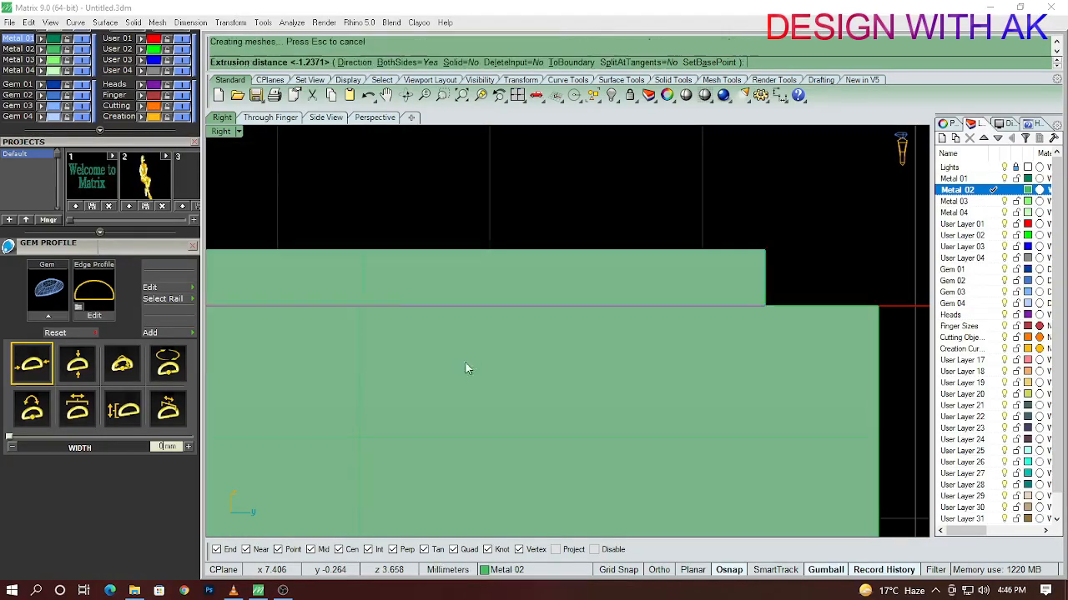
pyautogui.hotkey('ctrl', 'F1')
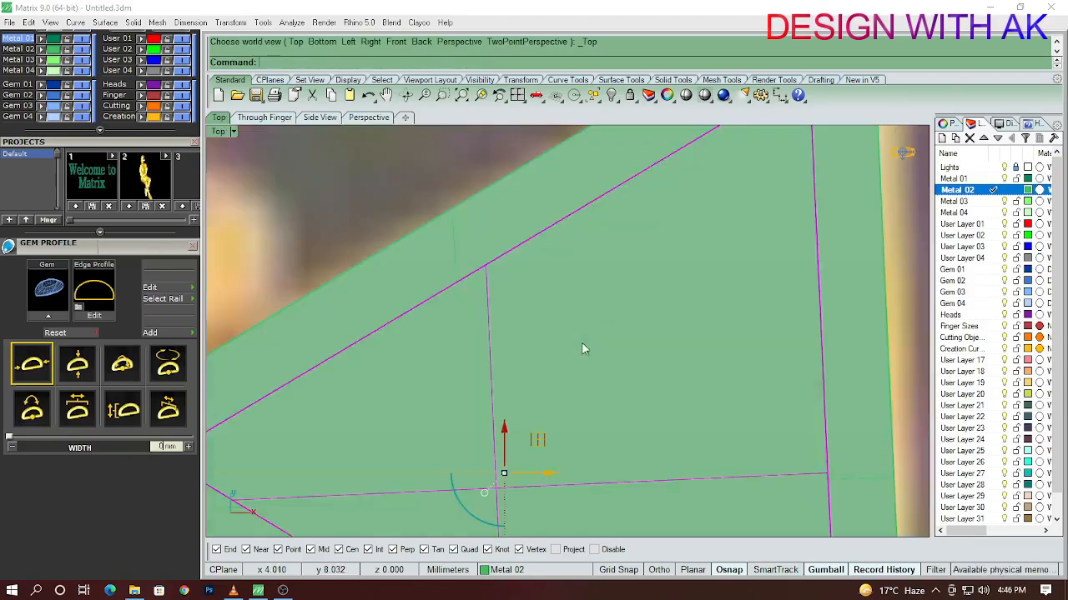
# Subtract the inner triangular extrusion from the outer triangular solid to recess its top
pyautogui.click(618, 345)
pyautogui.write('BD')
pyautogui.press('Return')
pyautogui.click(560, 357)
pyautogui.press('Return')
pyautogui.keyDown('ctrl'); pyautogui.keyDown('shift'); pyautogui.moveTo(556, 353); pyautogui.dragTo(477, 283, button='right'); pyautogui.keyUp('shift'); pyautogui.keyUp('ctrl')
# Try to fillet the three rim edges of the triangular recess with a 0.3 mm radius
pyautogui.write('FE')
pyautogui.press('Return')
pyautogui.click(479, 276)
pyautogui.click(593, 334)
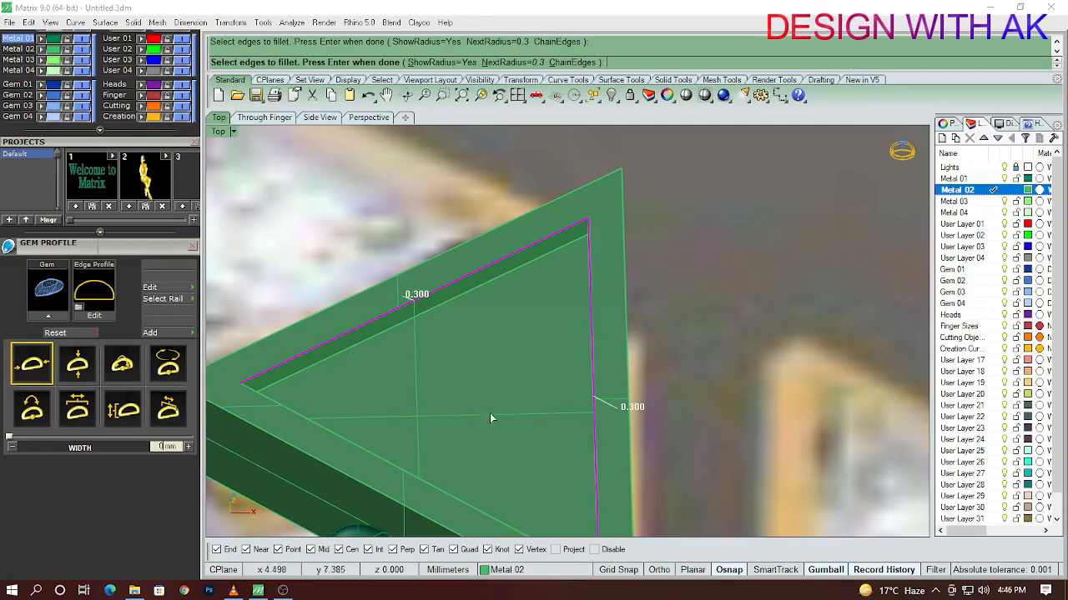
pyautogui.click(406, 474)
pyautogui.scroll(-6, 444, 424)
pyautogui.keyDown('ctrl'); pyautogui.keyDown('shift'); pyautogui.moveTo(446, 424); pyautogui.dragTo(496, 431, button='right'); pyautogui.keyUp('shift'); pyautogui.keyUp('ctrl')
pyautogui.press('Return')
pyautogui.press('Return')
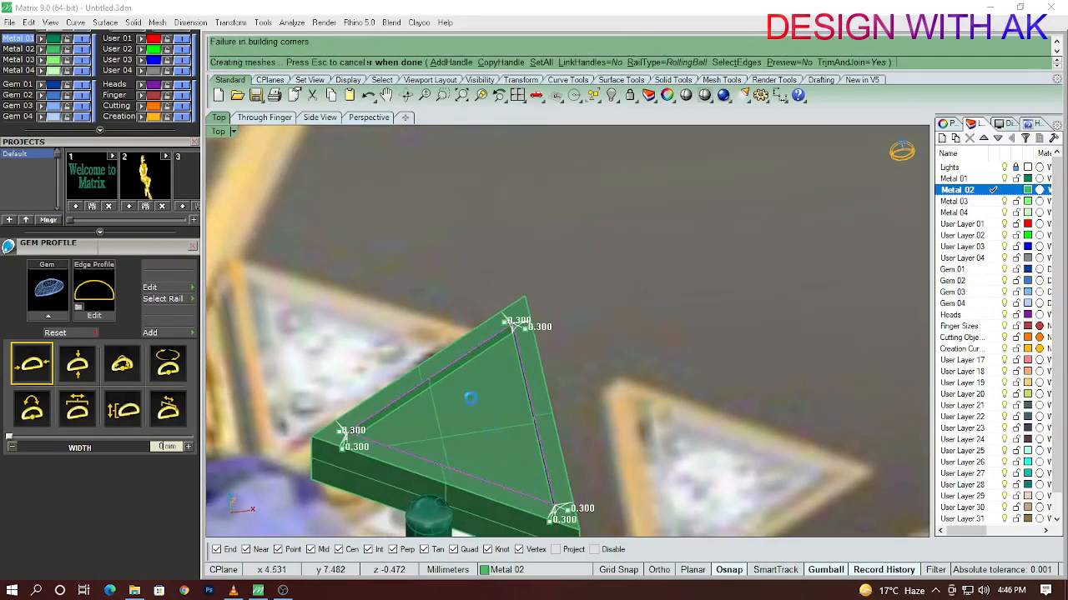
pyautogui.hotkey('ctrl', 'z')
# Fillet the three rim edges of the triangular recess with a 0.10 mm radius for all handles
pyautogui.press('Return')
pyautogui.click(493, 335)
pyautogui.click(674, 364)
pyautogui.scroll(-5, 674, 362)
pyautogui.click(562, 437)
pyautogui.keyDown('ctrl'); pyautogui.keyDown('shift'); pyautogui.moveTo(562, 437); pyautogui.dragTo(594, 430, button='right'); pyautogui.keyUp('shift'); pyautogui.keyUp('ctrl')
pyautogui.press('Return')
pyautogui.press('Return')
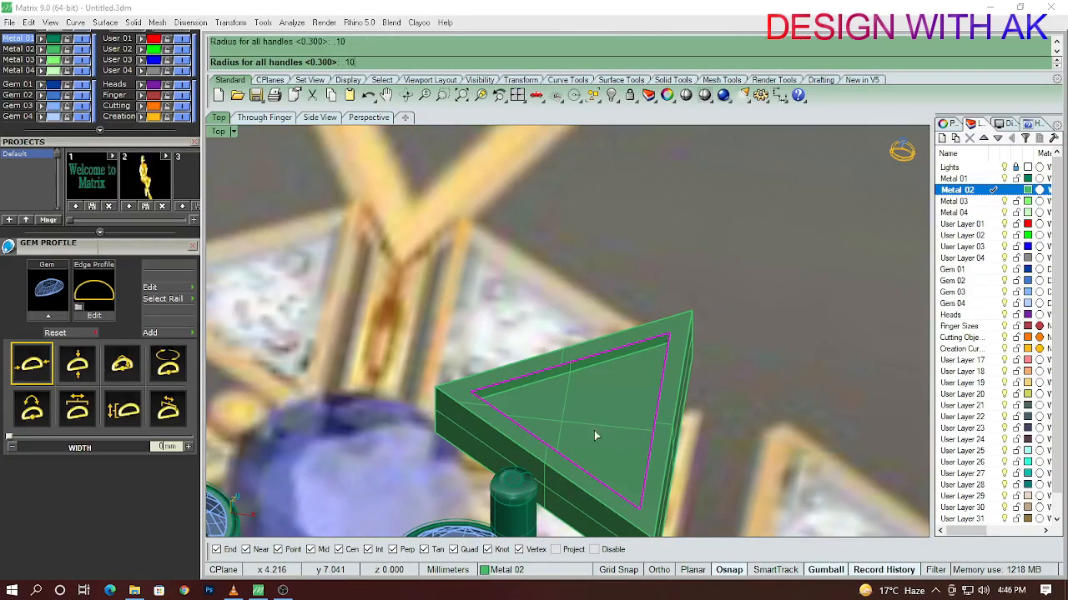
# Fillet the three outer top edges of the triangular setting
pyautogui.scroll(4, 575, 395)
pyautogui.press('Return')
pyautogui.click(622, 297)
pyautogui.click(401, 452)
pyautogui.scroll(-4, 641, 377)
pyautogui.click(660, 372)
pyautogui.keyDown('ctrl'); pyautogui.keyDown('shift'); pyautogui.moveTo(659, 377); pyautogui.dragTo(676, 417, button='right'); pyautogui.keyUp('shift'); pyautogui.keyUp('ctrl')
pyautogui.press('Return')
pyautogui.press('Return')
# Inspect the filleted edges of the triangular setting in close-up and from the top view
pyautogui.scroll(6, 653, 378)
pyautogui.keyDown('ctrl'); pyautogui.keyDown('shift'); pyautogui.moveTo(653, 382); pyautogui.dragTo(682, 413, button='right'); pyautogui.keyUp('shift'); pyautogui.keyUp('ctrl')
pyautogui.press('F1')
pyautogui.scroll(-3, 596, 472)
pyautogui.scroll(-5, 573, 383)
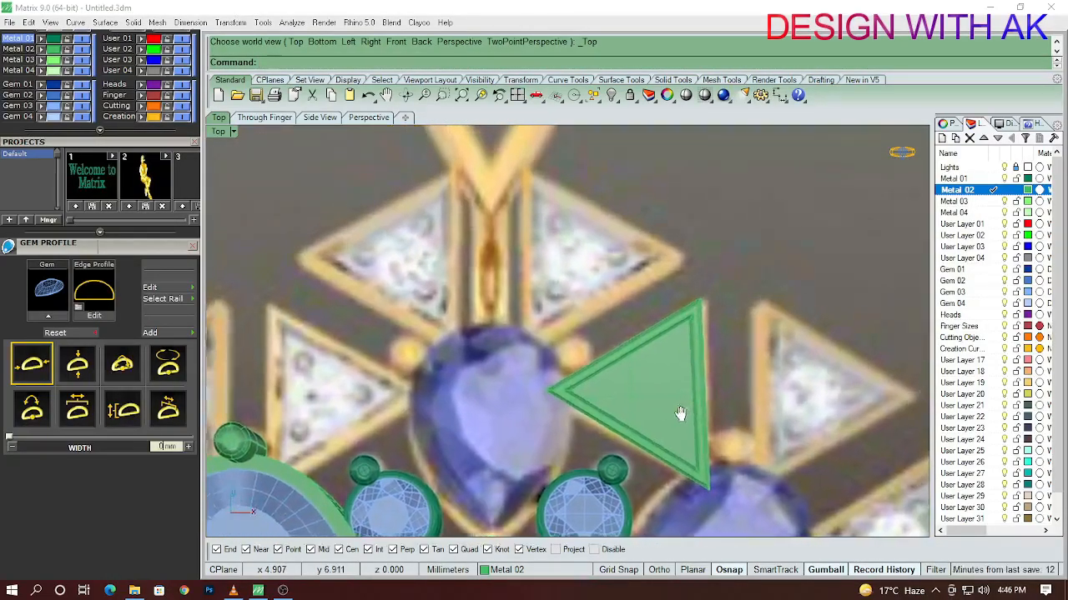
pyautogui.scroll(5, 668, 418)
pyautogui.click(612, 392)
pyautogui.scroll(-4, 555, 399)
pyautogui.scroll(6, 579, 393)
pyautogui.press('Escape')
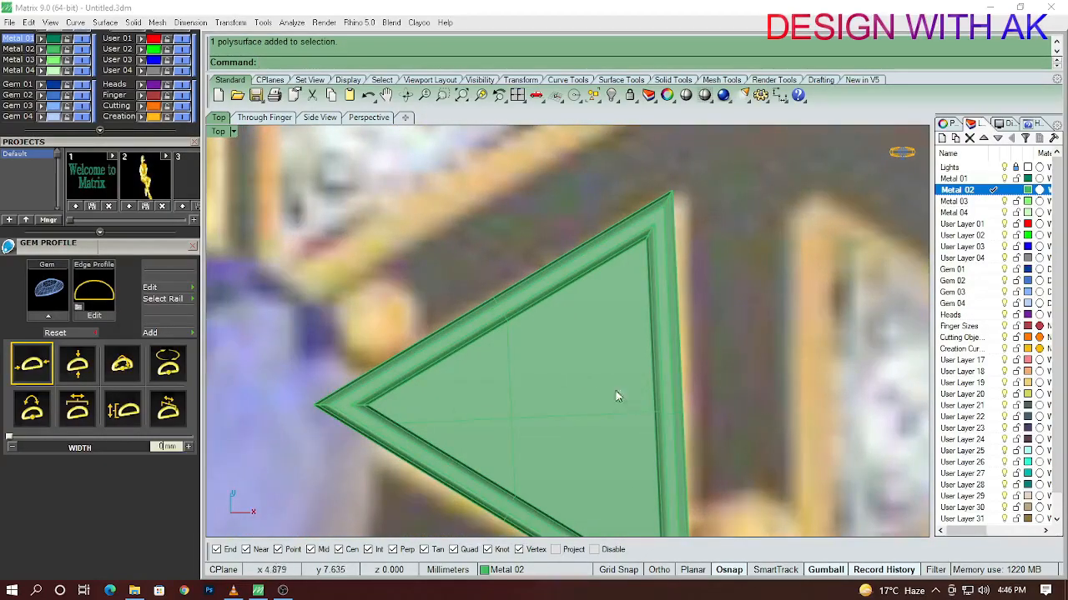
# Try to place a round gem at 0.9 scale on the triangle's recessed face with a 2.1 mm vertical offset
pyautogui.click(536, 381)
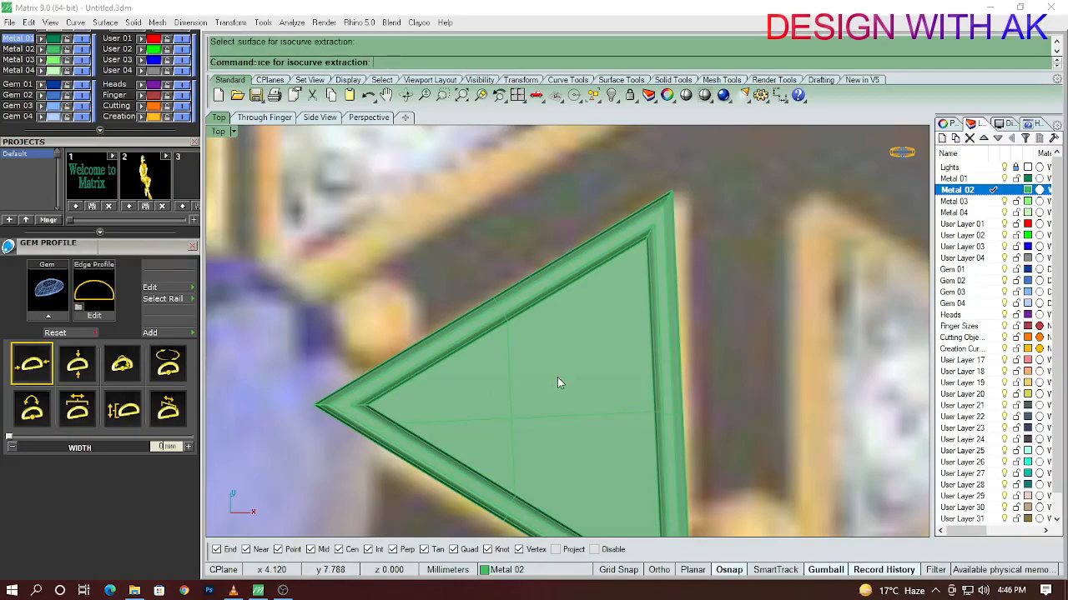
pyautogui.click(557, 377)
pyautogui.press('F6')
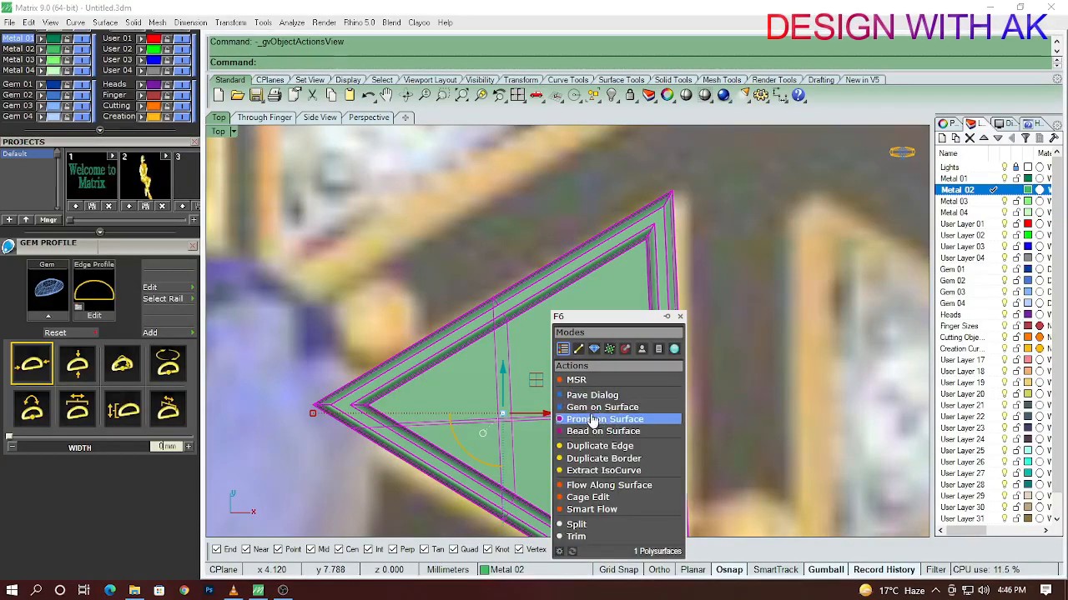
pyautogui.click(592, 408)
pyautogui.scroll(2, 559, 465)
pyautogui.scroll(3, 560, 386)
pyautogui.scroll(-2, 560, 386)
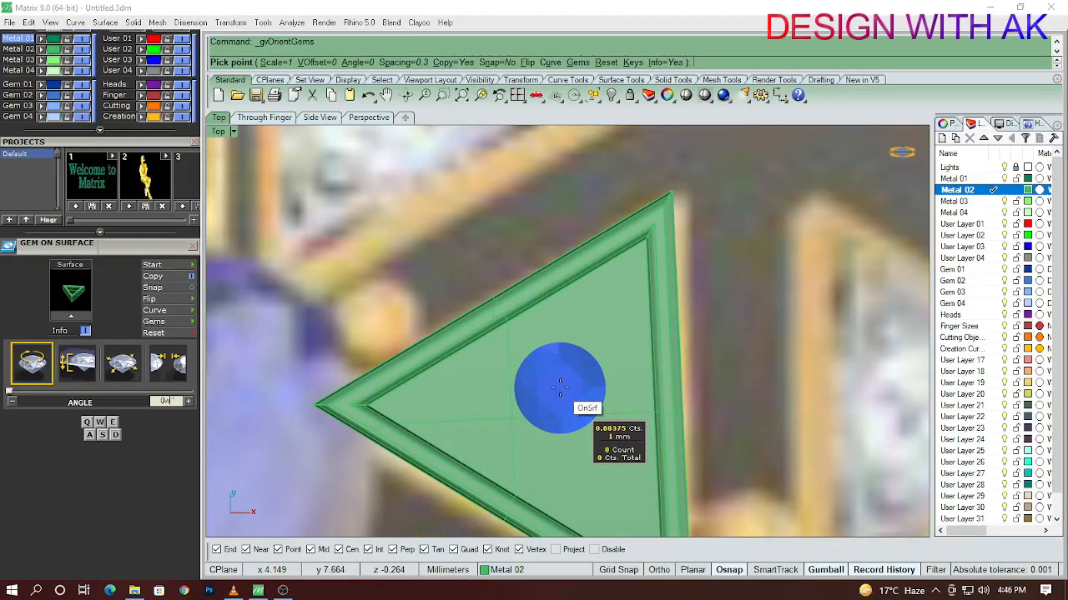
pyautogui.click(122, 370)
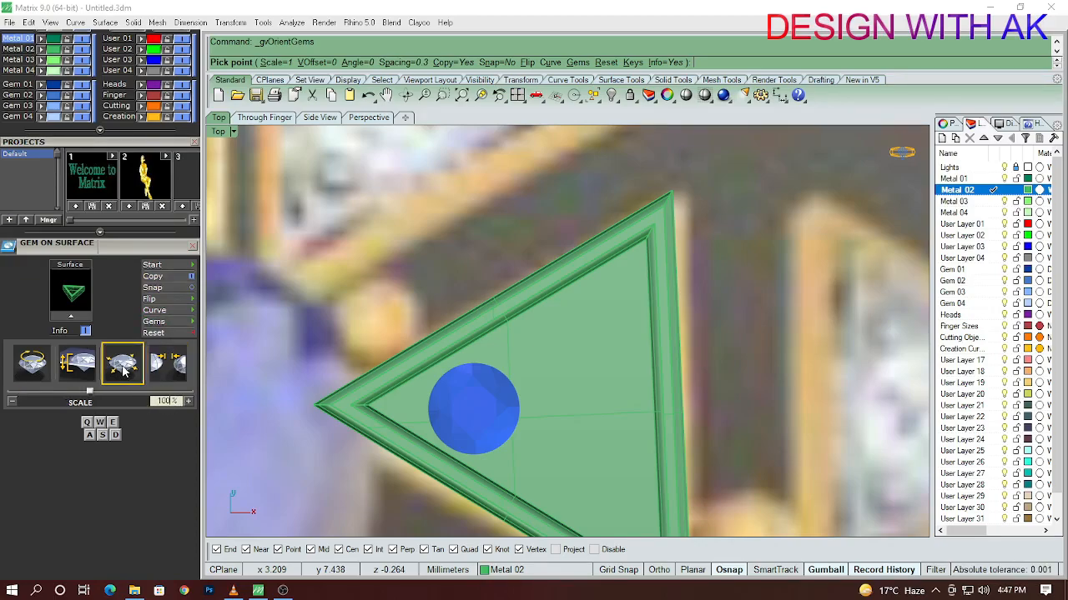
pyautogui.scroll(1, 517, 409)
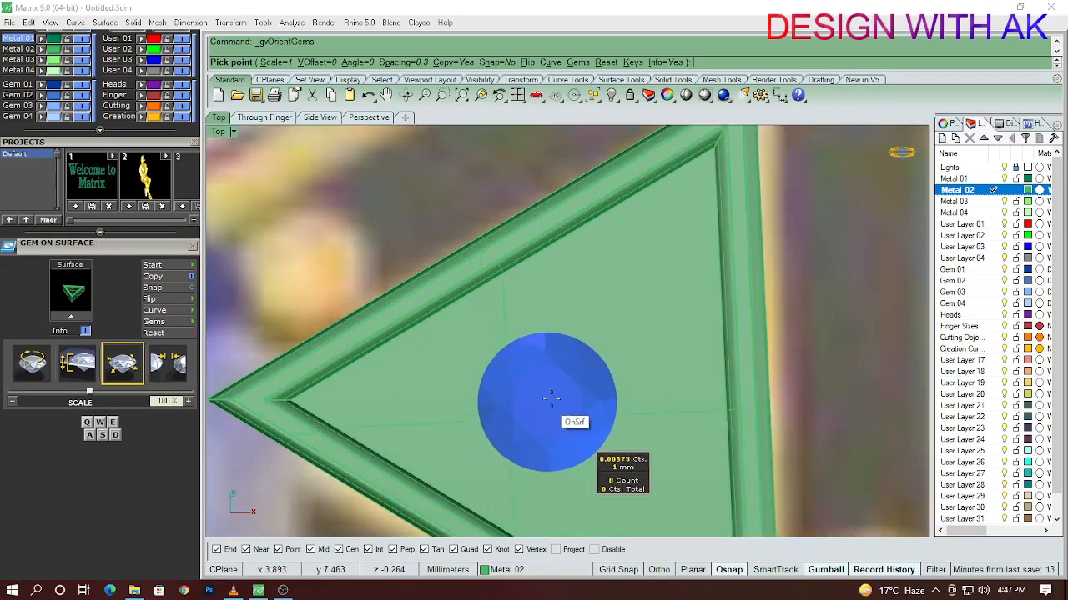
pyautogui.scroll(1, 553, 417)
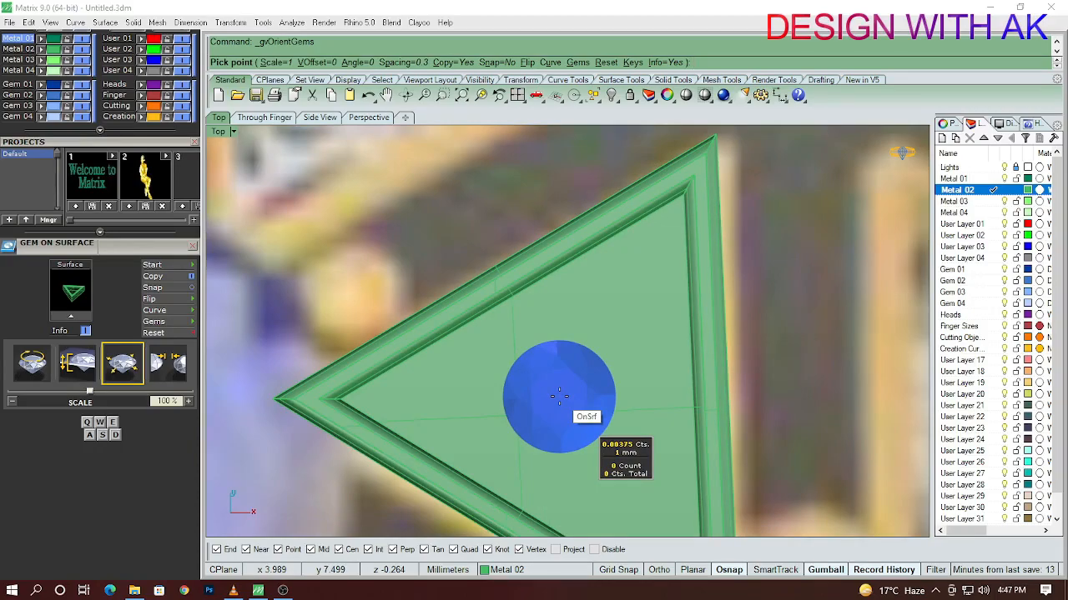
pyautogui.press('w')
pyautogui.press('w')
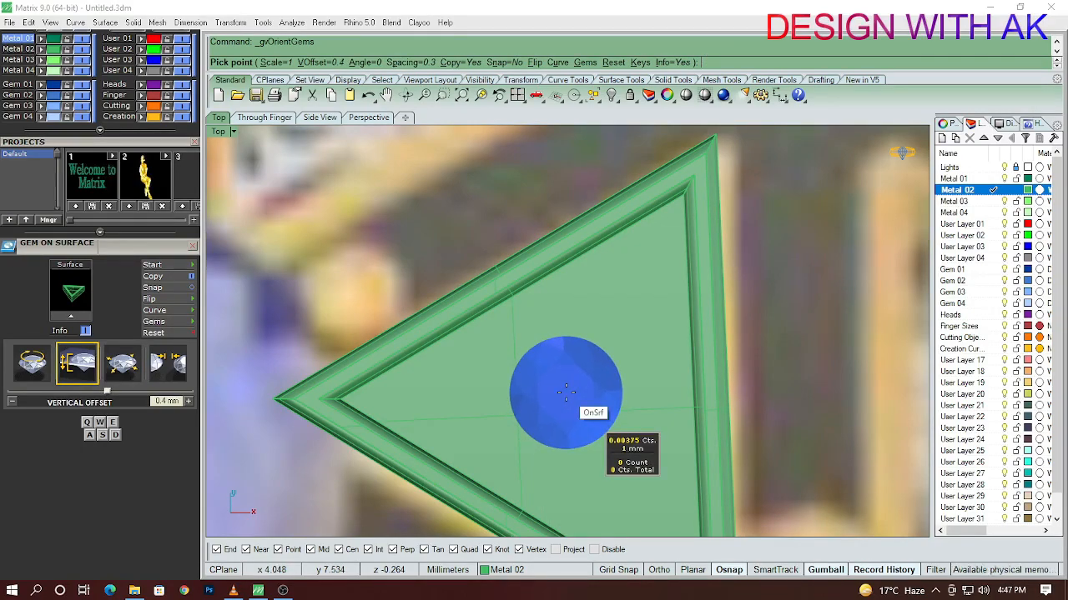
pyautogui.press('w')
pyautogui.press('a')
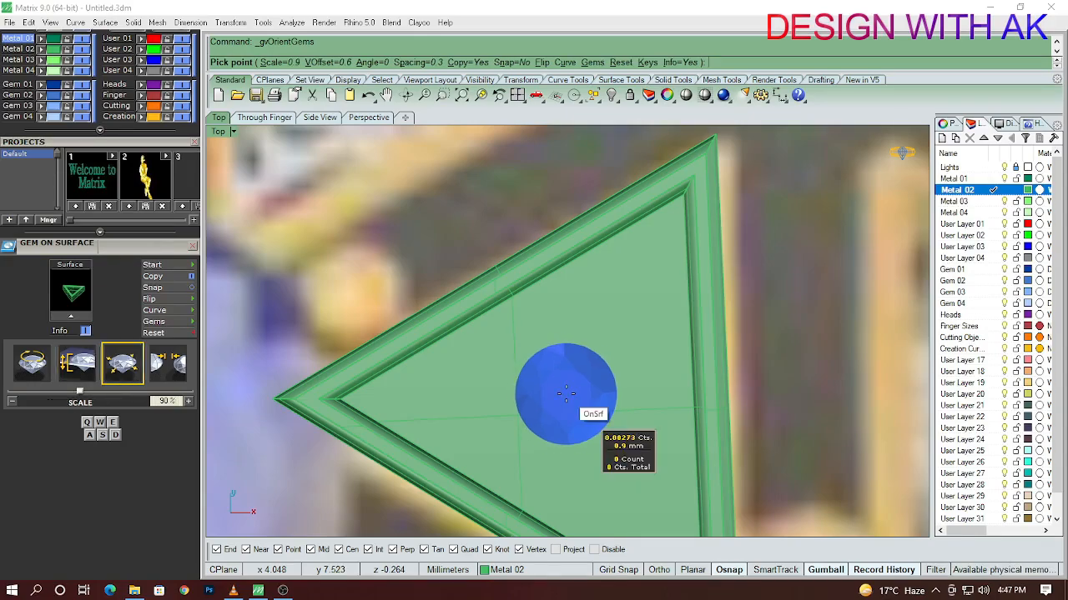
pyautogui.press('w')
pyautogui.press('w')
pyautogui.press('w')
pyautogui.press('w')
pyautogui.press('w')
pyautogui.press('w')
pyautogui.press('w')
pyautogui.press('w')
pyautogui.press('w')
pyautogui.press('w')
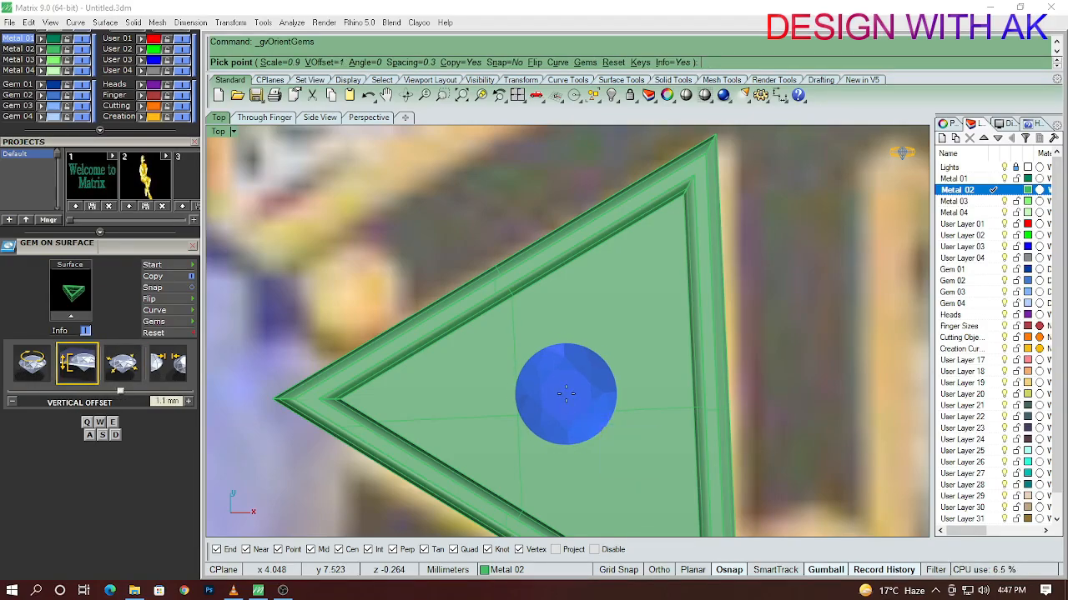
pyautogui.press('w')
pyautogui.press('w')
pyautogui.press('w')
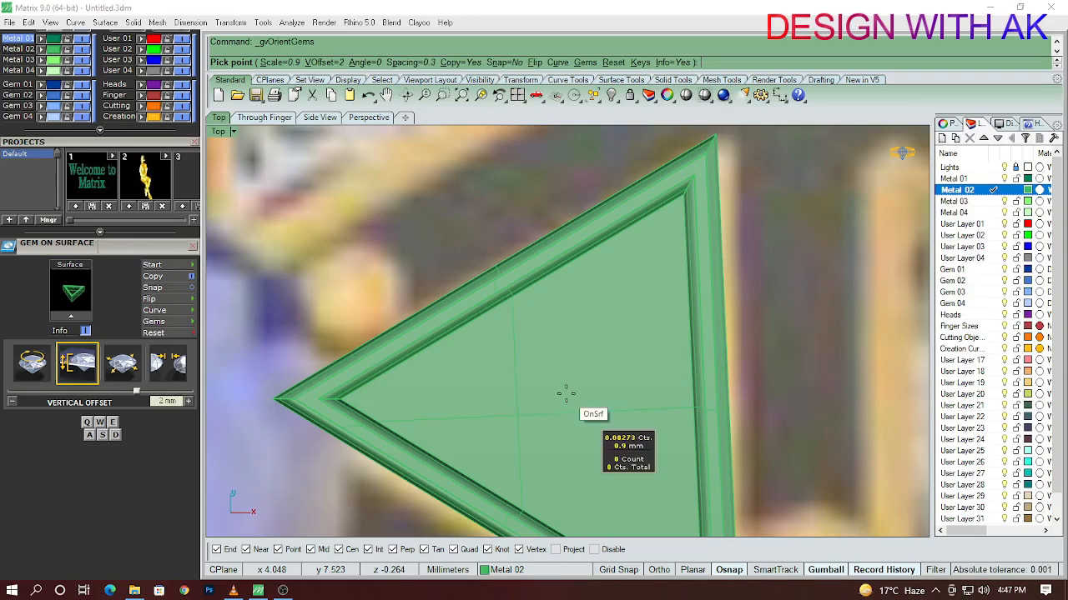
pyautogui.scroll(-4, 553, 388)
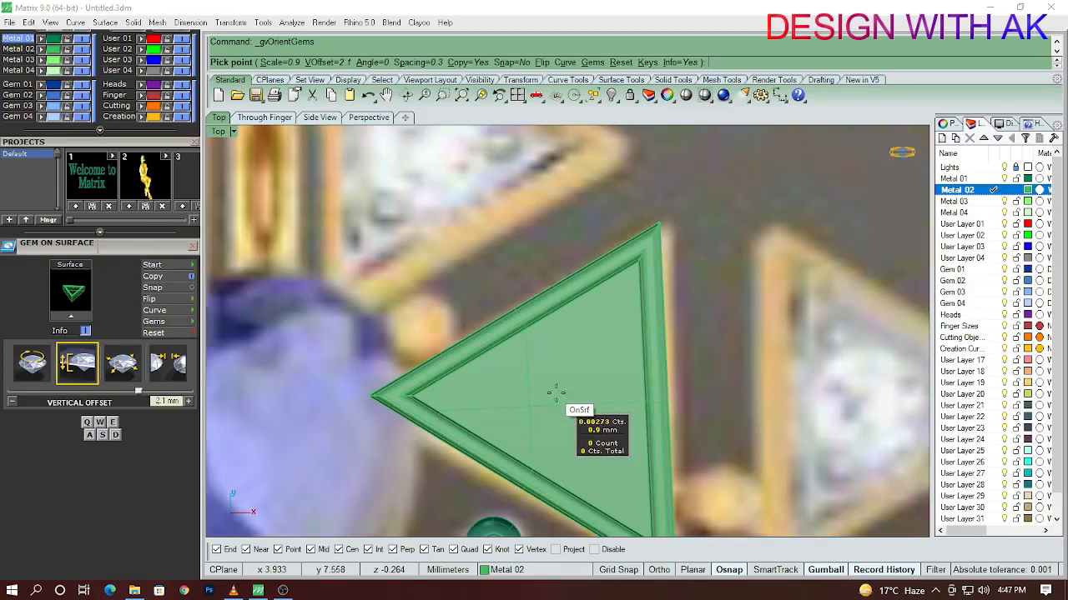
pyautogui.press('Escape')
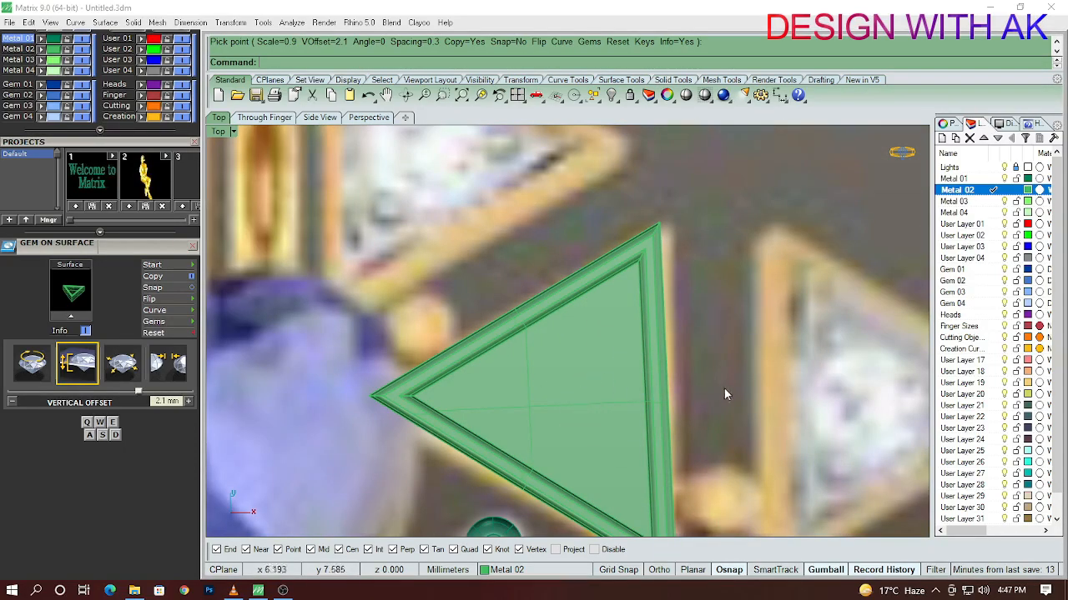
# Set the gem loader to the Diamond cut type with a round shape and choose the 2.1 size
pyautogui.click(537, 386)
pyautogui.scroll(4, 594, 400)
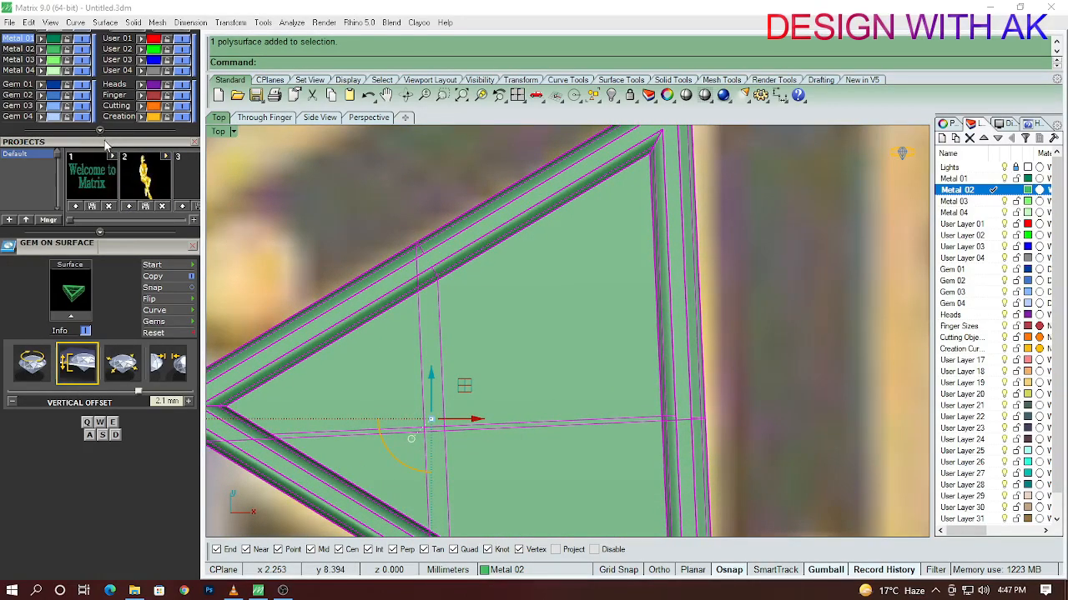
pyautogui.scroll(4, 92, 217)
pyautogui.scroll(3, 50, 113)
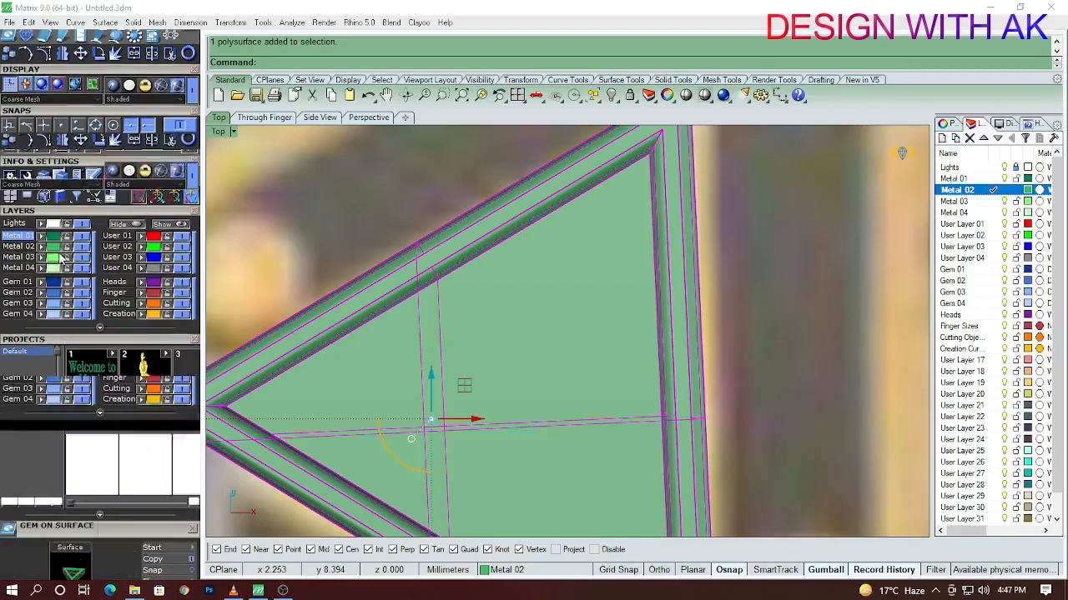
pyautogui.click(10, 90)
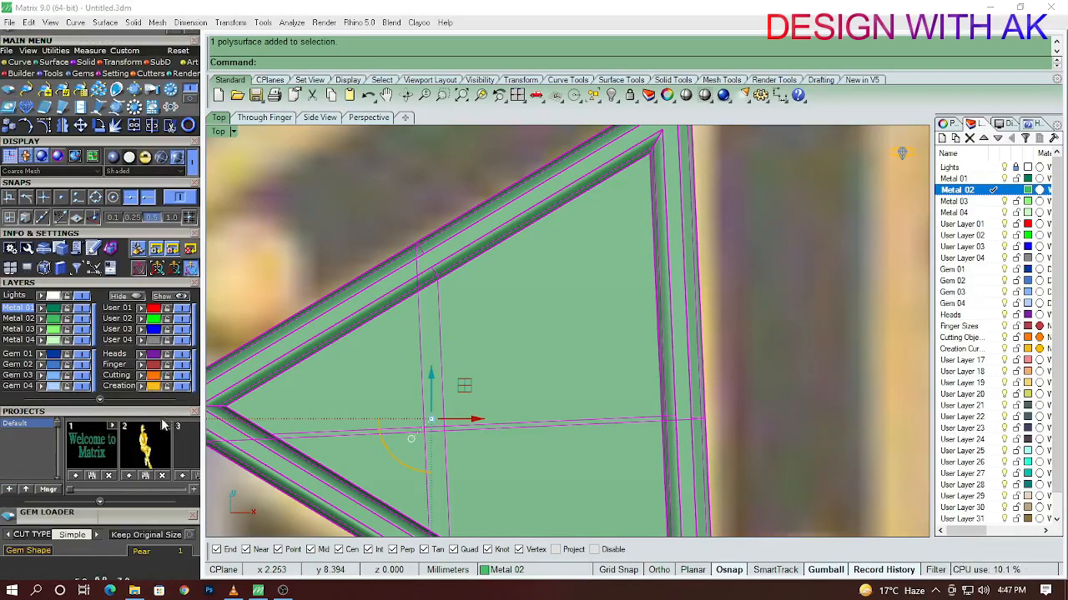
pyautogui.scroll(-5, 153, 415)
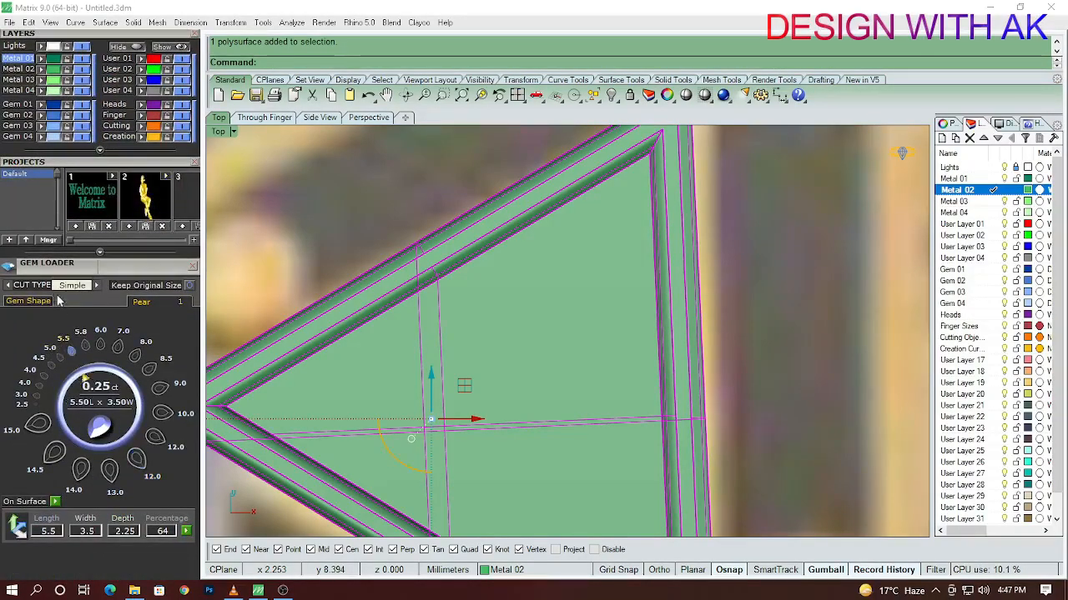
pyautogui.click(97, 286)
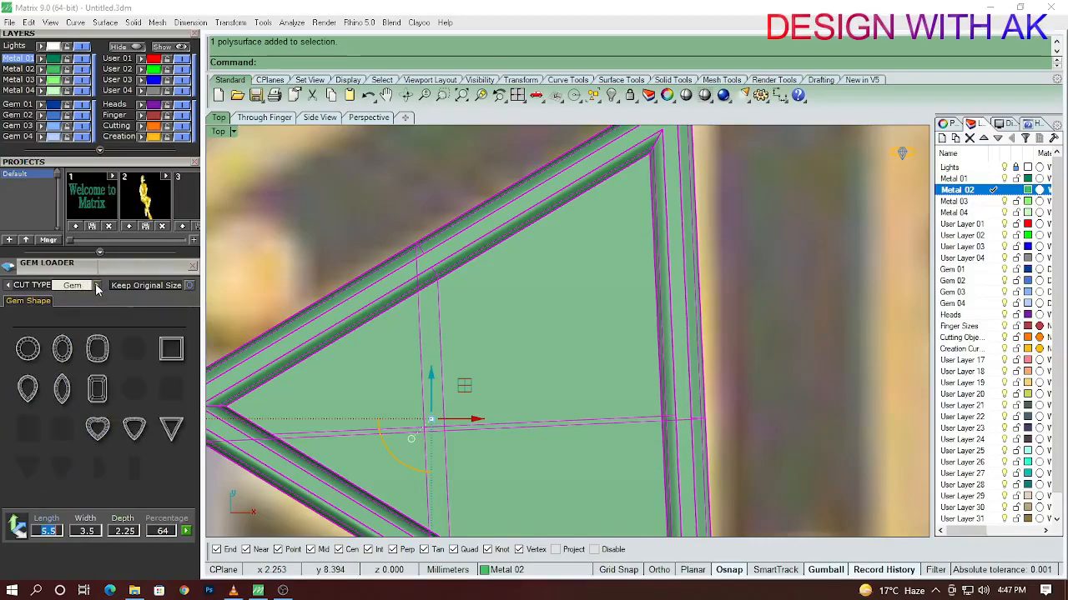
pyautogui.click(28, 349)
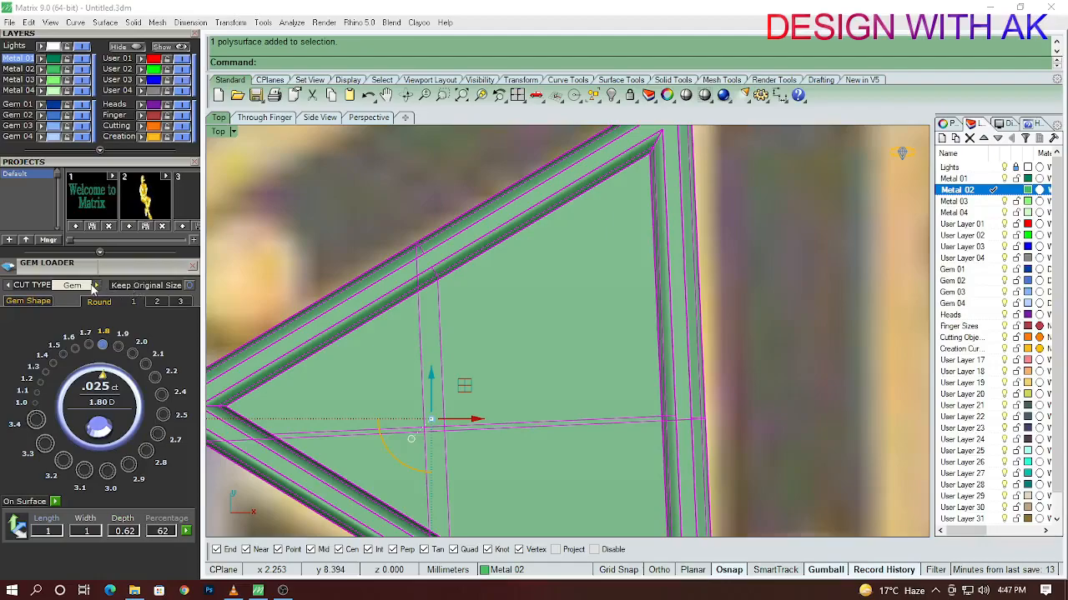
pyautogui.click(97, 286)
pyautogui.click(97, 286)
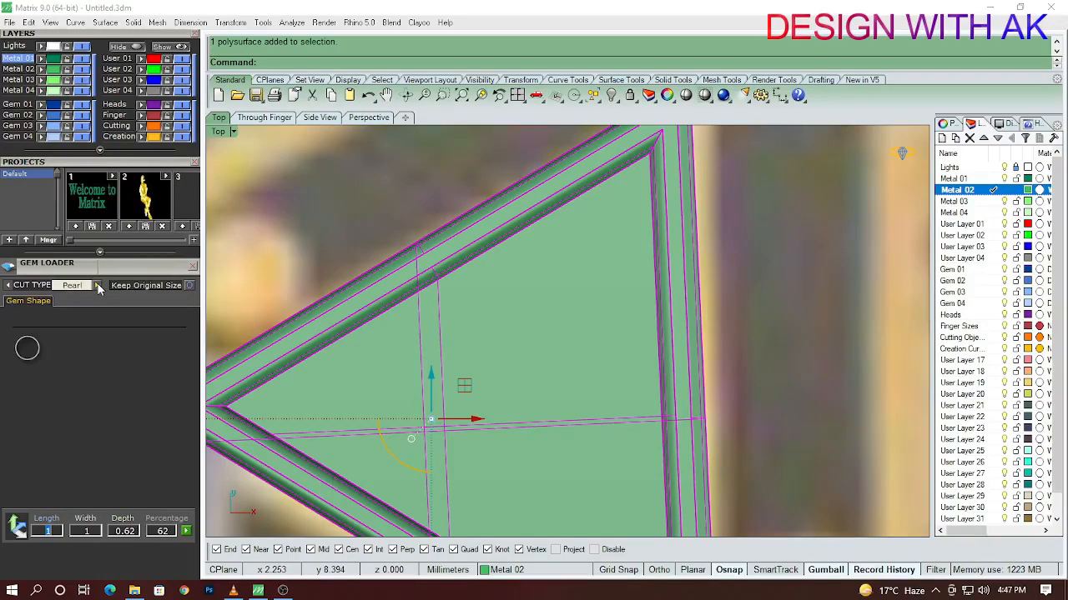
pyautogui.click(98, 286)
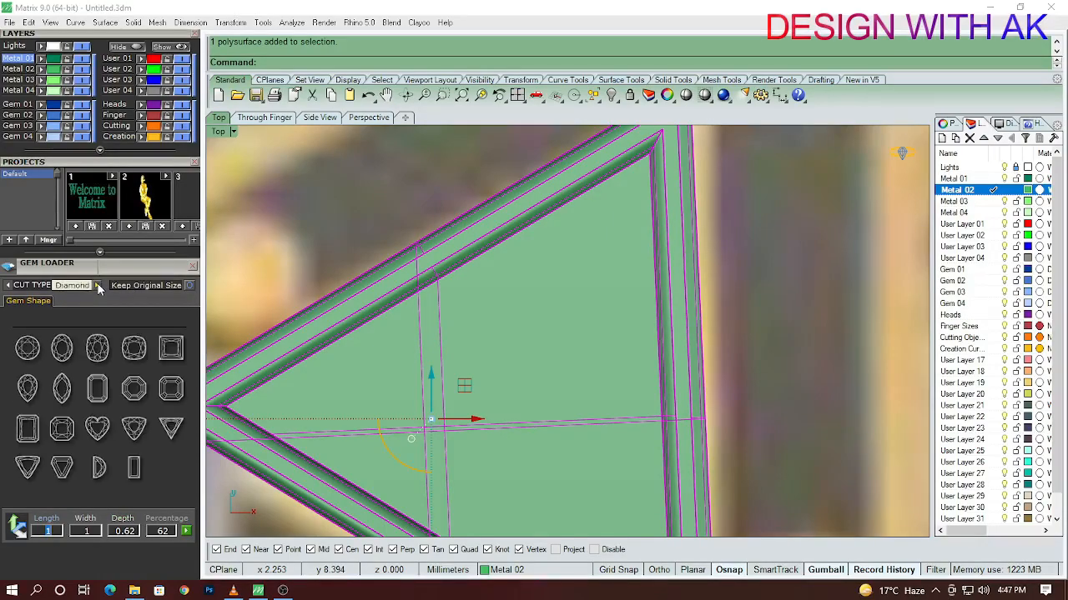
pyautogui.click(30, 349)
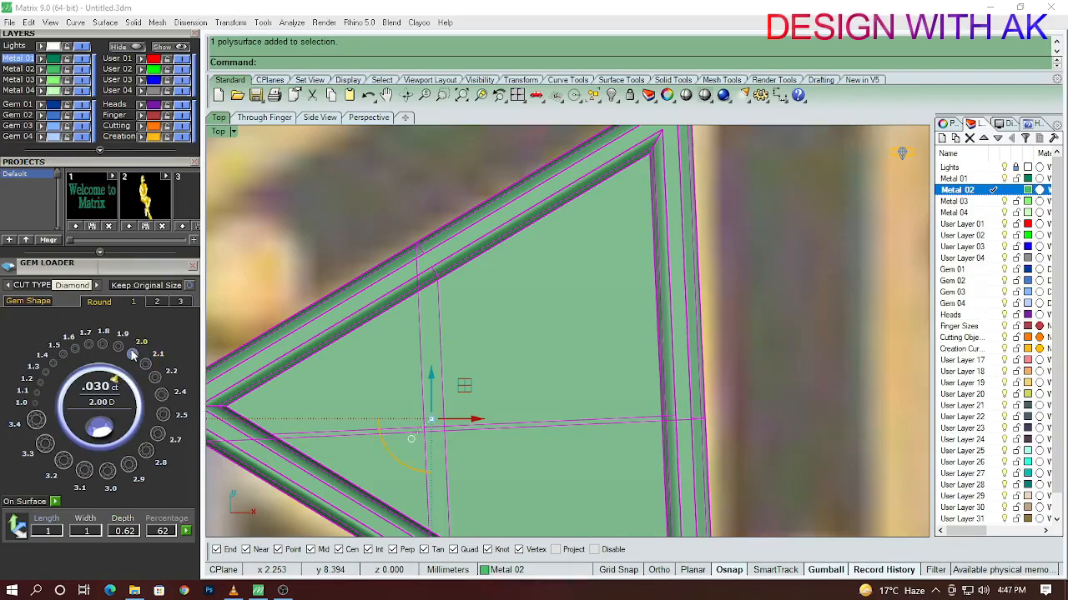
pyautogui.click(145, 364)
pyautogui.scroll(-8, 411, 342)
pyautogui.moveTo(492, 304); pyautogui.dragTo(497, 272, button='right')
pyautogui.rightClick(531, 349)
pyautogui.scroll(2, 361, 416)
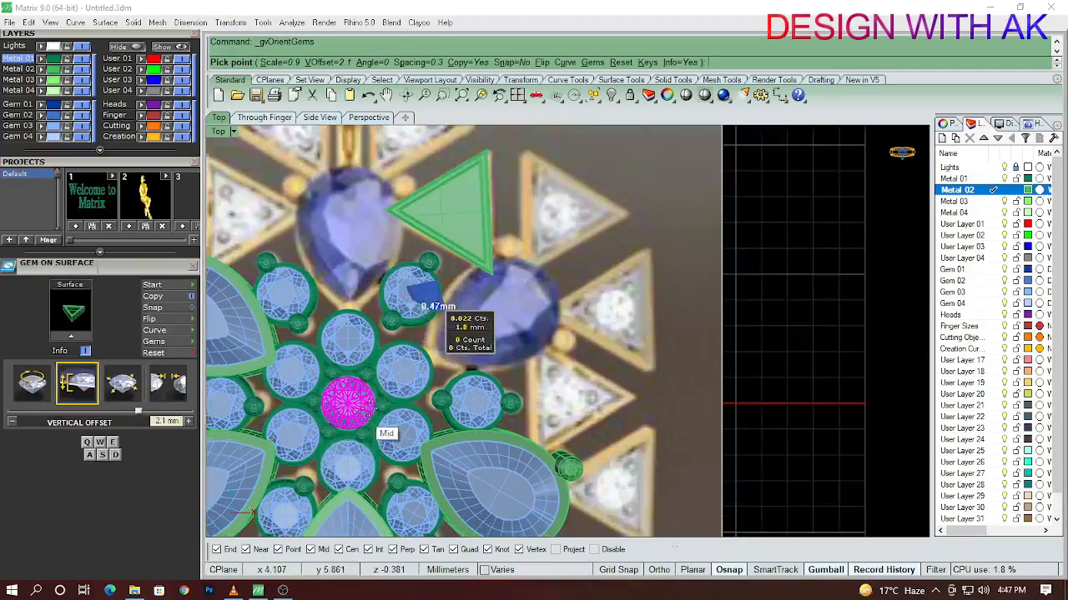
pyautogui.click(348, 406)
pyautogui.scroll(3, 352, 408)
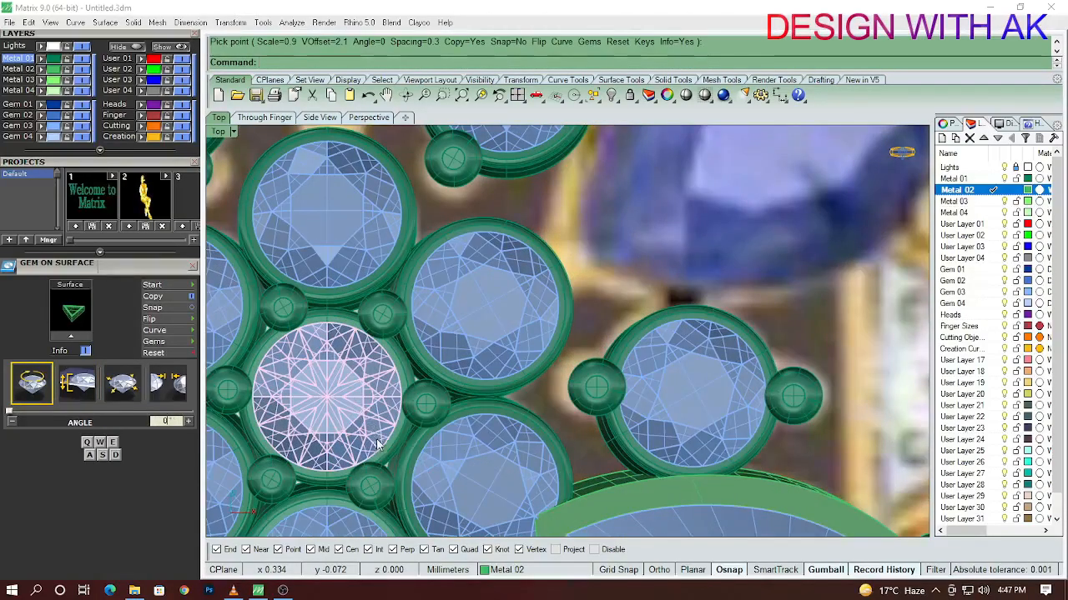
# Copy the round diamond at the cluster's centre onto the triangular setting and position it inside the recess
pyautogui.click(378, 427)
pyautogui.click(392, 438)
pyautogui.scroll(-4, 440, 302)
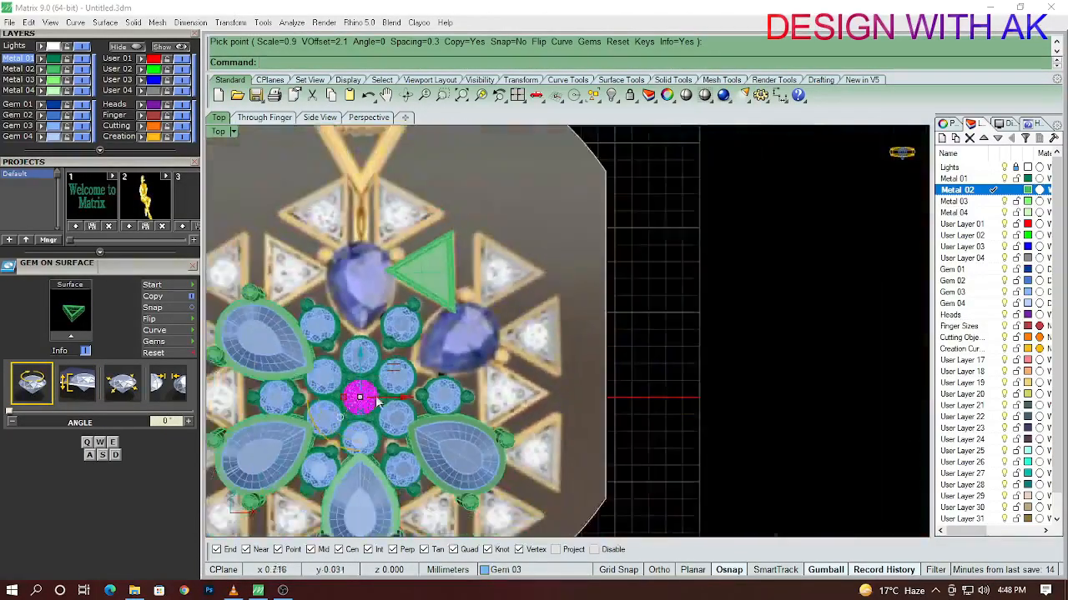
pyautogui.moveTo(438, 299); pyautogui.dragTo(439, 272)
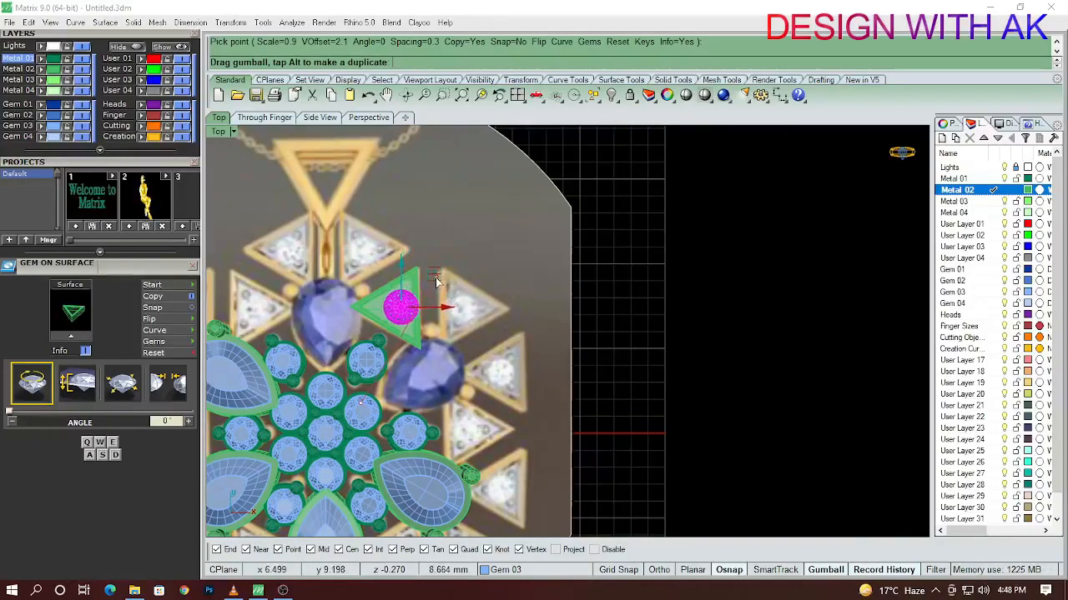
pyautogui.scroll(8, 437, 282)
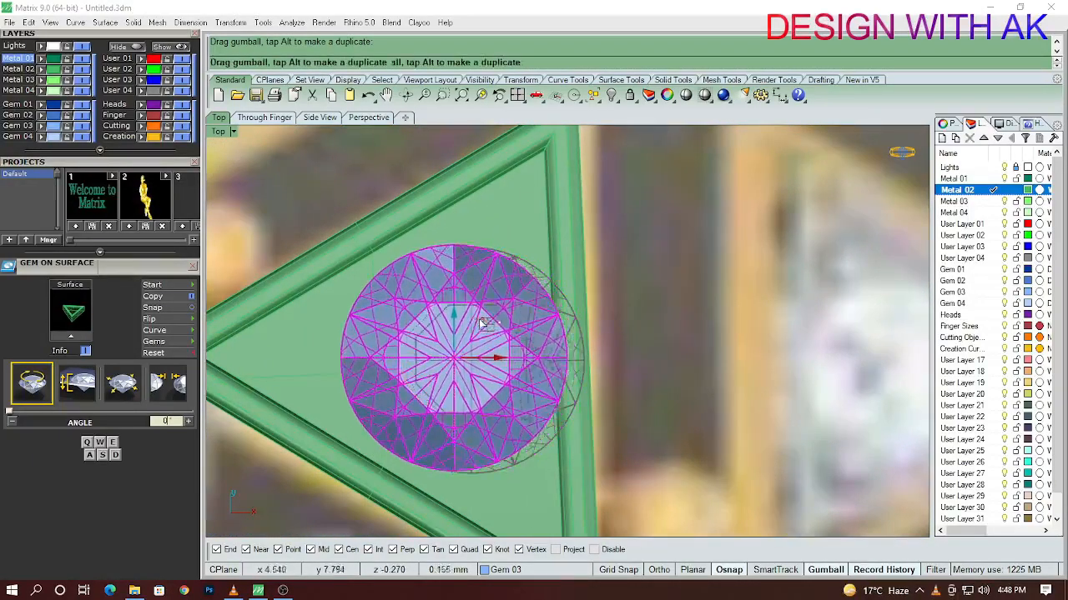
pyautogui.moveTo(487, 324); pyautogui.dragTo(470, 319)
pyautogui.click(659, 349)
# Lower the copied diamond into the triangular recess using the front view
pyautogui.moveTo(659, 349); pyautogui.dragTo(648, 372, button='right')
pyautogui.click(478, 395)
pyautogui.moveTo(492, 374)
pyautogui.mouseDown(button='right')
pyautogui.moveTo(506, 366)
pyautogui.moveTo(474, 375)
pyautogui.mouseUp(button='right')
pyautogui.press('F2')
pyautogui.press('Escape')
pyautogui.scroll(5, 536, 303)
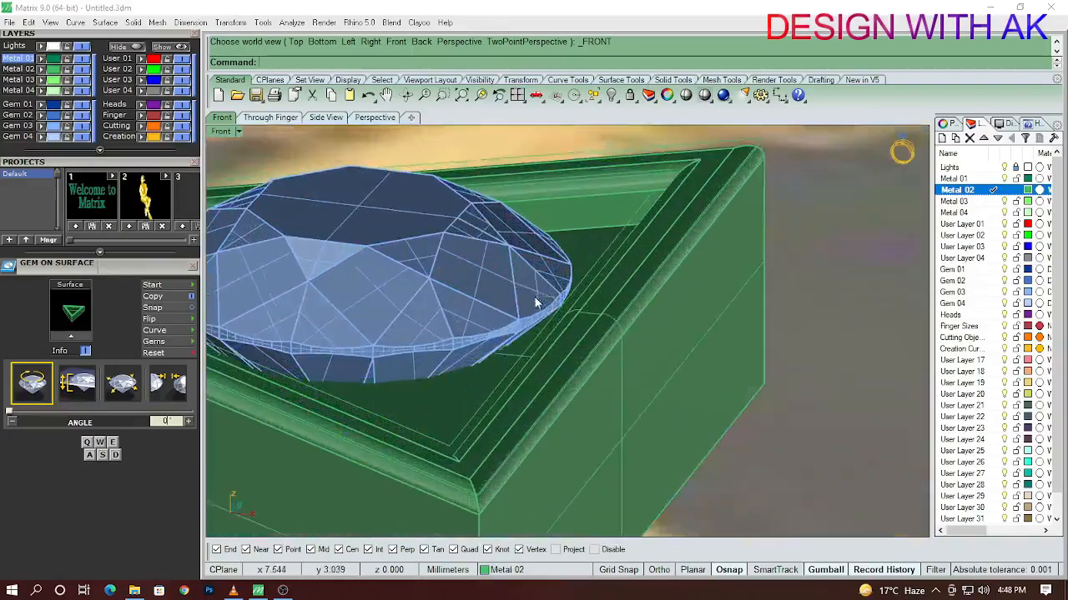
pyautogui.click(547, 308)
pyautogui.moveTo(357, 299); pyautogui.dragTo(360, 346)
pyautogui.press('Escape')
# Create a gem cutter for the diamond in the triangular setting
pyautogui.keyDown('ctrl'); pyautogui.keyDown('shift'); pyautogui.moveTo(567, 346); pyautogui.dragTo(597, 327, button='right'); pyautogui.keyUp('shift'); pyautogui.keyUp('ctrl')
pyautogui.press('F1')
pyautogui.click(517, 337)
pyautogui.moveTo(517, 337); pyautogui.dragTo(492, 373, button='right')
pyautogui.press('F6')
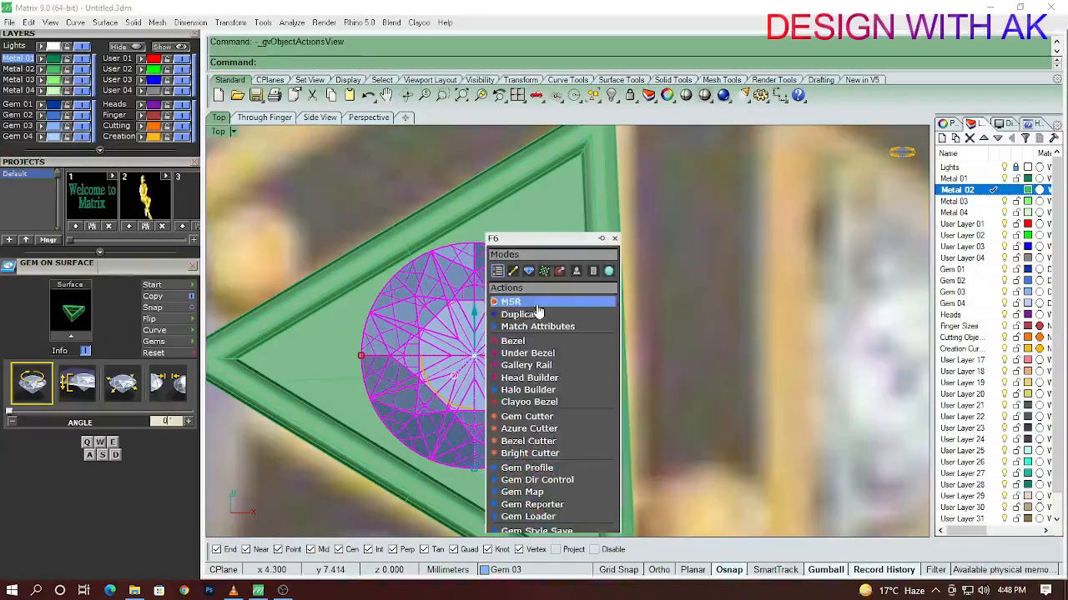
pyautogui.click(527, 416)
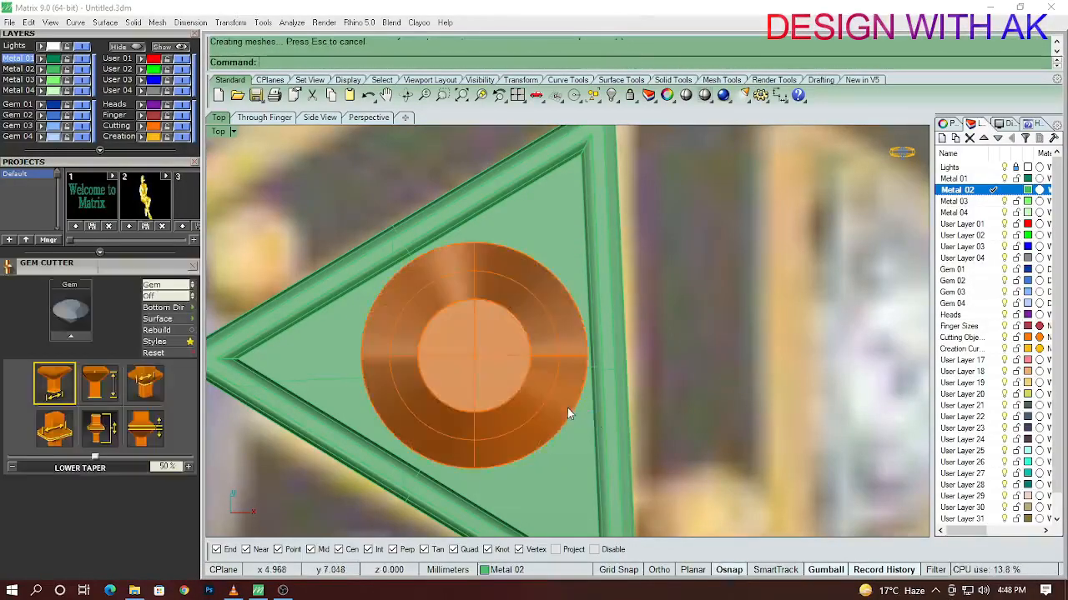
# Subtract the gem cutter from the triangular setting to cut the diamond's seat
pyautogui.scroll(2, 602, 421)
pyautogui.click(603, 420)
pyautogui.scroll(-5, 595, 430)
pyautogui.keyDown('ctrl'); pyautogui.keyDown('shift'); pyautogui.moveTo(595, 431); pyautogui.dragTo(538, 381, button='right'); pyautogui.keyUp('shift'); pyautogui.keyUp('ctrl')
pyautogui.write('BD')
pyautogui.press('Return')
pyautogui.click(517, 329)
pyautogui.press('Return')
pyautogui.keyDown('ctrl'); pyautogui.keyDown('shift'); pyautogui.moveTo(517, 329); pyautogui.dragTo(536, 379, button='right'); pyautogui.keyUp('shift'); pyautogui.keyUp('ctrl')
pyautogui.hotkey('ctrl', 'F1')
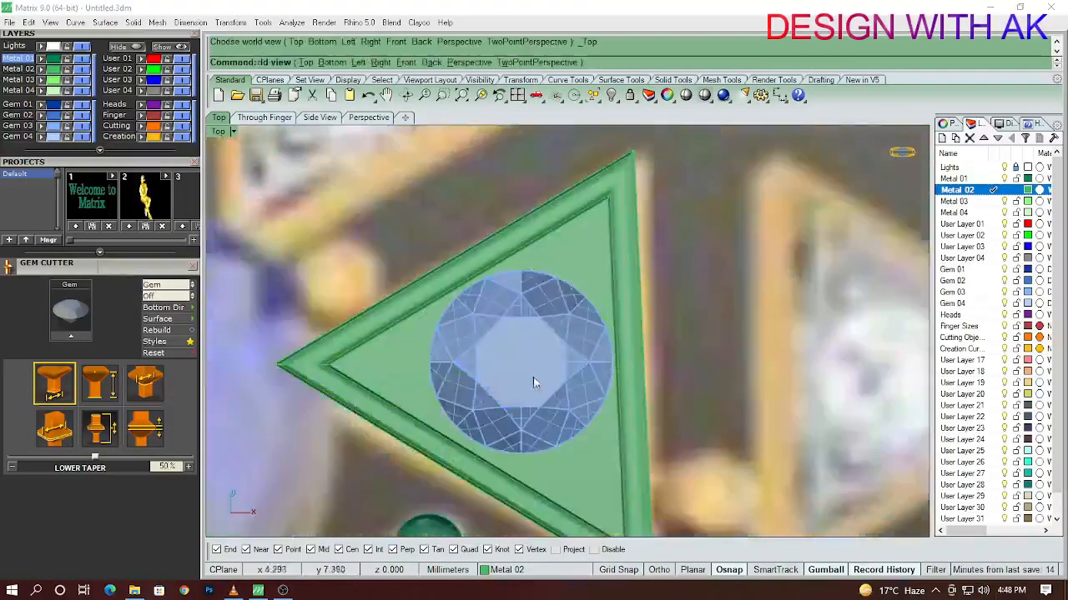
# Place a 0.6 mm diameter prong on the triangular setting's surface, between the diamond and the setting's inward-pointing corner
pyautogui.click(536, 379)
pyautogui.scroll(4, 470, 376)
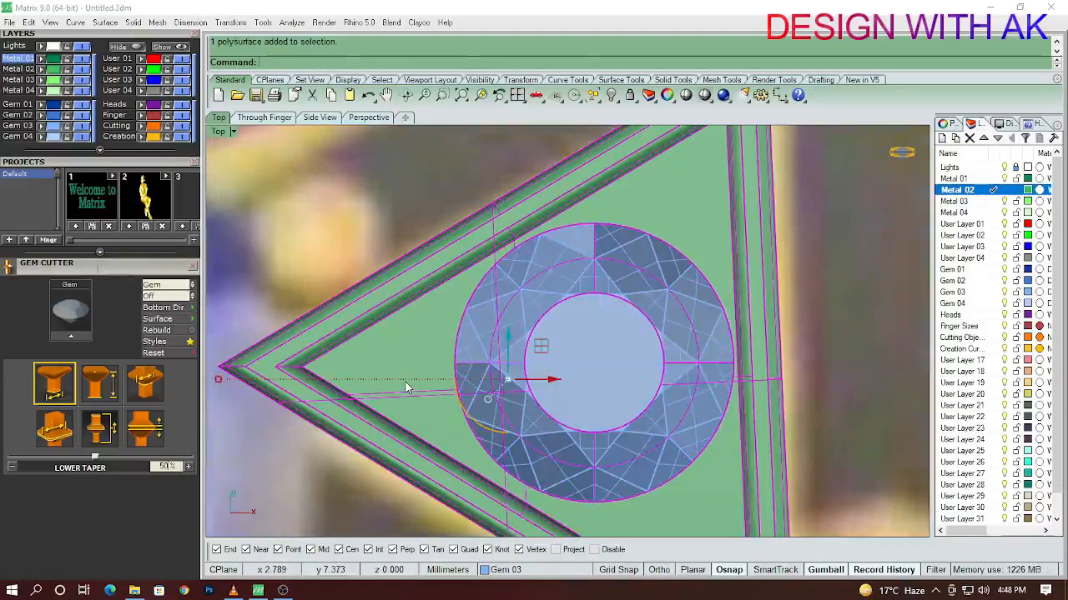
pyautogui.middleClick(409, 382)
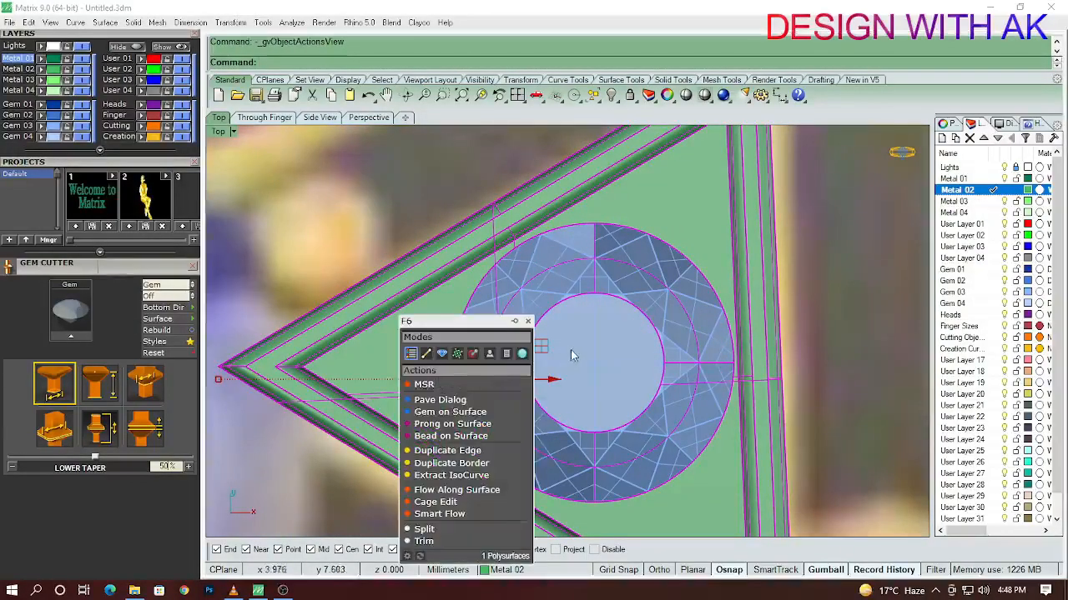
pyautogui.click(481, 421)
pyautogui.scroll(-3, 437, 374)
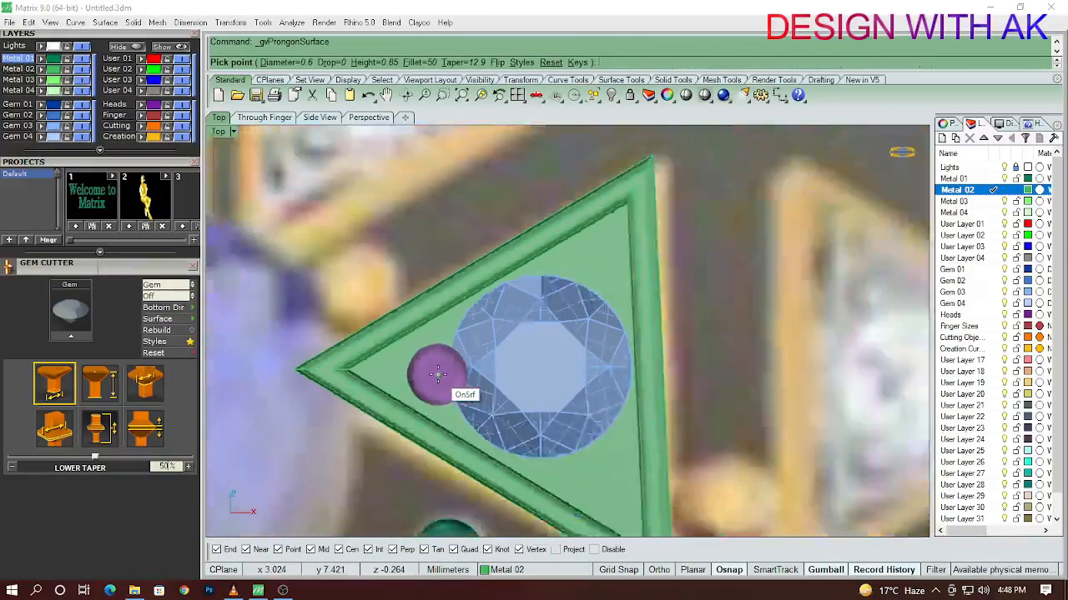
pyautogui.scroll(3, 436, 373)
pyautogui.scroll(2, 435, 373)
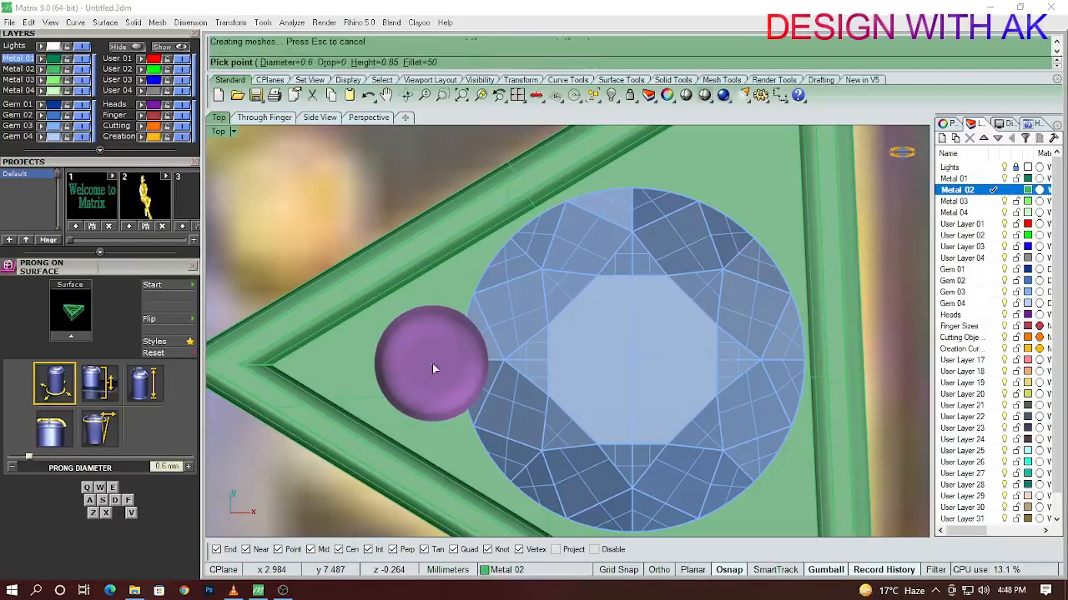
pyautogui.scroll(-3, 432, 369)
pyautogui.click(429, 362)
# Add two more 0.6 mm prongs beside the diamond, near the triangular setting's lower and upper corners
pyautogui.scroll(2, 593, 427)
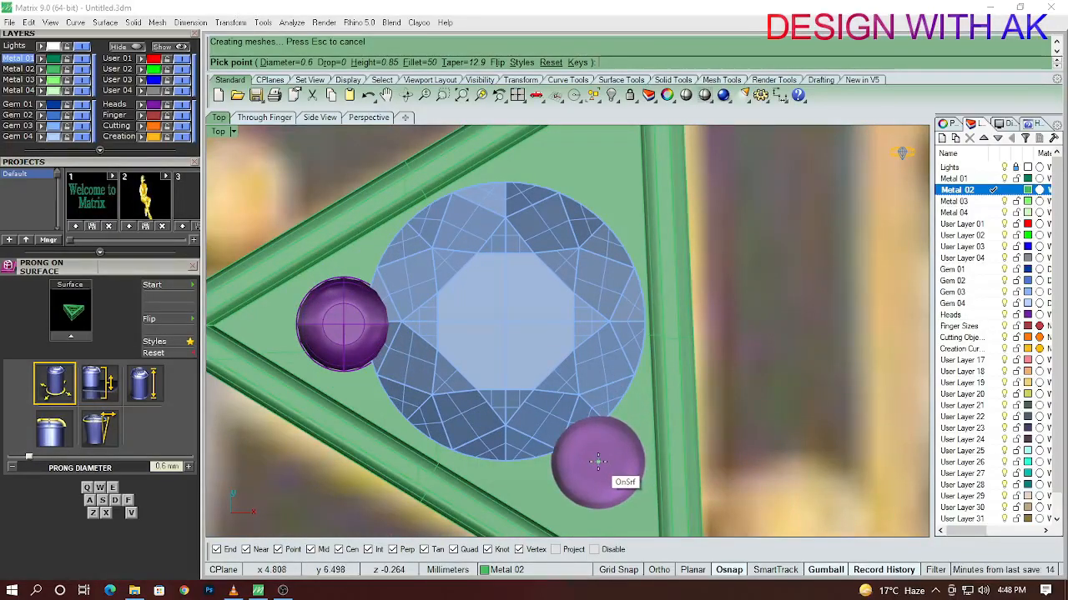
pyautogui.click(595, 461)
pyautogui.scroll(-3, 595, 460)
pyautogui.scroll(3, 586, 356)
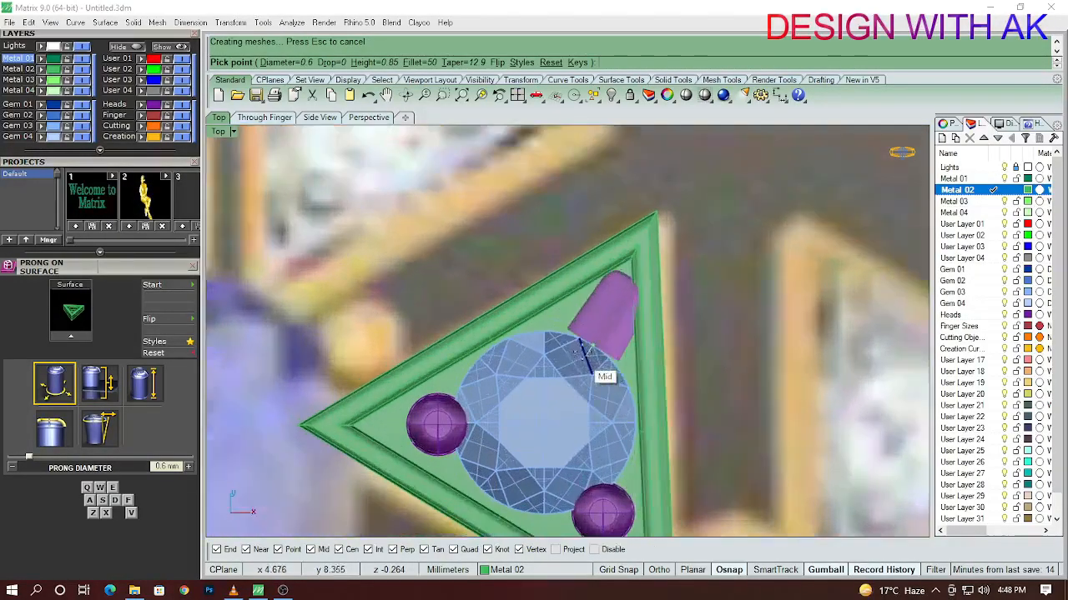
pyautogui.scroll(2, 595, 329)
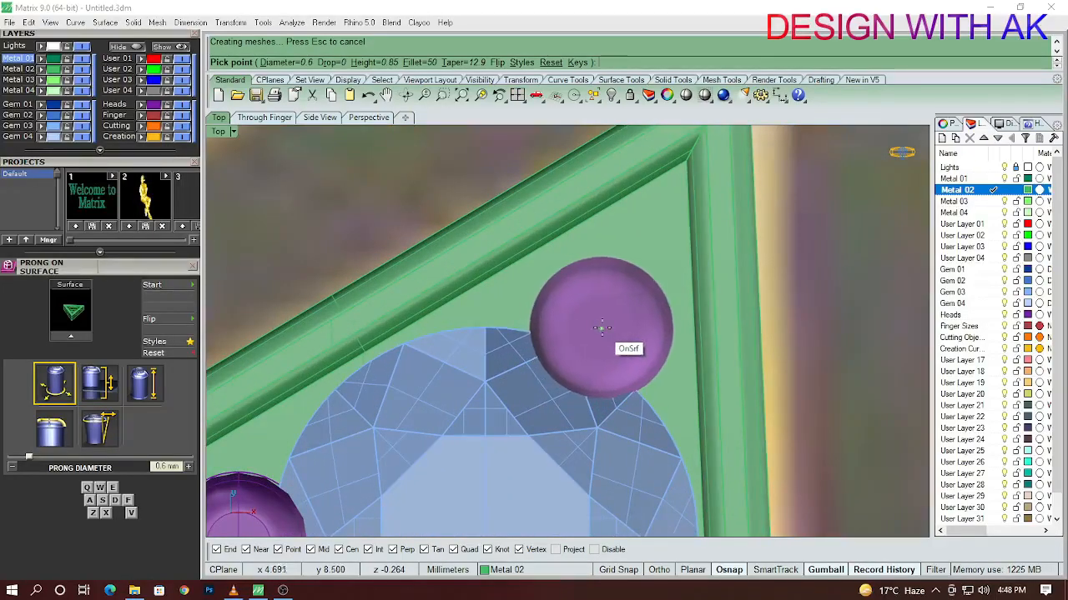
pyautogui.click(602, 323)
pyautogui.scroll(-4, 576, 367)
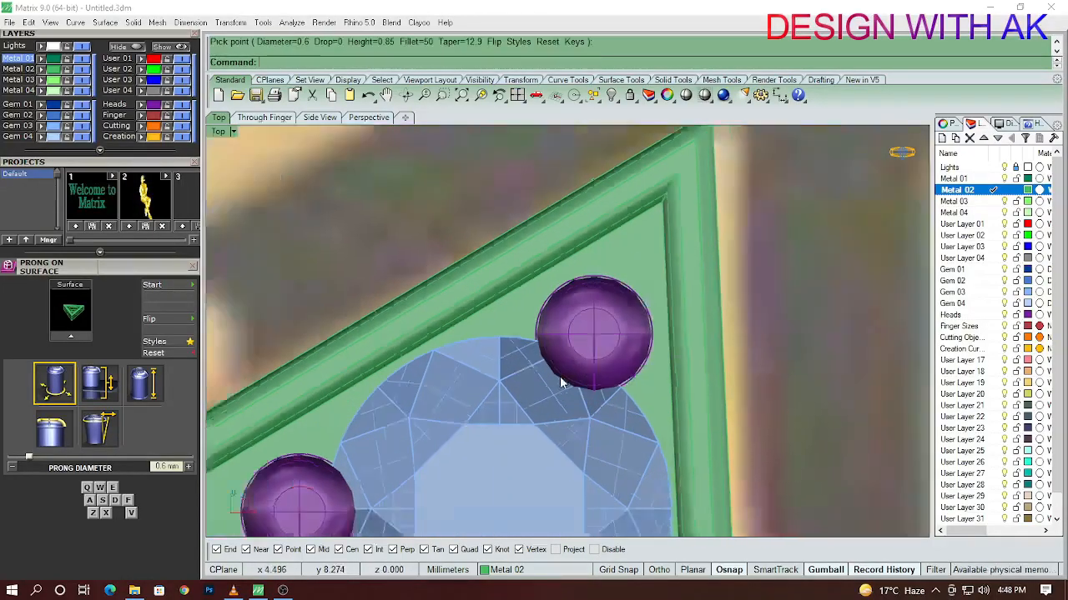
pyautogui.scroll(3, 564, 427)
pyautogui.press('Return')
# Group the triangular setting with its diamond and three prongs
pyautogui.keyDown('ctrl'); pyautogui.keyDown('shift'); pyautogui.moveTo(564, 427); pyautogui.dragTo(517, 357, button='right'); pyautogui.keyUp('shift'); pyautogui.keyUp('ctrl')
pyautogui.scroll(4, 564, 362)
pyautogui.hotkey('ctrl', 'F1')
pyautogui.scroll(-4, 654, 403)
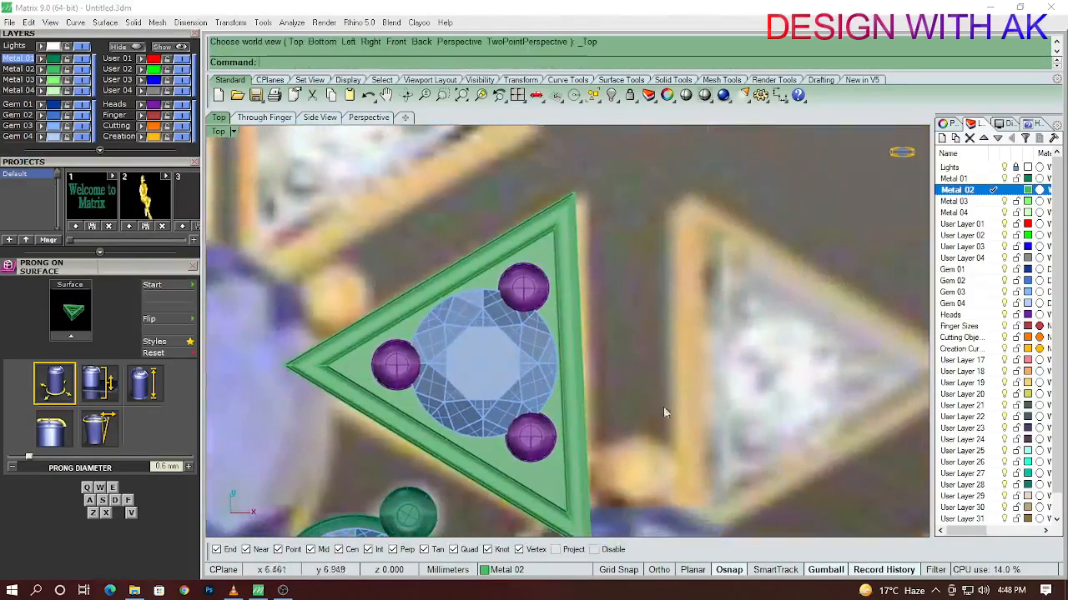
pyautogui.moveTo(646, 408); pyautogui.dragTo(407, 248)
pyautogui.scroll(4, 582, 421)
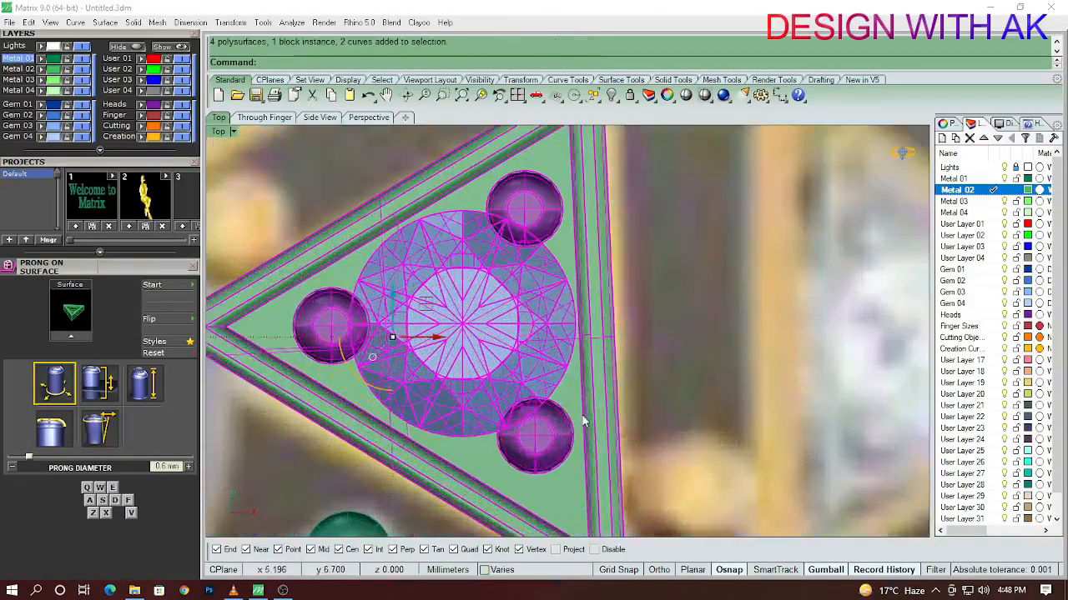
pyautogui.scroll(-4, 615, 372)
pyautogui.hotkey('ctrl', 'g')
pyautogui.scroll(-3, 568, 392)
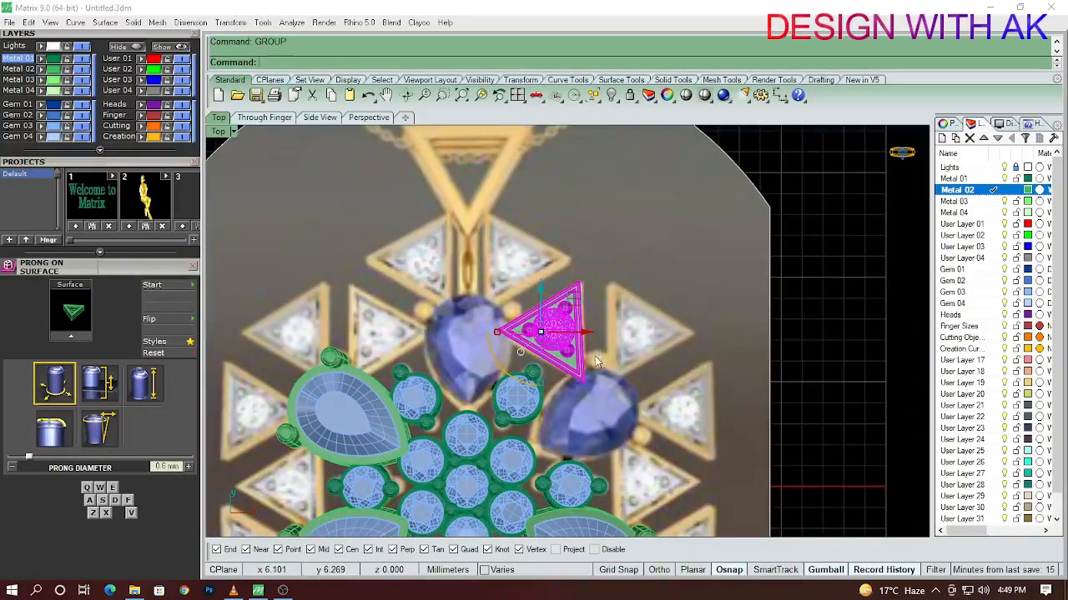
# Polar-array the grouped triangular setting around the cluster's centre with 6 items over 360 degrees
pyautogui.scroll(-3, 595, 361)
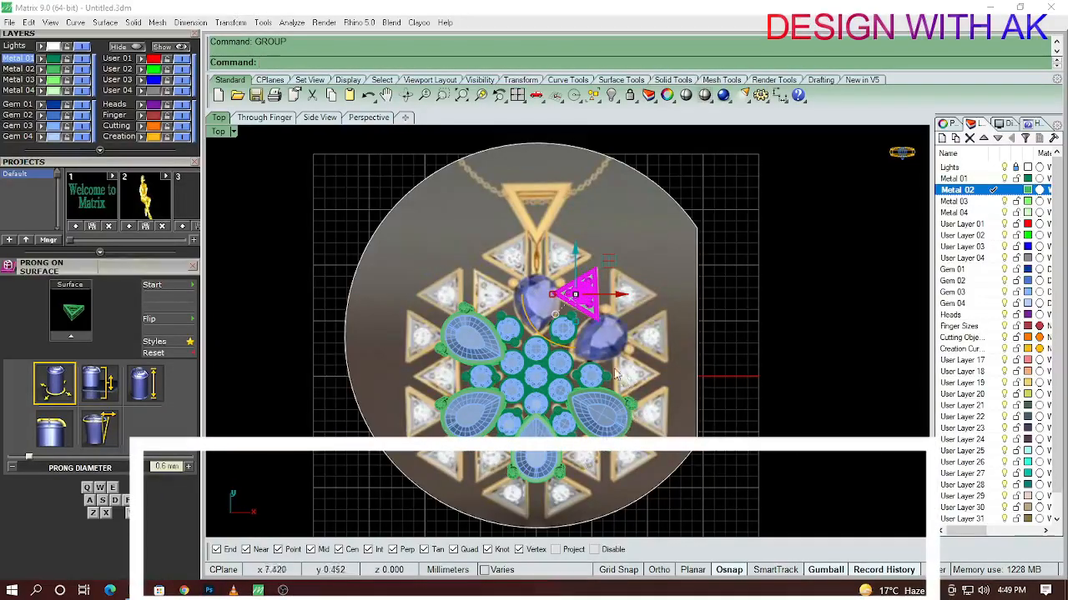
pyautogui.scroll(6, 613, 370)
pyautogui.moveTo(605, 362); pyautogui.dragTo(628, 411, button='right')
pyautogui.write('ap')
pyautogui.press('Return')
pyautogui.write('20')
pyautogui.press('Return')
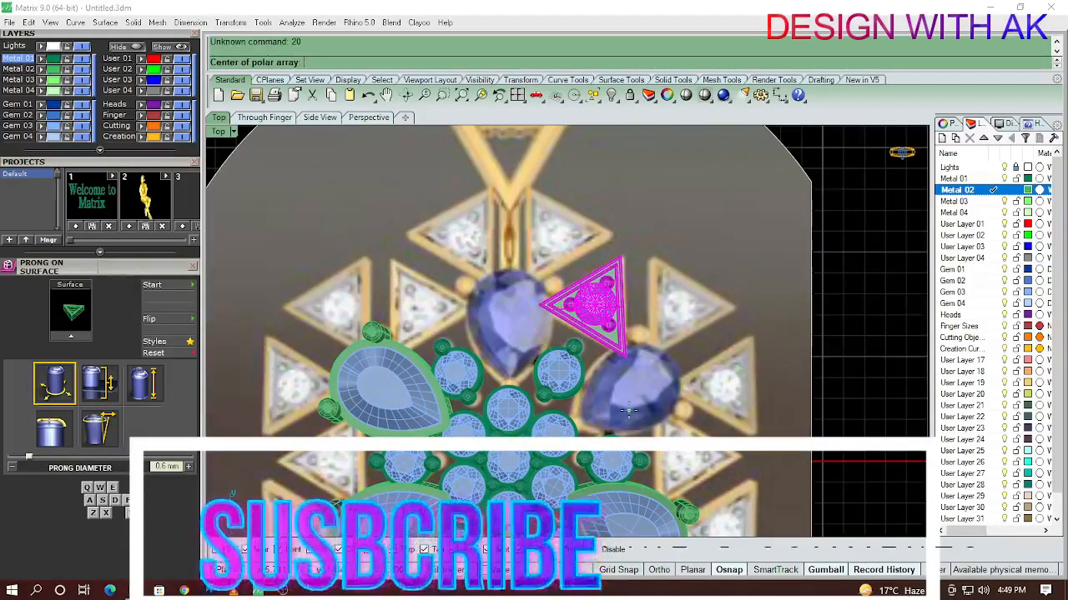
pyautogui.write('a')
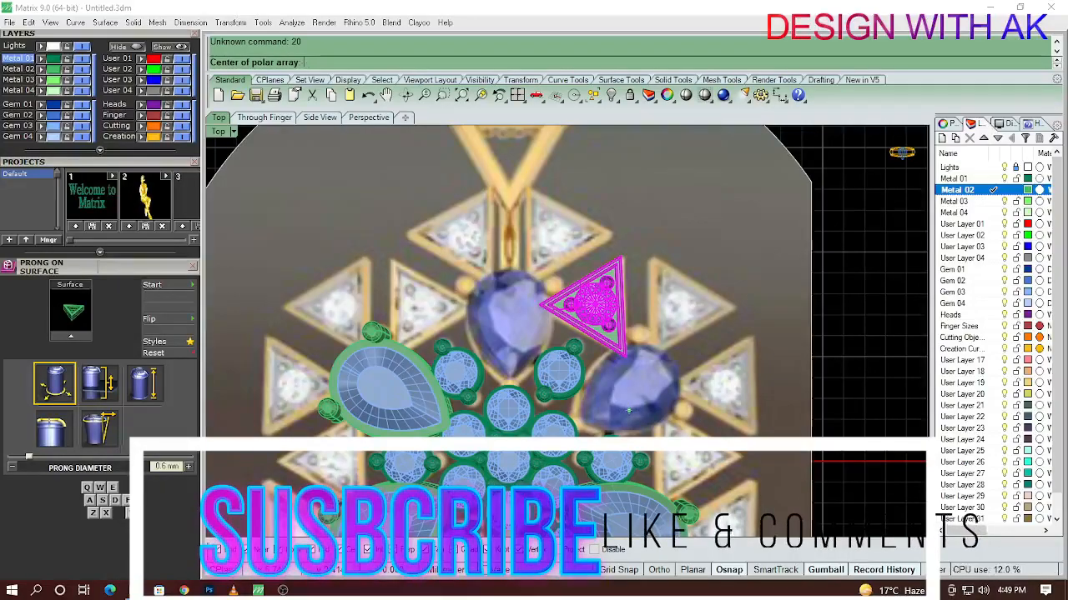
pyautogui.press('Return')
pyautogui.write('6')
pyautogui.press('Return')
pyautogui.press('Return')
pyautogui.press('Return')
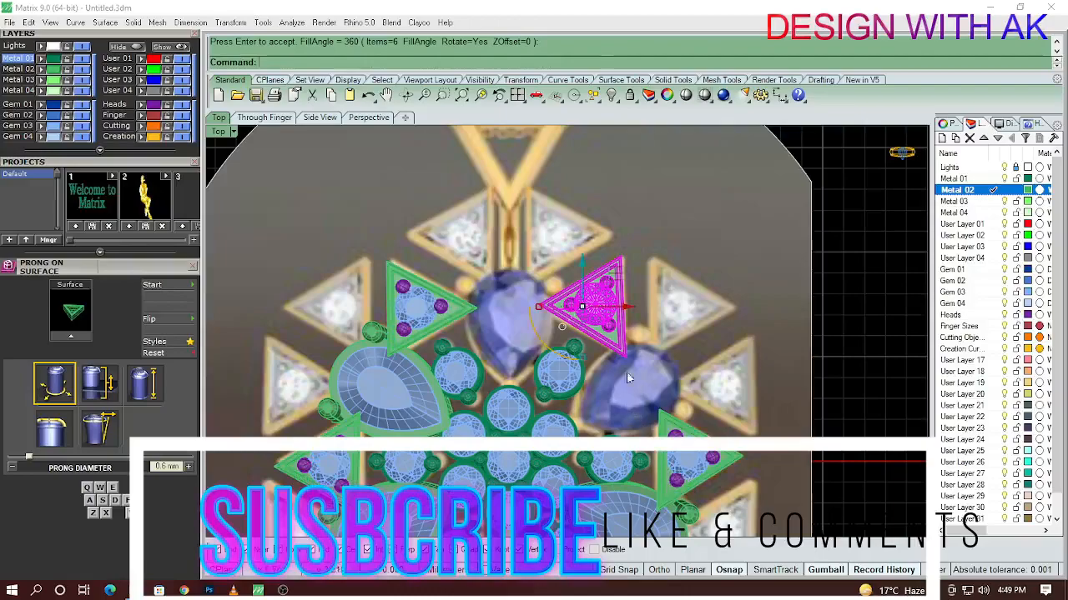
# Duplicate the upper-right triangular setting group outward, onto the neighbouring triangle in the reference image
pyautogui.scroll(3, 636, 365)
pyautogui.moveTo(574, 312); pyautogui.dragTo(674, 315)
pyautogui.press('alt')
pyautogui.scroll(7, 659, 362)
pyautogui.moveTo(674, 371); pyautogui.dragTo(639, 390, button='right')
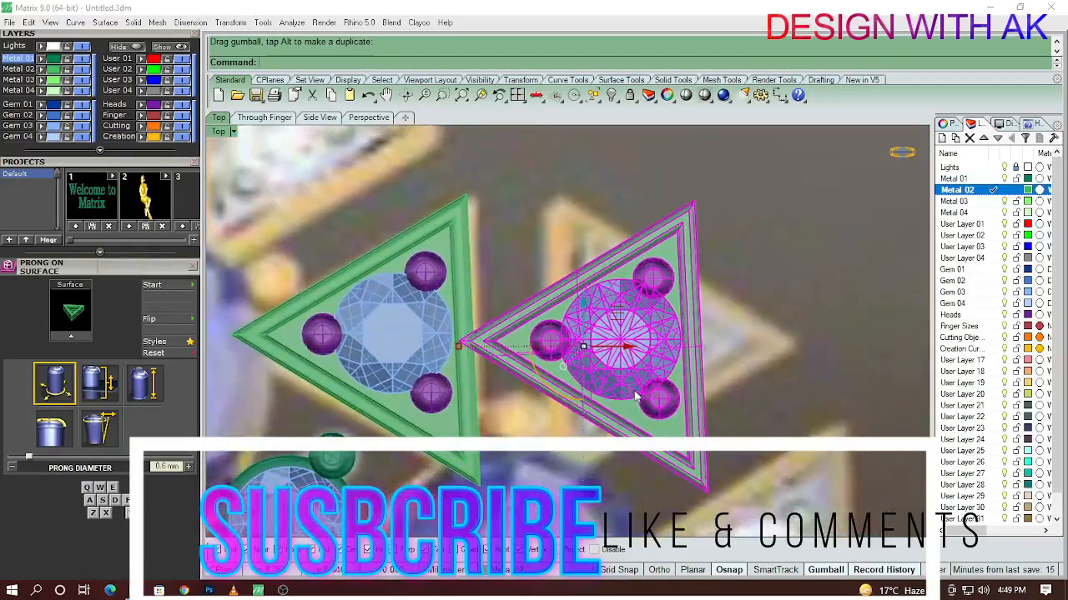
pyautogui.scroll(3, 574, 369)
pyautogui.moveTo(574, 370); pyautogui.dragTo(614, 386, button='right')
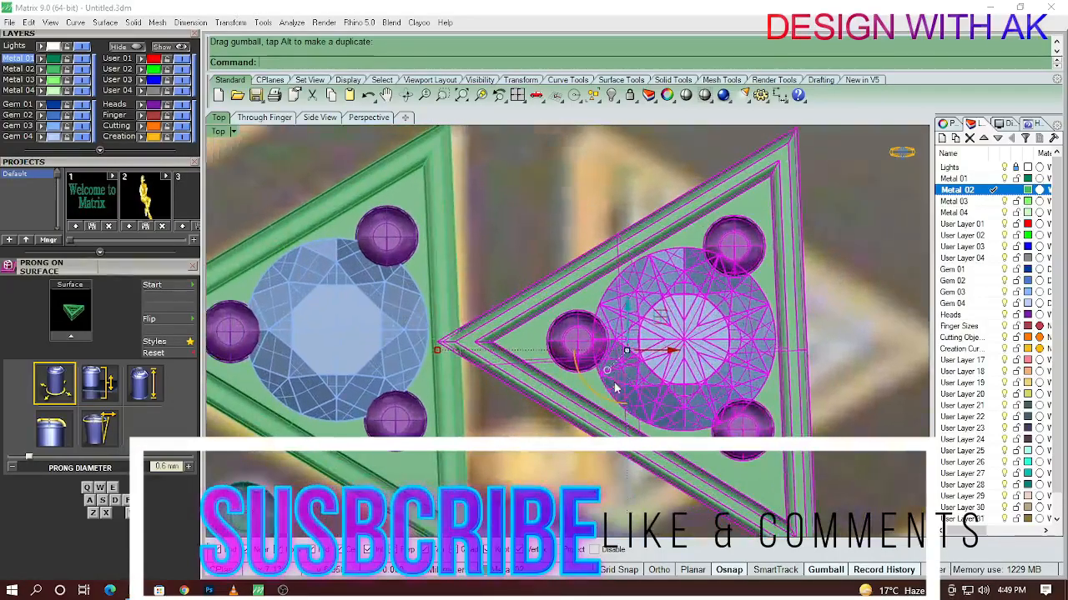
# Rotate the duplicated setting so its tip points outward and move it over the reference triangle
pyautogui.moveTo(605, 401); pyautogui.dragTo(580, 357)
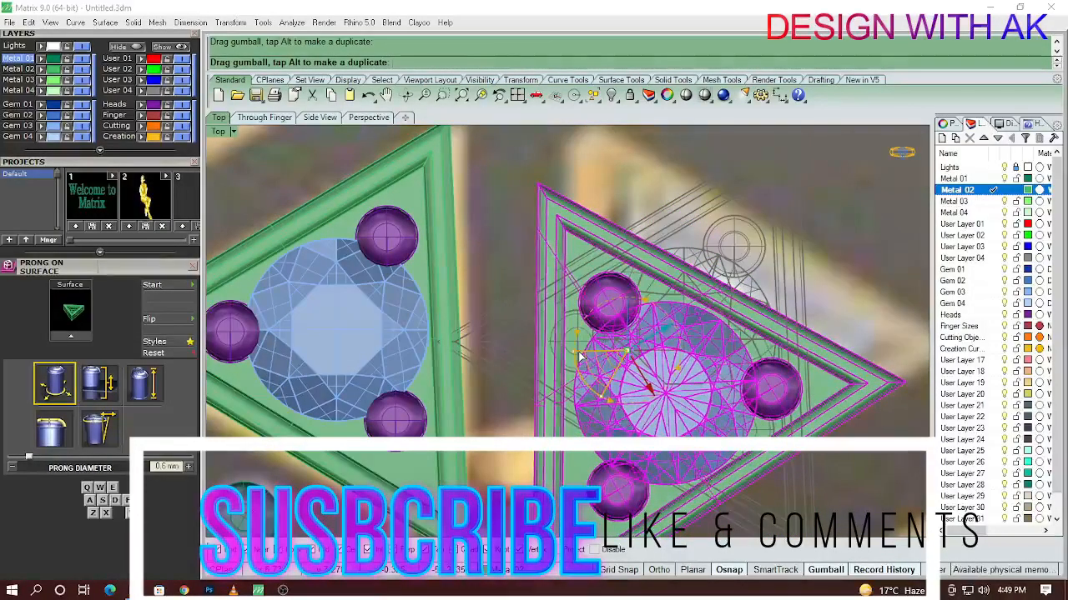
pyautogui.moveTo(677, 363); pyautogui.dragTo(709, 317)
pyautogui.scroll(-4, 707, 342)
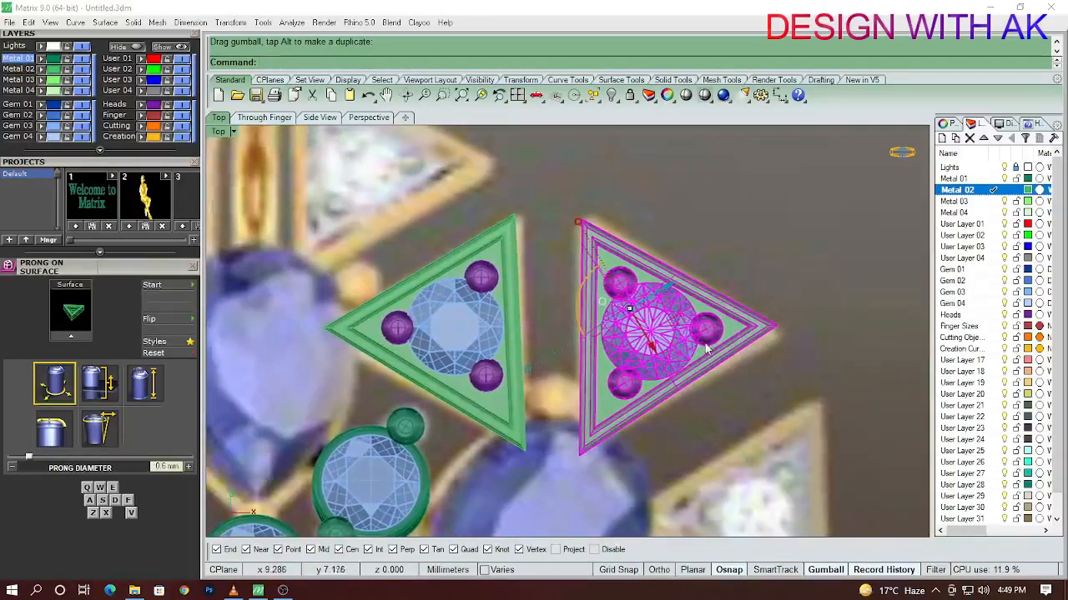
# Rotate the duplicated setting slightly clockwise about the middle of its inner edge to match the reference triangle's tilt
pyautogui.moveTo(704, 349); pyautogui.dragTo(688, 360, button='right')
pyautogui.write('ro')
pyautogui.press('Return')
pyautogui.click(569, 344)
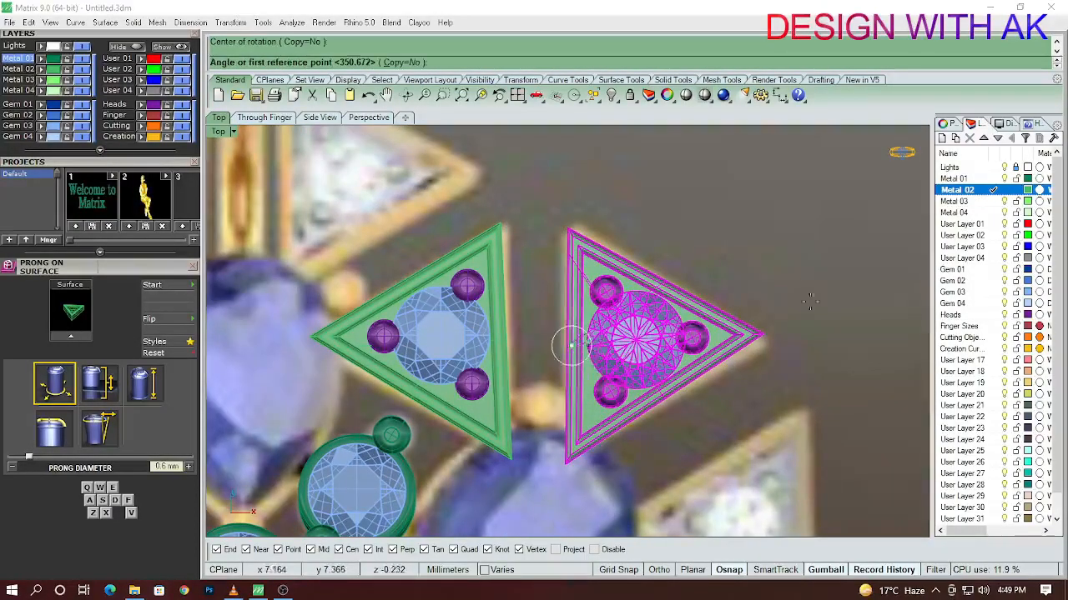
pyautogui.scroll(2, 839, 328)
pyautogui.click(839, 332)
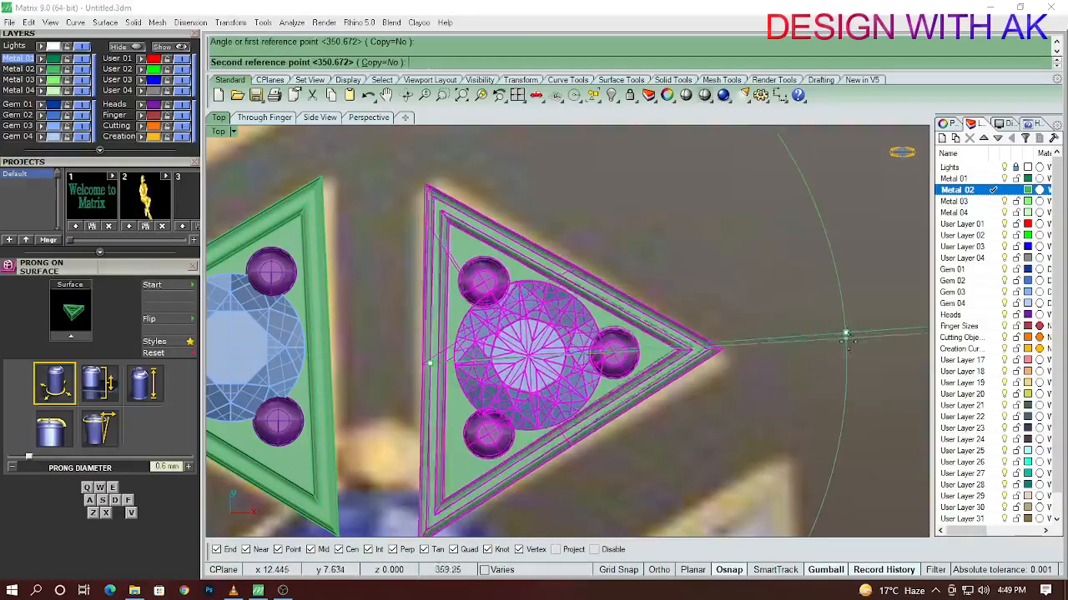
pyautogui.click(852, 357)
pyautogui.moveTo(762, 336); pyautogui.dragTo(788, 322, button='right')
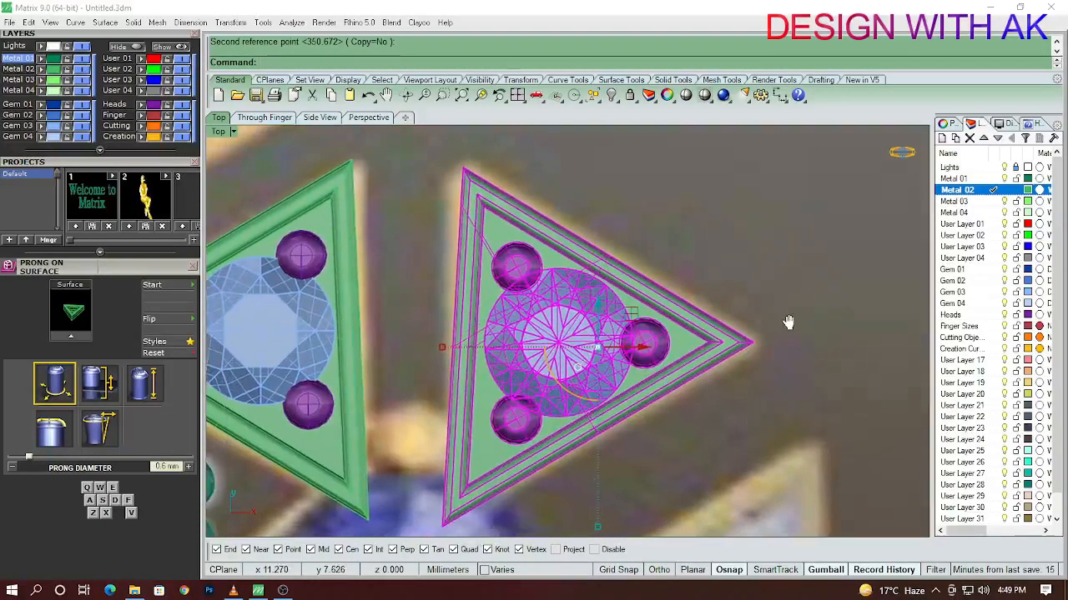
# Nudge the duplicated setting slightly up and to the left to align it with the reference triangle
pyautogui.scroll(-5, 788, 321)
pyautogui.scroll(5, 677, 329)
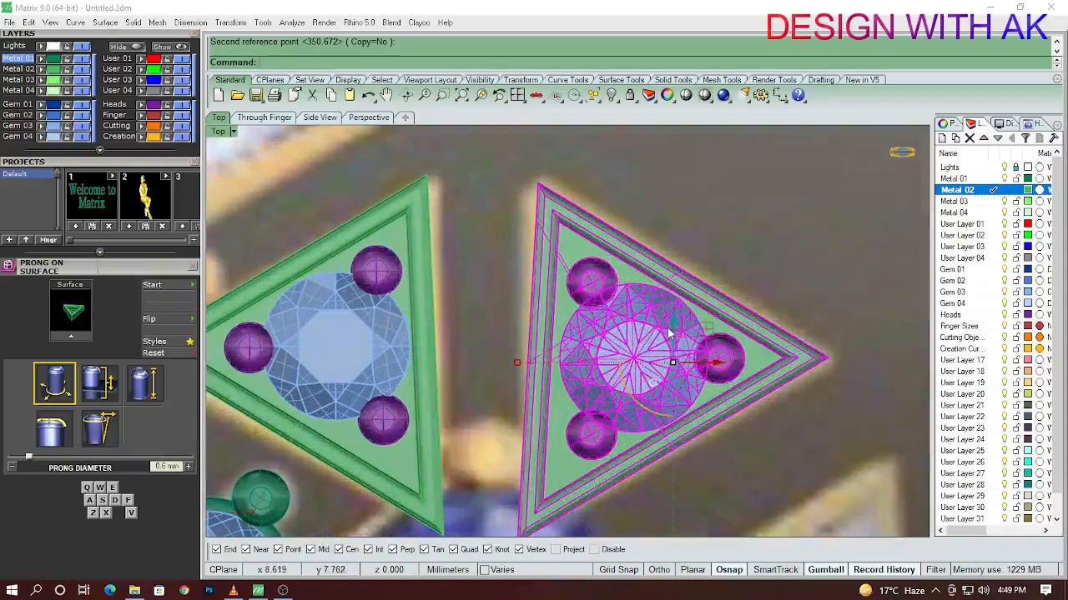
pyautogui.moveTo(672, 317); pyautogui.dragTo(672, 313)
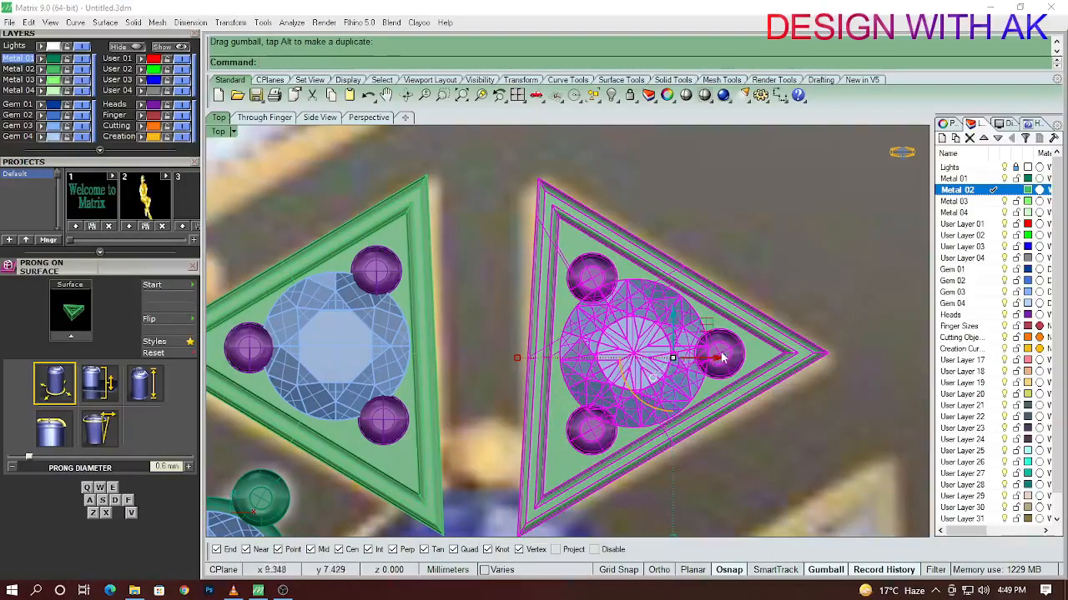
pyautogui.moveTo(709, 363); pyautogui.dragTo(707, 360)
pyautogui.scroll(-6, 708, 367)
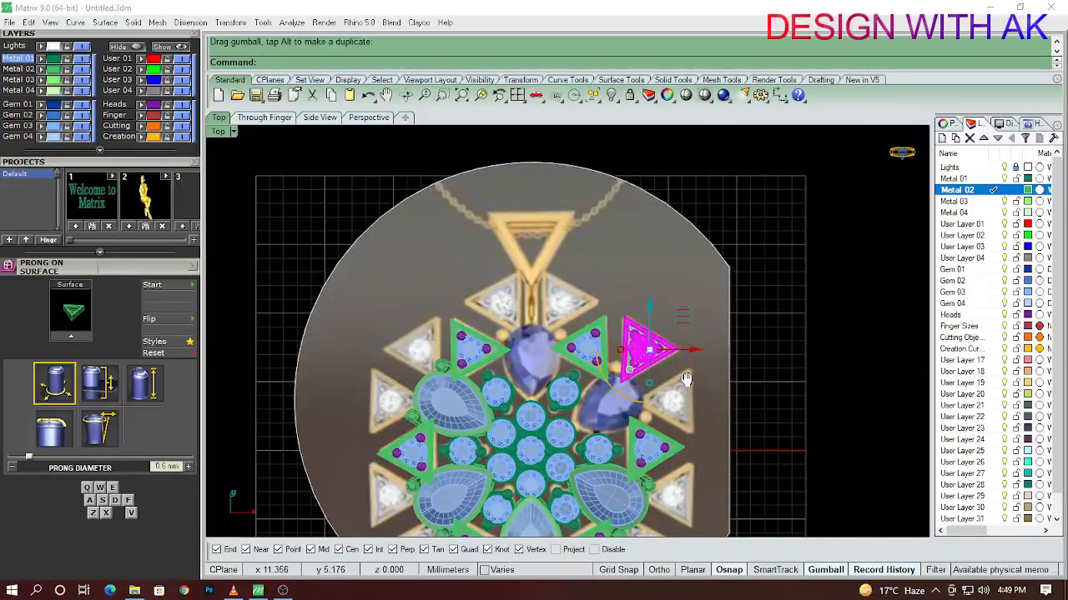
# Examine the duplicated setting's placement against the remaining outer triangles in the reference image
pyautogui.moveTo(686, 380); pyautogui.dragTo(690, 370, button='right')
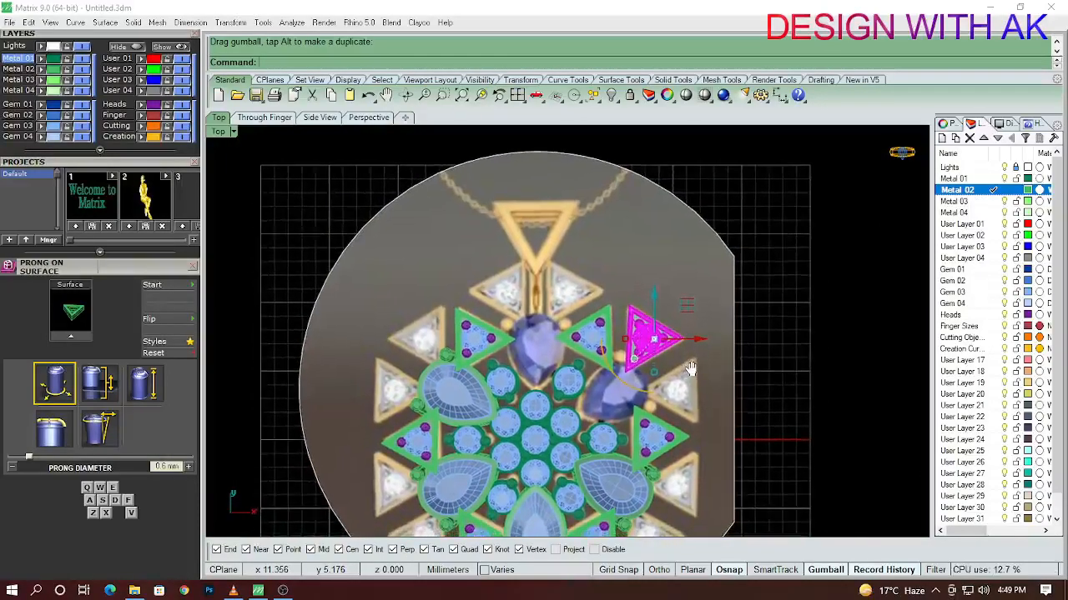
pyautogui.scroll(3, 642, 360)
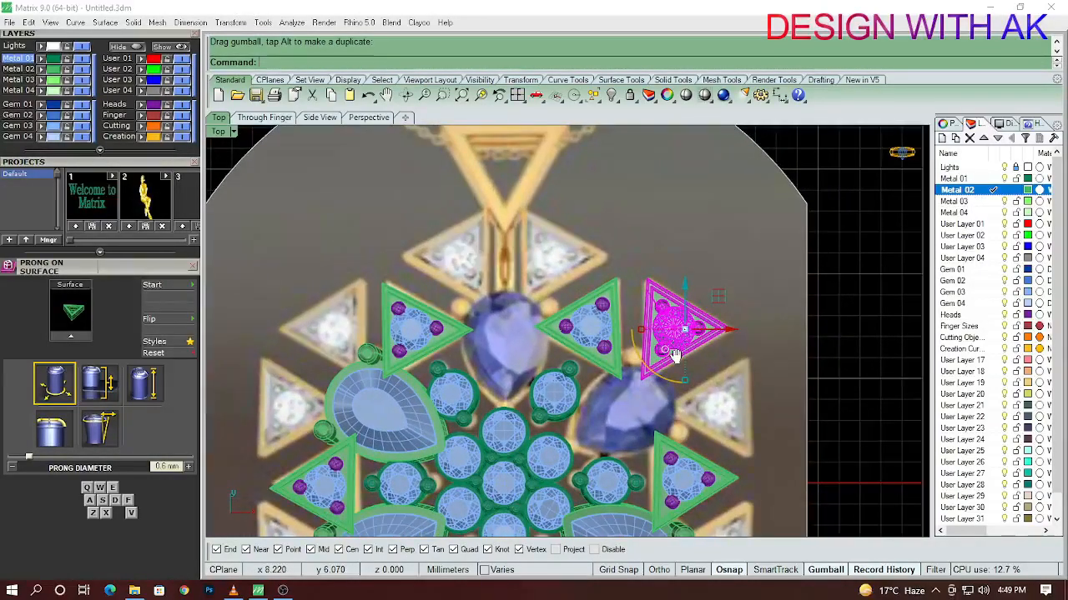
pyautogui.moveTo(676, 355); pyautogui.dragTo(675, 338, button='right')
pyautogui.scroll(-3, 675, 339)
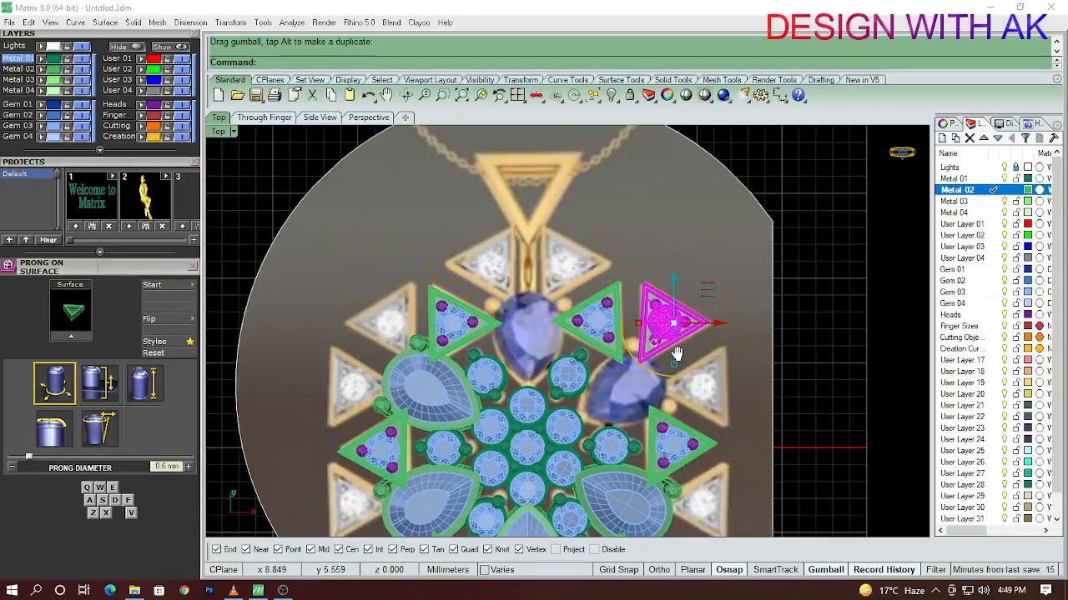
pyautogui.scroll(3, 678, 361)
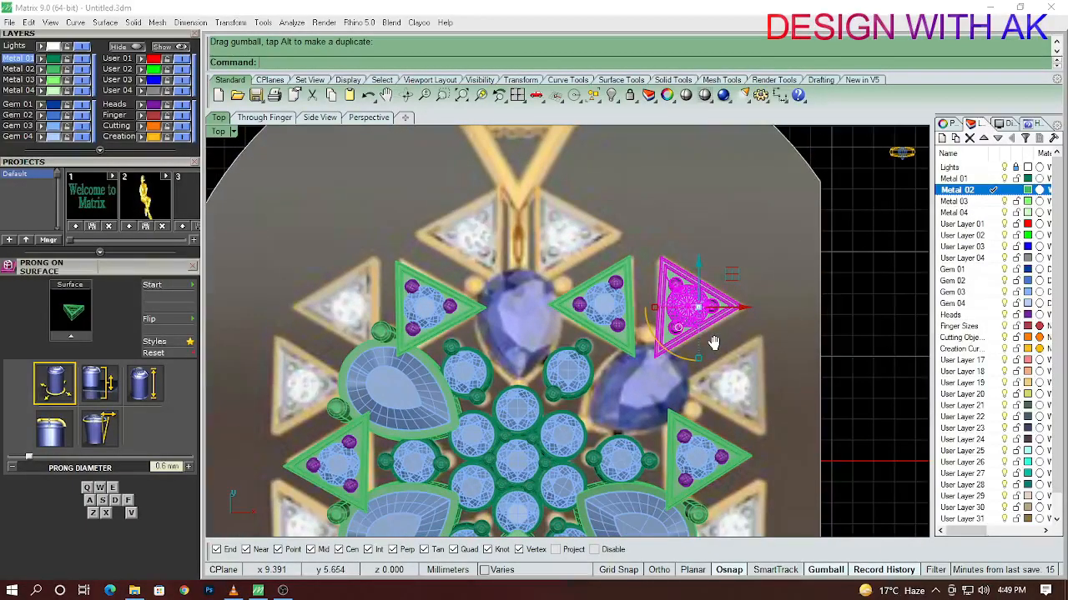
pyautogui.scroll(-4, 713, 342)
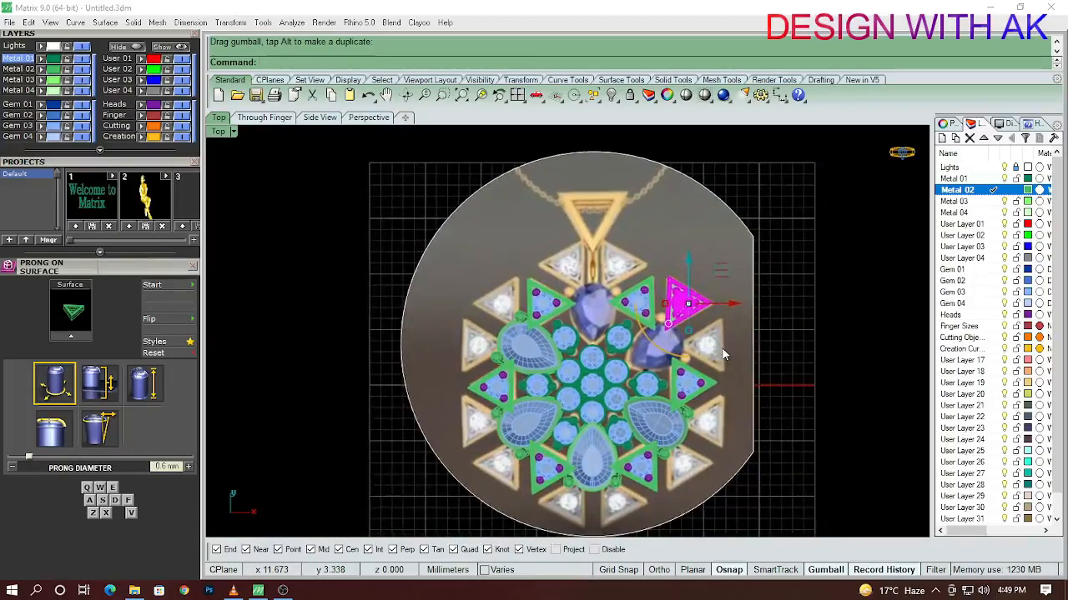
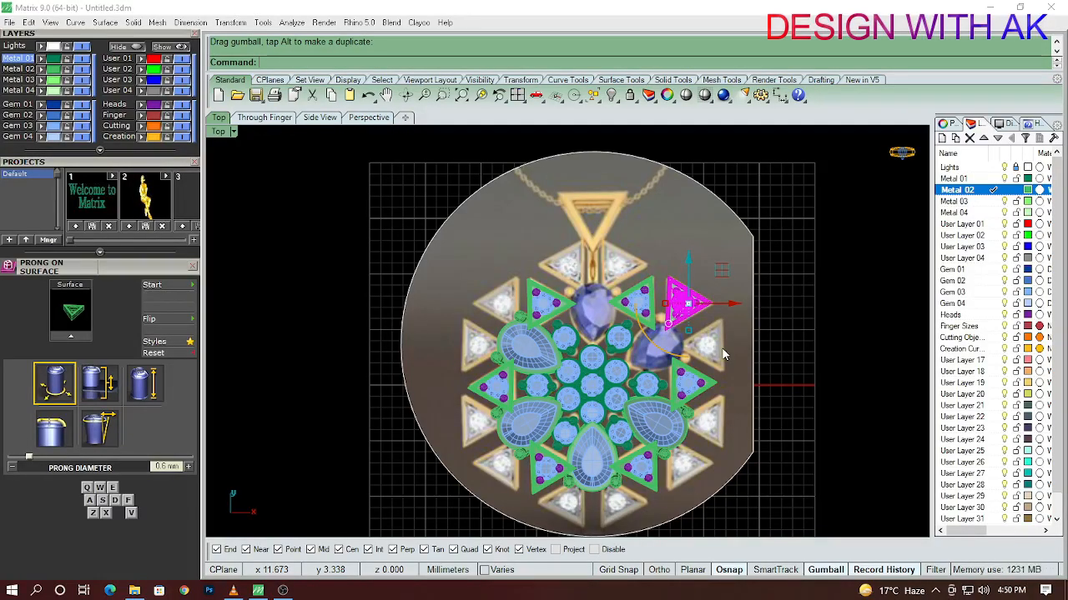
pyautogui.scroll(5, 763, 314)
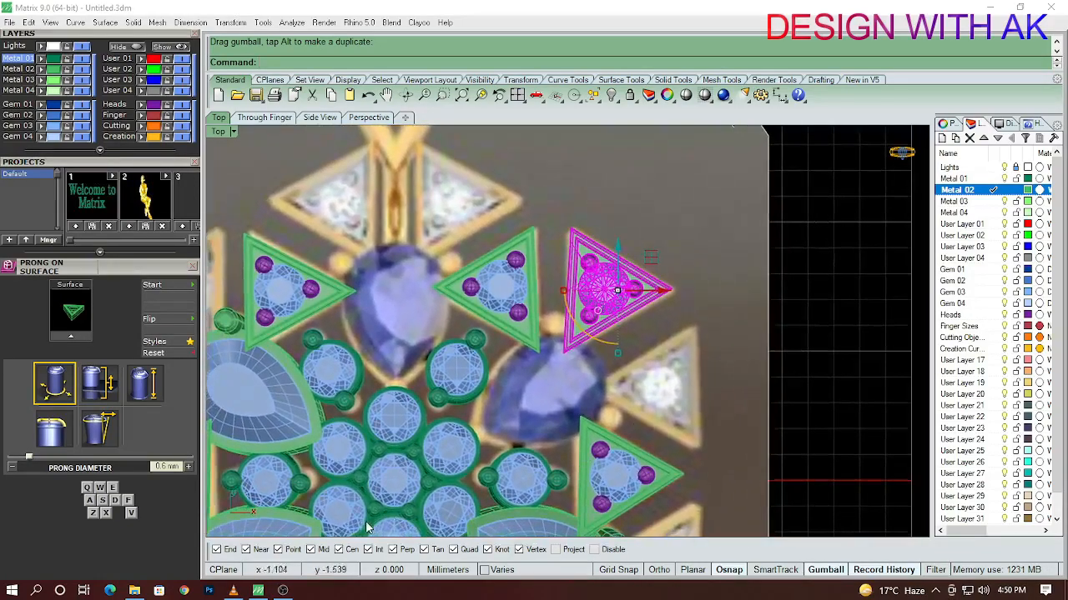
pyautogui.scroll(-4, 639, 315)
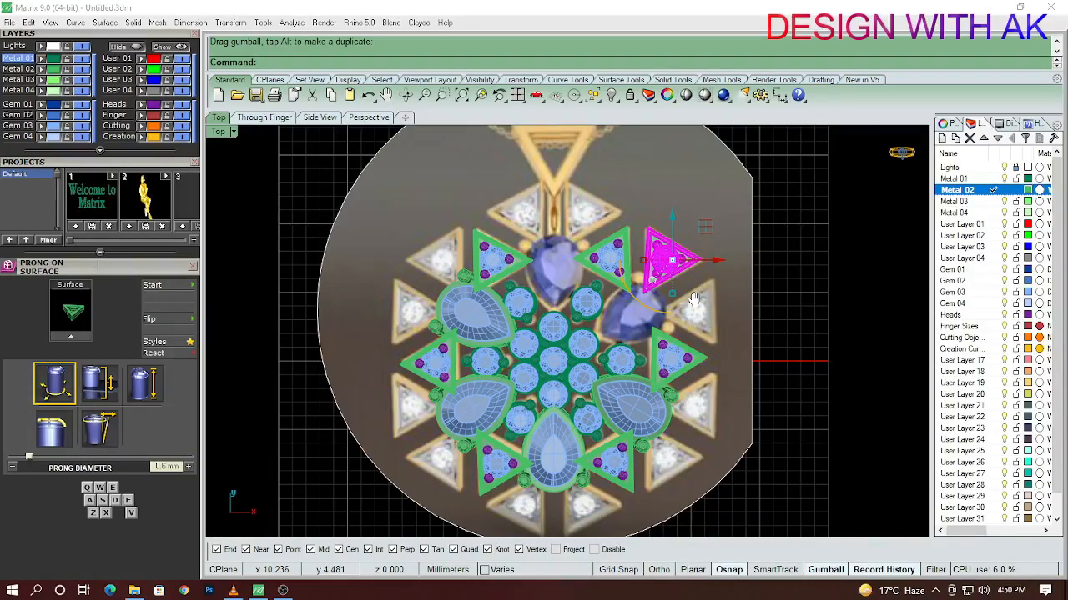
# Polar-array the upper-right outer triangular setting around the origin with 6 items over 360 degrees
pyautogui.scroll(4, 665, 327)
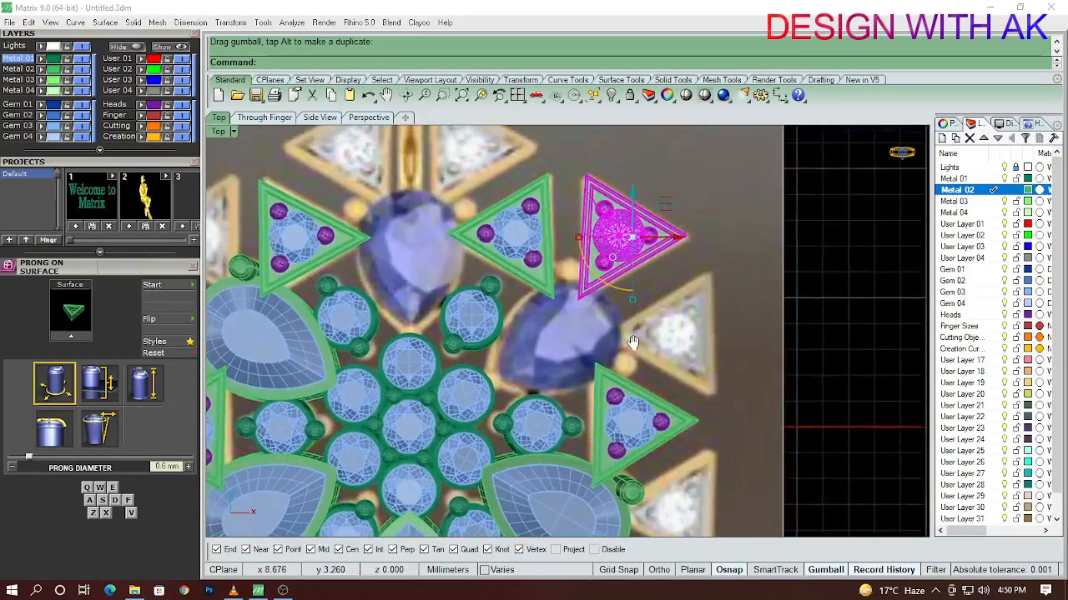
pyautogui.scroll(-2, 644, 338)
pyautogui.moveTo(642, 338); pyautogui.dragTo(663, 311, button='right')
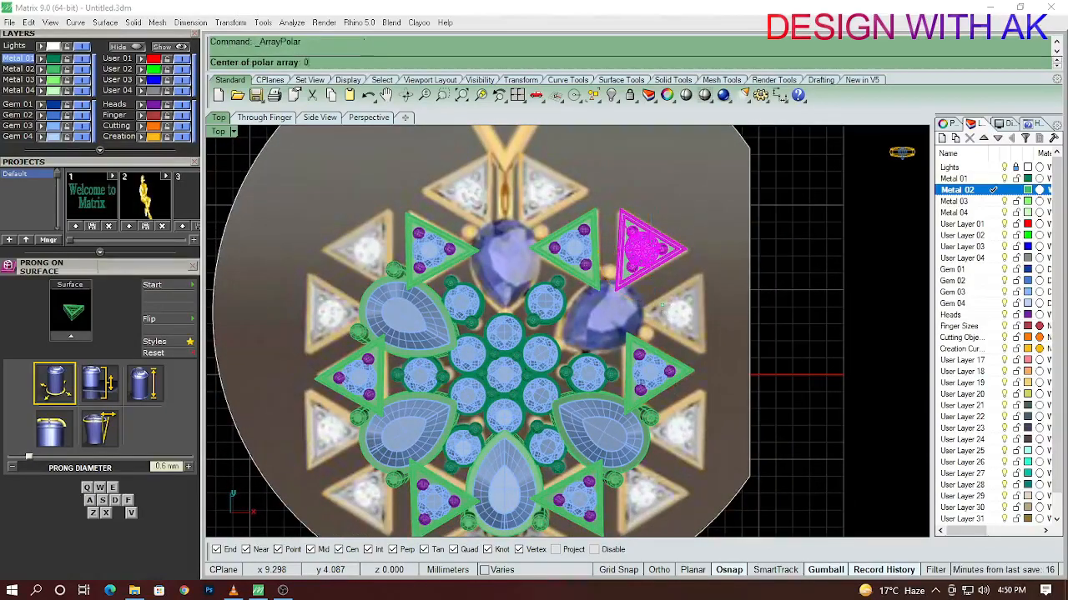
pyautogui.press('Return')
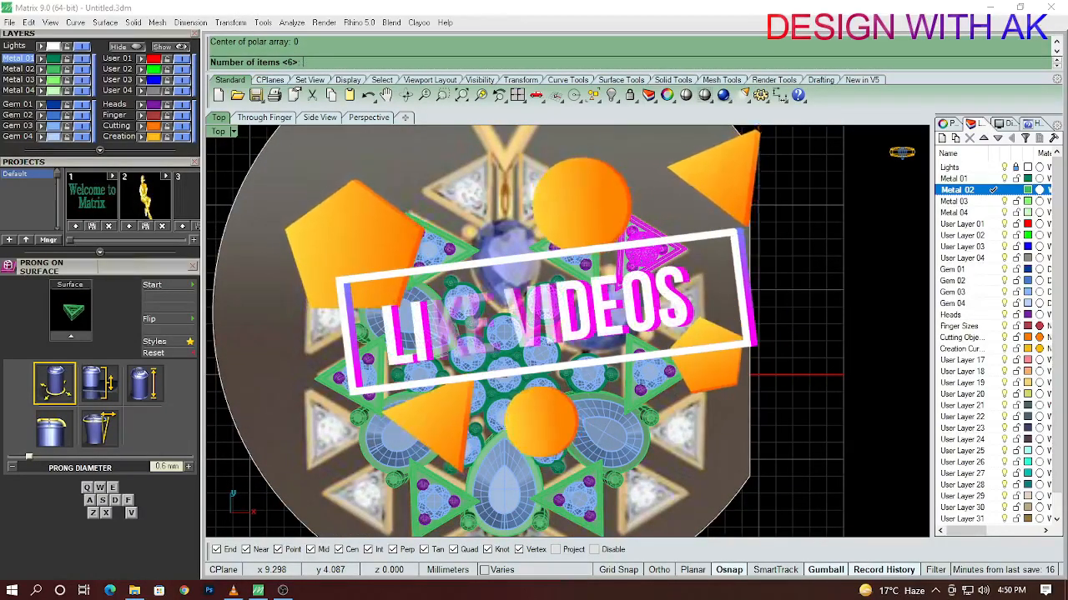
pyautogui.press('Return')
pyautogui.press('Return')
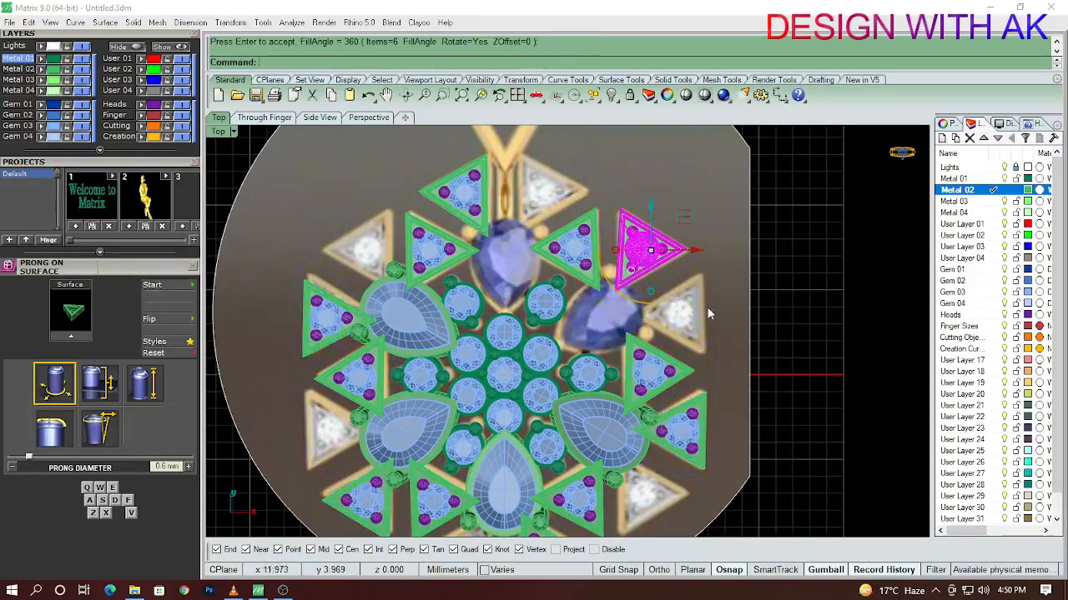
pyautogui.press('Return')
# Duplicate the upper-right outer setting down toward the neighbouring empty reference triangle
pyautogui.moveTo(708, 307); pyautogui.dragTo(698, 328, button='right')
pyautogui.scroll(3, 658, 309)
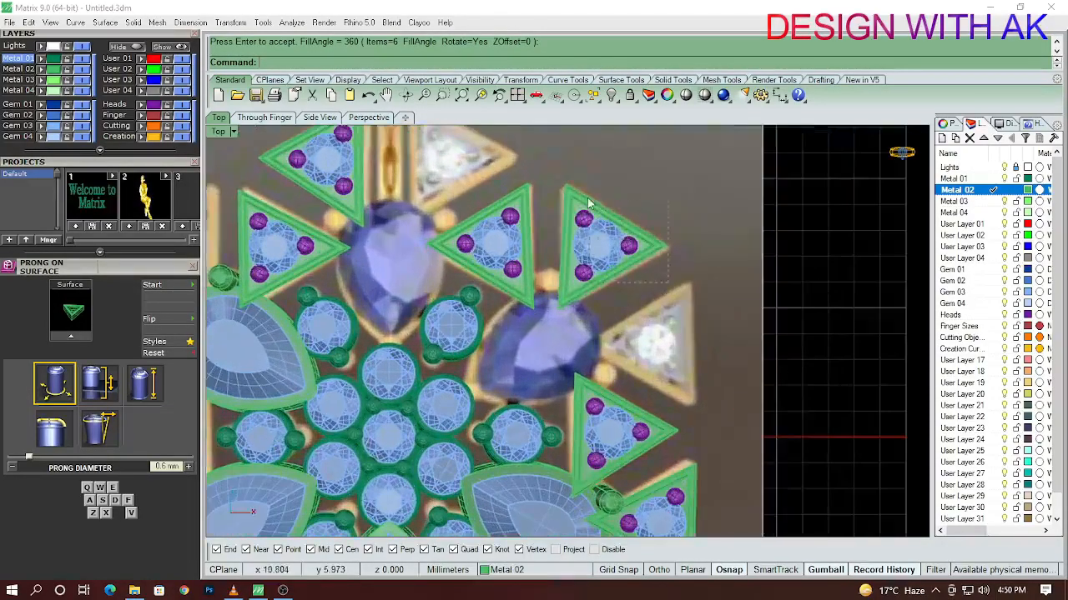
pyautogui.click(617, 214)
pyautogui.moveTo(618, 214); pyautogui.dragTo(647, 247)
pyautogui.scroll(2, 609, 309)
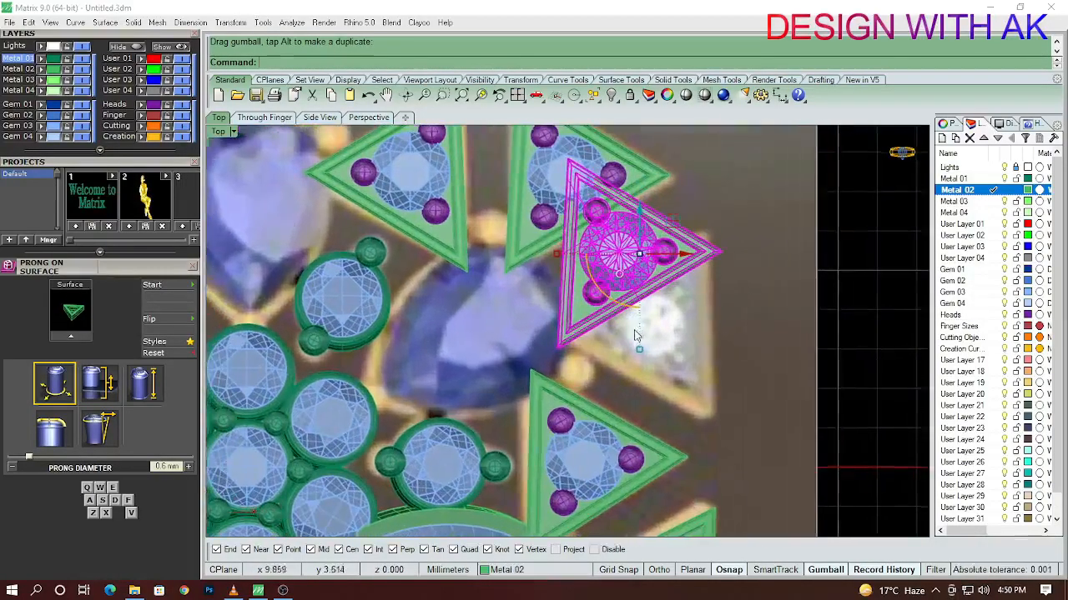
# Rotate the new copy about its lower corner so its tip points inward, and move it over the reference triangle
pyautogui.write('F')
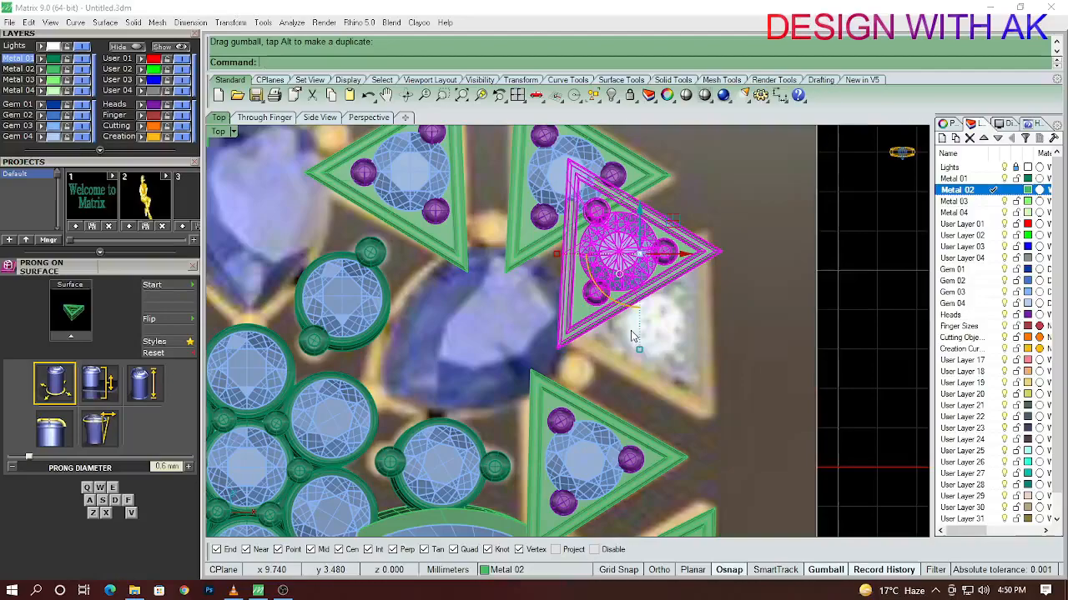
pyautogui.click(558, 347)
pyautogui.click(784, 243)
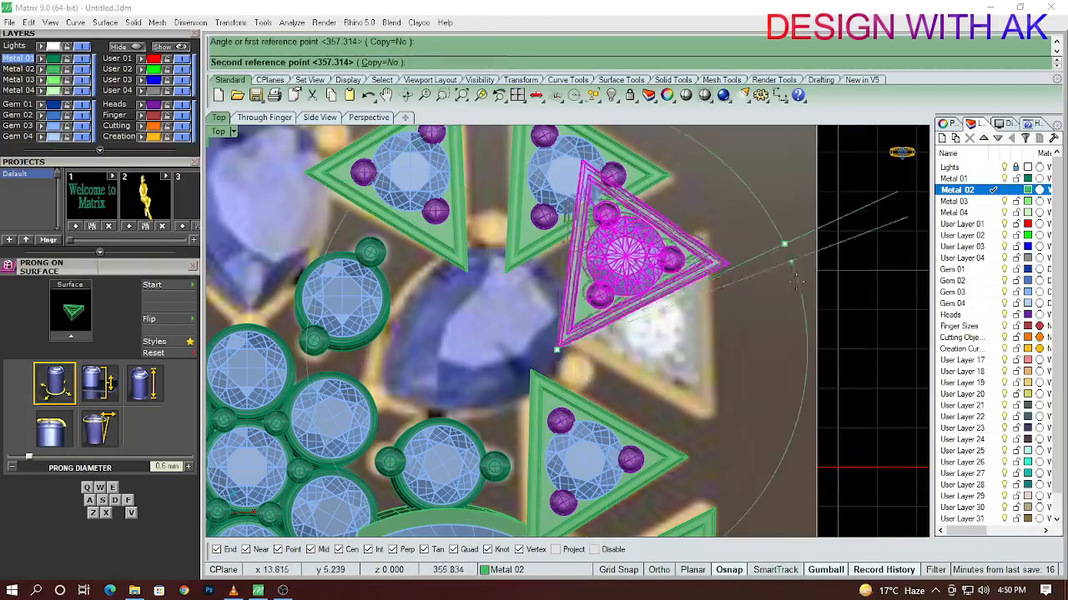
pyautogui.scroll(-4, 808, 403)
pyautogui.moveTo(807, 402); pyautogui.dragTo(746, 292, button='right')
pyautogui.scroll(4, 746, 292)
pyautogui.click(737, 382)
pyautogui.moveTo(682, 249); pyautogui.dragTo(667, 228)
# Rotate the copy slightly about its upper outer corner to match the reference triangle's tilt
pyautogui.moveTo(730, 287); pyautogui.dragTo(736, 313, button='right')
pyautogui.write('ro')
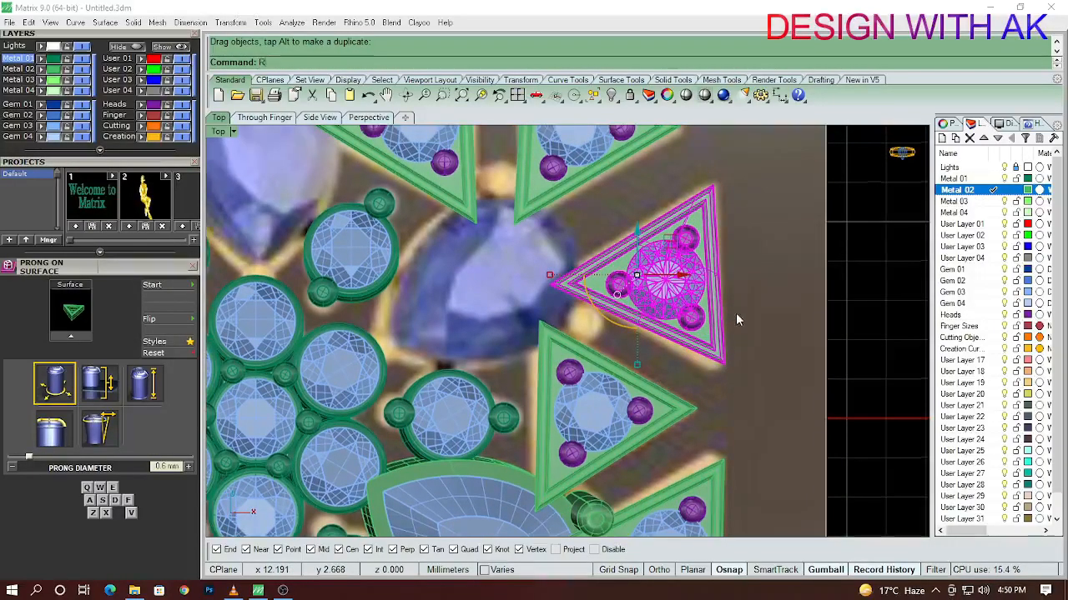
pyautogui.press('Return')
pyautogui.click(712, 187)
pyautogui.scroll(6, 746, 392)
pyautogui.click(739, 442)
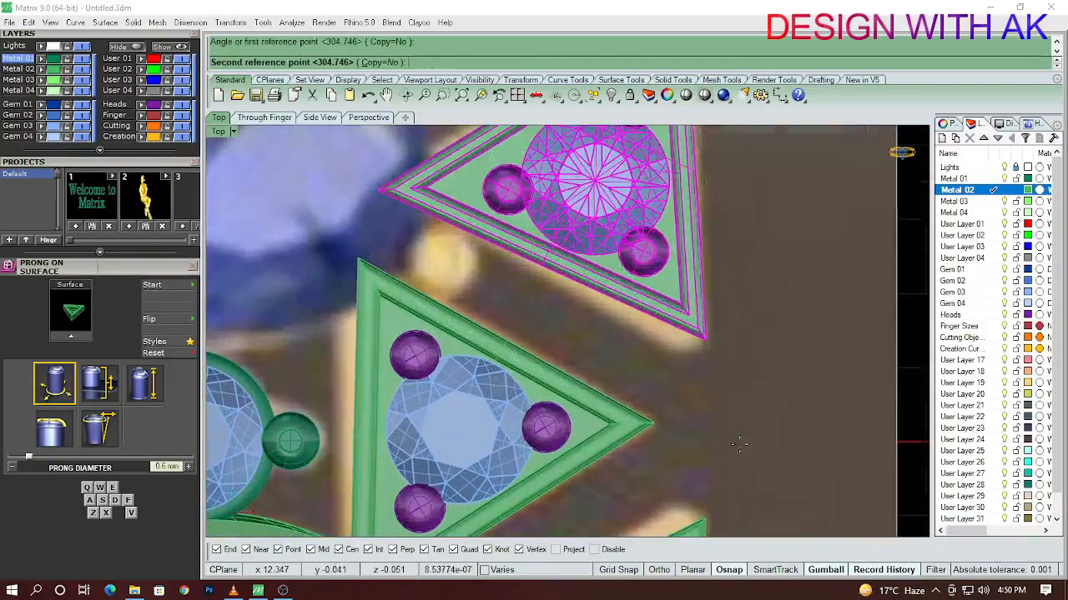
pyautogui.click(739, 443)
pyautogui.moveTo(724, 323); pyautogui.dragTo(769, 382, button='right')
pyautogui.scroll(-4, 732, 326)
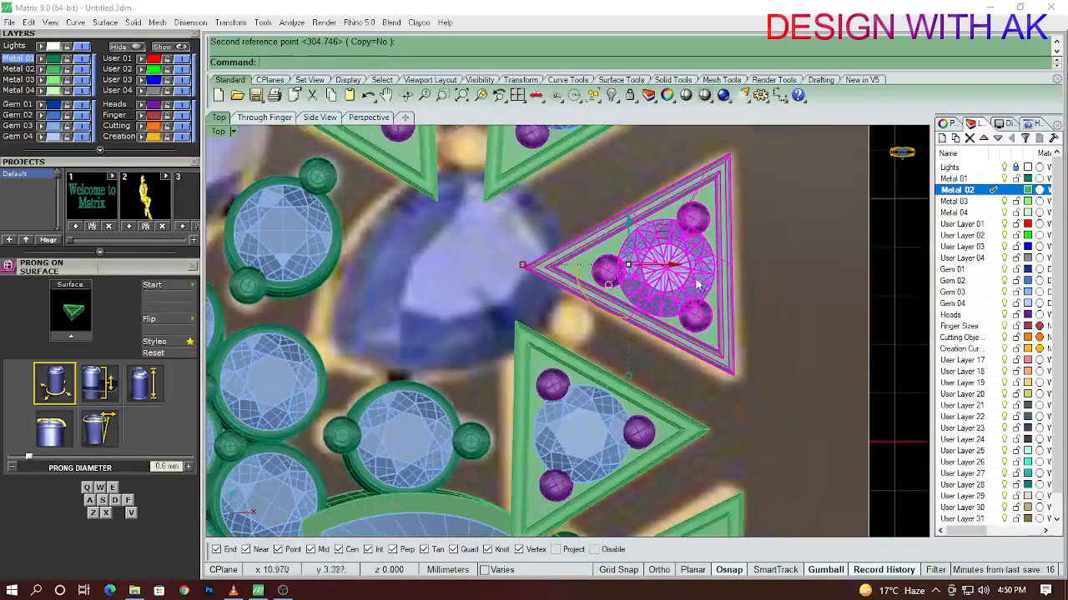
# Nudge the copy slightly outward and down to align it with the reference triangle's outline
pyautogui.moveTo(659, 268); pyautogui.dragTo(663, 267)
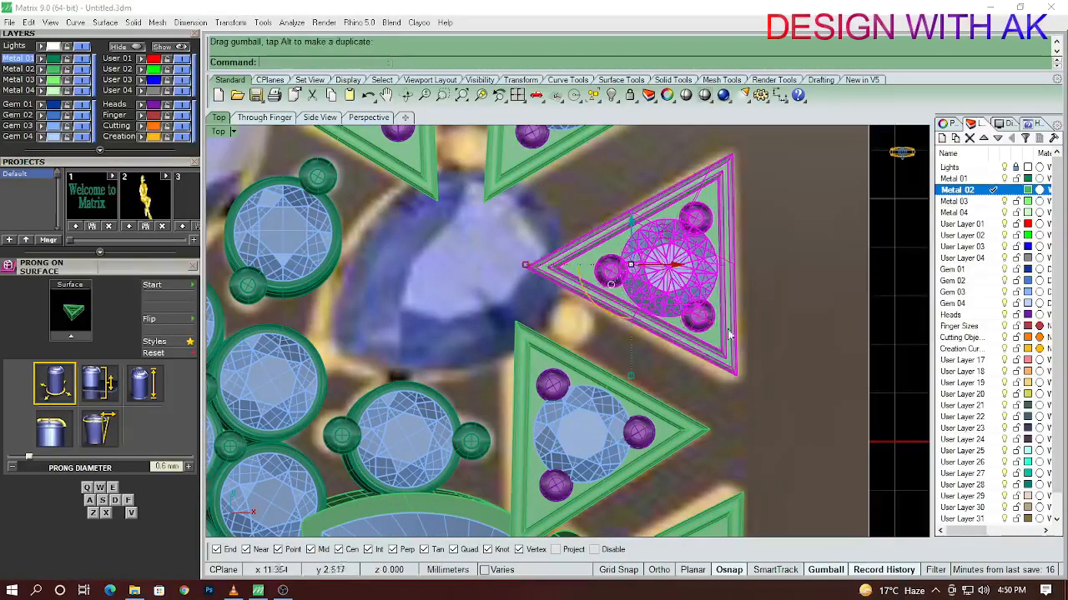
pyautogui.moveTo(776, 347); pyautogui.dragTo(768, 359, button='right')
pyautogui.moveTo(669, 245); pyautogui.dragTo(667, 248)
pyautogui.click(792, 303)
pyautogui.scroll(-6, 779, 317)
pyautogui.moveTo(779, 323); pyautogui.dragTo(743, 335, button='right')
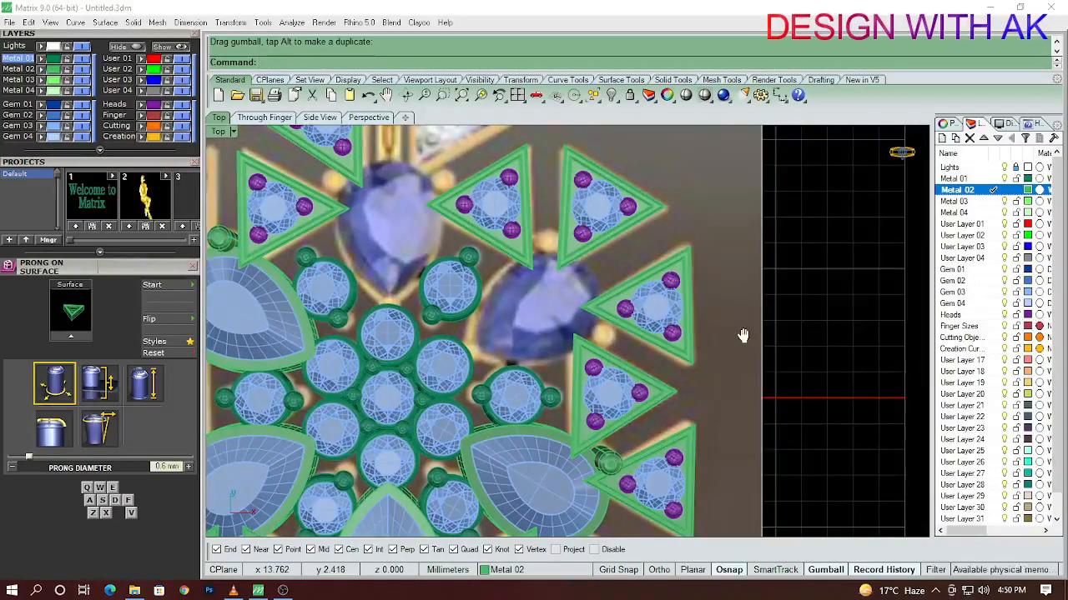
# Select the inner-ring triangular setting right of the top pear gem and lower it in the front view to the pendant's base level
pyautogui.scroll(-5, 740, 333)
pyautogui.scroll(6, 672, 310)
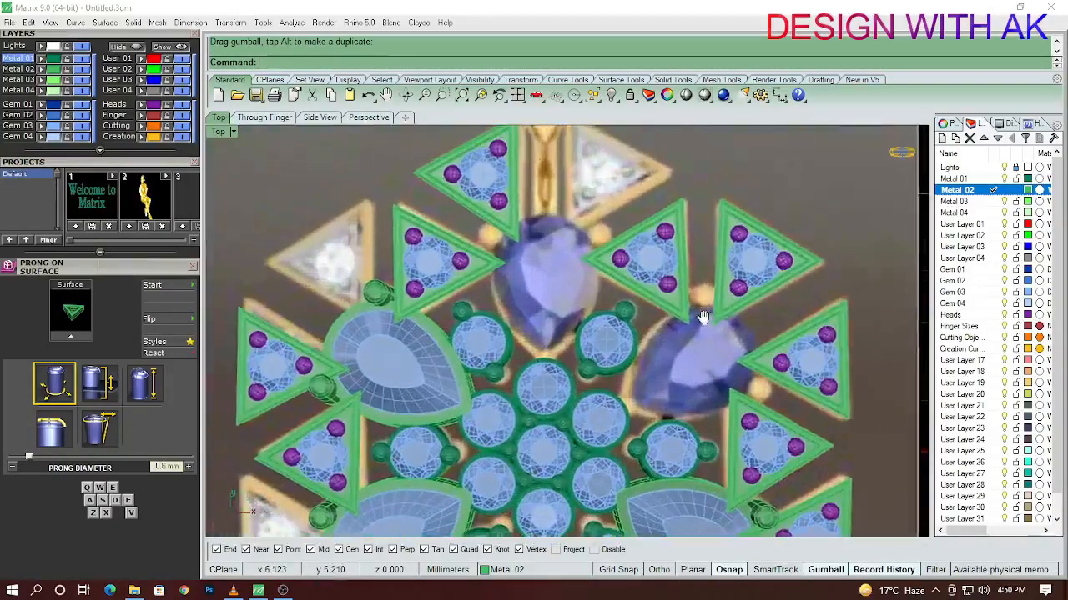
pyautogui.scroll(3, 701, 300)
pyautogui.click(677, 267)
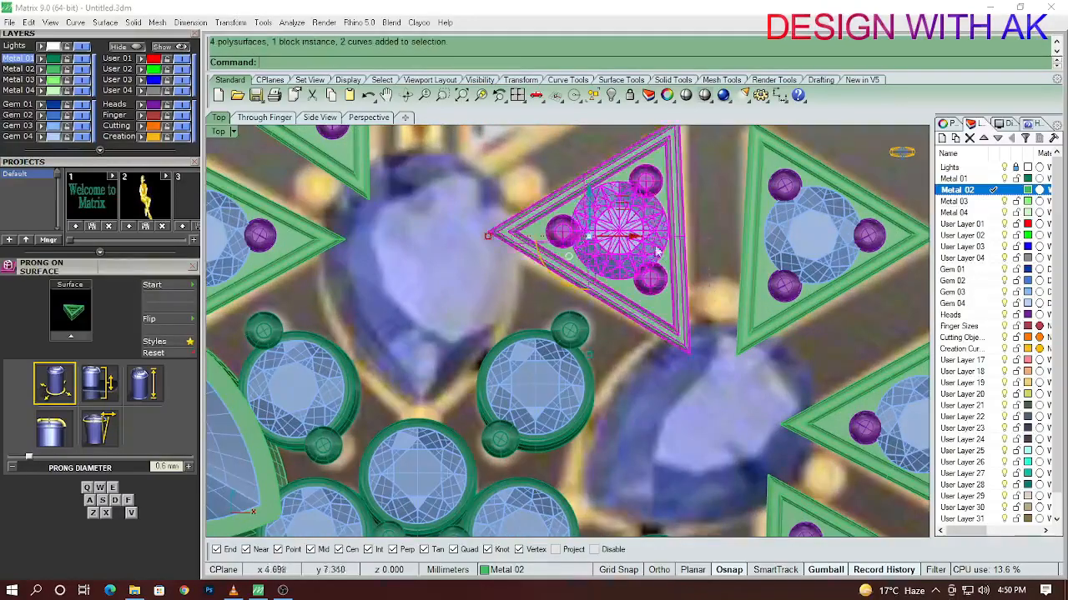
pyautogui.scroll(-3, 663, 304)
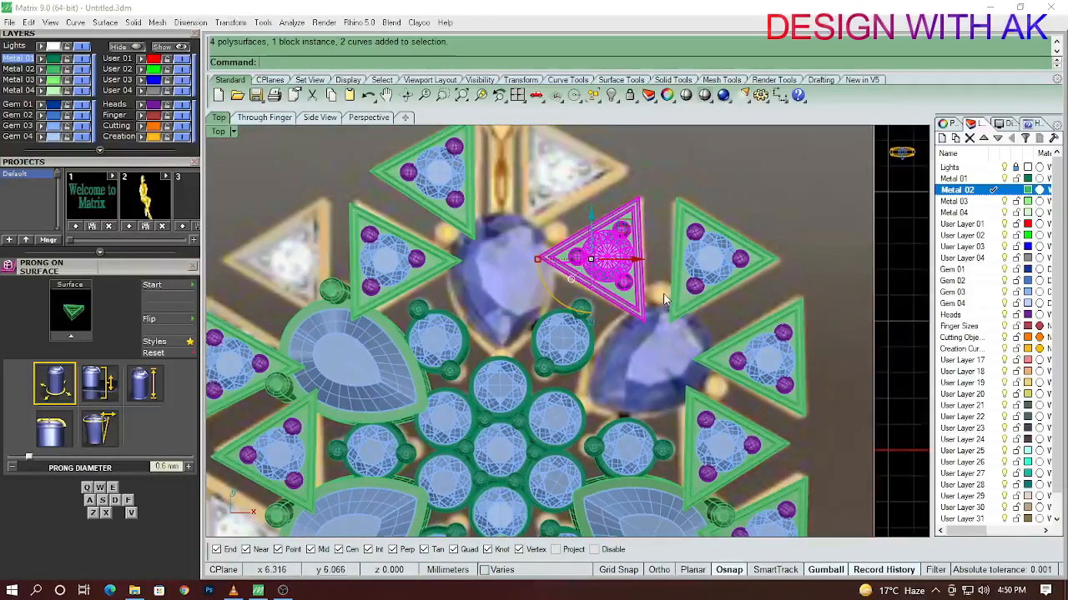
pyautogui.scroll(-2, 666, 297)
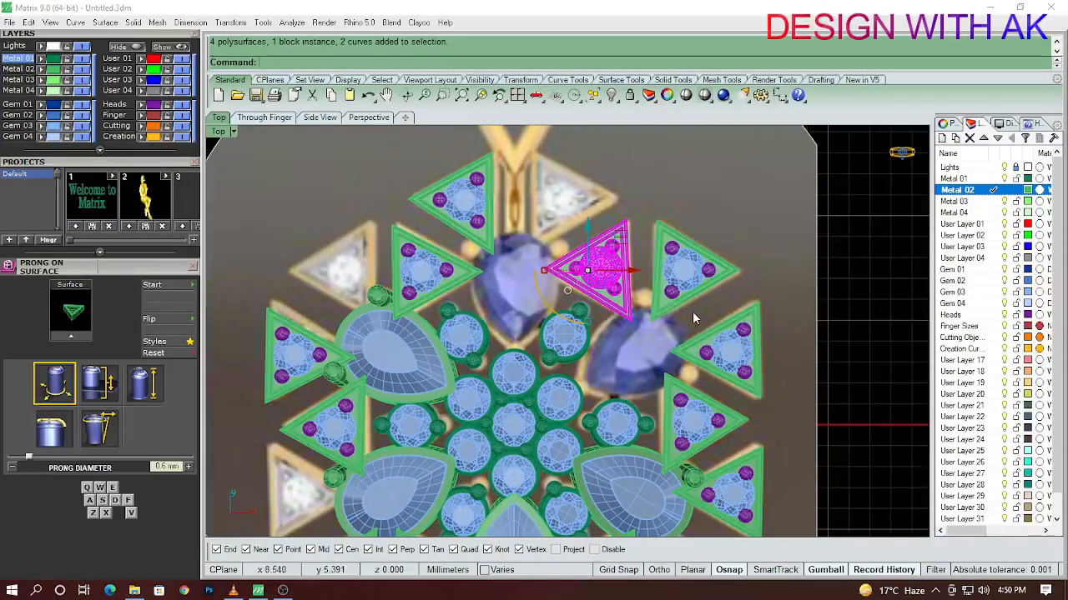
pyautogui.scroll(3, 637, 297)
pyautogui.press('Escape')
pyautogui.click(602, 278)
pyautogui.hotkey('ctrl', 'F2')
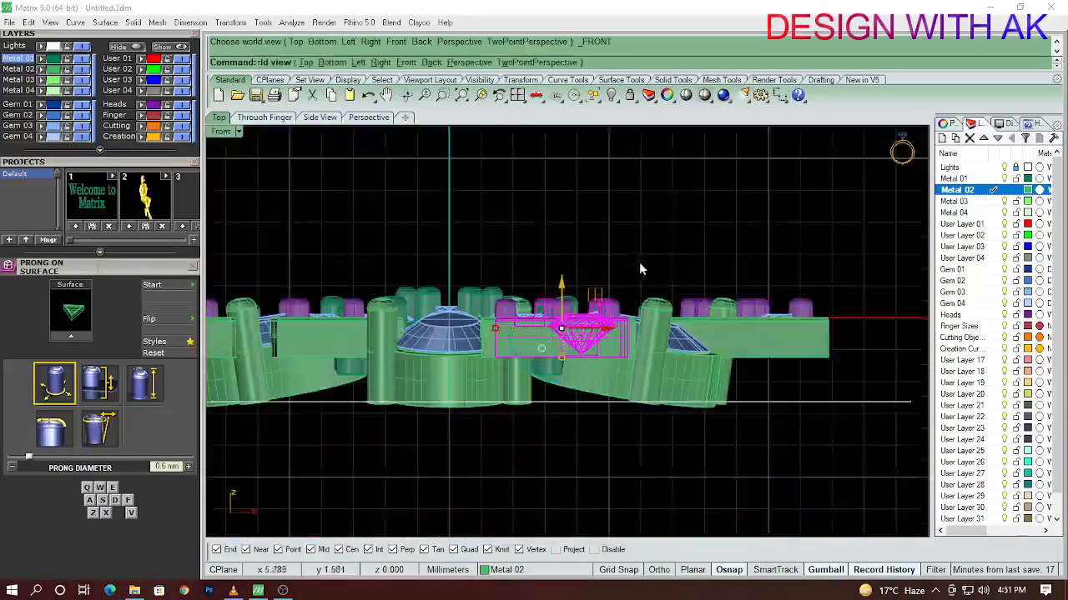
pyautogui.moveTo(603, 302); pyautogui.dragTo(616, 372, button='right')
pyautogui.moveTo(578, 356); pyautogui.dragTo(579, 406)
pyautogui.hotkey('ctrl', 'F1')
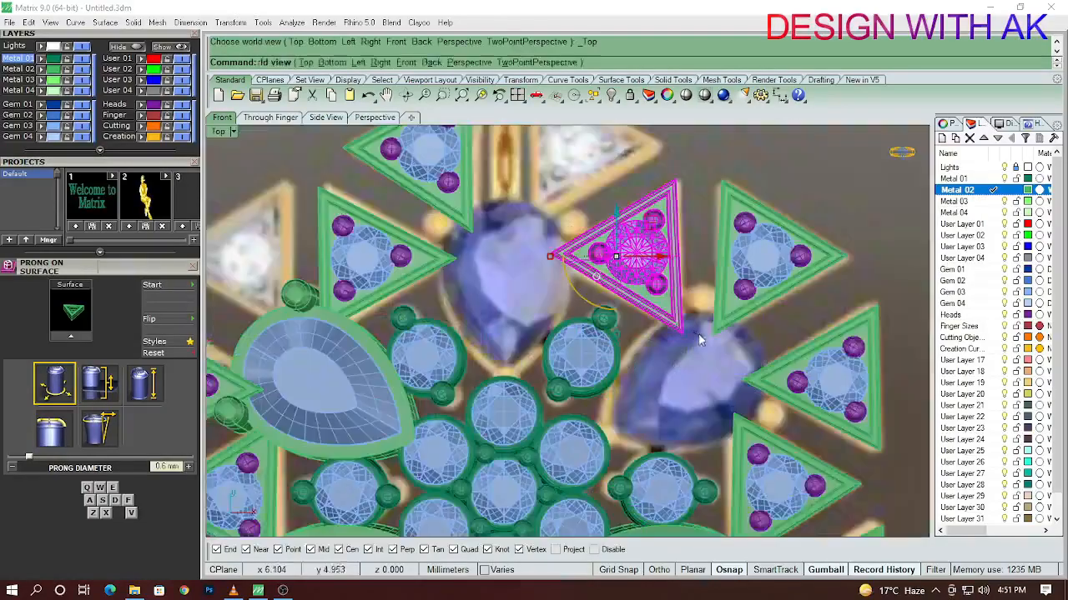
# Tilt the lowered inner setting slightly in the right view about its lower inner corner so its outer end drops
pyautogui.hotkey('ctrl', 'F3')
pyautogui.moveTo(676, 314); pyautogui.dragTo(694, 286, button='right')
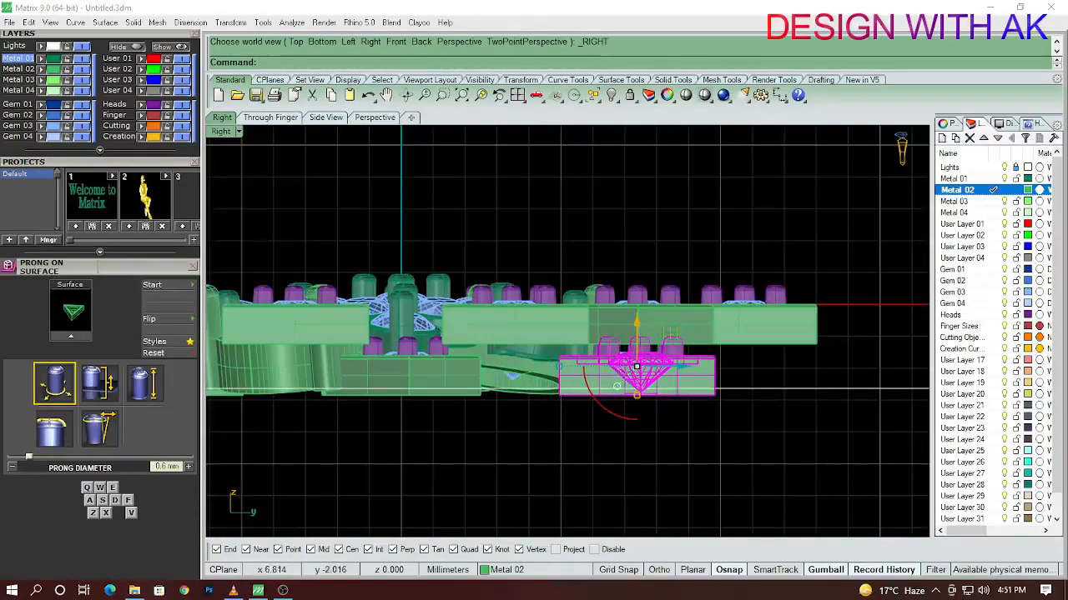
pyautogui.press('r')
pyautogui.click(561, 395)
pyautogui.click(802, 416)
pyautogui.click(792, 444)
pyautogui.hotkey('ctrl', 'F1')
pyautogui.moveTo(731, 386); pyautogui.dragTo(794, 373, button='right')
# Lower the upper-right outer triangular setting in the front view
pyautogui.moveTo(799, 308); pyautogui.dragTo(770, 338, button='right')
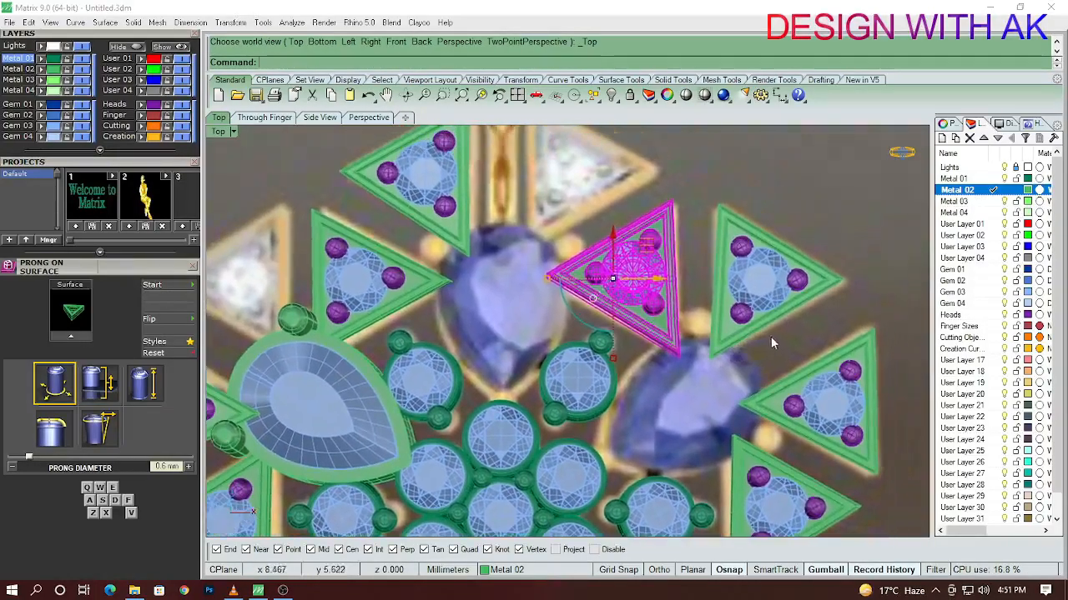
pyautogui.hotkey('ctrl', 'F2')
pyautogui.moveTo(778, 274); pyautogui.dragTo(784, 321)
# Rotate the lowered upper-right outer setting in the front view about its lower inner corner to slope its outer end downward
pyautogui.press('Return')
pyautogui.scroll(-2, 734, 419)
pyautogui.click(749, 412)
pyautogui.moveTo(789, 427); pyautogui.dragTo(749, 389, button='right')
pyautogui.click(818, 399)
pyautogui.click(815, 403)
pyautogui.hotkey('ctrl', 'F1')
pyautogui.scroll(5, 734, 367)
pyautogui.moveTo(692, 328); pyautogui.dragTo(633, 272, button='right')
pyautogui.click(811, 376)
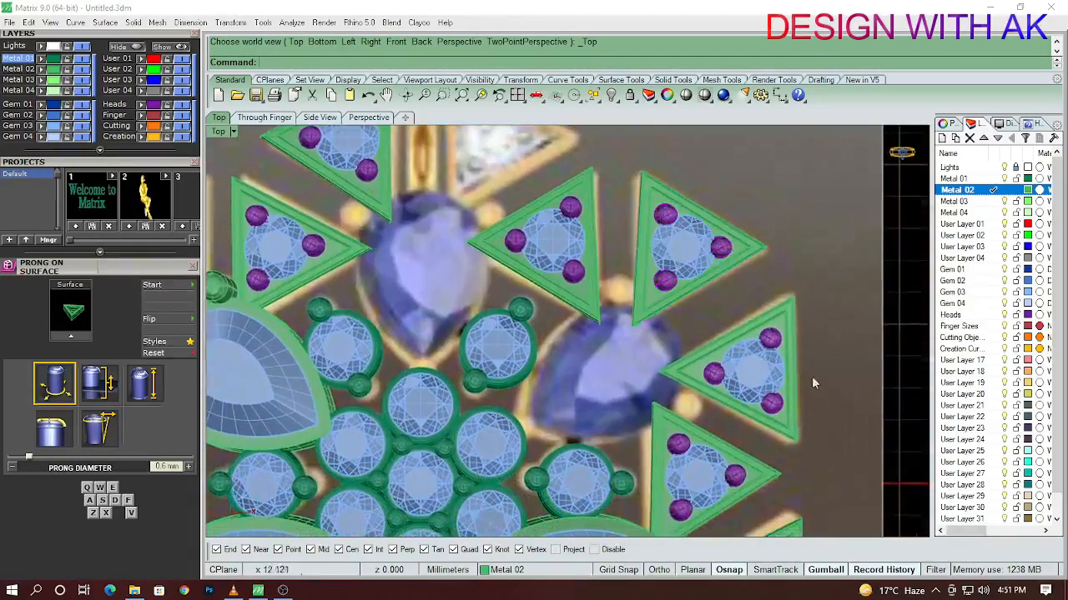
# Select the outer triangular setting on the far right and lower it in the front view
pyautogui.click(738, 349)
pyautogui.scroll(-4, 738, 349)
pyautogui.hotkey('ctrl', 'F2')
pyautogui.moveTo(686, 321); pyautogui.dragTo(673, 337, button='right')
pyautogui.scroll(3, 674, 336)
pyautogui.moveTo(674, 244); pyautogui.dragTo(677, 307)
# Tilt the far-right outer setting in the front view about its lower inner corner so its outer end slopes down
pyautogui.write('ro')
pyautogui.press('Return')
pyautogui.click(591, 383)
pyautogui.click(845, 421)
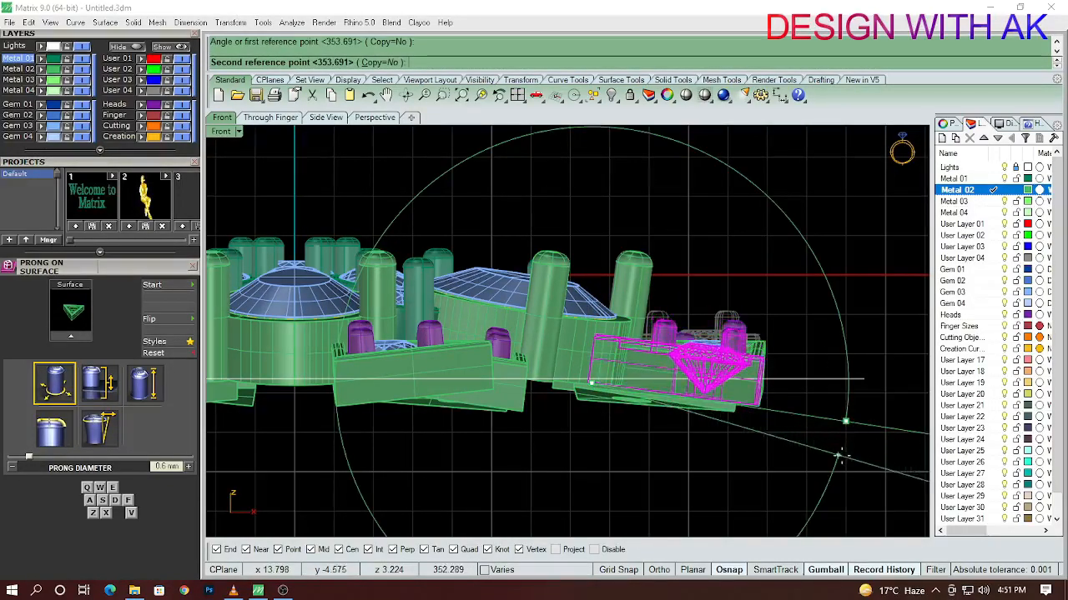
pyautogui.click(804, 431)
pyautogui.press('w')
pyautogui.click(819, 356)
pyautogui.moveTo(819, 357); pyautogui.dragTo(765, 356, button='right')
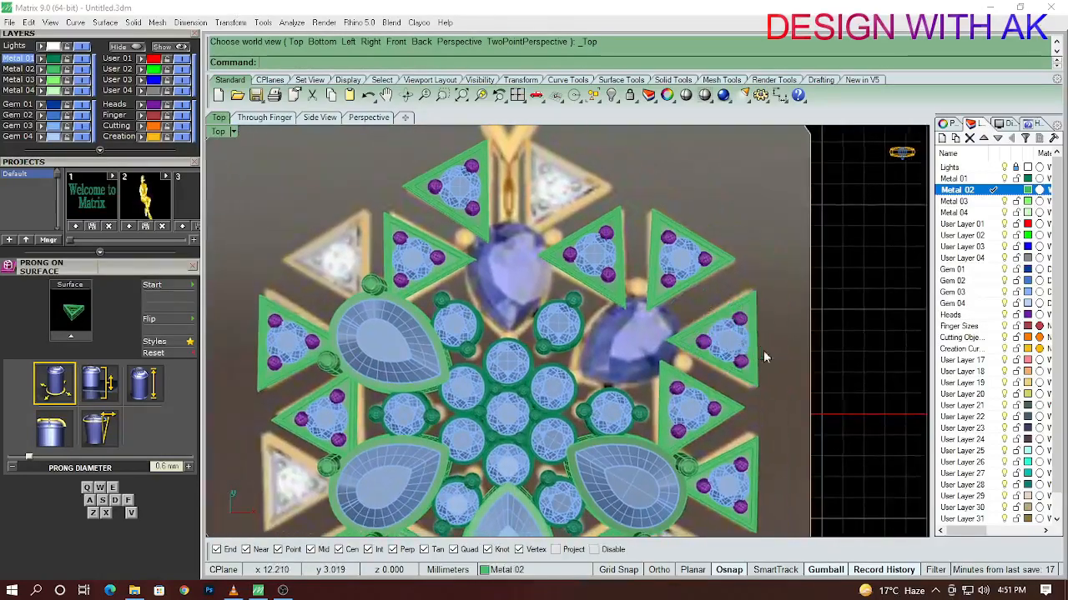
# Polar-array the tilted far-right outer setting around the pendant's centre with 6 items over 360 degrees
pyautogui.click(718, 331)
pyautogui.scroll(-4, 718, 333)
pyautogui.write('ap')
pyautogui.press('Return')
pyautogui.write('6')
pyautogui.press('Return')
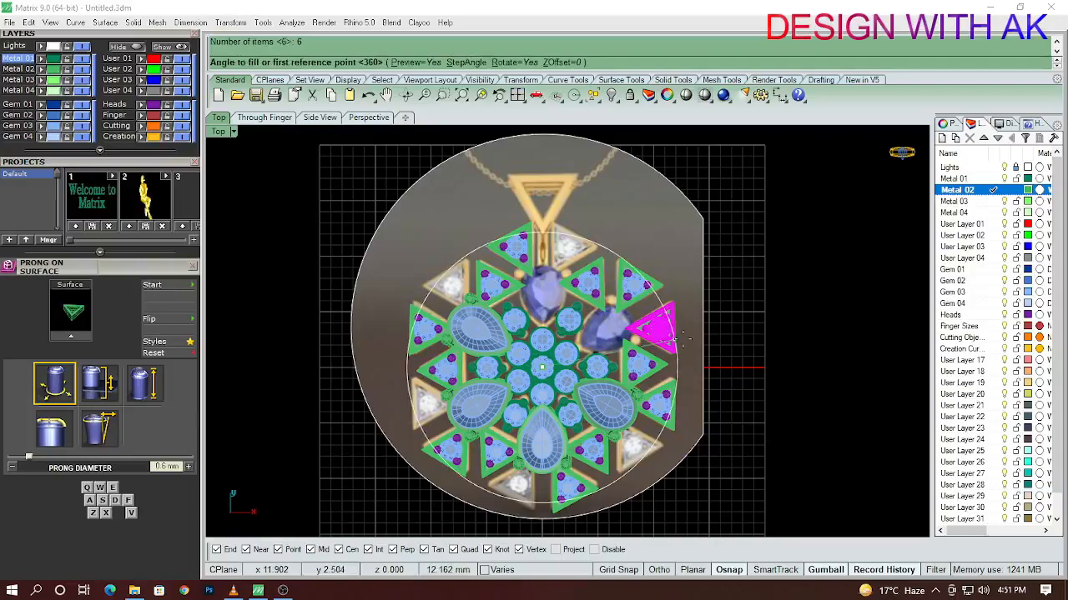
pyautogui.press('Return')
pyautogui.press('Return')
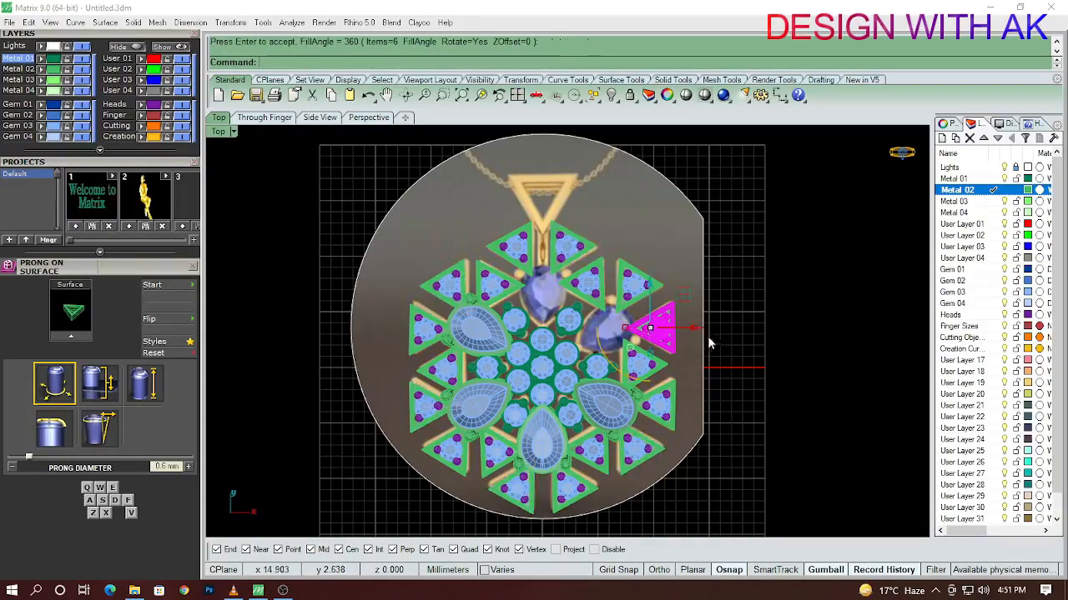
# Try duplicating the setting right of the bail stem onto the reference bail triangle, and delete the copy
pyautogui.scroll(5, 539, 230)
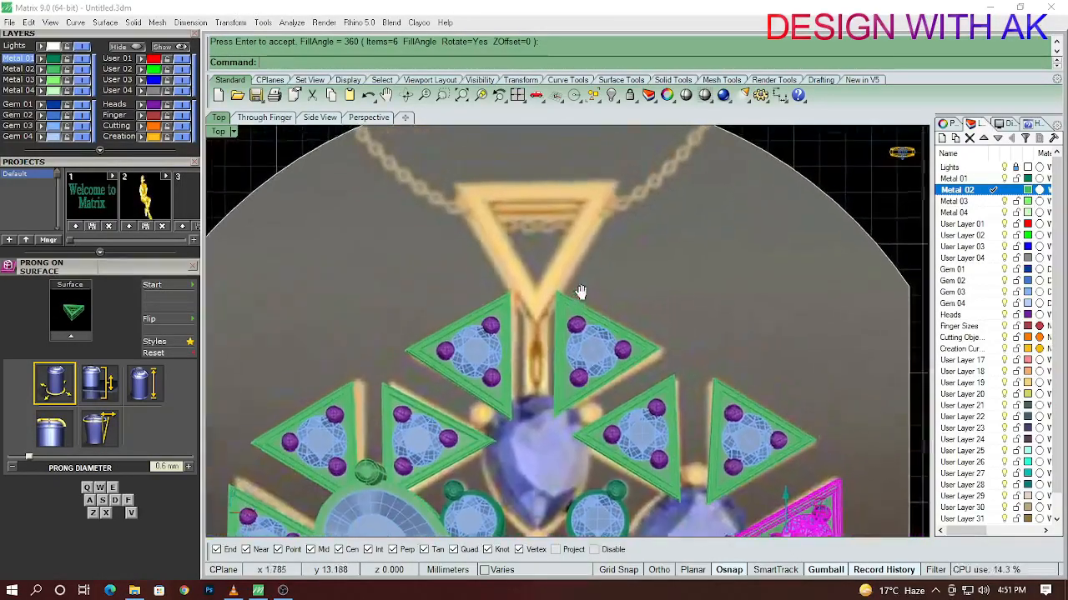
pyautogui.moveTo(534, 233); pyautogui.dragTo(528, 263, button='right')
pyautogui.click(563, 350)
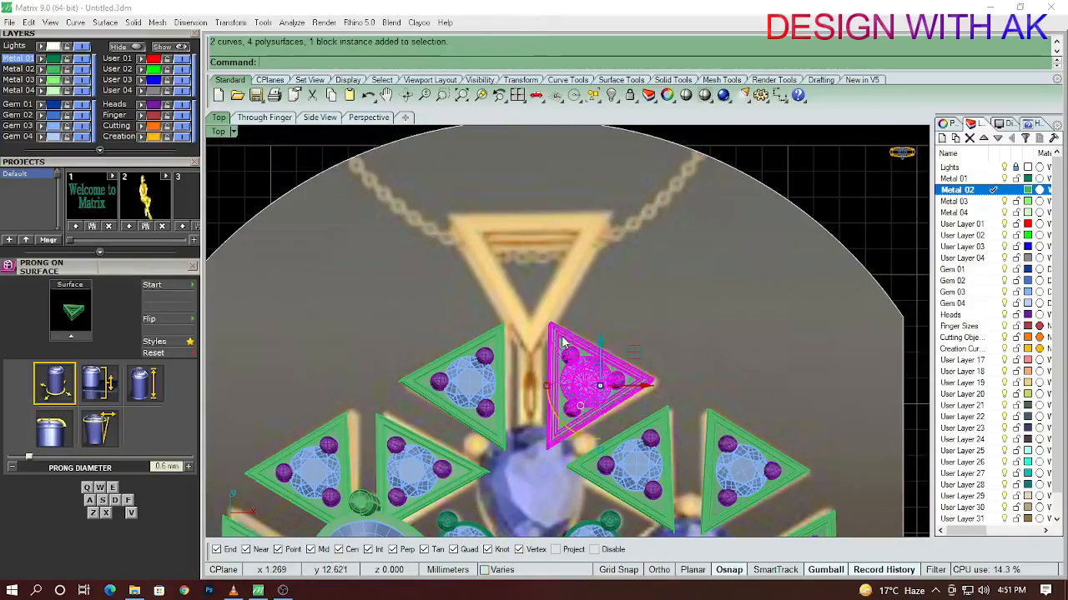
pyautogui.scroll(1, 563, 350)
pyautogui.moveTo(639, 367); pyautogui.dragTo(571, 225)
pyautogui.scroll(4, 544, 257)
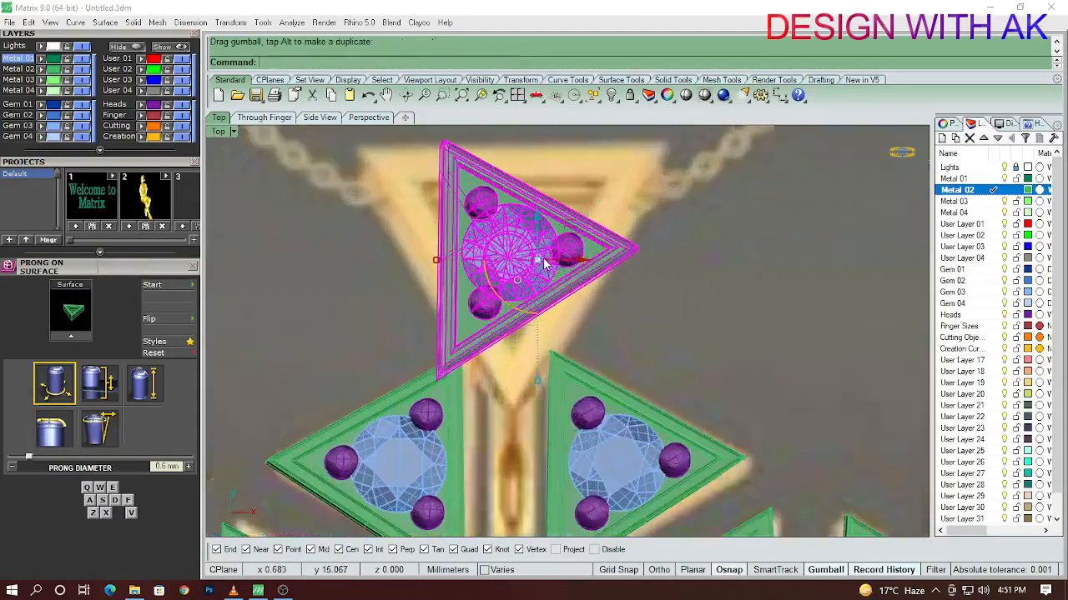
pyautogui.moveTo(543, 258); pyautogui.dragTo(574, 276, button='right')
pyautogui.click(665, 327)
pyautogui.click(636, 277)
pyautogui.scroll(-2, 622, 278)
pyautogui.press('Delete')
pyautogui.scroll(2, 524, 282)
pyautogui.scroll(-2, 524, 282)
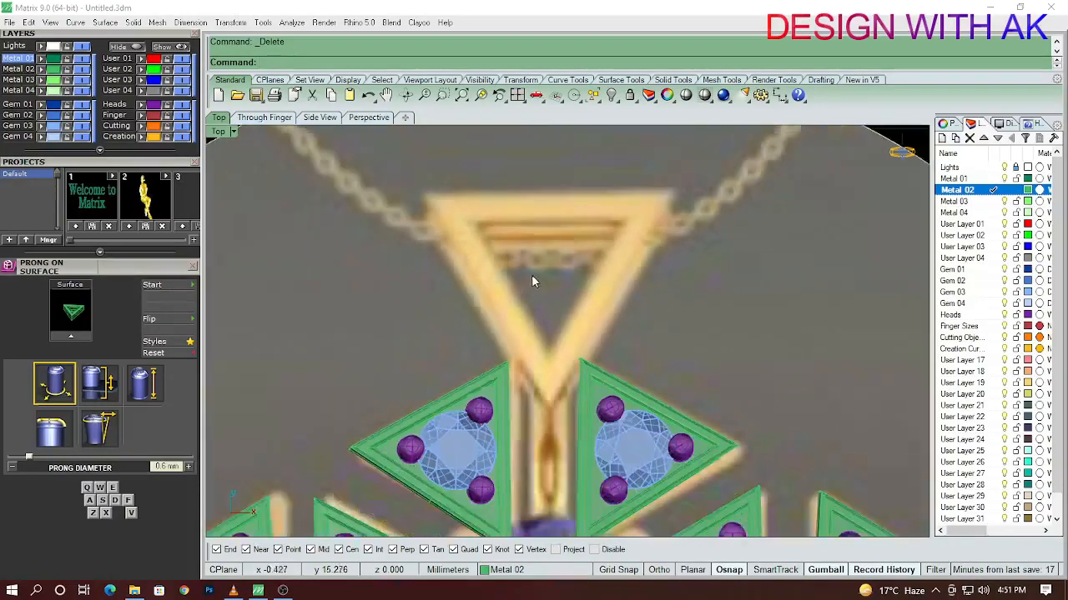
pyautogui.scroll(1, 510, 295)
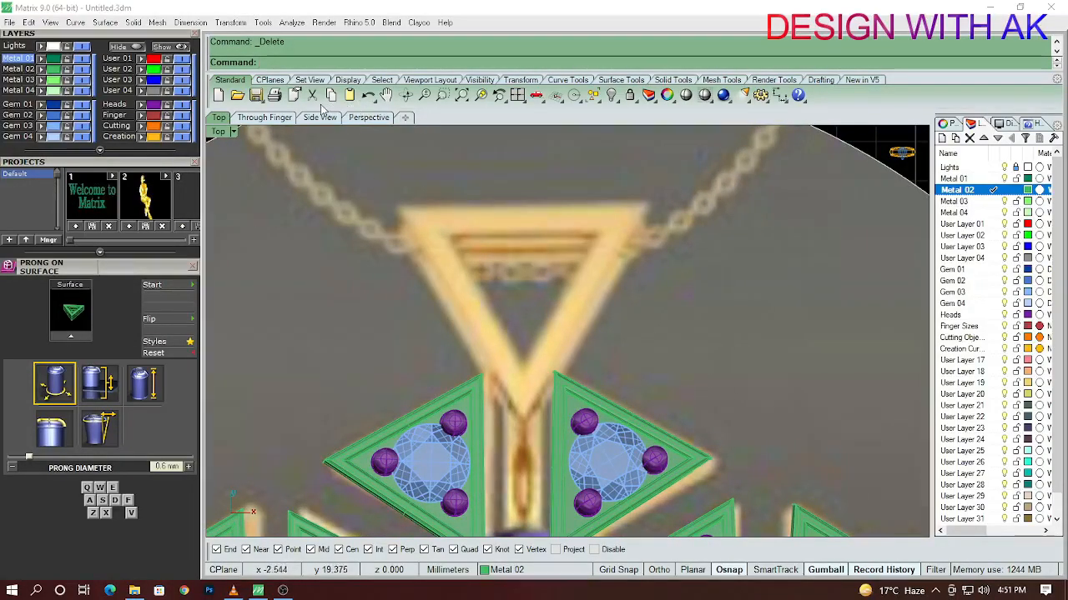
pyautogui.write('Tr')
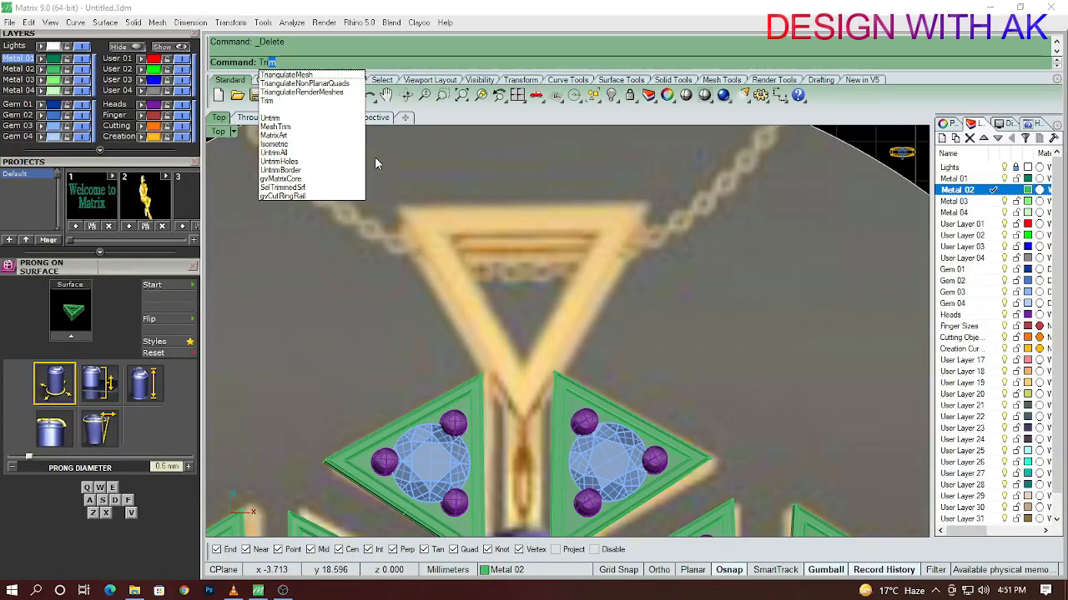
pyautogui.press('Escape')
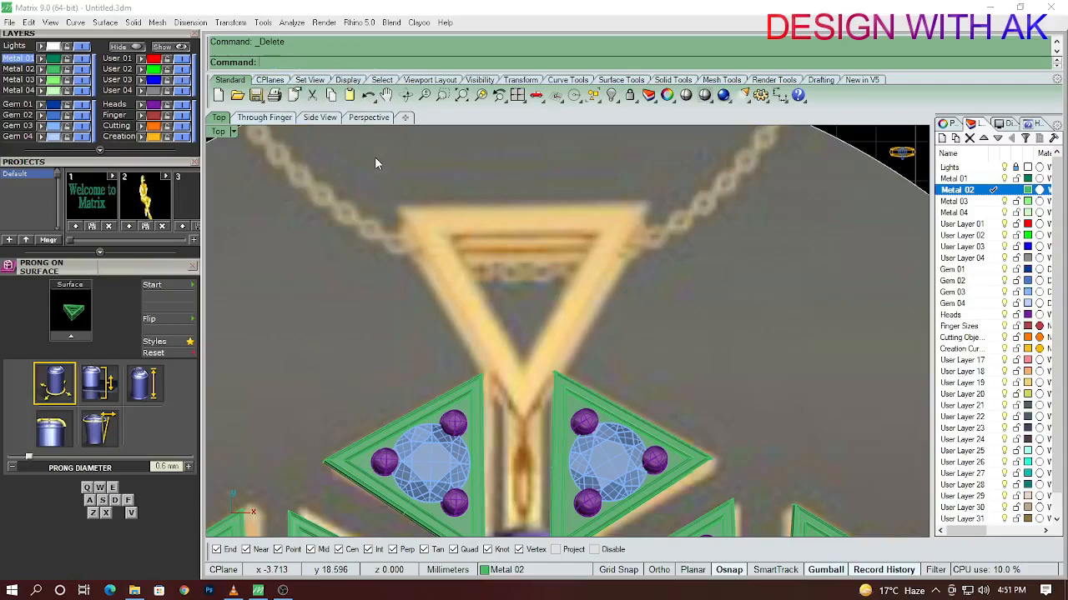
# Draw a three-sided inscribed polygon centred in the reference bail triangle, with one corner pointing down at its lower tip
pyautogui.scroll(3, 568, 271)
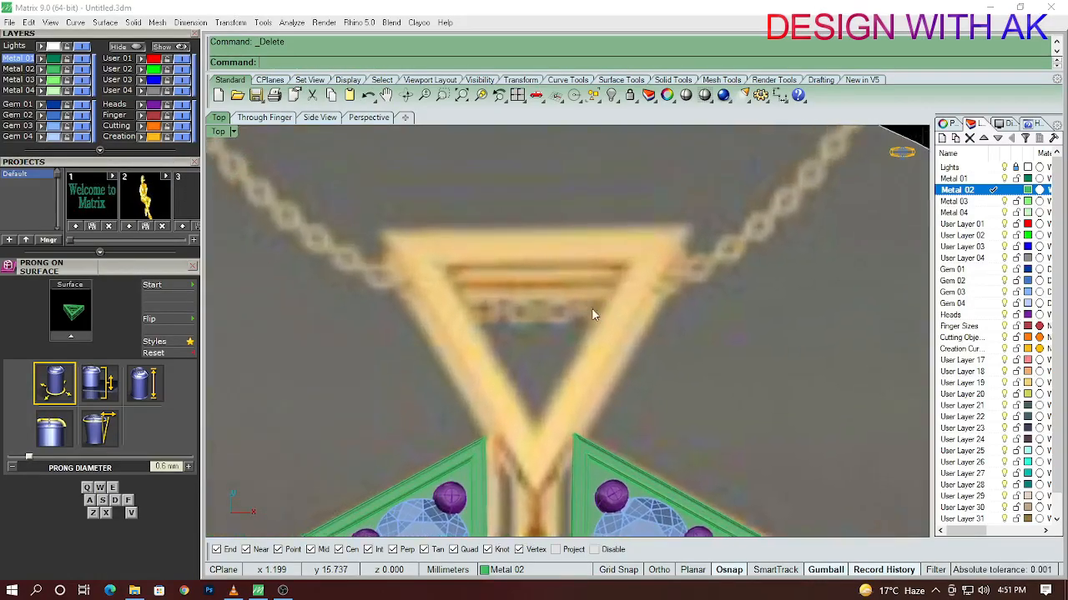
pyautogui.write('Polygon')
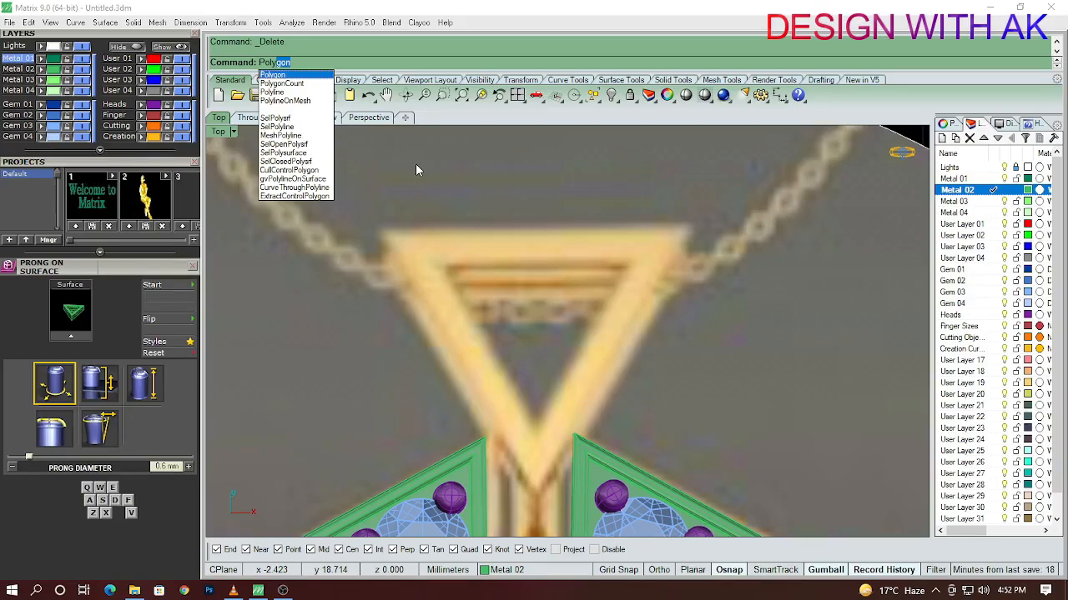
pyautogui.press('Return')
pyautogui.click(359, 62)
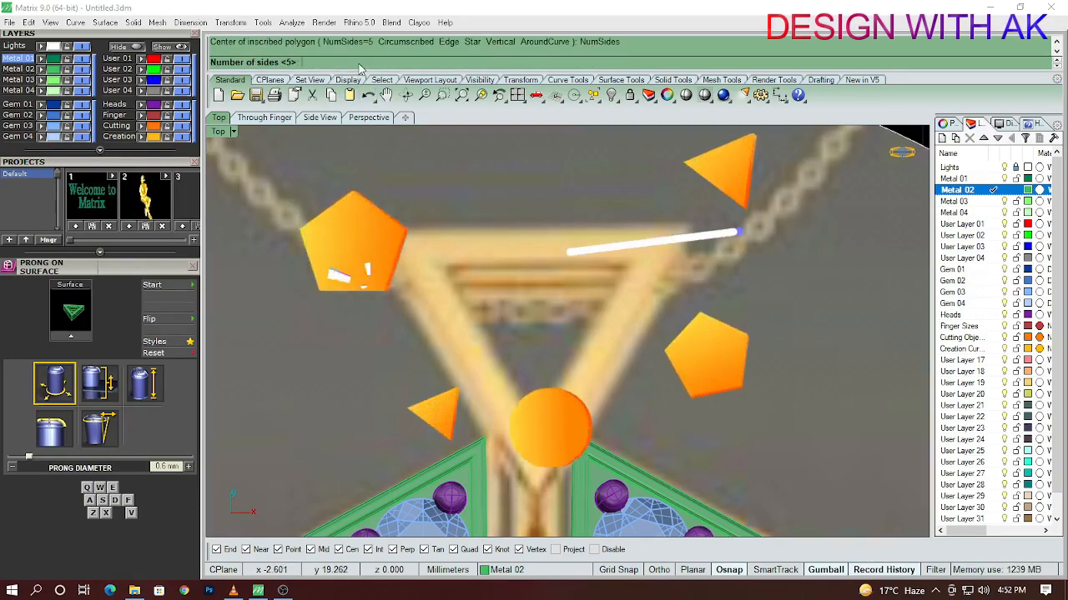
pyautogui.write('3')
pyautogui.press('Return')
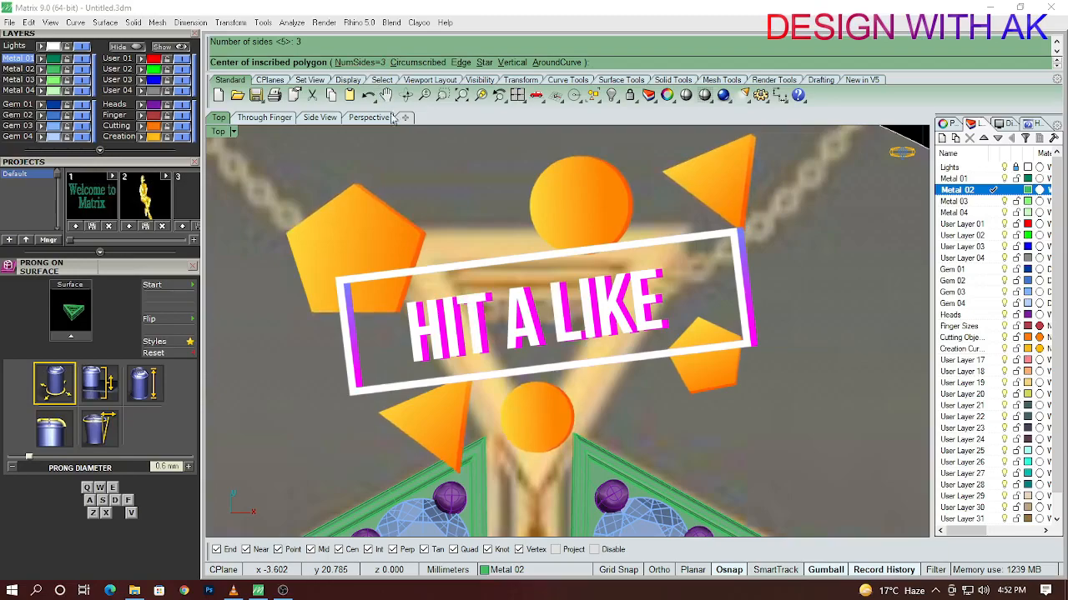
pyautogui.click(521, 338)
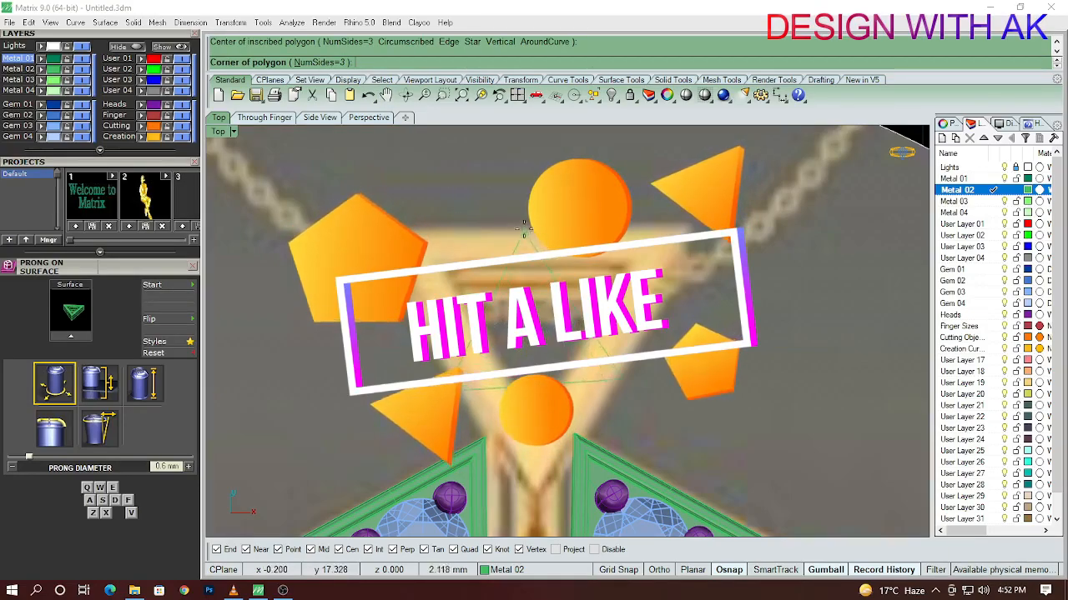
pyautogui.click(527, 513)
# Move the triangle curve onto the reference bail and rotate it slightly about its upper left corner to match the outline
pyautogui.moveTo(538, 338); pyautogui.dragTo(535, 328)
pyautogui.moveTo(599, 373); pyautogui.dragTo(612, 356, button='right')
pyautogui.press('Return')
pyautogui.click(391, 218)
pyautogui.scroll(5, 375, 309)
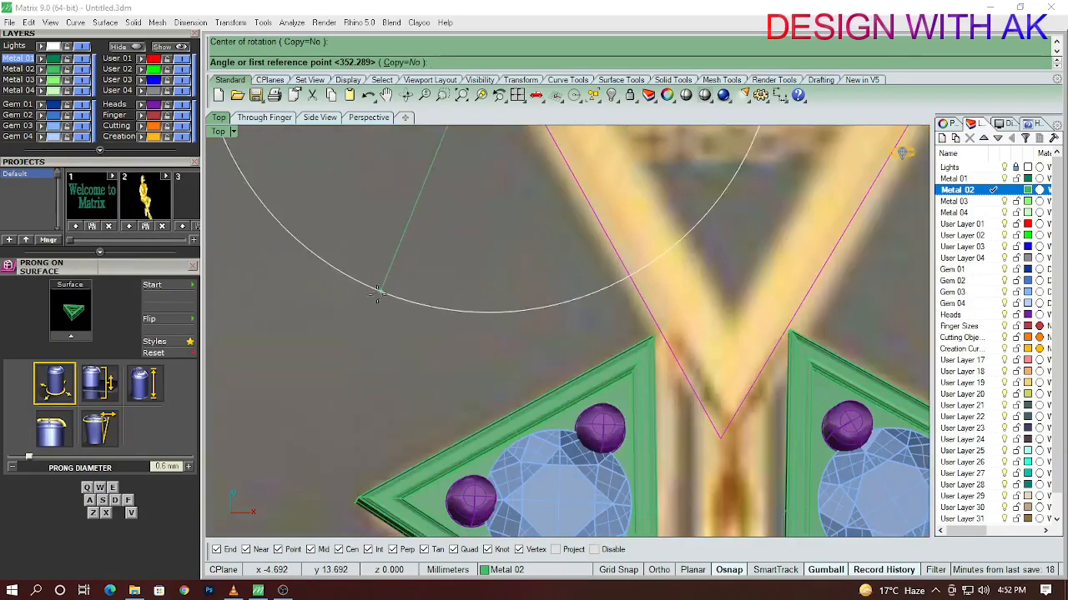
pyautogui.click(379, 291)
pyautogui.click(358, 312)
# Measure the band width on the right side of the reference bail with a trial aligned dimension
pyautogui.scroll(-6, 500, 310)
pyautogui.moveTo(571, 309); pyautogui.dragTo(483, 374, button='right')
pyautogui.click(696, 310)
pyautogui.click(610, 288)
pyautogui.scroll(4, 596, 292)
pyautogui.moveTo(596, 292); pyautogui.dragTo(579, 322, button='right')
pyautogui.scroll(4, 581, 360)
pyautogui.moveTo(582, 360); pyautogui.dragTo(595, 350, button='right')
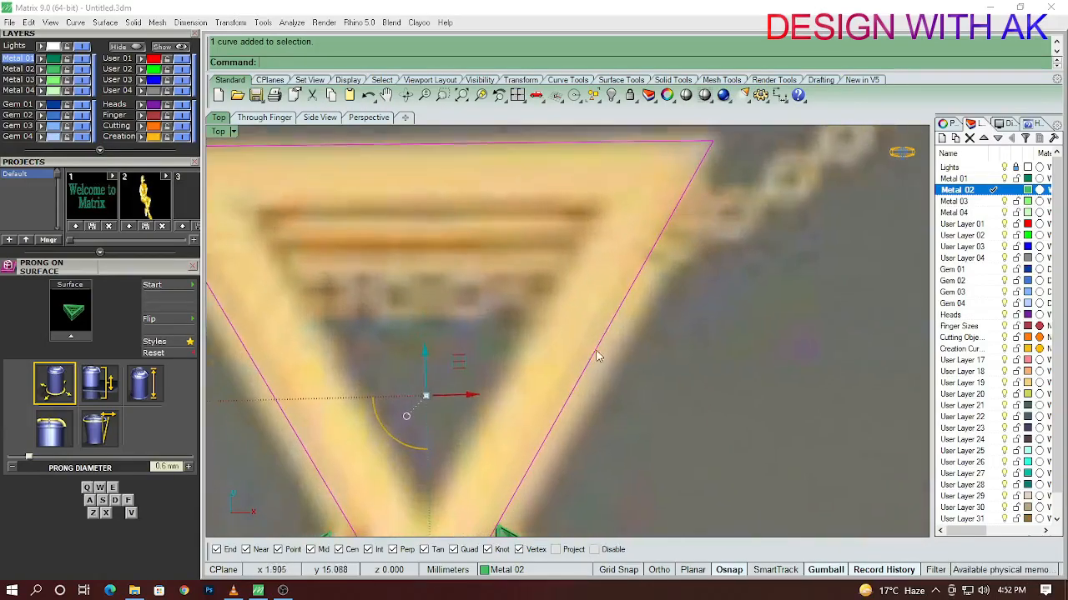
pyautogui.press('Return')
pyautogui.click(421, 313)
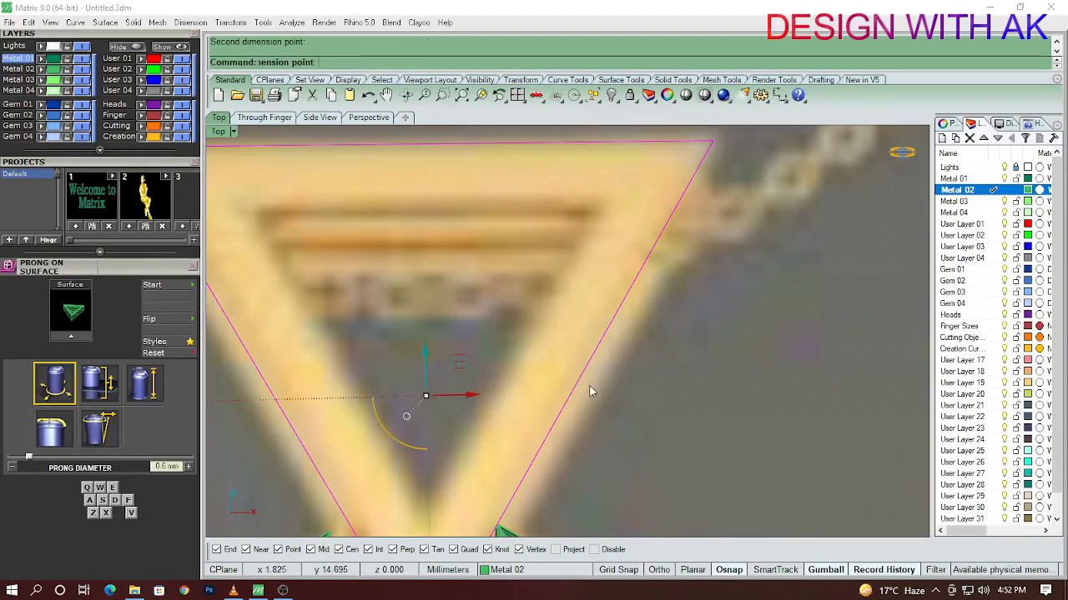
pyautogui.moveTo(589, 392); pyautogui.dragTo(614, 368, button='right')
pyautogui.rightClick(591, 369)
pyautogui.click(593, 373)
pyautogui.click(539, 334)
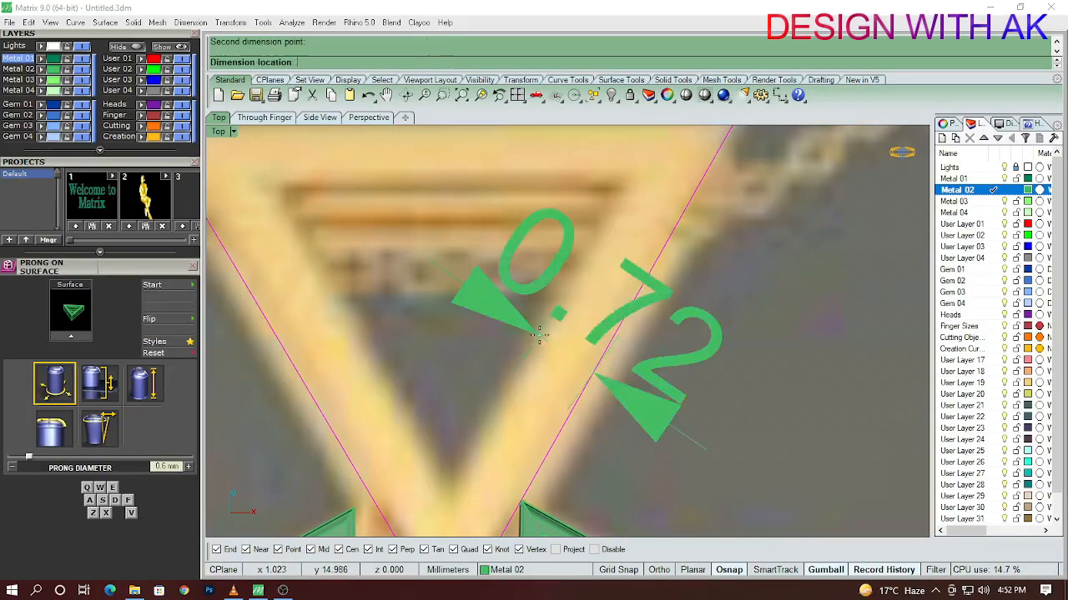
pyautogui.scroll(-5, 539, 335)
pyautogui.press('Escape')
# Offset the bail's triangle curve inward by 0.72 mm with sharp corners
pyautogui.click(634, 330)
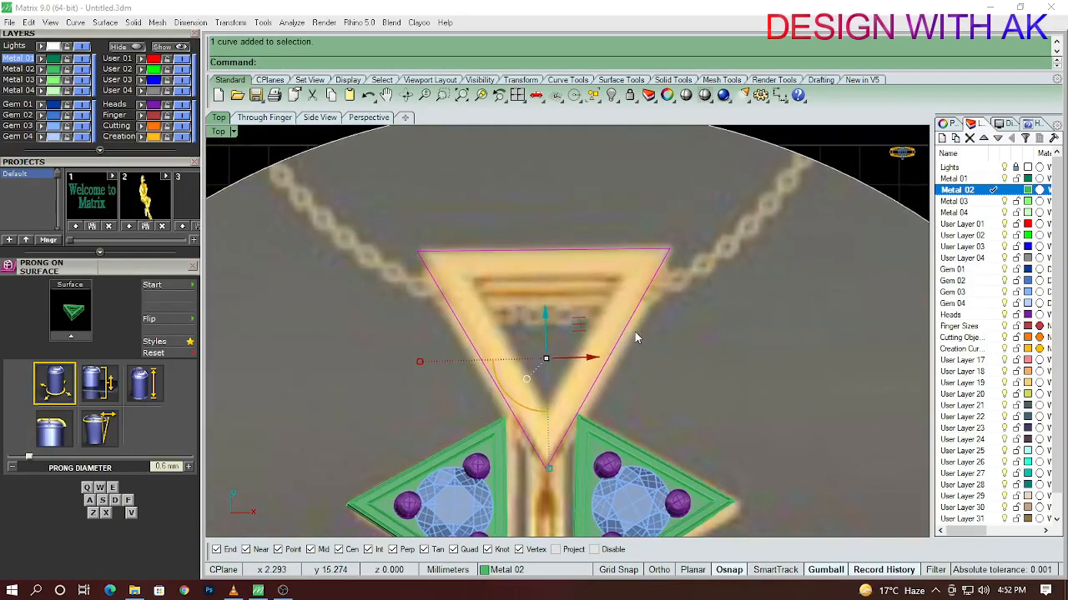
pyautogui.write('OFFSET')
pyautogui.press('Return')
pyautogui.scroll(3, 558, 327)
pyautogui.write('.7')
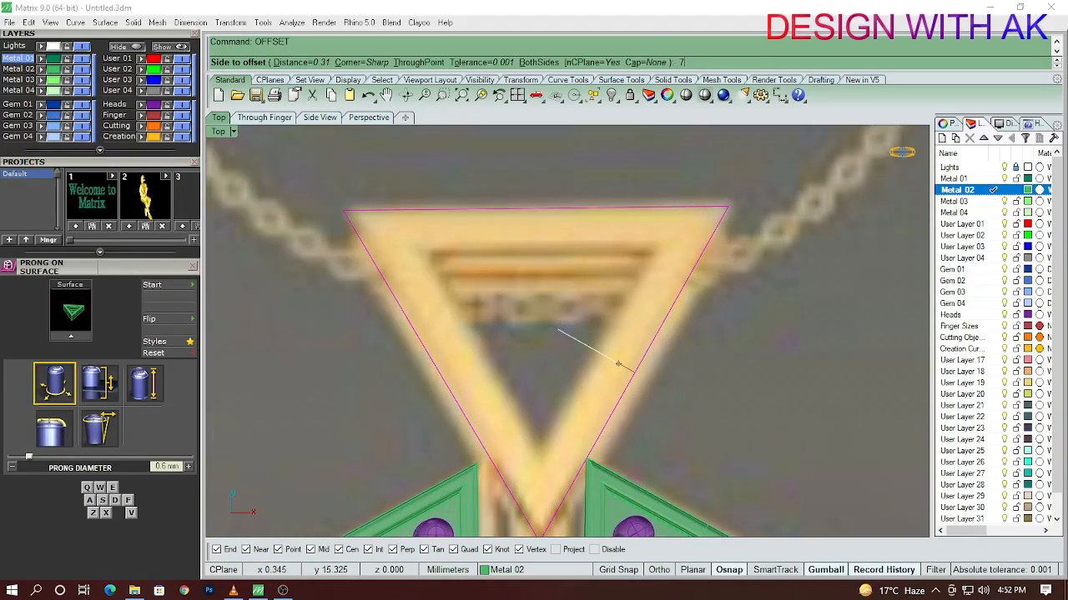
pyautogui.write('2')
pyautogui.press('Return')
pyautogui.click(558, 330)
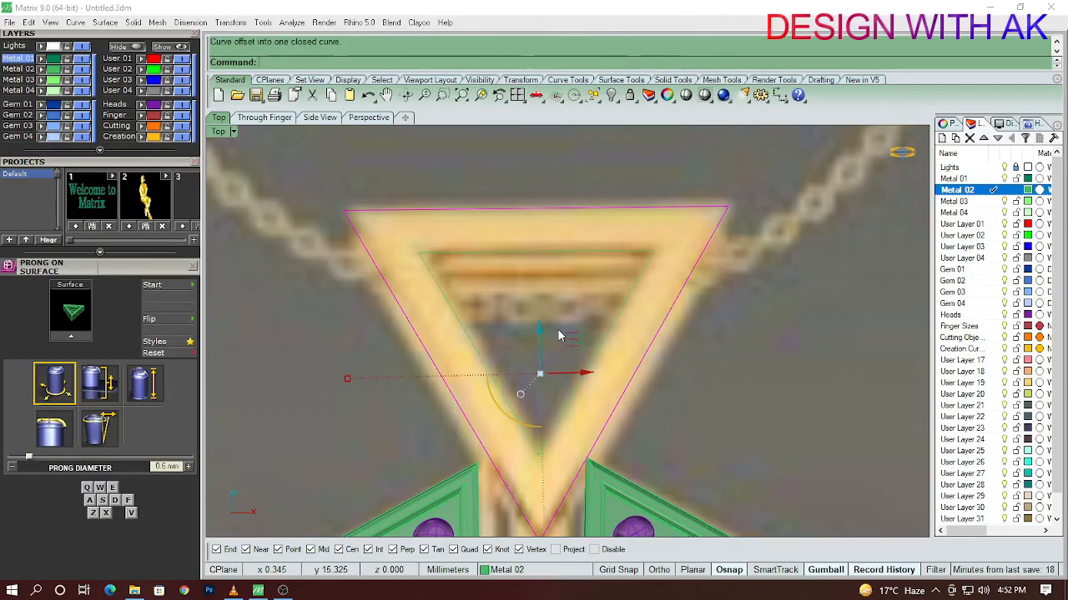
# Extrude the outer and inner bail triangles to both sides of their plane by about 0.49 mm in the front view
pyautogui.moveTo(723, 403); pyautogui.dragTo(596, 324)
pyautogui.scroll(-6, 627, 322)
pyautogui.moveTo(658, 334); pyautogui.dragTo(609, 343, button='right')
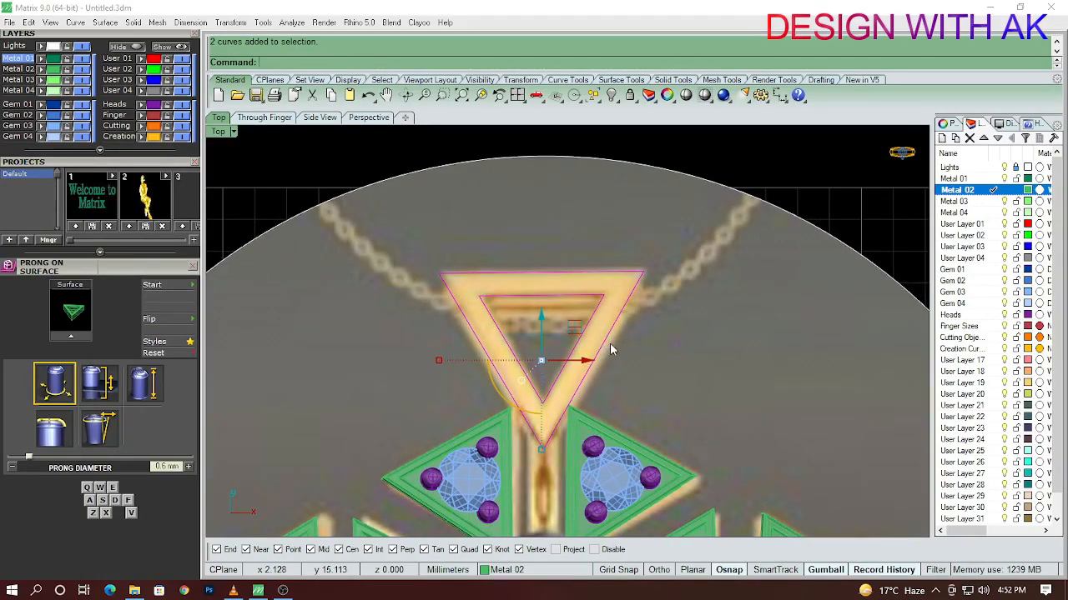
pyautogui.scroll(4, 610, 343)
pyautogui.moveTo(614, 365); pyautogui.dragTo(562, 475, button='right')
pyautogui.write('ex')
pyautogui.press('Return')
pyautogui.press('Return')
pyautogui.scroll(-4, 571, 368)
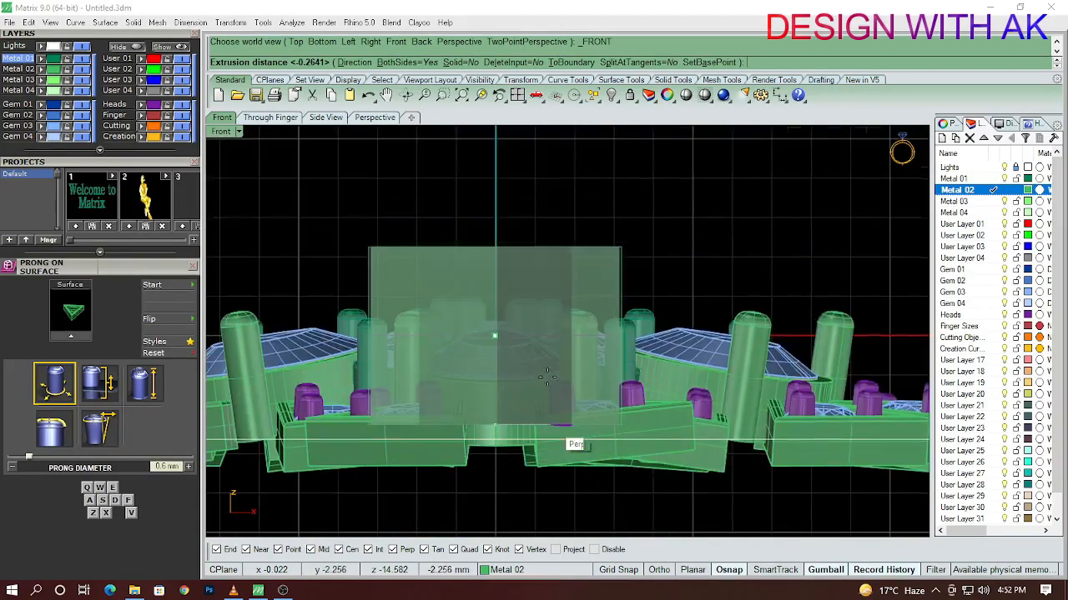
pyautogui.scroll(5, 548, 381)
pyautogui.moveTo(485, 318); pyautogui.dragTo(490, 350, button='right')
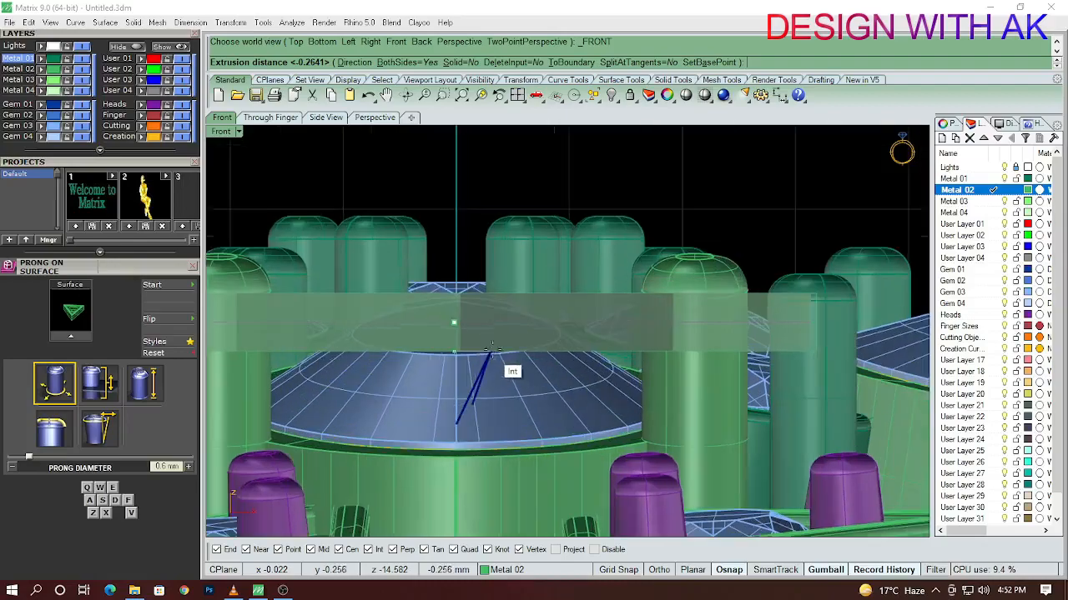
pyautogui.scroll(3, 452, 266)
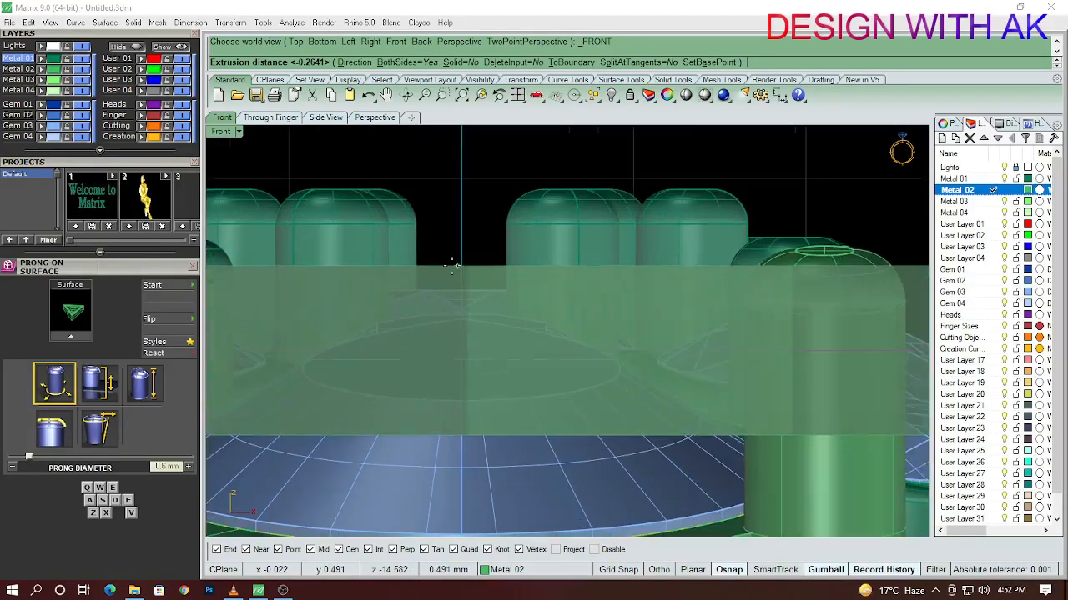
pyautogui.click(449, 265)
# Cap both extruded bail triangles and subtract the inner solid from the outer one with a Boolean difference
pyautogui.hotkey('ctrl', 'F1')
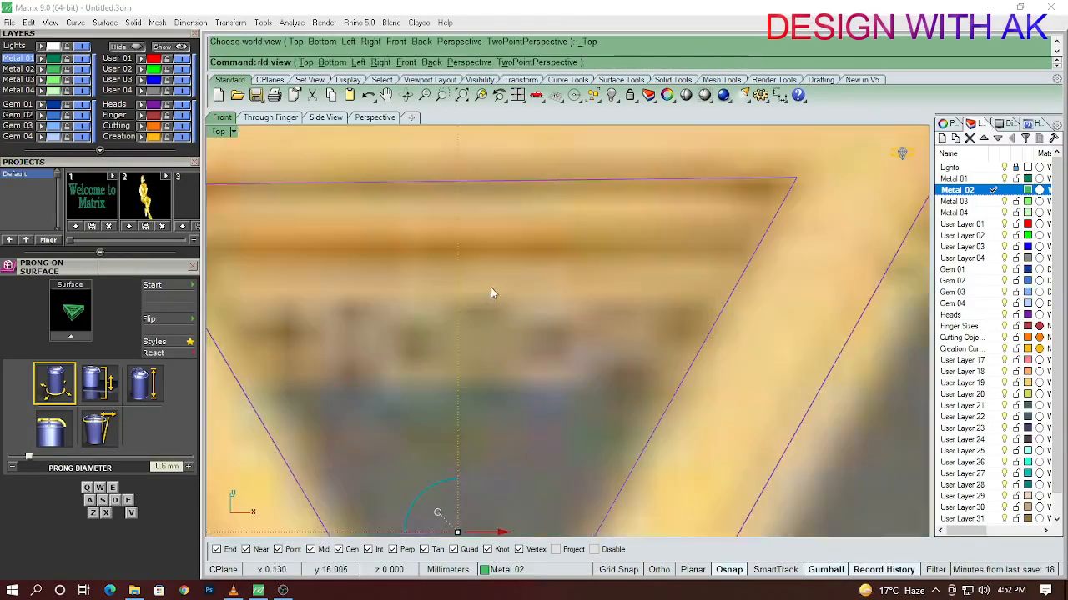
pyautogui.moveTo(538, 269); pyautogui.dragTo(480, 303, button='right')
pyautogui.scroll(-8, 492, 304)
pyautogui.moveTo(629, 362); pyautogui.dragTo(532, 322)
pyautogui.hotkey('ctrl', 'alt', 's')
pyautogui.moveTo(695, 371); pyautogui.dragTo(611, 299)
pyautogui.moveTo(583, 354); pyautogui.dragTo(631, 355, button='right')
pyautogui.write('bd')
pyautogui.press('Return')
pyautogui.click(567, 362)
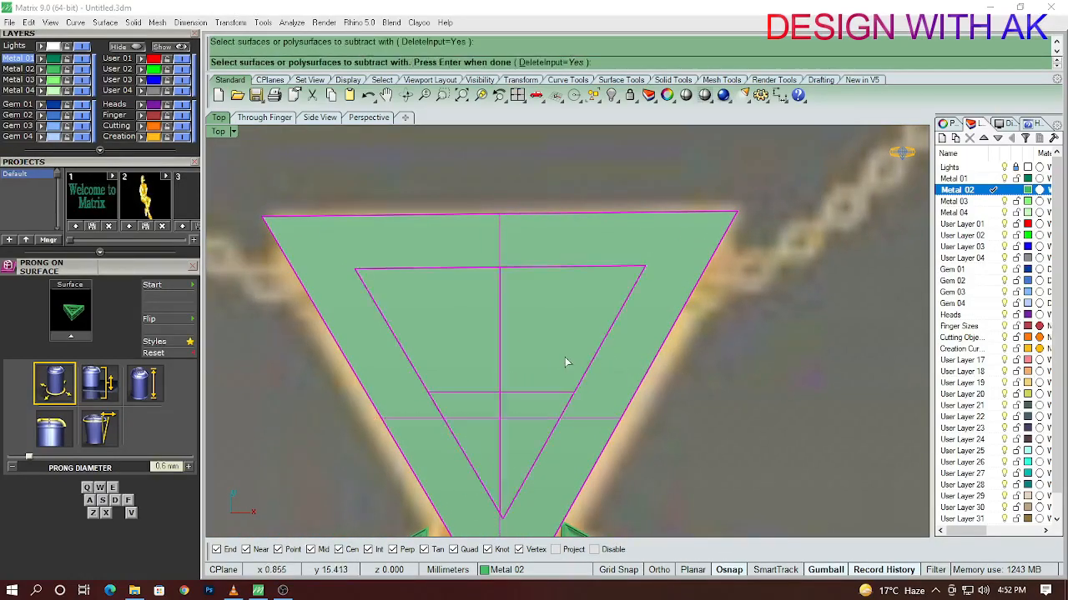
pyautogui.press('Return')
pyautogui.keyDown('ctrl'); pyautogui.keyDown('shift'); pyautogui.moveTo(565, 362); pyautogui.dragTo(636, 362, button='right'); pyautogui.keyUp('shift'); pyautogui.keyUp('ctrl')
pyautogui.press('Escape')
# Fillet the inner and outer edges of the triangular bail frame with a 0.1 mm radius
pyautogui.hotkey('ctrl', 'F1')
pyautogui.write('fe')
pyautogui.press('Return')
pyautogui.click(606, 382)
pyautogui.click(461, 384)
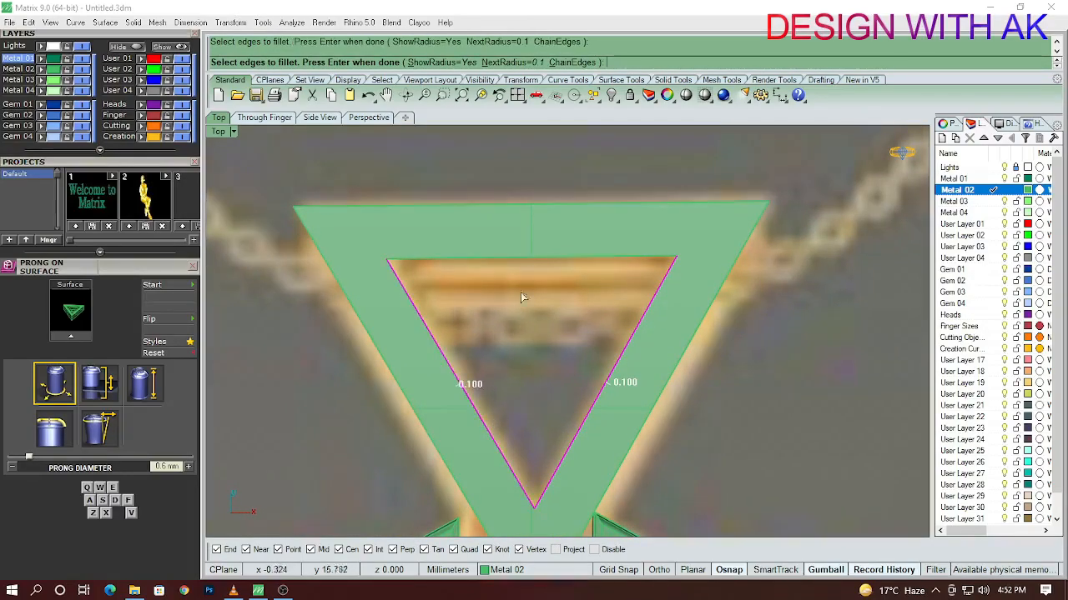
pyautogui.click(528, 258)
pyautogui.click(464, 261)
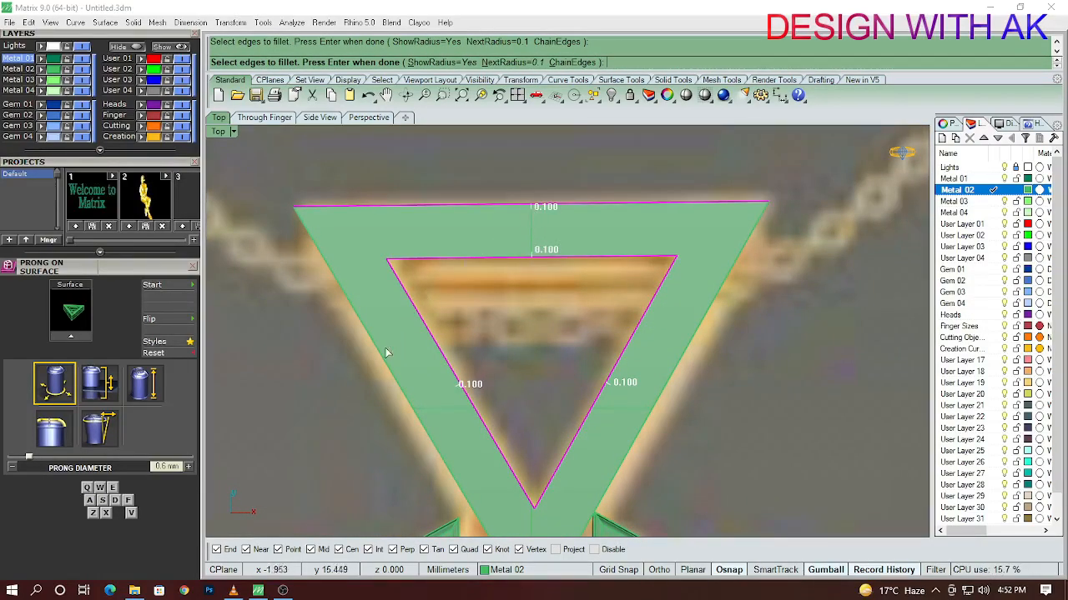
pyautogui.press('Return')
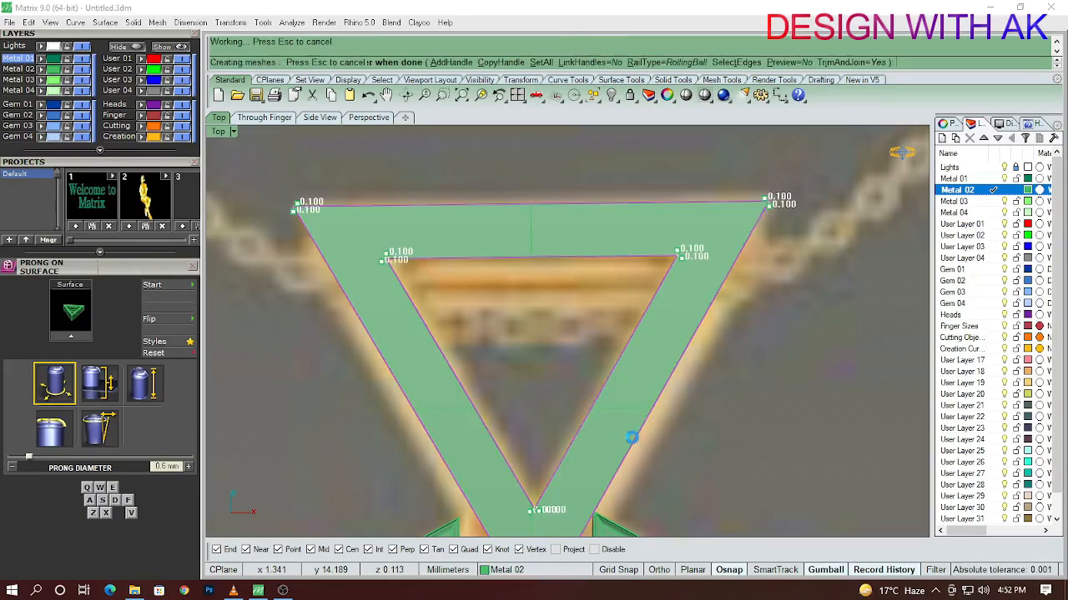
pyautogui.press('Return')
# Select the bail frame with its curves and move it slightly down between the two upper settings in the top view
pyautogui.keyDown('ctrl'); pyautogui.keyDown('shift'); pyautogui.moveTo(648, 401); pyautogui.dragTo(669, 314, button='right'); pyautogui.keyUp('shift'); pyautogui.keyUp('ctrl')
pyautogui.press('F1')
pyautogui.scroll(-6, 668, 314)
pyautogui.moveTo(618, 384); pyautogui.dragTo(642, 371, button='right')
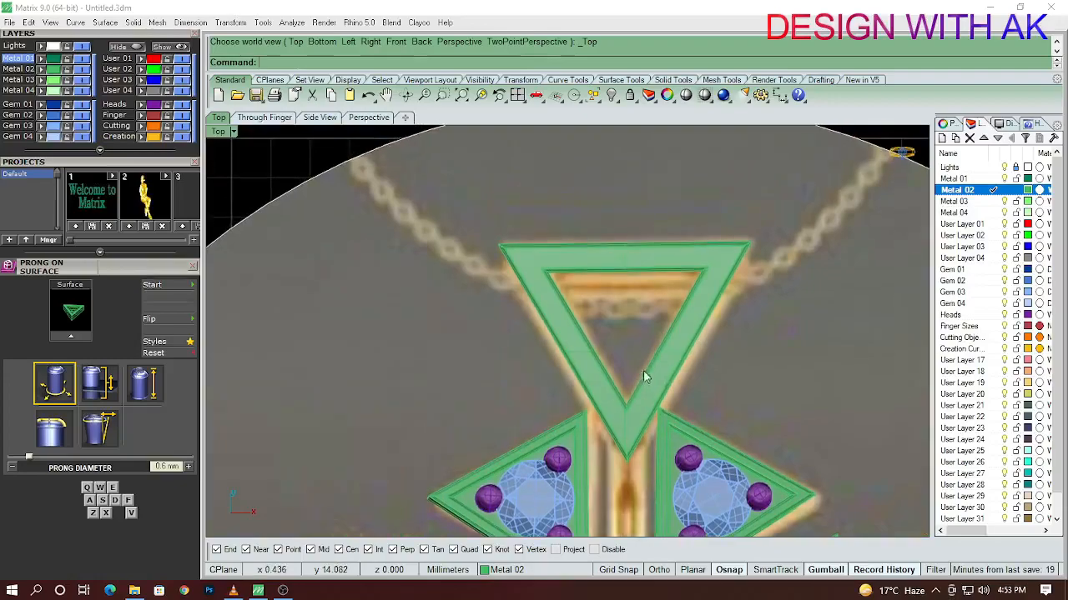
pyautogui.moveTo(761, 375); pyautogui.dragTo(654, 319)
pyautogui.moveTo(628, 328); pyautogui.dragTo(629, 336)
pyautogui.click(664, 348)
pyautogui.moveTo(692, 333); pyautogui.dragTo(720, 319, button='right')
pyautogui.moveTo(774, 345); pyautogui.dragTo(661, 302)
pyautogui.scroll(4, 719, 367)
pyautogui.moveTo(719, 367)
pyautogui.mouseDown(button='right')
pyautogui.moveTo(693, 338)
pyautogui.moveTo(722, 381)
pyautogui.mouseUp(button='right')
pyautogui.click(718, 347)
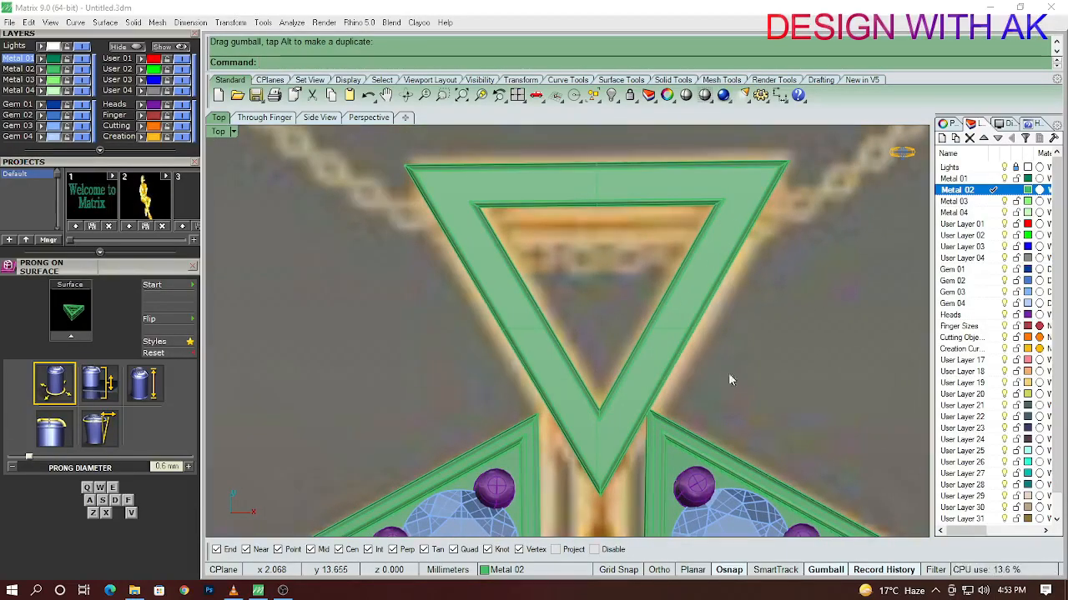
# Scale the bail frame and its two curves up slightly and adjust their position over the reference bail
pyautogui.click(590, 412)
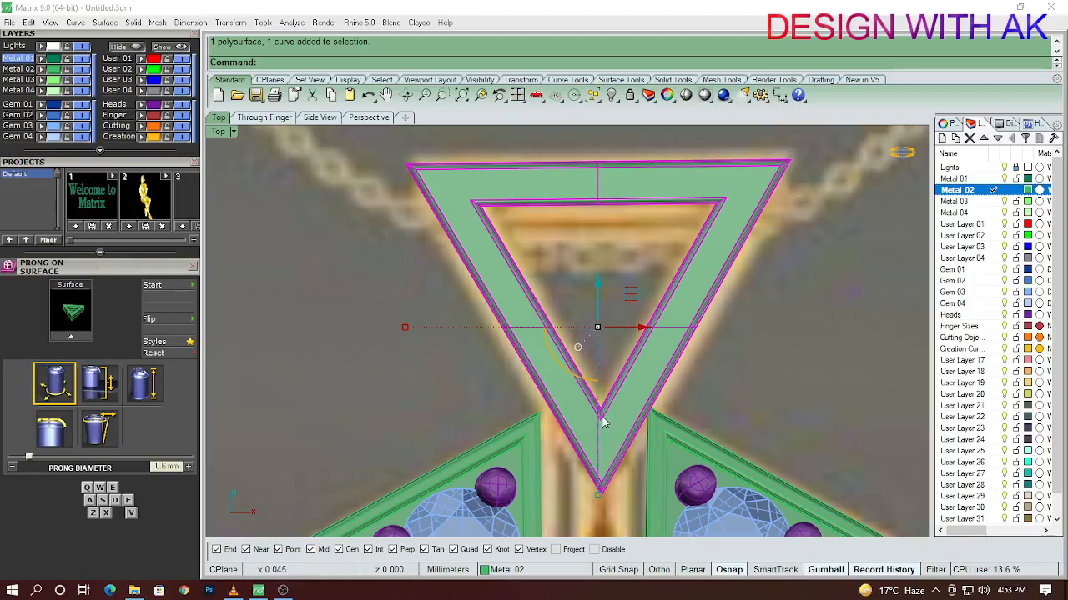
pyautogui.click(527, 342)
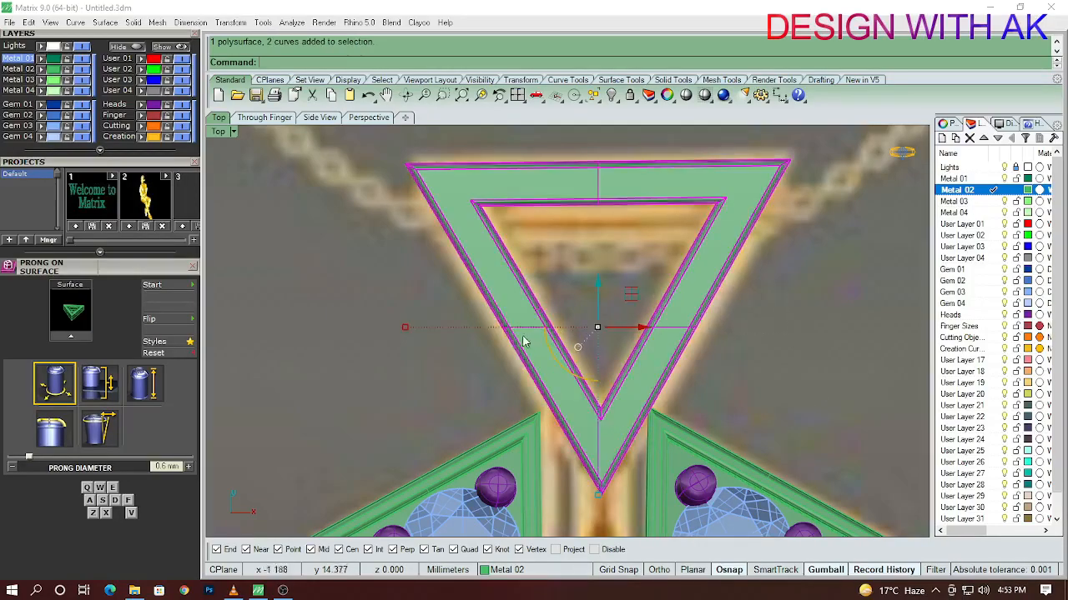
pyautogui.moveTo(400, 327); pyautogui.dragTo(391, 327)
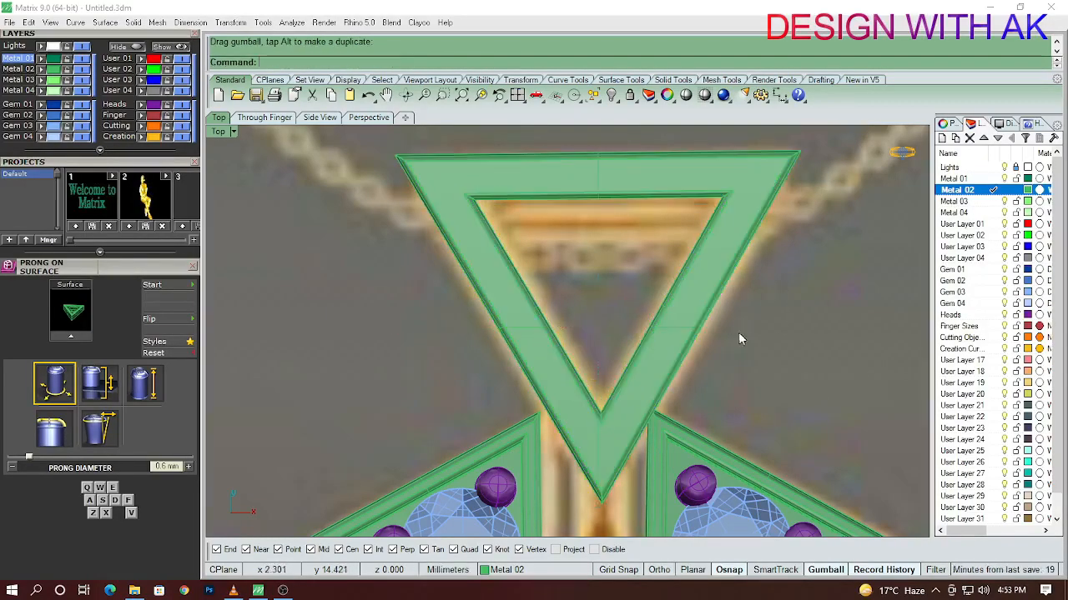
pyautogui.moveTo(640, 327); pyautogui.dragTo(632, 342)
pyautogui.click(743, 372)
# Lower the bail frame by about 2.66 mm in the front view to the level of the triangular settings
pyautogui.scroll(-5, 700, 369)
pyautogui.keyDown('ctrl'); pyautogui.keyDown('shift'); pyautogui.moveTo(701, 369); pyautogui.dragTo(685, 442, button='right'); pyautogui.keyUp('shift'); pyautogui.keyUp('ctrl')
pyautogui.scroll(4, 660, 374)
pyautogui.click(655, 389)
pyautogui.hotkey('ctrl', 'F2')
pyautogui.moveTo(657, 364); pyautogui.dragTo(664, 338, button='right')
pyautogui.moveTo(649, 250); pyautogui.dragTo(661, 380)
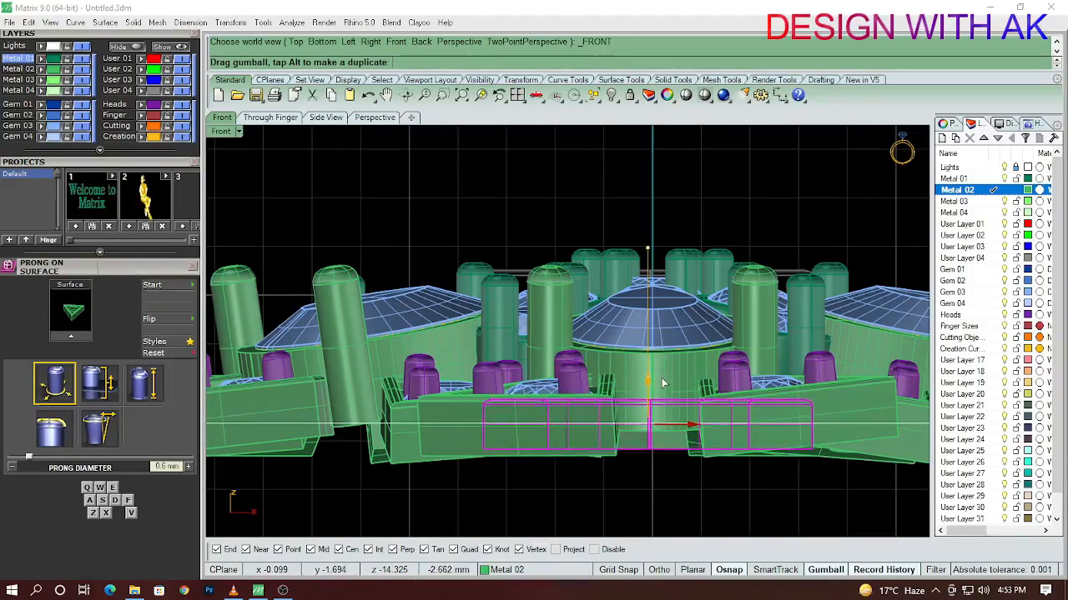
# Draw a narrow vertical rectangle for the stem between the two upper triangular settings, from the bail's tip to the pear gem
pyautogui.hotkey('ctrl', 'F1')
pyautogui.scroll(-3, 675, 384)
pyautogui.scroll(5, 684, 305)
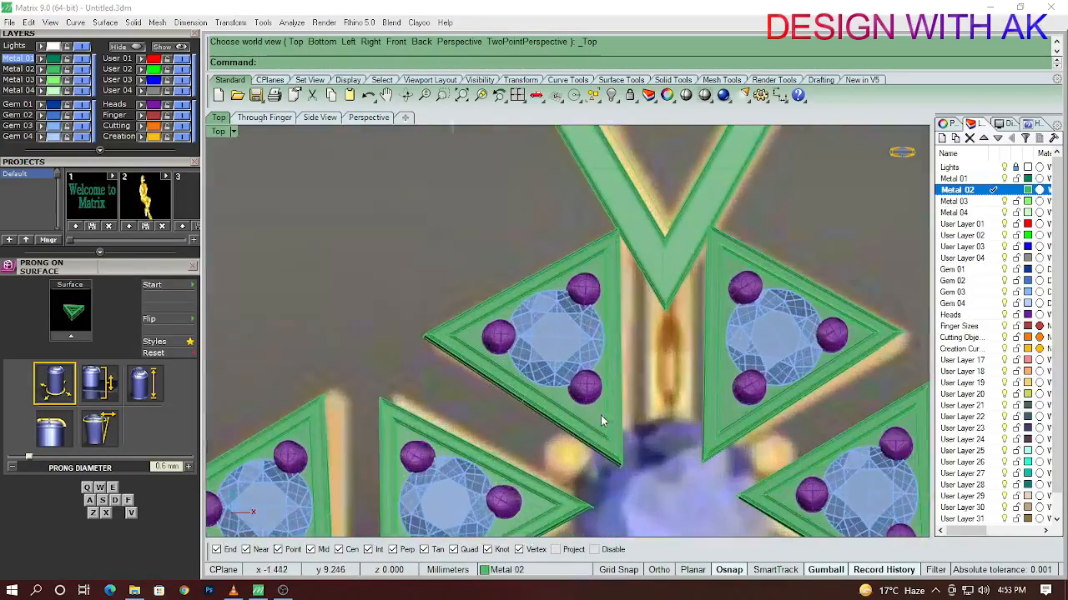
pyautogui.scroll(-2, 598, 421)
pyautogui.scroll(4, 617, 338)
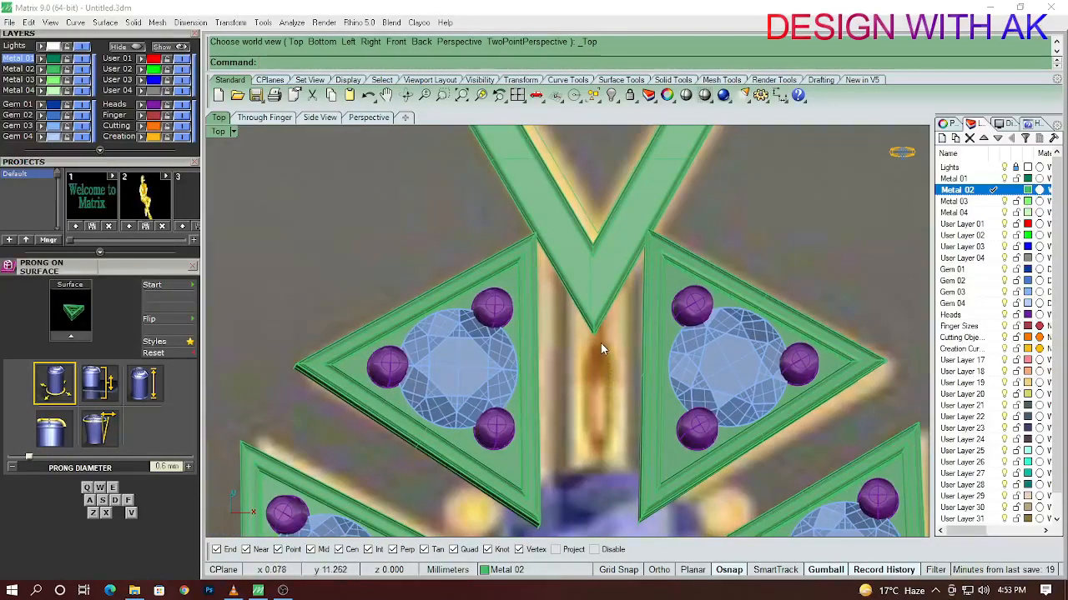
pyautogui.scroll(-4, 601, 343)
pyautogui.write('RE')
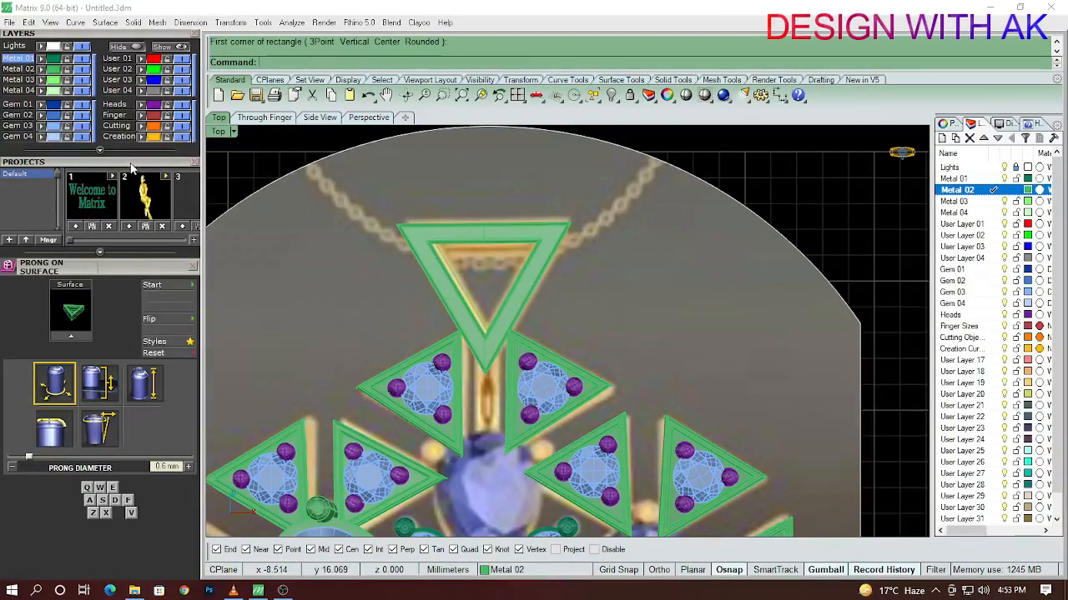
pyautogui.scroll(3, 131, 167)
pyautogui.scroll(-2, 131, 167)
pyautogui.moveTo(501, 303); pyautogui.dragTo(588, 318, button='right')
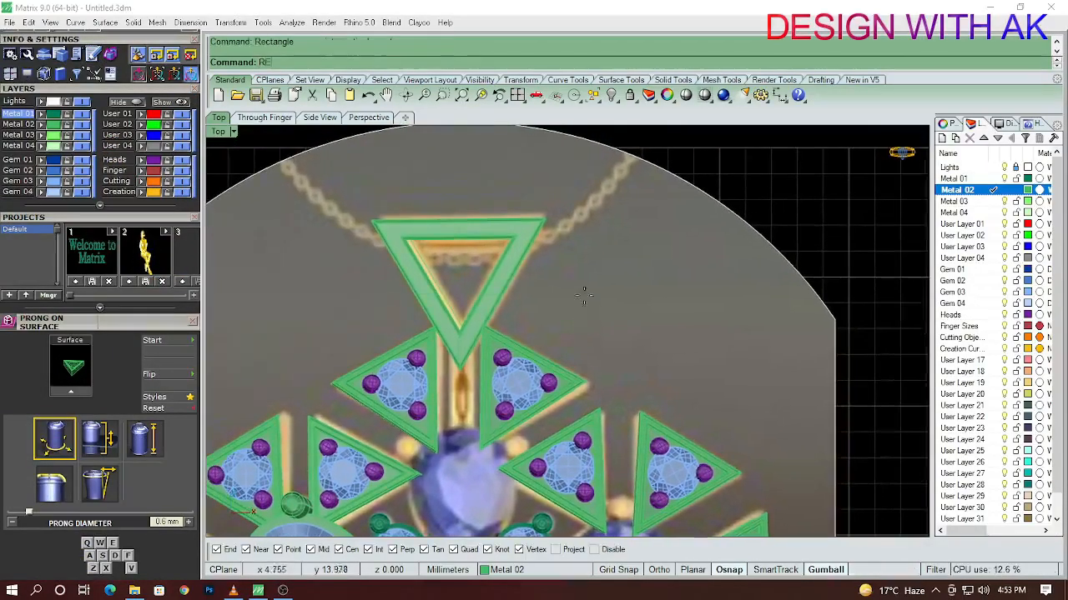
pyautogui.scroll(3, 606, 442)
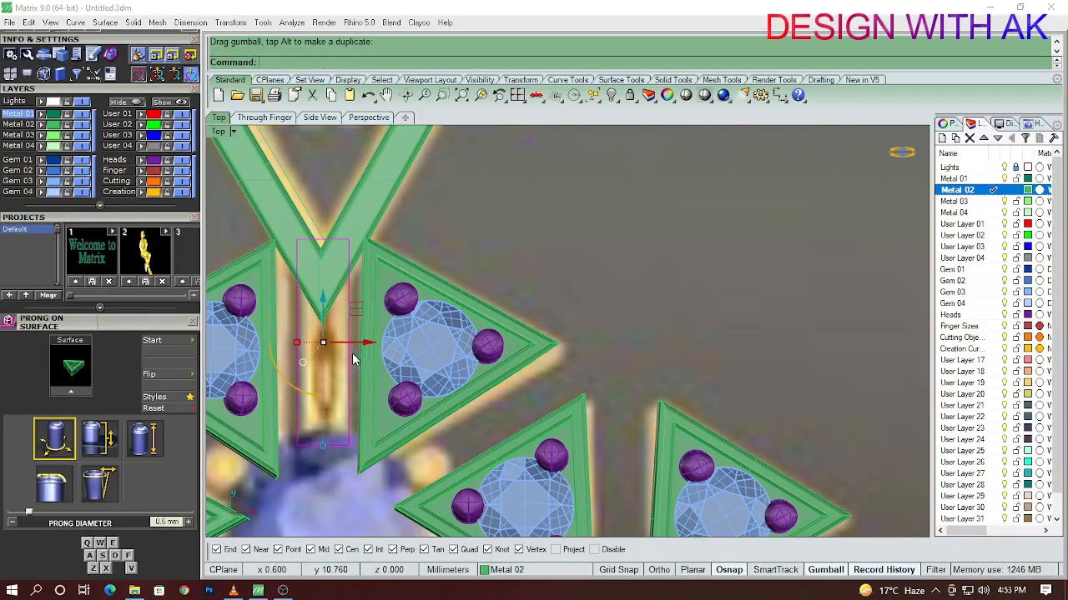
# Extrude the stem rectangle to both sides in the front view
pyautogui.write('ext')
pyautogui.press('Return')
pyautogui.press('F2')
pyautogui.scroll(4, 347, 392)
pyautogui.scroll(-4, 347, 392)
pyautogui.scroll(5, 347, 400)
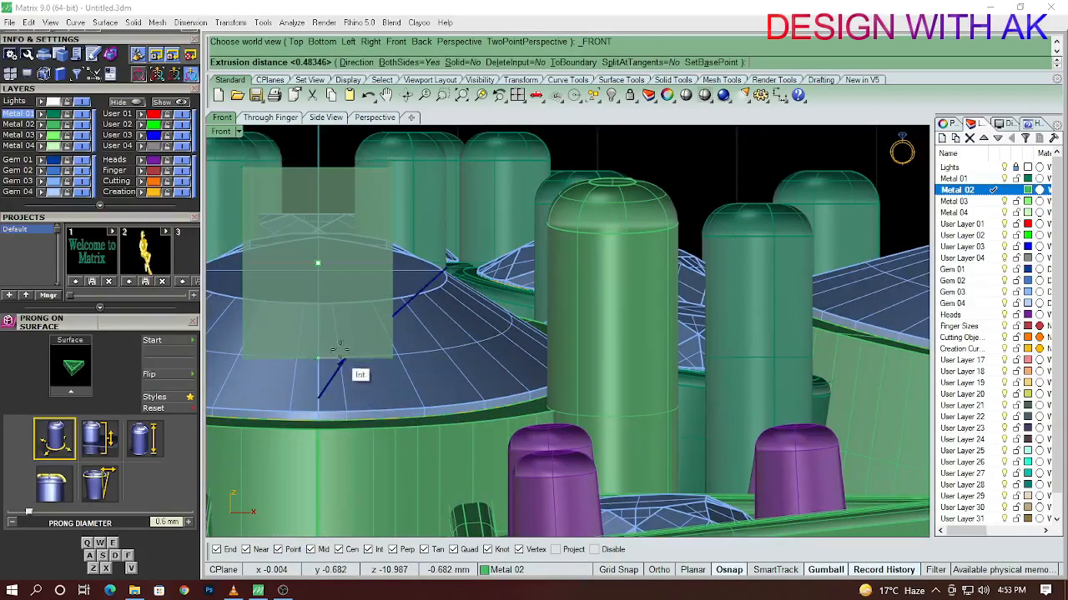
pyautogui.scroll(2, 341, 208)
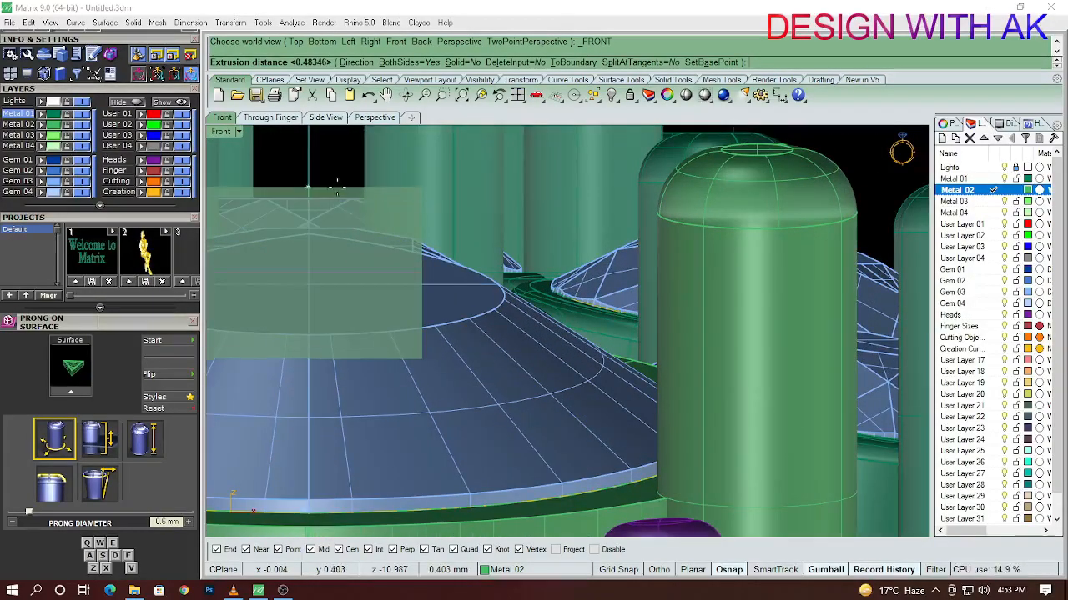
pyautogui.scroll(2, 339, 192)
pyautogui.click(345, 198)
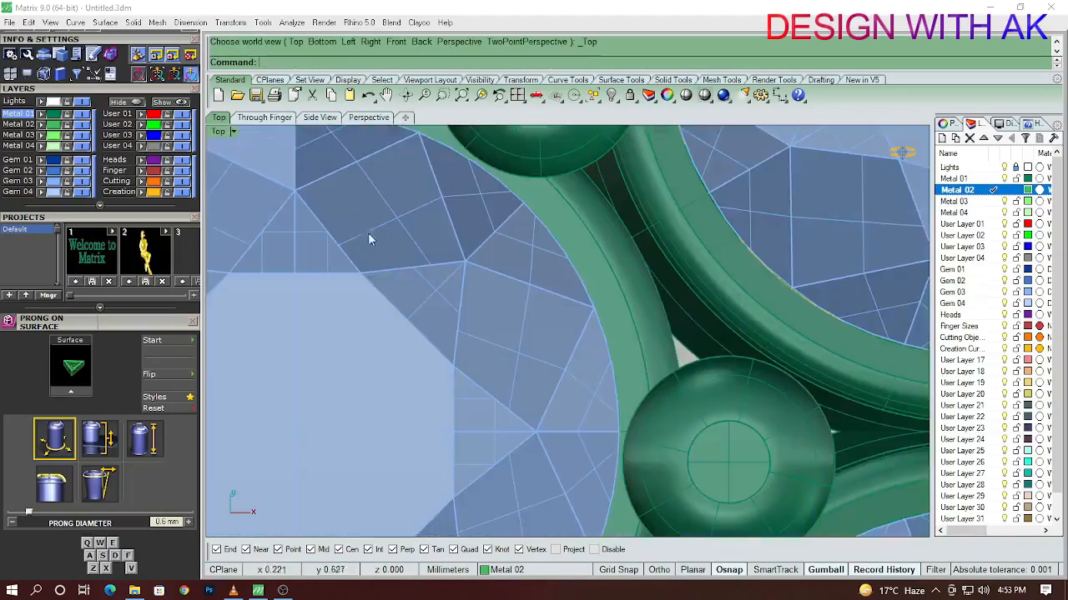
# Isolate the extruded stem in the top view by hiding all other model objects
pyautogui.scroll(-3, 552, 333)
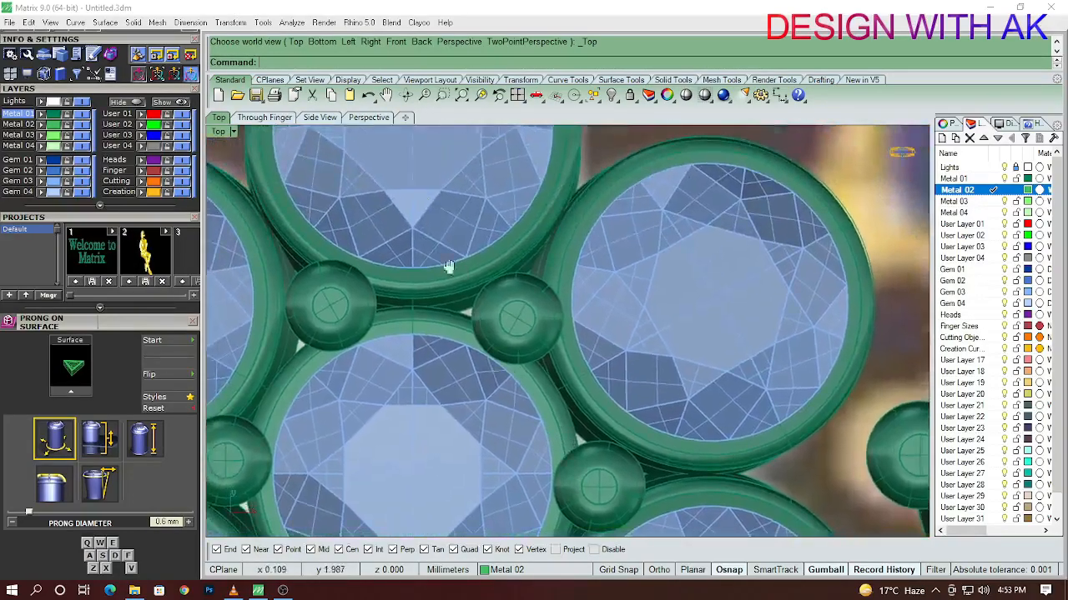
pyautogui.scroll(3, 445, 332)
pyautogui.scroll(-8, 449, 329)
pyautogui.moveTo(444, 254); pyautogui.dragTo(451, 404, button='right')
pyautogui.moveTo(450, 225); pyautogui.dragTo(434, 319, button='right')
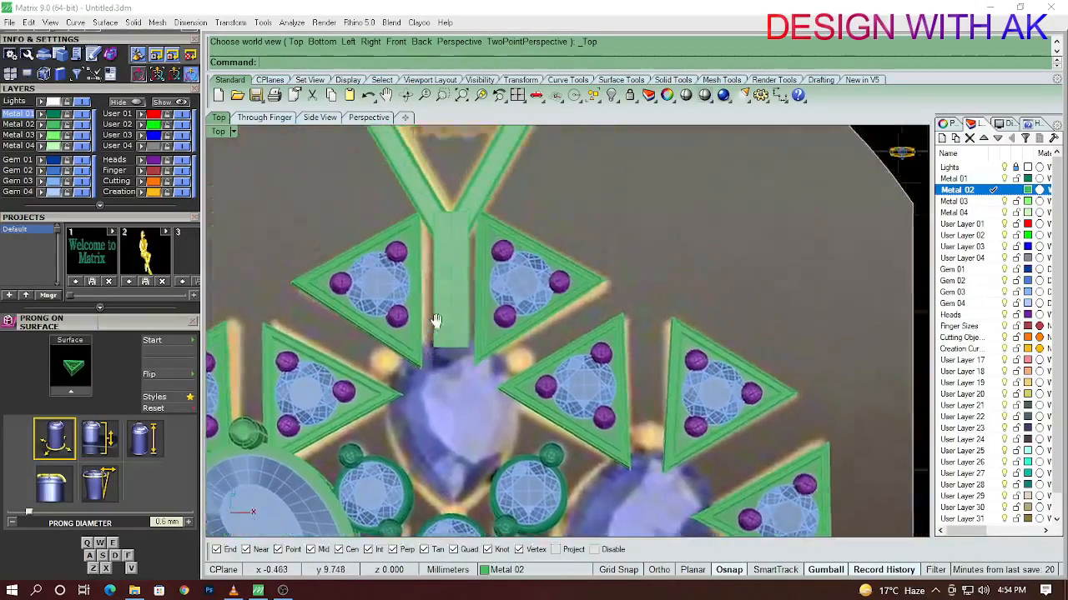
pyautogui.scroll(6, 463, 264)
pyautogui.click(462, 265)
pyautogui.moveTo(463, 265); pyautogui.dragTo(464, 290, button='right')
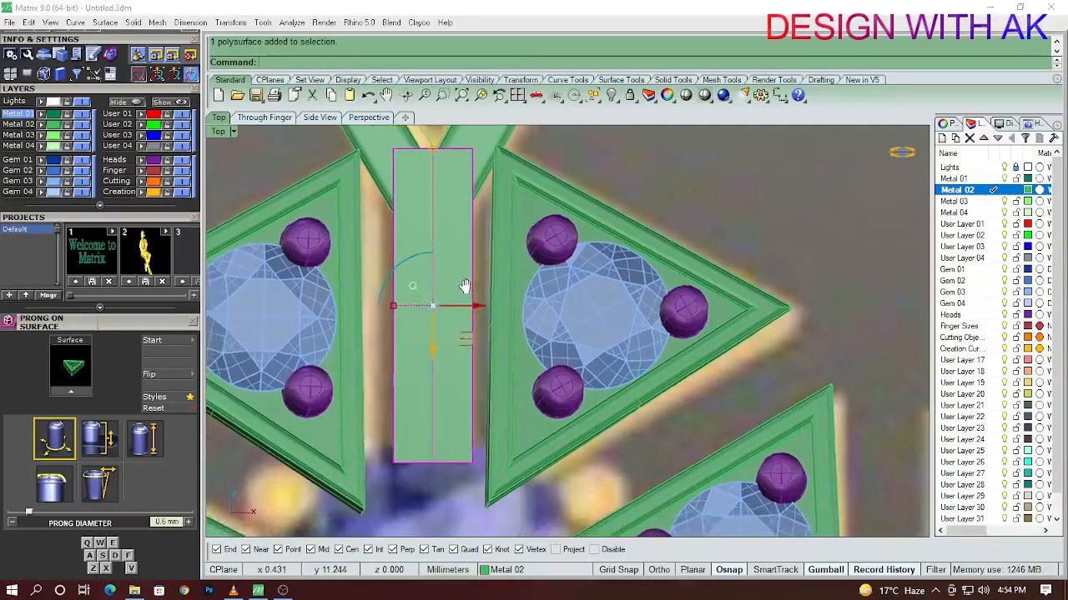
pyautogui.scroll(-2, 464, 289)
pyautogui.scroll(-3, 446, 323)
pyautogui.write('HIDE')
pyautogui.press('Return')
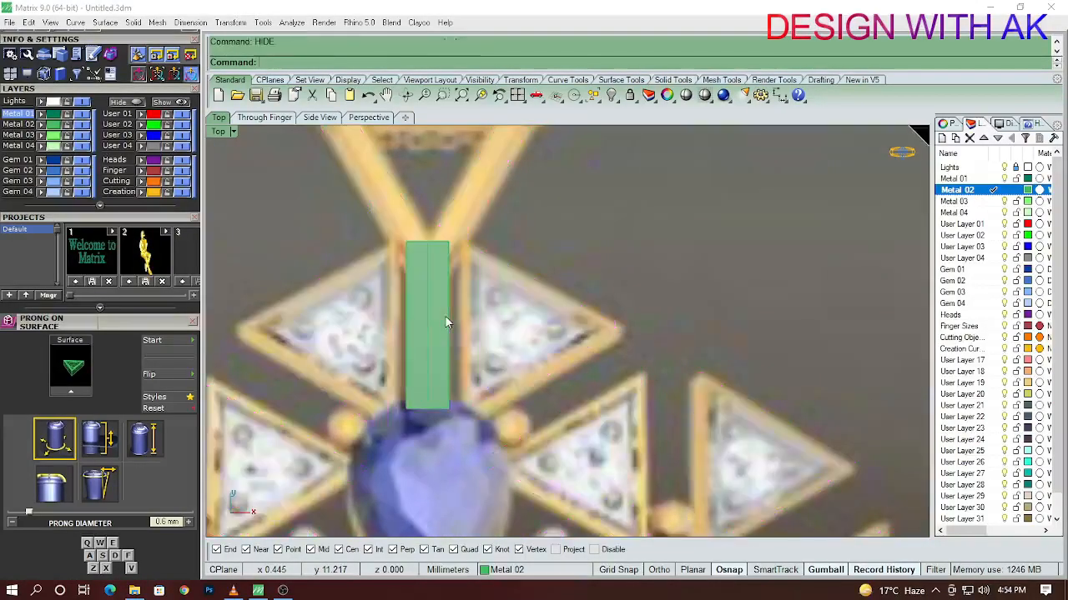
# Fillet all edges of the stem block with one common radius
pyautogui.moveTo(584, 434); pyautogui.dragTo(584, 428)
pyautogui.press('Return')
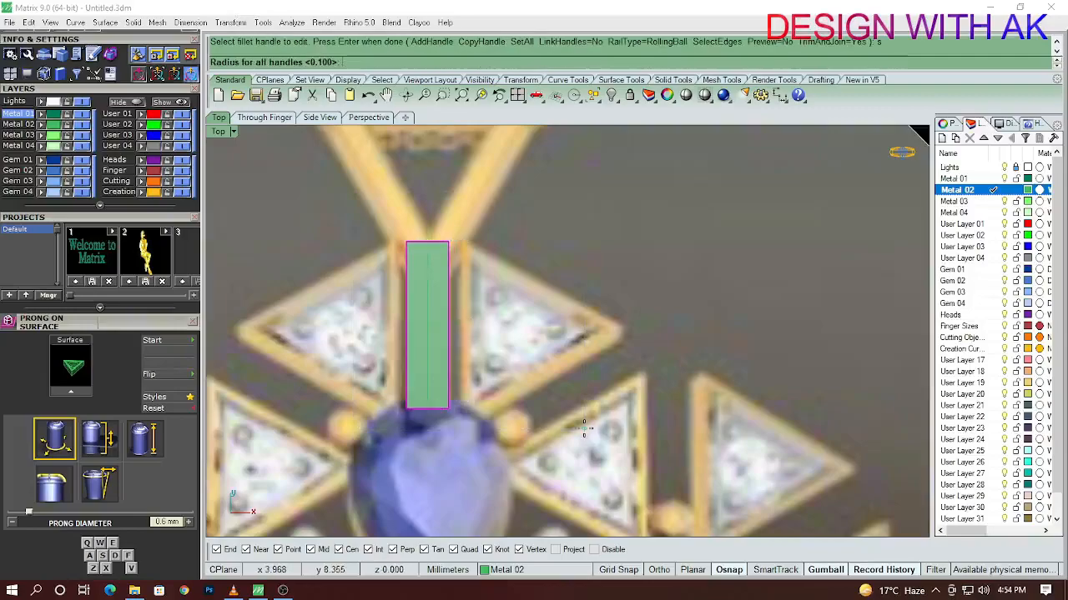
pyautogui.press('Return')
pyautogui.press('Return')
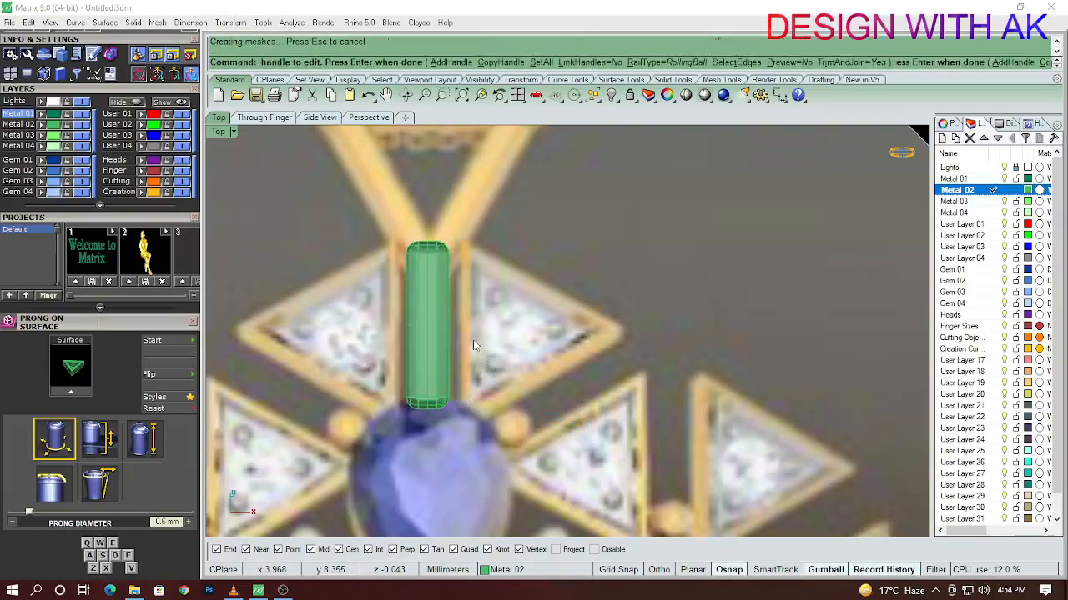
pyautogui.scroll(10, 437, 301)
pyautogui.scroll(-7, 437, 301)
# Show the hidden objects again and lower the stem by about 2.57 mm in the front view to the level of the triangular settings
pyautogui.click(409, 350)
pyautogui.hotkey('ctrl', 'alt', 'h')
pyautogui.click(572, 356)
pyautogui.click(436, 314)
pyautogui.moveTo(436, 312); pyautogui.dragTo(465, 302, button='right')
pyautogui.moveTo(490, 322); pyautogui.dragTo(484, 321)
pyautogui.press('F2')
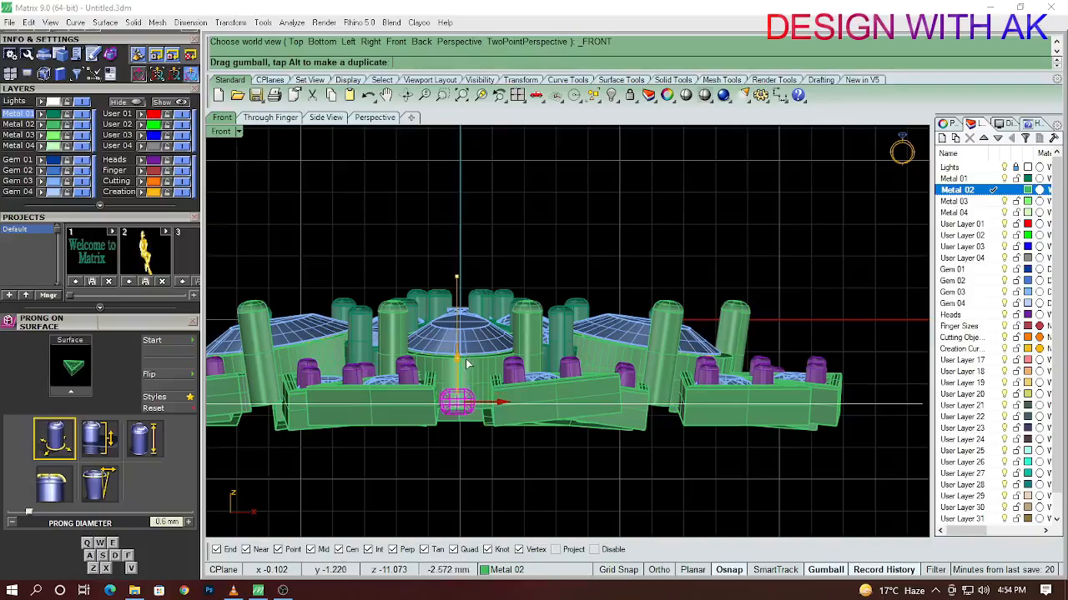
pyautogui.moveTo(465, 360); pyautogui.dragTo(465, 360)
pyautogui.press('F1')
pyautogui.press('Escape')
# Examine the stem's fit between bail and pear bezel and check the whole pendant against the reference image
pyautogui.scroll(7, 469, 292)
pyautogui.scroll(-3, 469, 298)
pyautogui.keyDown('ctrl'); pyautogui.keyDown('shift'); pyautogui.moveTo(469, 298); pyautogui.dragTo(526, 398, button='right'); pyautogui.keyUp('shift'); pyautogui.keyUp('ctrl')
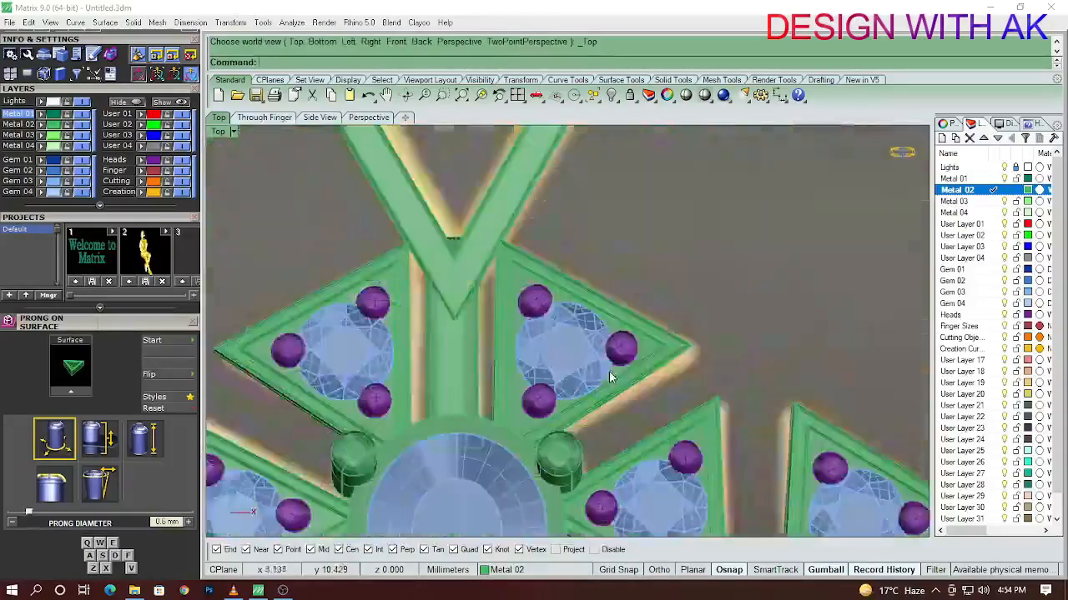
pyautogui.press('F1')
pyautogui.scroll(-5, 549, 413)
pyautogui.scroll(8, 507, 337)
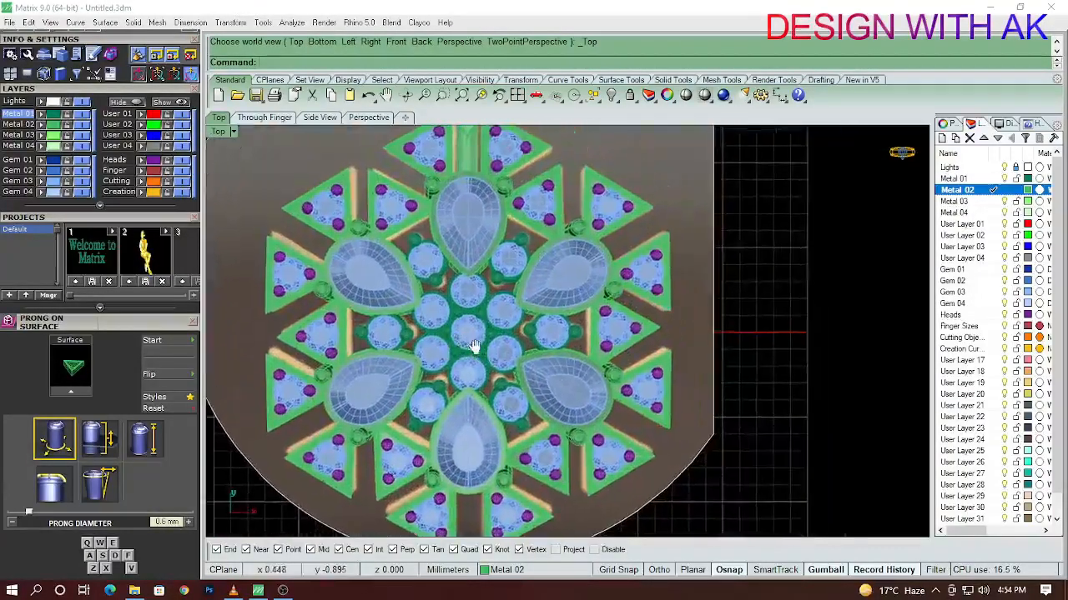
pyautogui.scroll(-3, 550, 250)
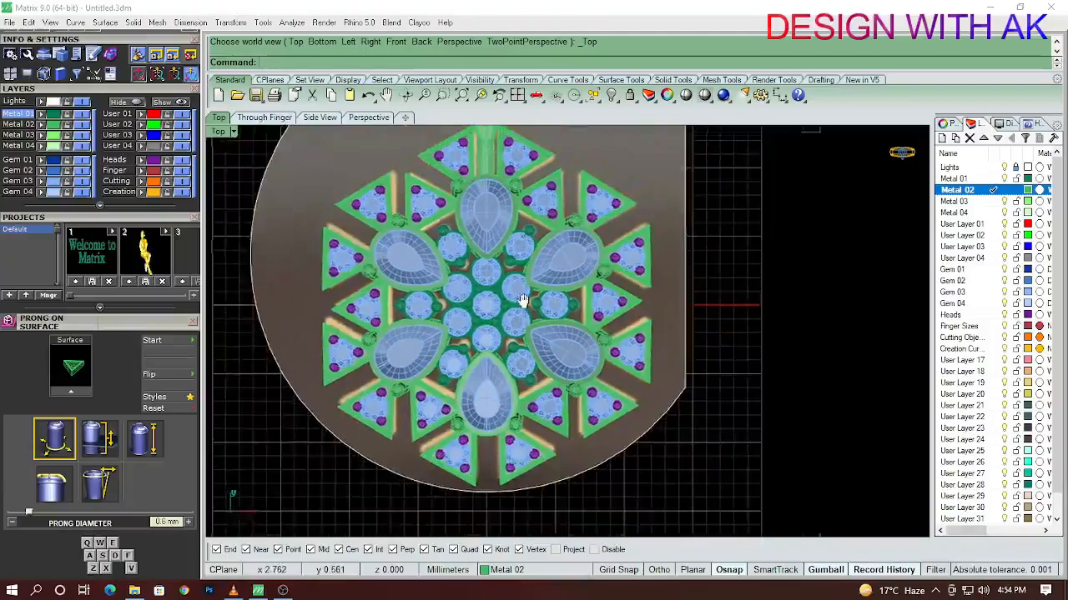
# Turn off the Lights layer to hide the reference image behind the pendant
pyautogui.click(1009, 168)
pyautogui.scroll(-4, 539, 267)
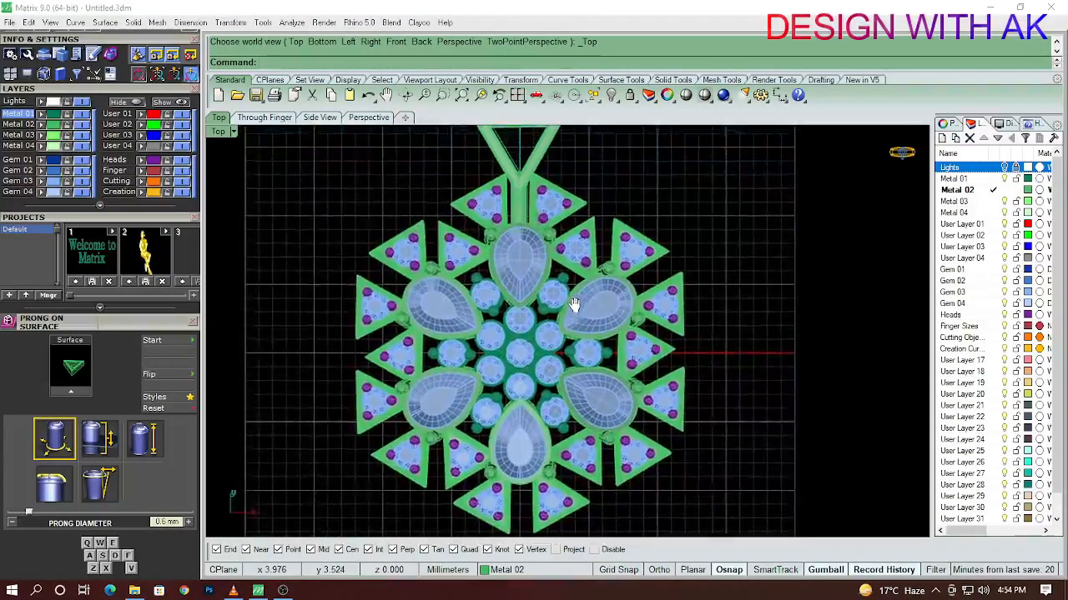
# Try the Pastel display mode on the top view and switch it to Plastic
pyautogui.click(234, 133)
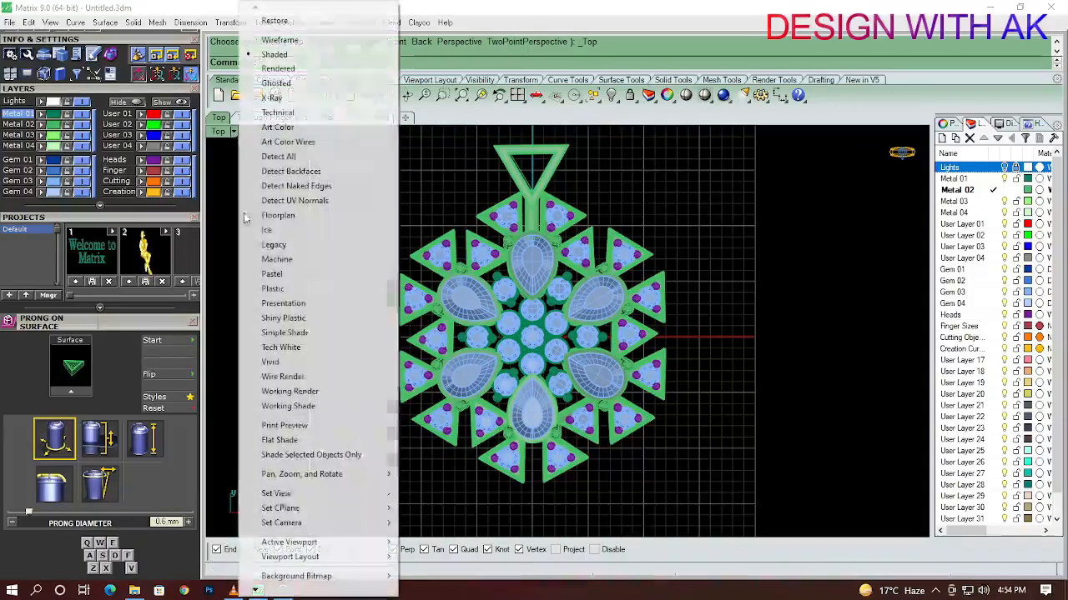
pyautogui.click(296, 275)
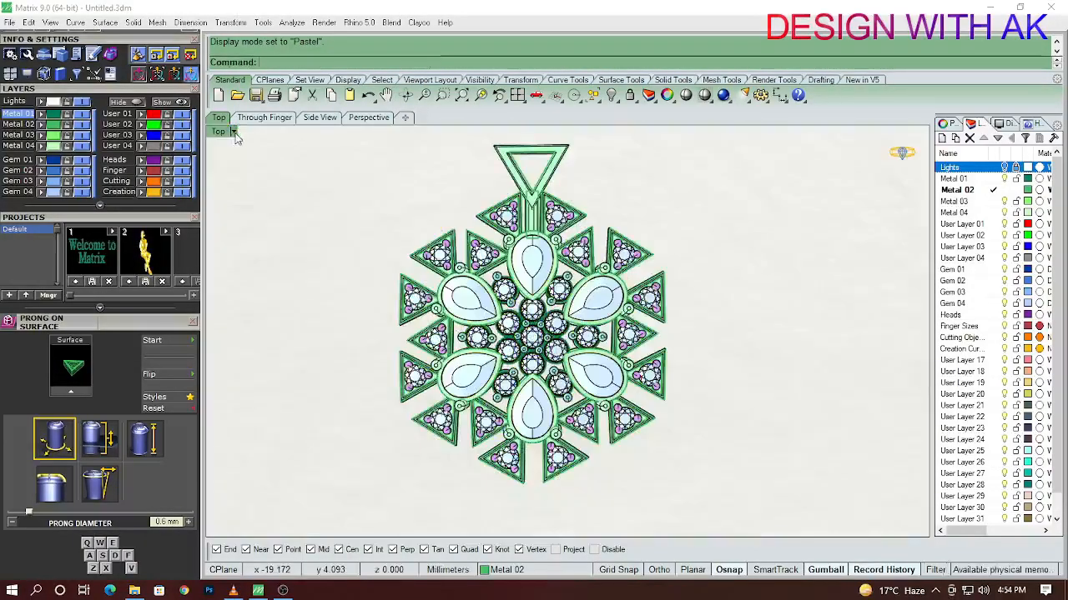
pyautogui.click(234, 132)
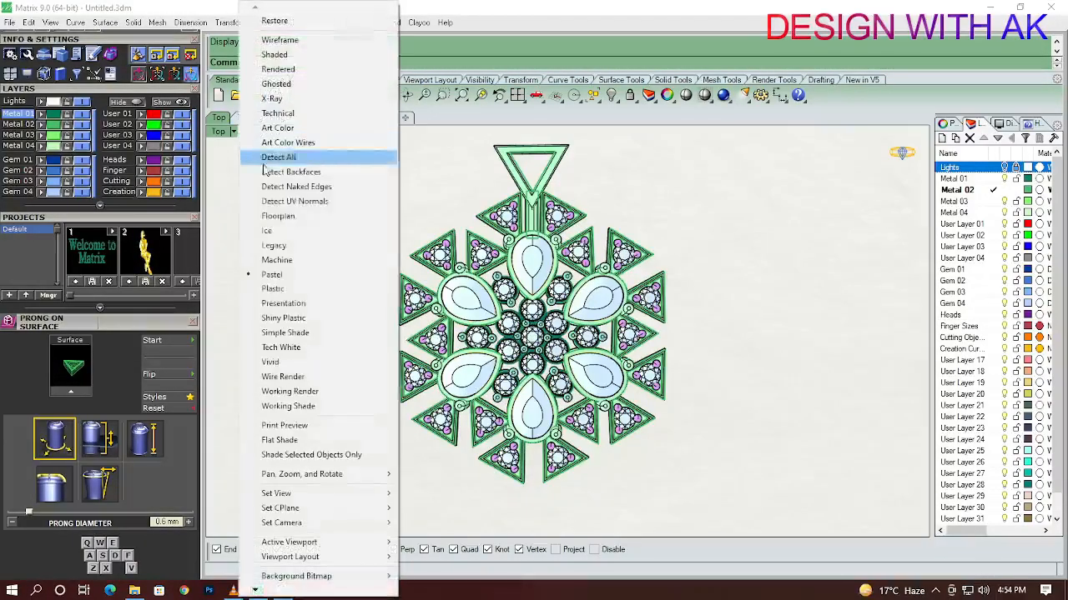
pyautogui.click(302, 290)
# Examine the complete pendant in the Plastic display mode from above and from an angle
pyautogui.scroll(5, 554, 305)
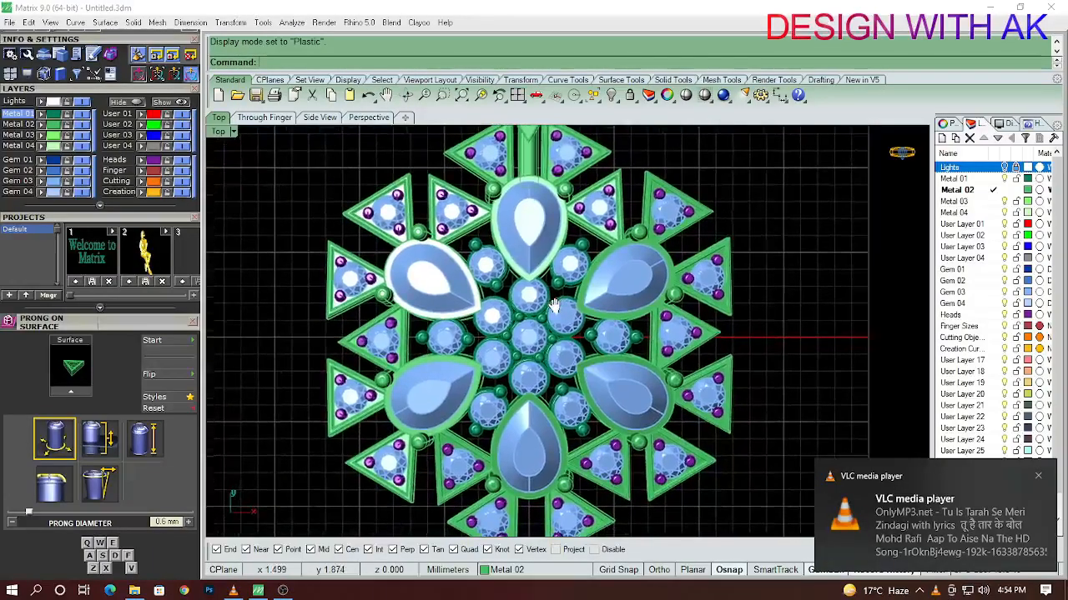
pyautogui.scroll(-2, 556, 312)
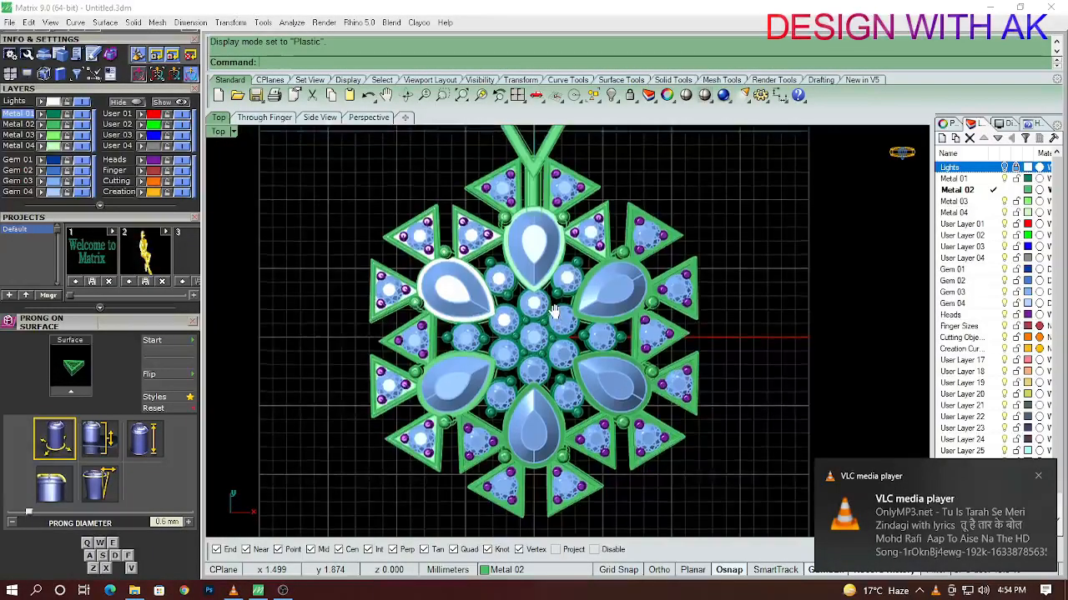
pyautogui.moveTo(554, 311); pyautogui.dragTo(692, 504, button='right')
pyautogui.hotkey('ctrl', 'F1')
pyautogui.scroll(-4, 542, 350)
pyautogui.moveTo(525, 351)
pyautogui.mouseDown(button='right')
pyautogui.moveTo(554, 382)
pyautogui.moveTo(543, 383)
pyautogui.moveTo(538, 360)
pyautogui.mouseUp(button='right')
pyautogui.scroll(-2, 543, 383)
pyautogui.click(283, 590)
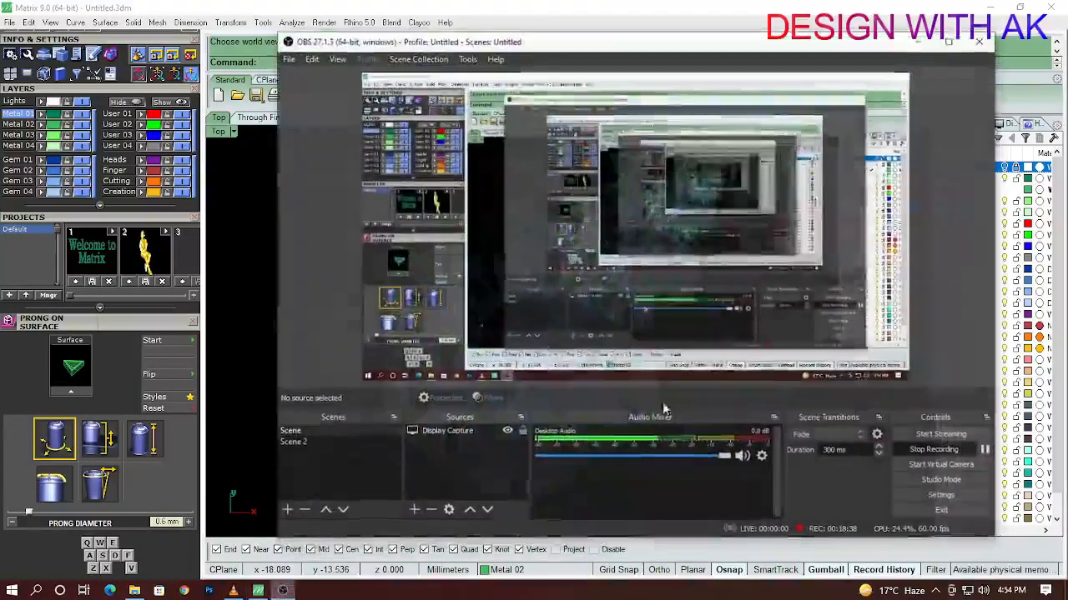